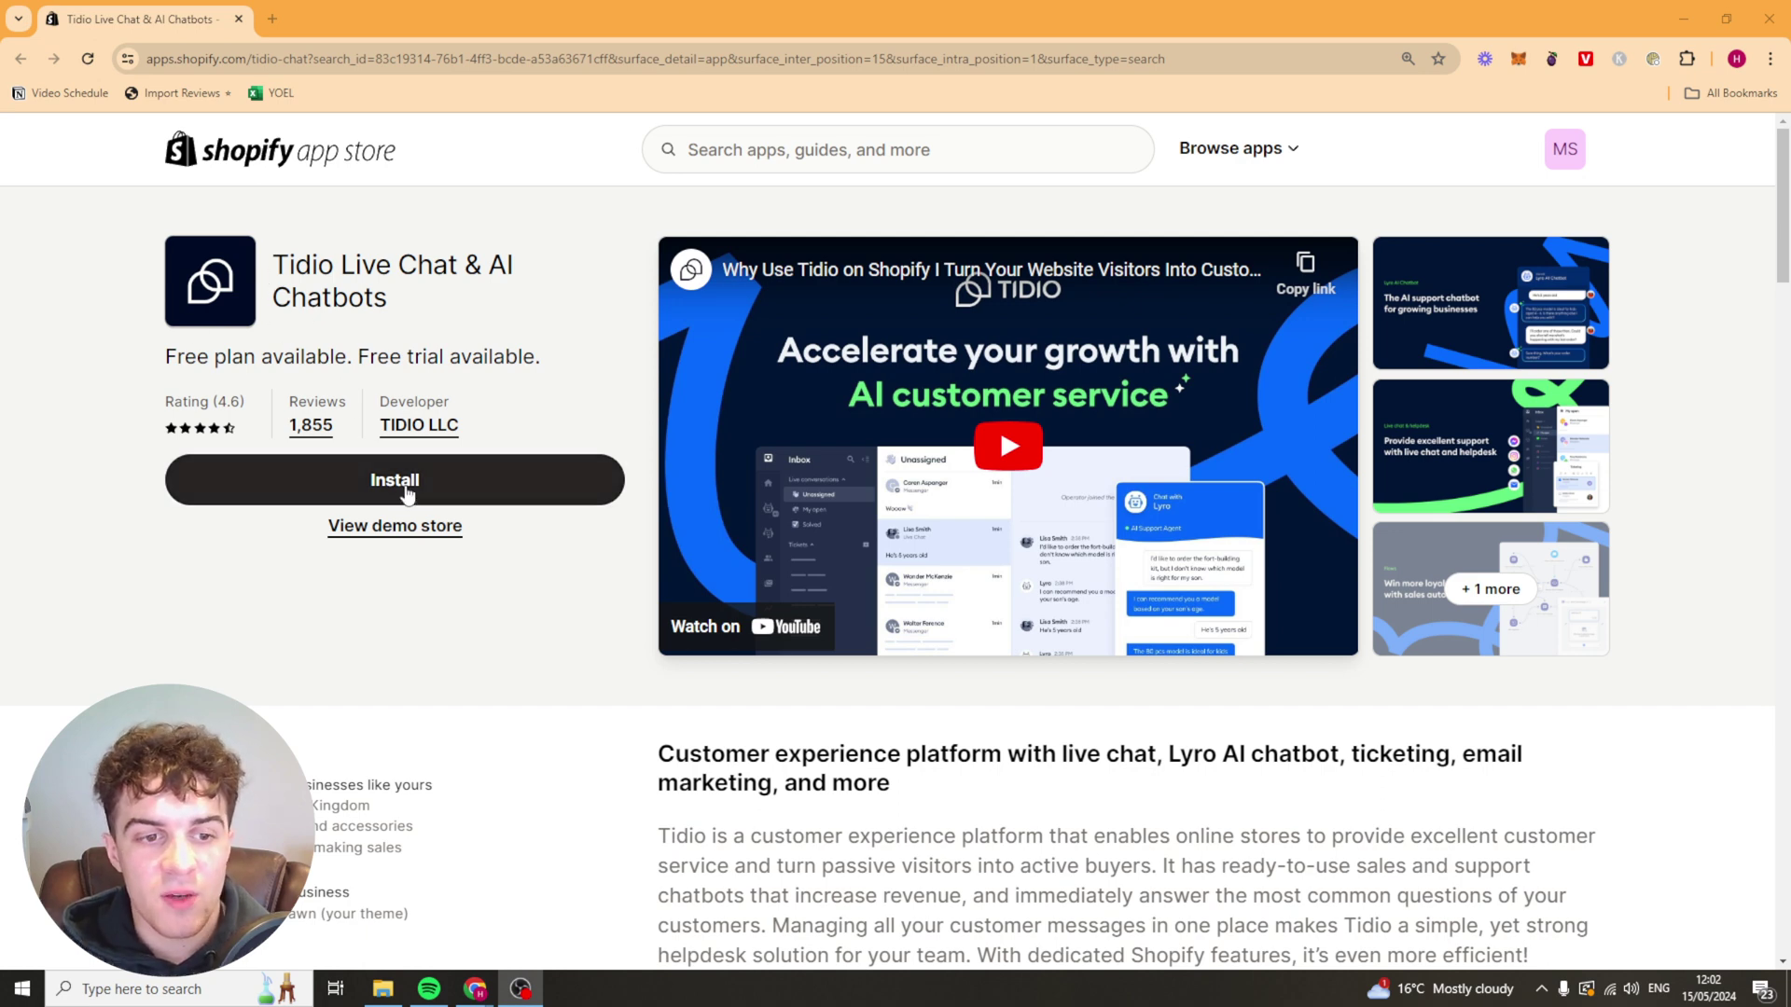
Start installing Tidio Live Chat & AI Chatbots from its Shopify App Store listing
{"action": "left_click", "coordinate": [472, 500]}
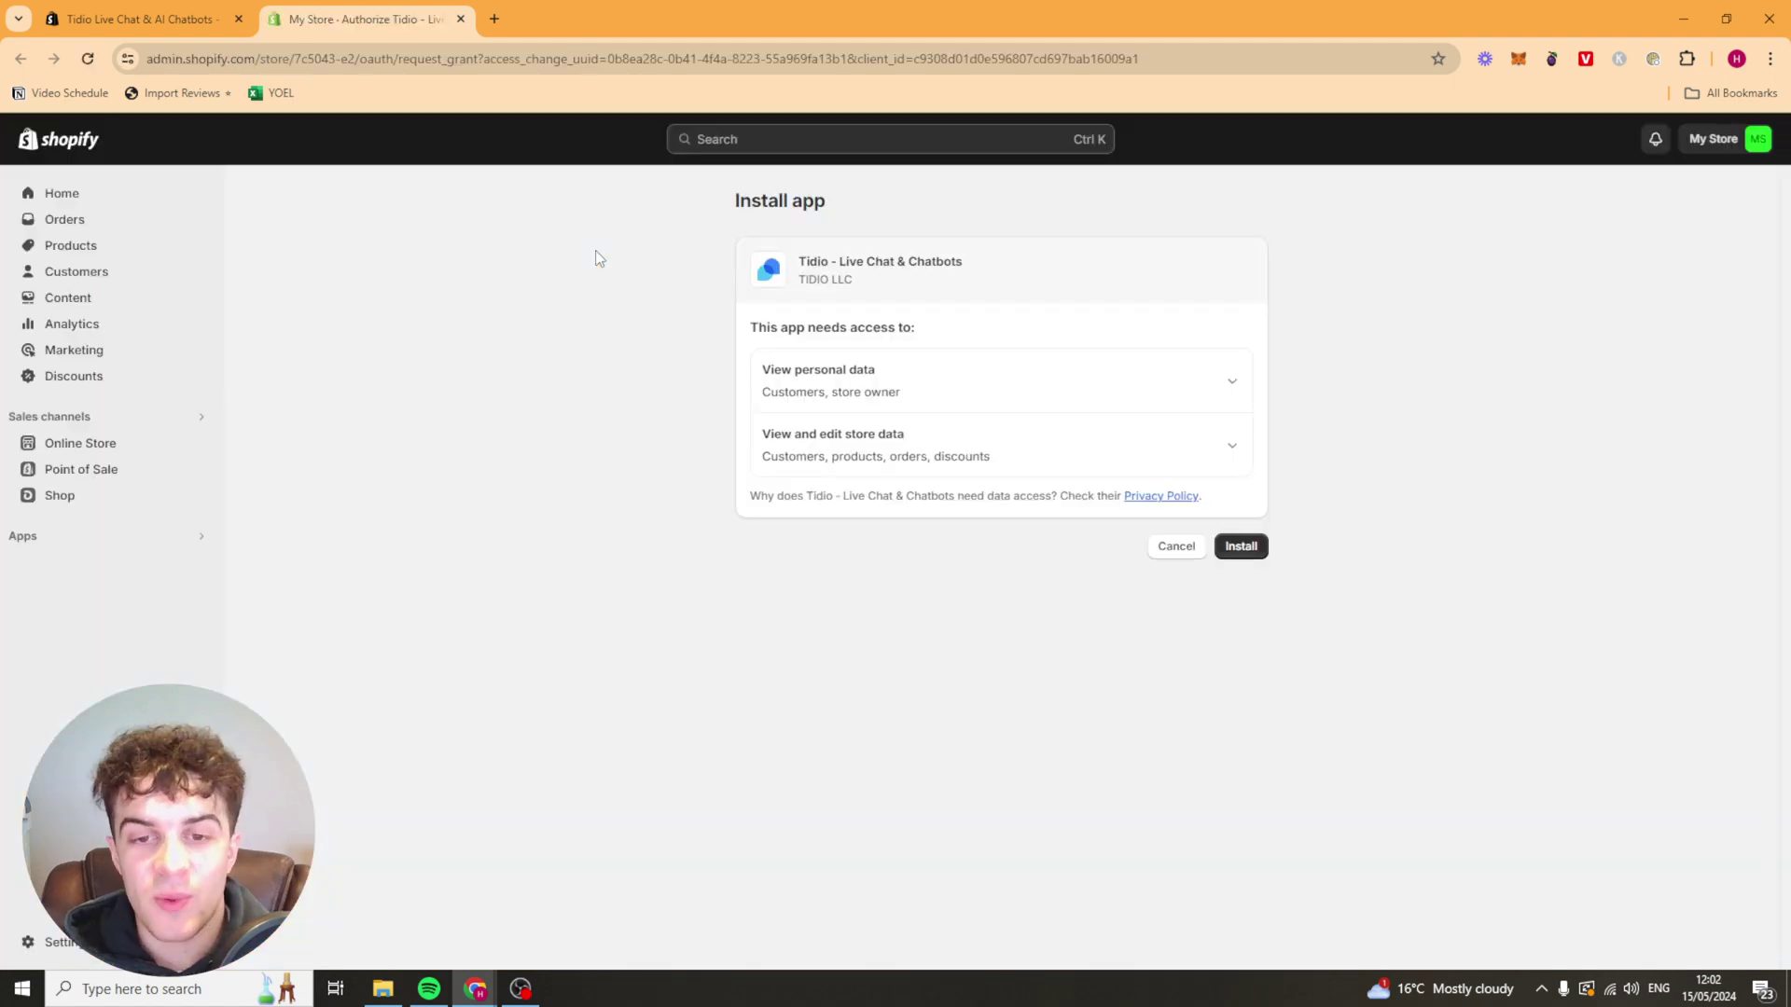
Approve Tidio's requested customer and store data access to complete the install
{"action": "left_click", "coordinate": [1238, 545]}
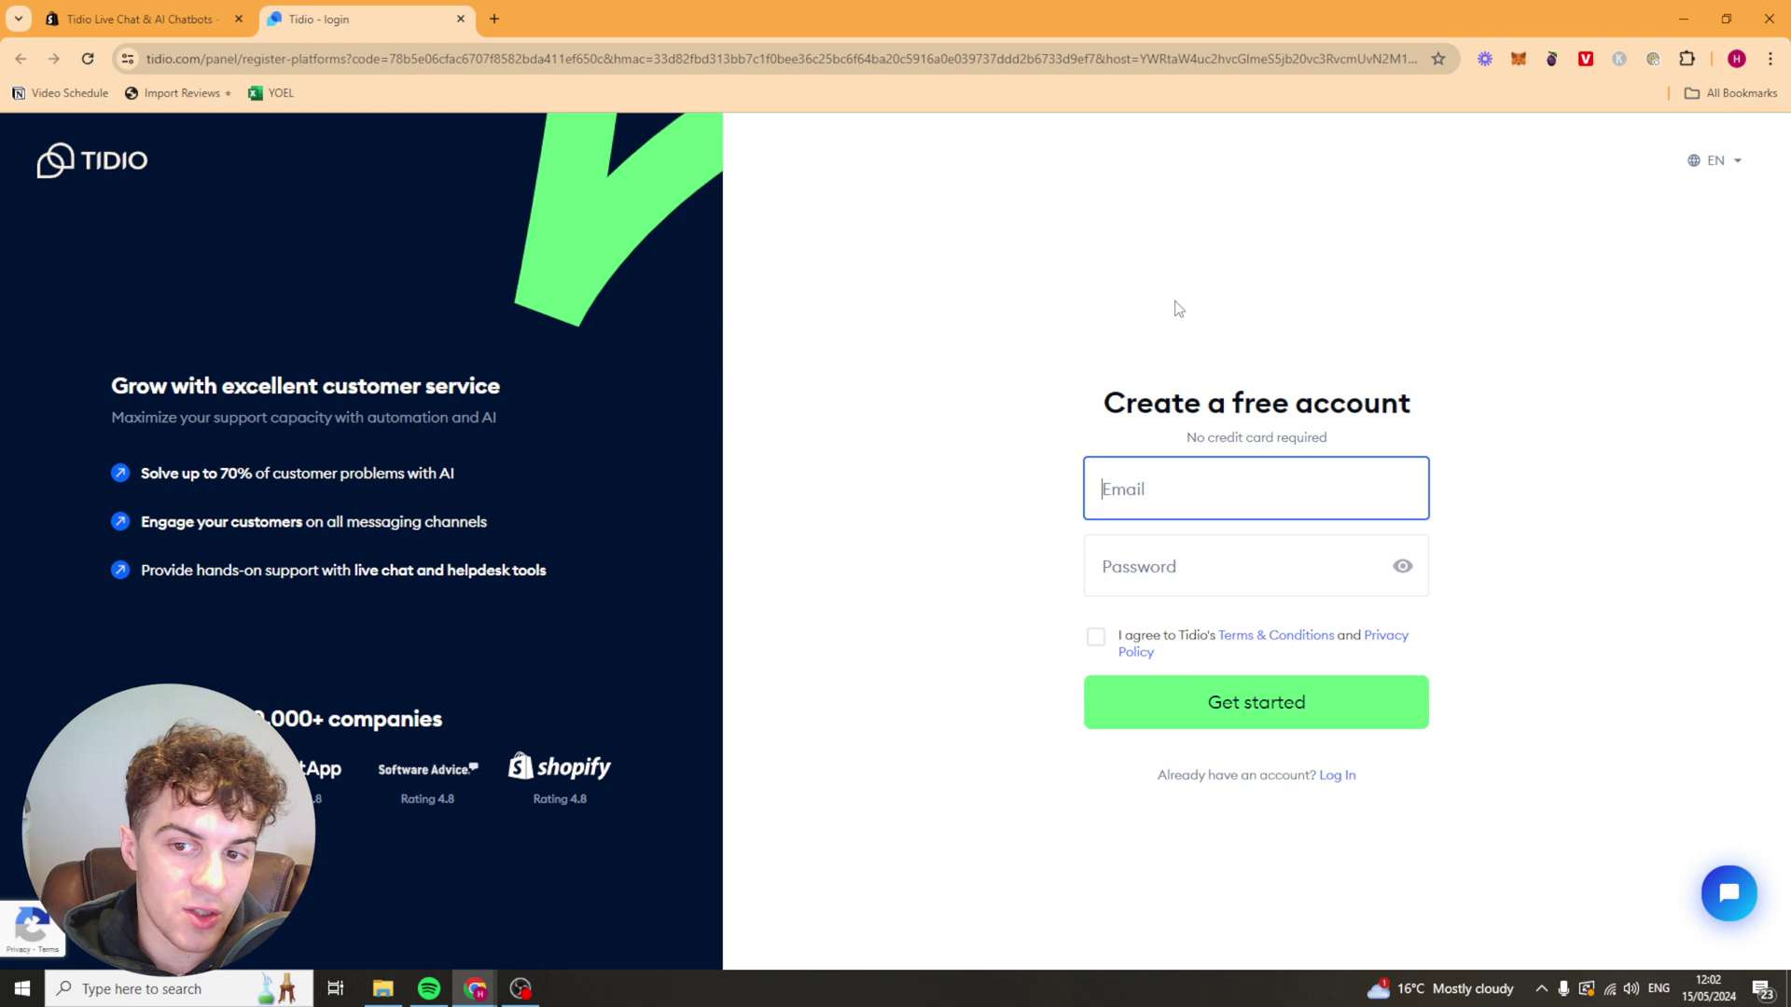
Enter your name in the first onboarding step's name field
{"action": "left_click", "coordinate": [1282, 489]}
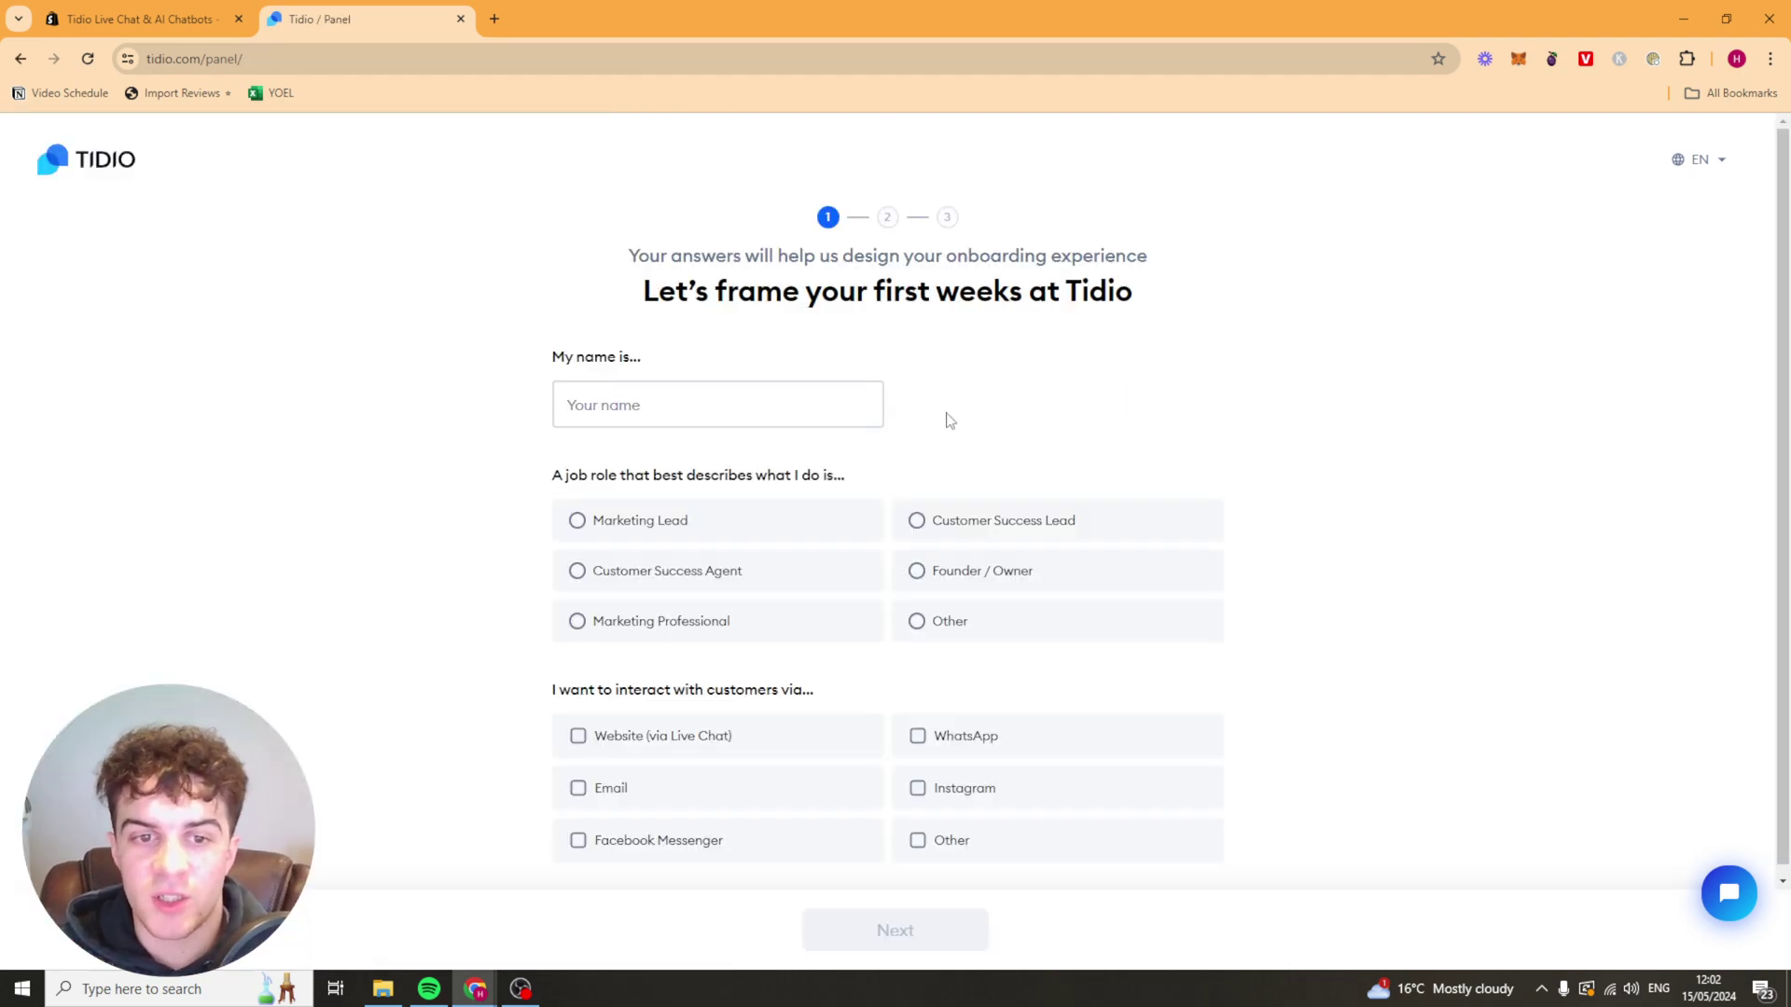
{"action": "left_click", "coordinate": [868, 404]}
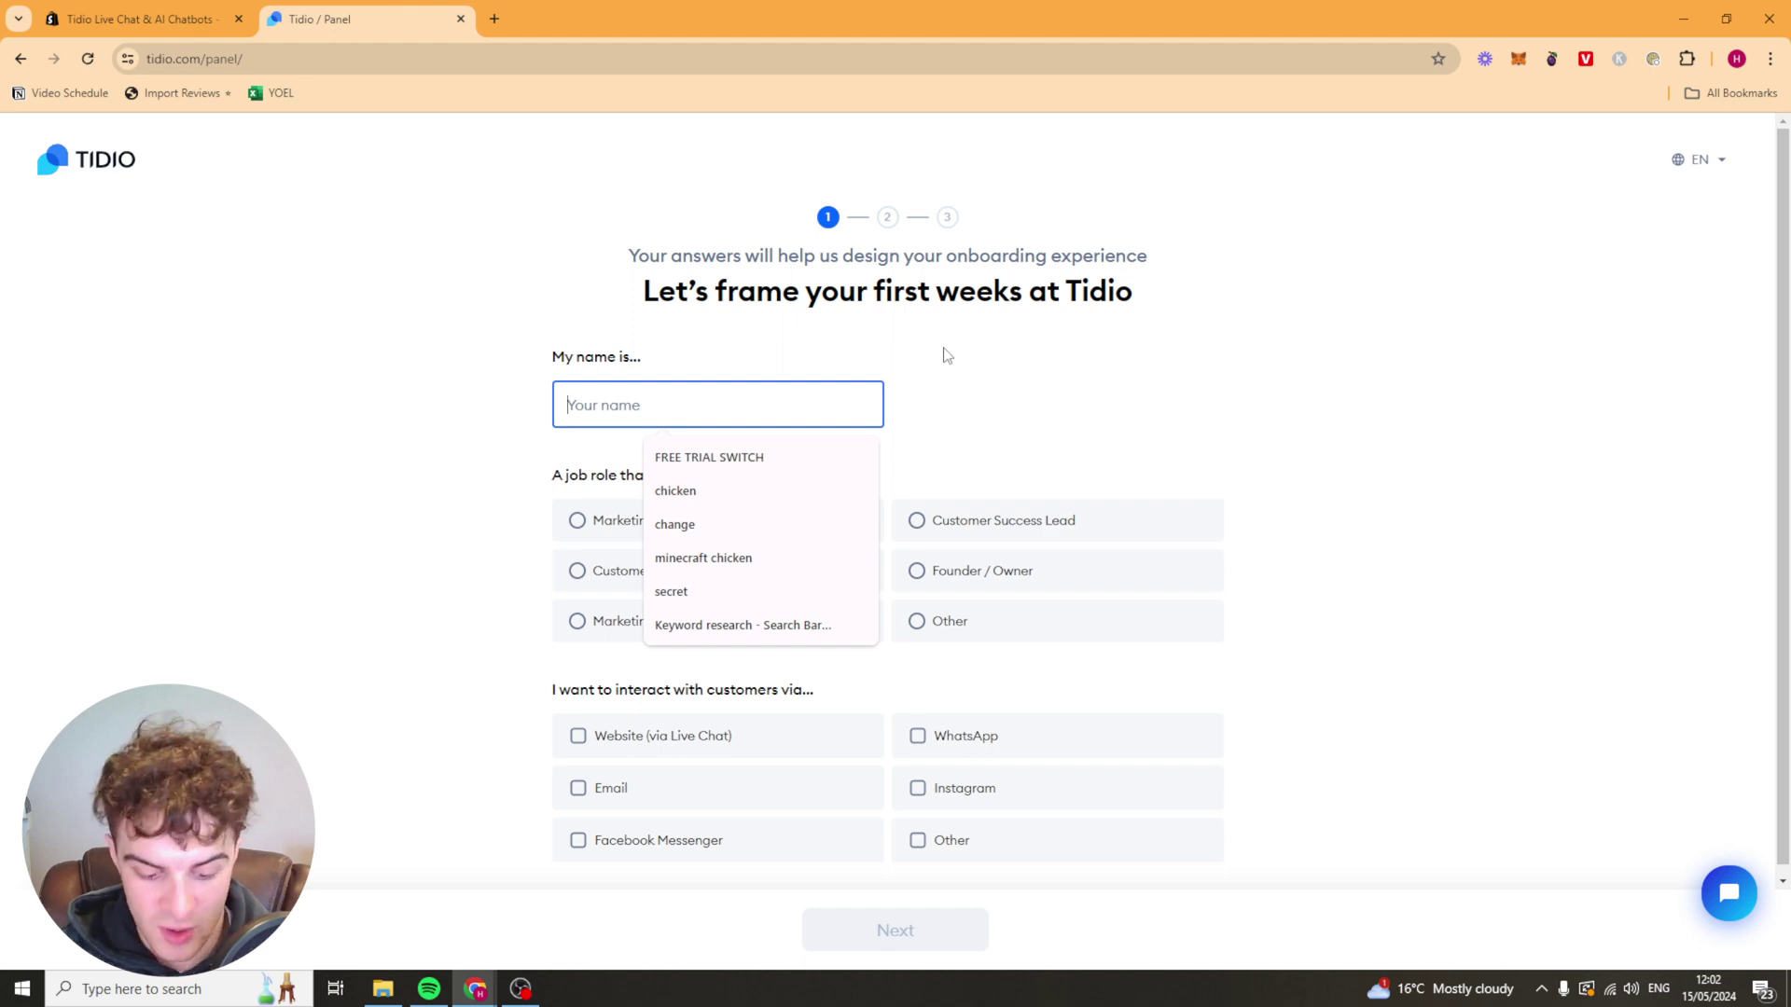
{"action": "type", "text": "Harvey"}
{"action": "left_click_drag", "start_coordinate": [759, 256], "coordinate": [768, 256]}
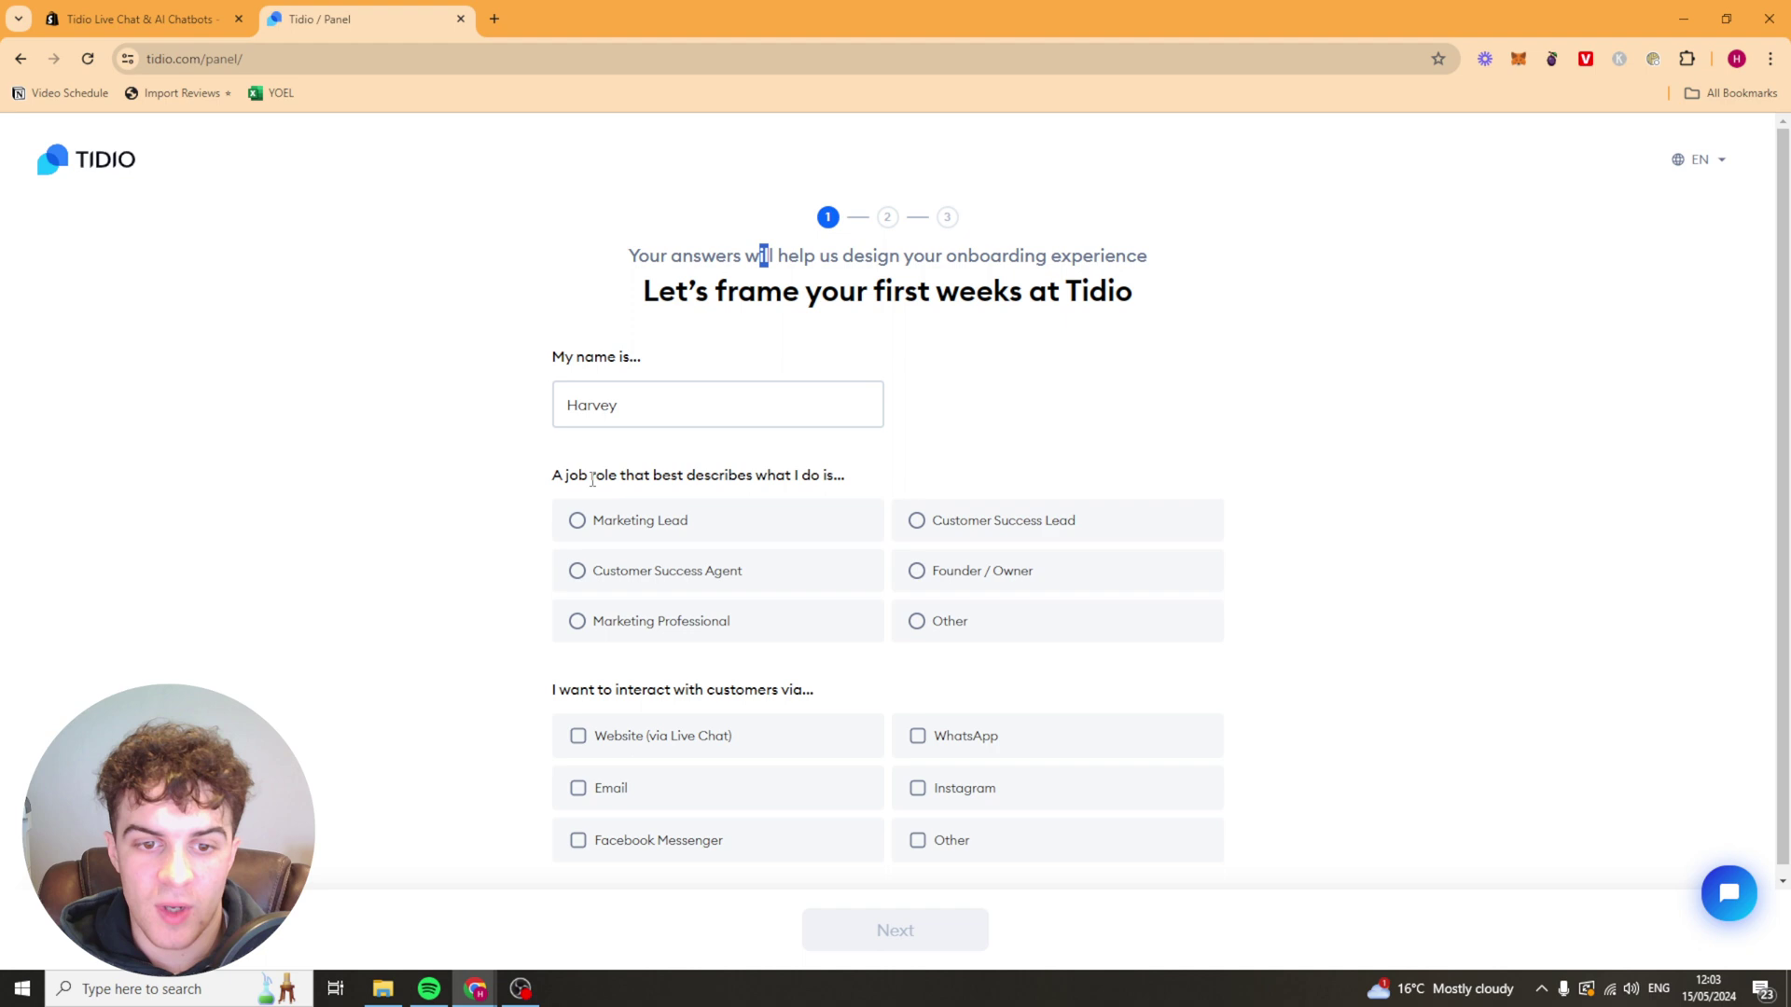
Select Founder / Owner as your job role
{"action": "left_click", "coordinate": [953, 586]}
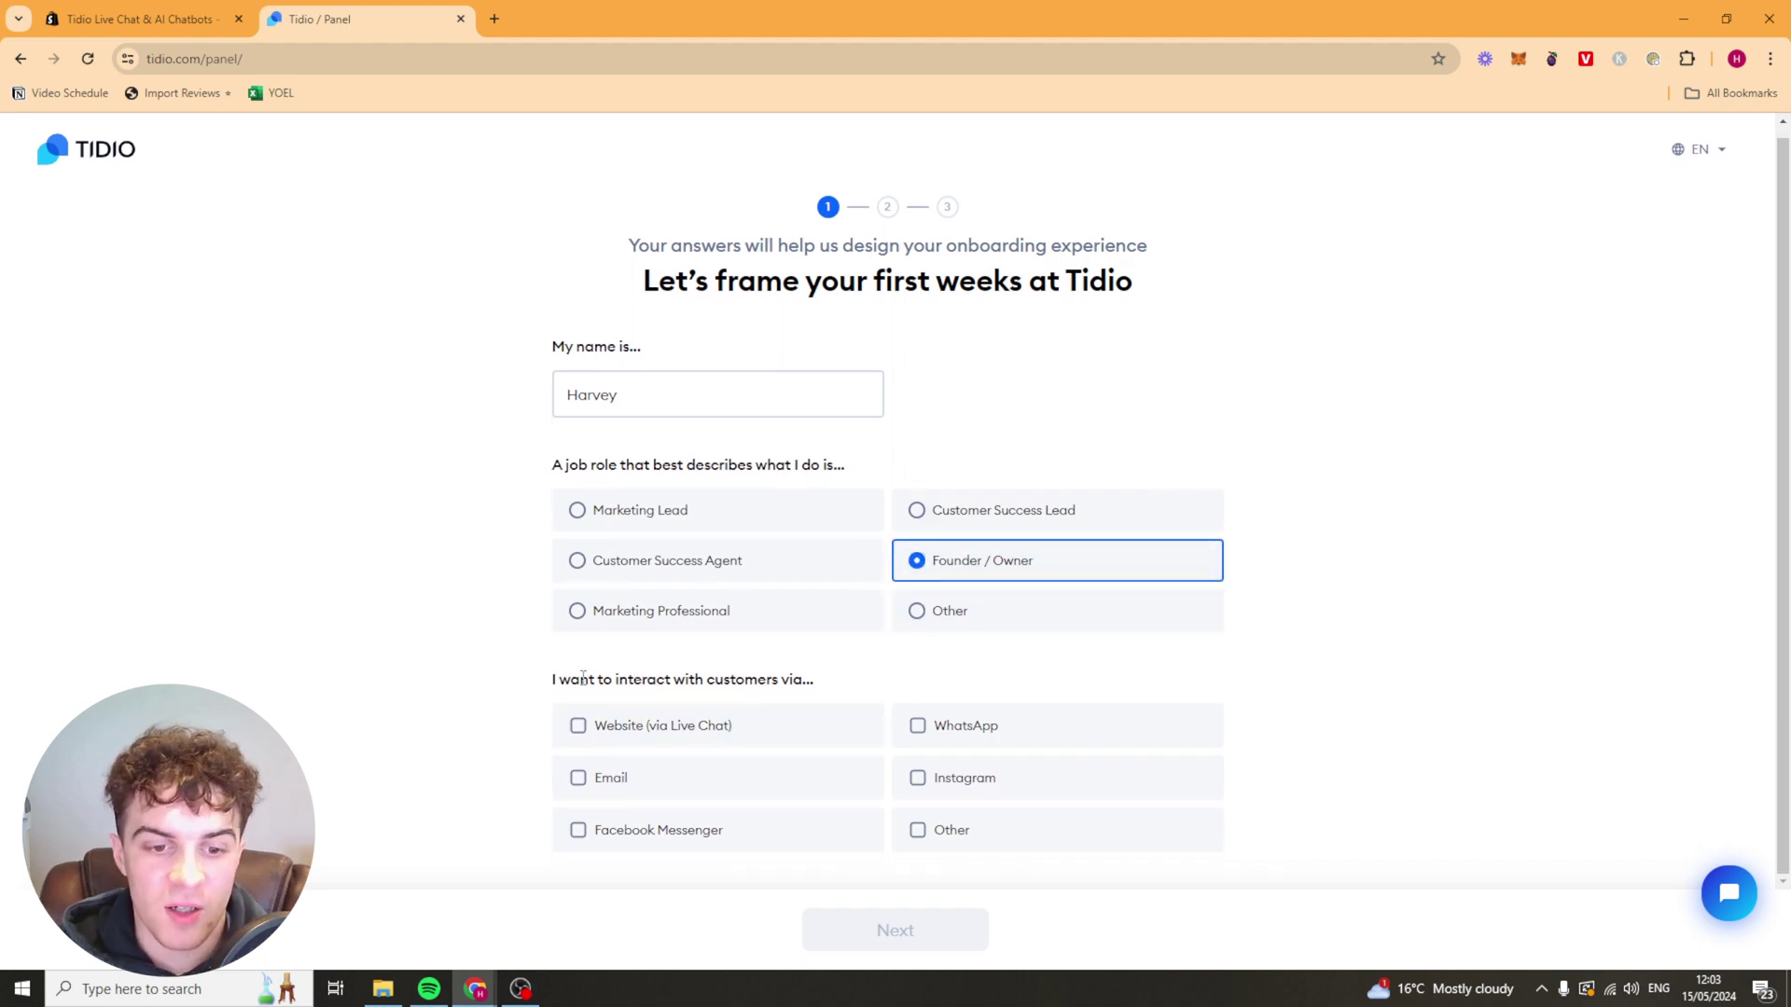
{"action": "left_click_drag", "start_coordinate": [583, 678], "coordinate": [687, 678]}
{"action": "left_click", "coordinate": [742, 678]}
{"action": "left_click_drag", "start_coordinate": [572, 681], "coordinate": [753, 679]}
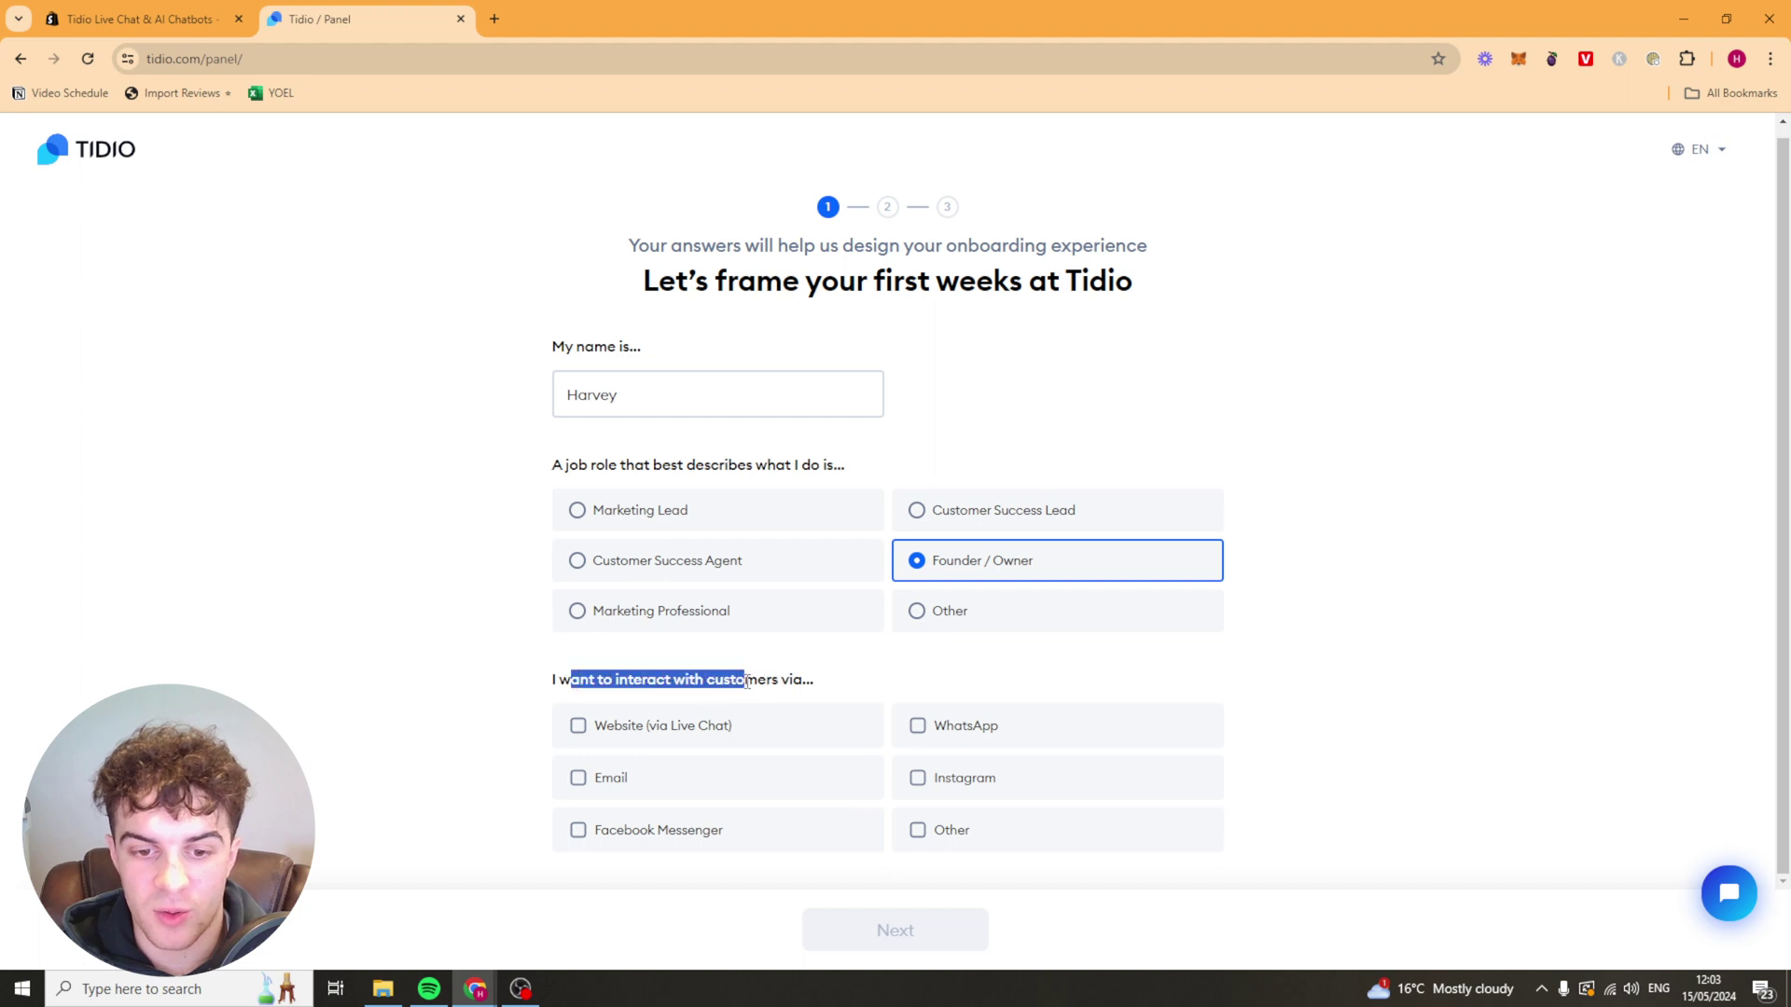
{"action": "double_click", "coordinate": [742, 679]}
{"action": "triple_click", "coordinate": [742, 679]}
Choose Website, WhatsApp, Email, Instagram and Facebook Messenger as channels, then continue
{"action": "left_click", "coordinate": [608, 744]}
{"action": "left_click", "coordinate": [932, 725]}
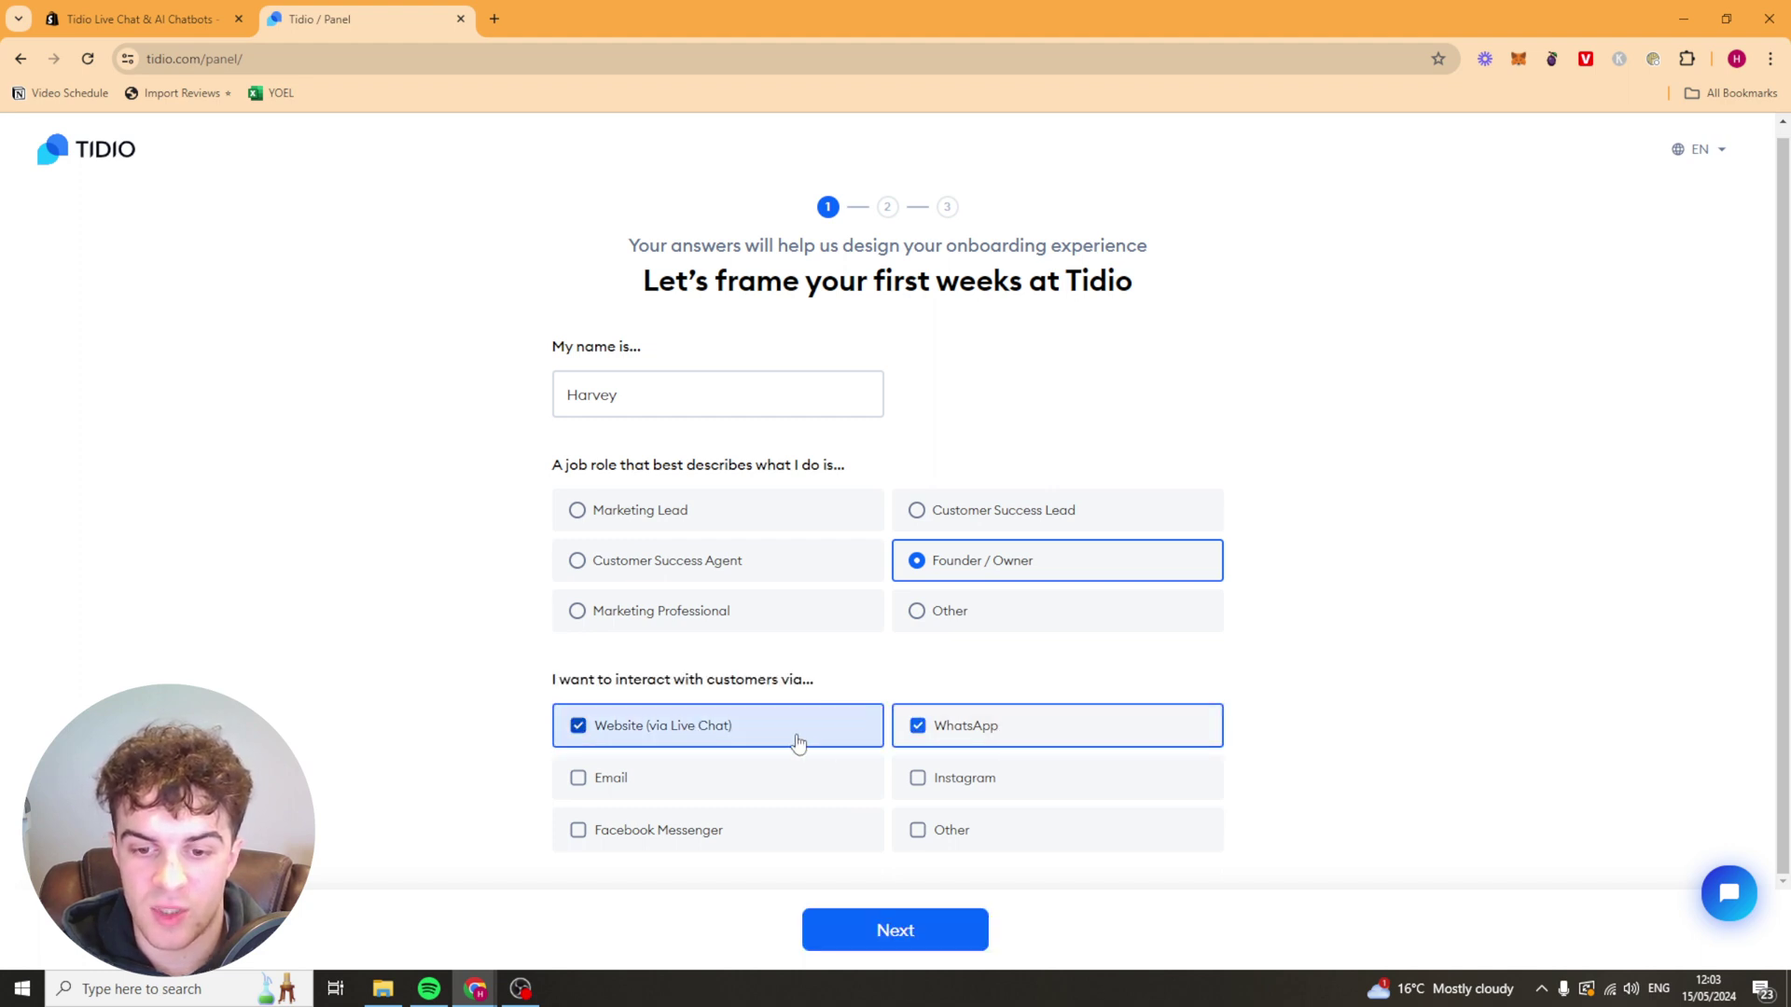
{"action": "left_click", "coordinate": [618, 774]}
{"action": "left_click", "coordinate": [963, 784]}
{"action": "left_click", "coordinate": [695, 836]}
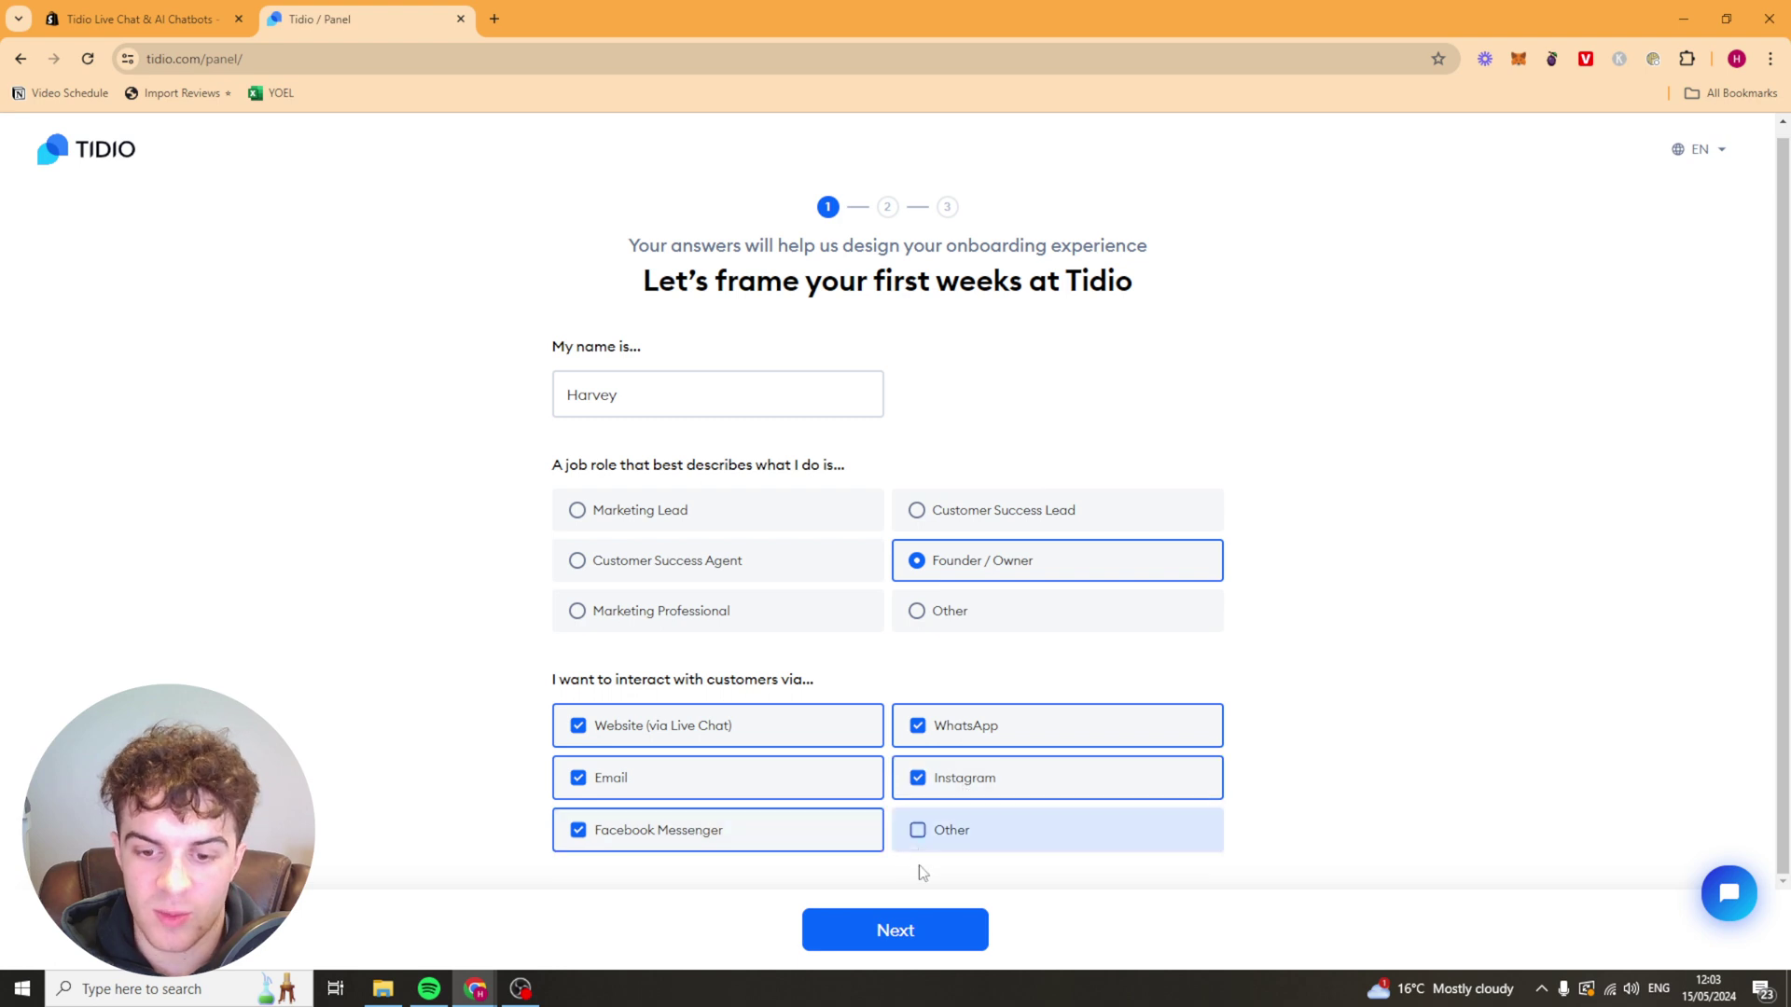
{"action": "left_click", "coordinate": [921, 929]}
Answer Restaurants & Food, Only me, 250+ inquiries and Shopify, then continue
{"action": "scroll", "coordinate": [759, 568], "scroll_direction": "down", "scroll_amount": 2}
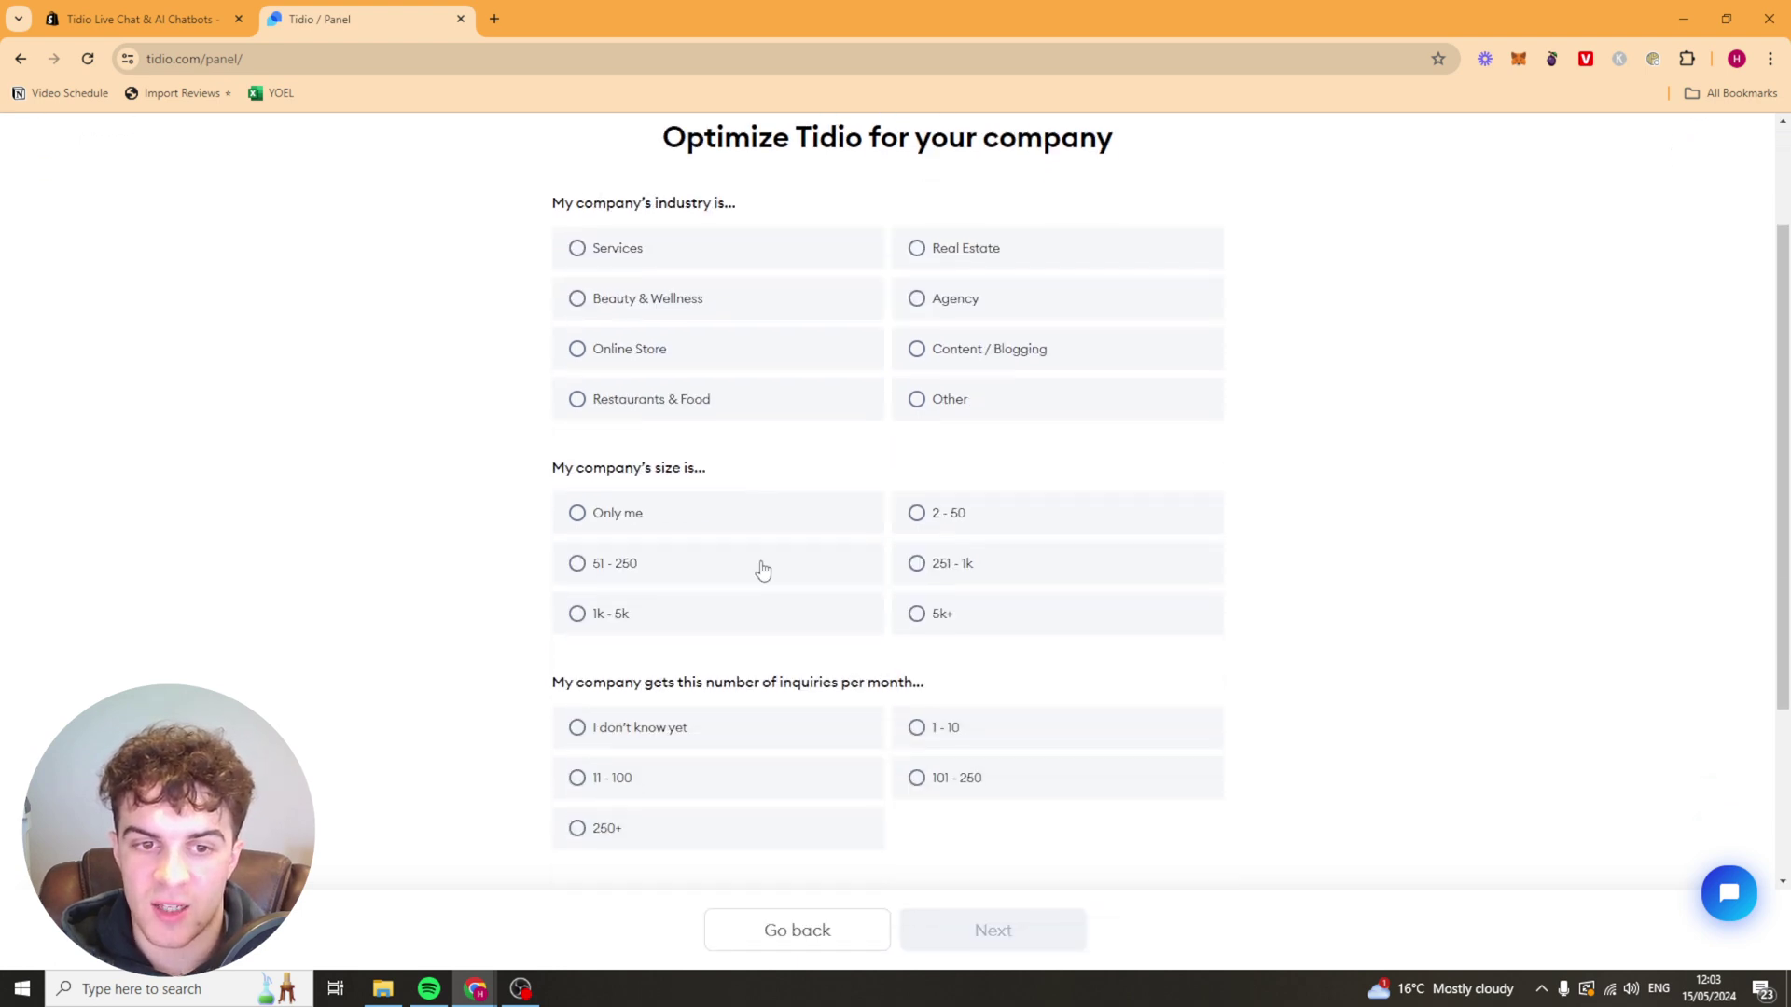
{"action": "scroll", "coordinate": [752, 584], "scroll_direction": "up", "scroll_amount": 2}
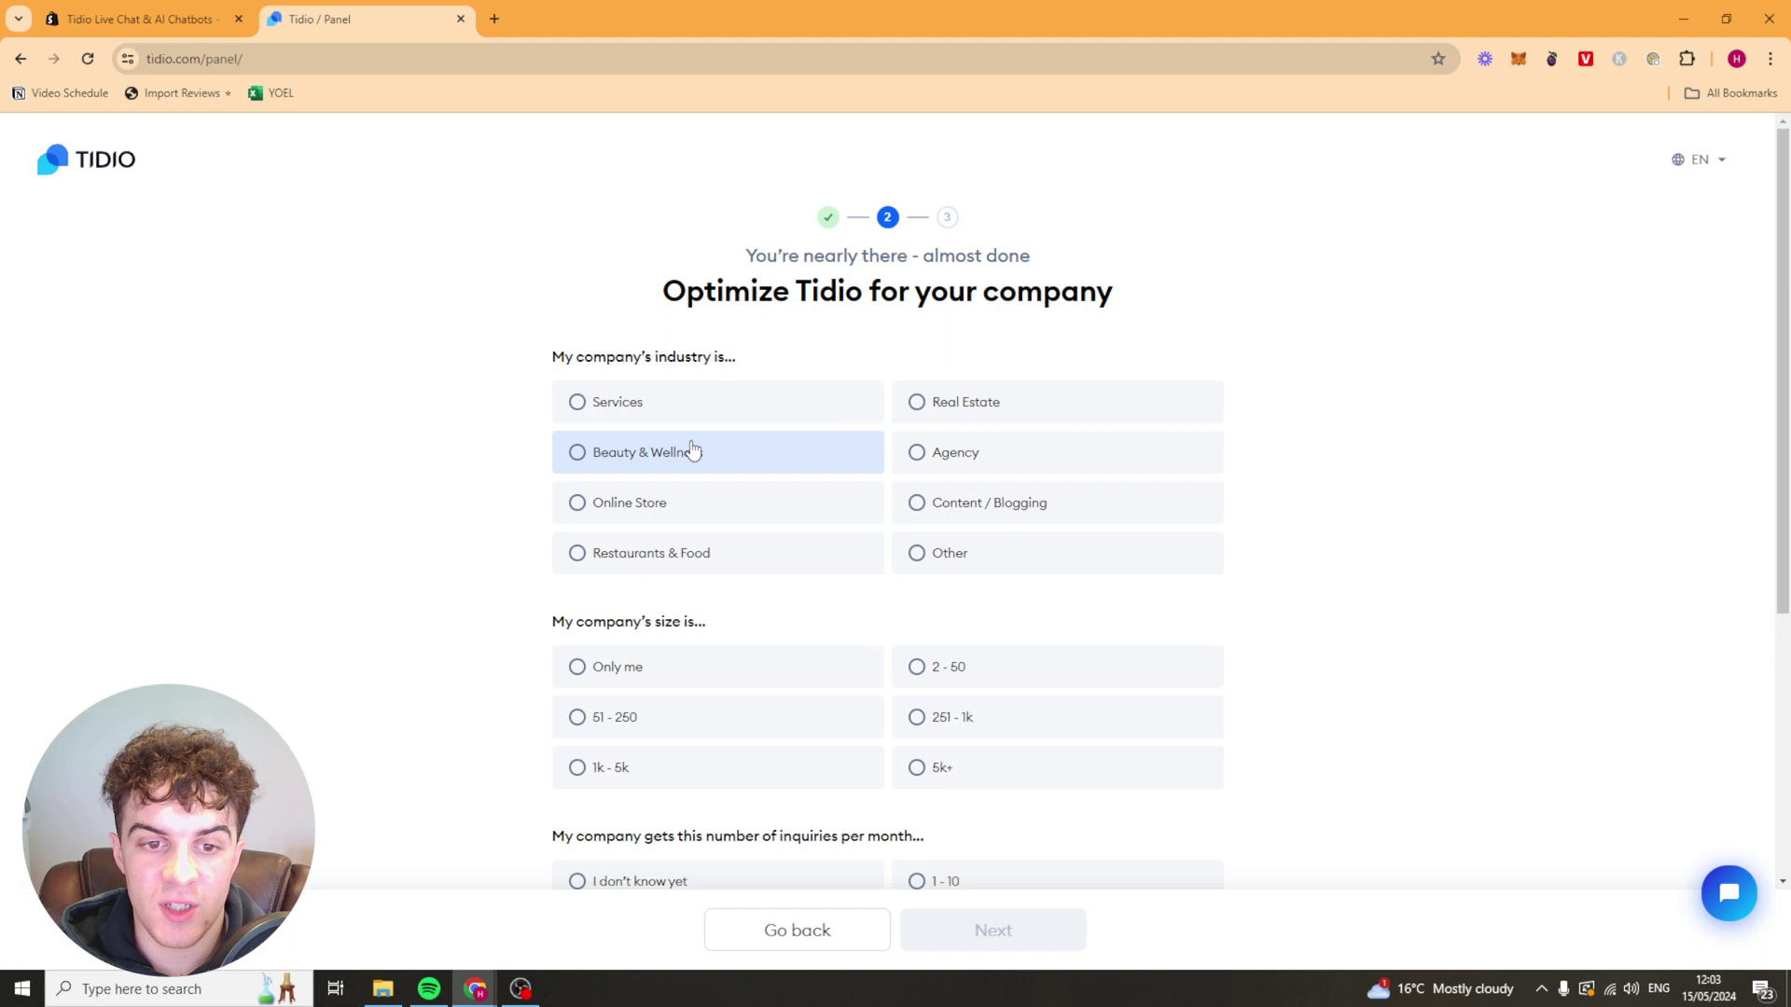
{"action": "left_click", "coordinate": [768, 566]}
{"action": "scroll", "coordinate": [772, 571], "scroll_direction": "down", "scroll_amount": 1}
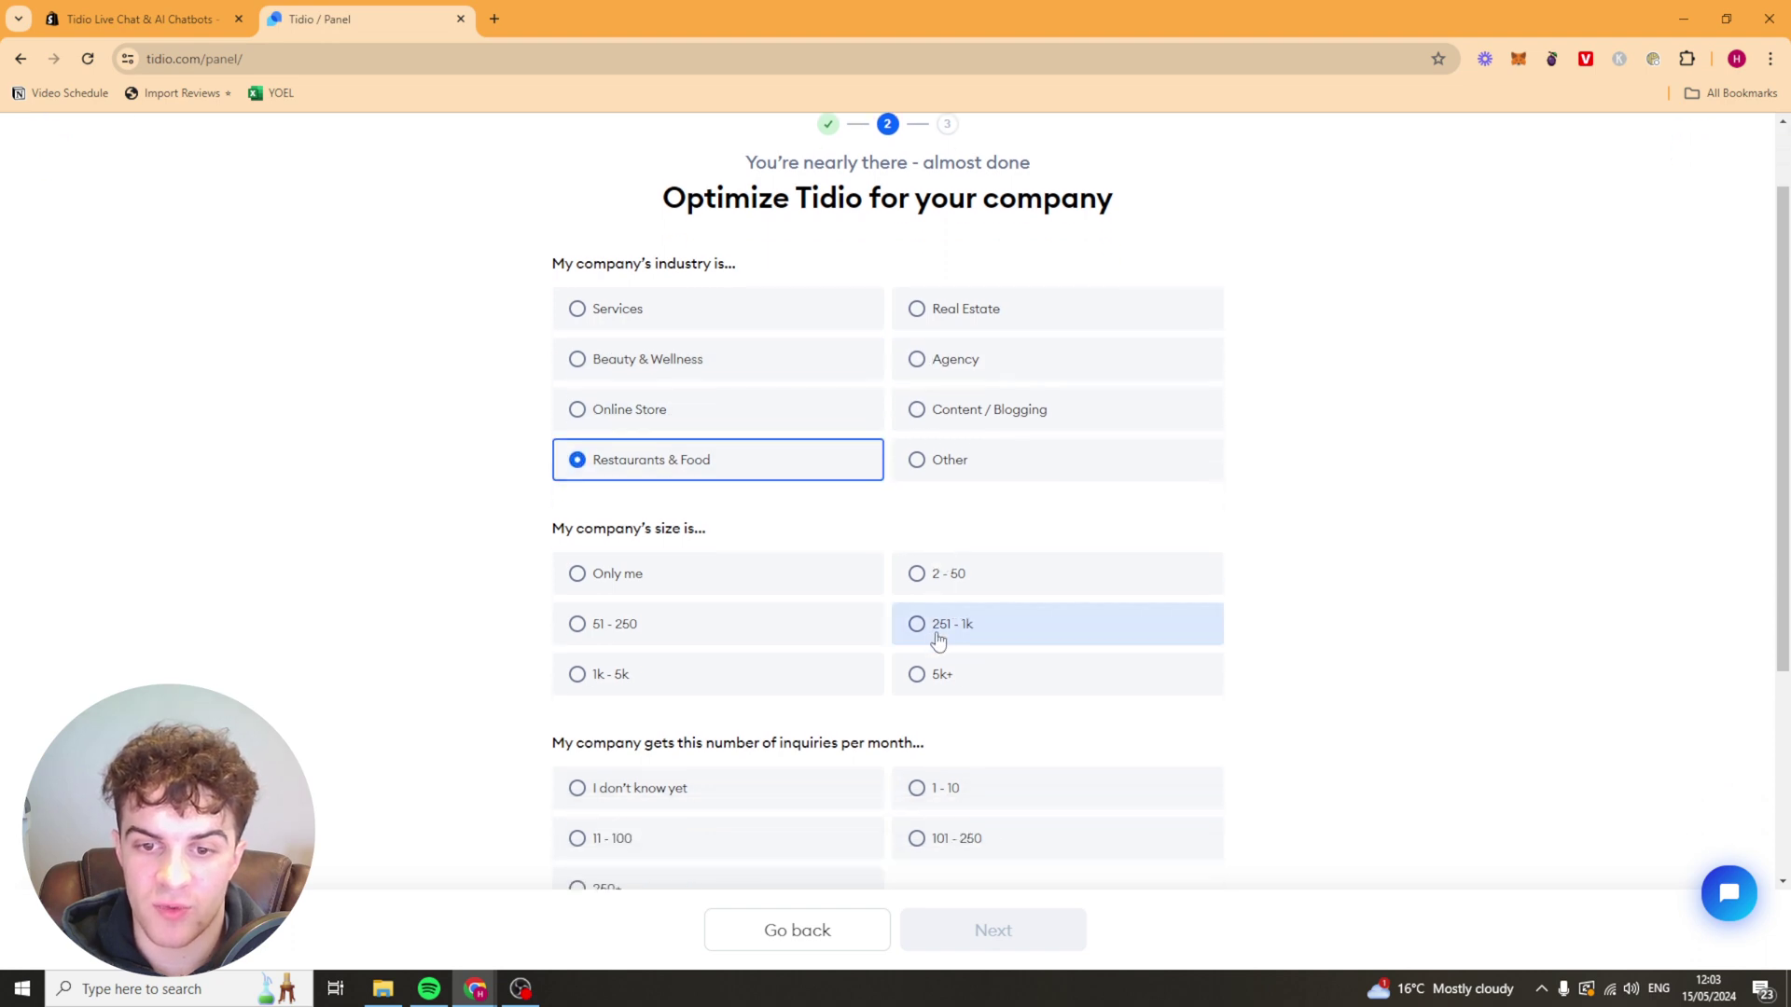
{"action": "left_click", "coordinate": [755, 587]}
{"action": "scroll", "coordinate": [802, 606], "scroll_direction": "down", "scroll_amount": 3}
{"action": "left_click_drag", "start_coordinate": [656, 419], "coordinate": [821, 432]}
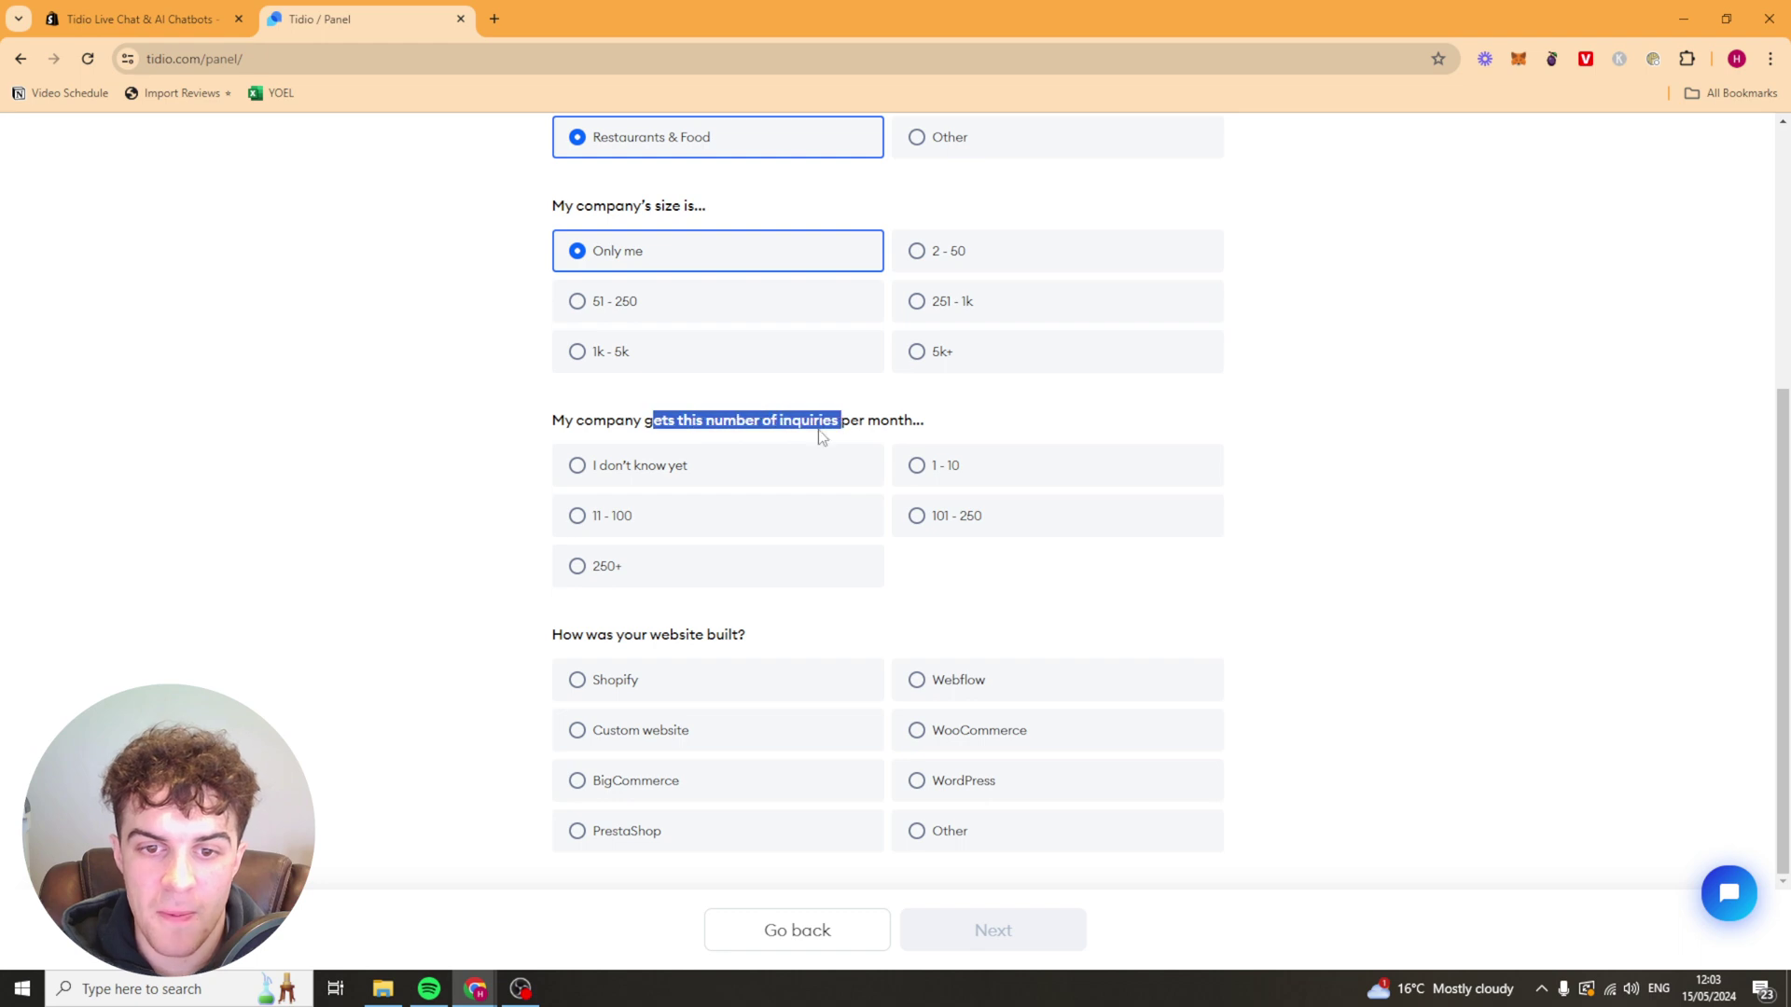
{"action": "triple_click", "coordinate": [821, 432]}
{"action": "triple_click", "coordinate": [763, 419]}
{"action": "left_click", "coordinate": [736, 577]}
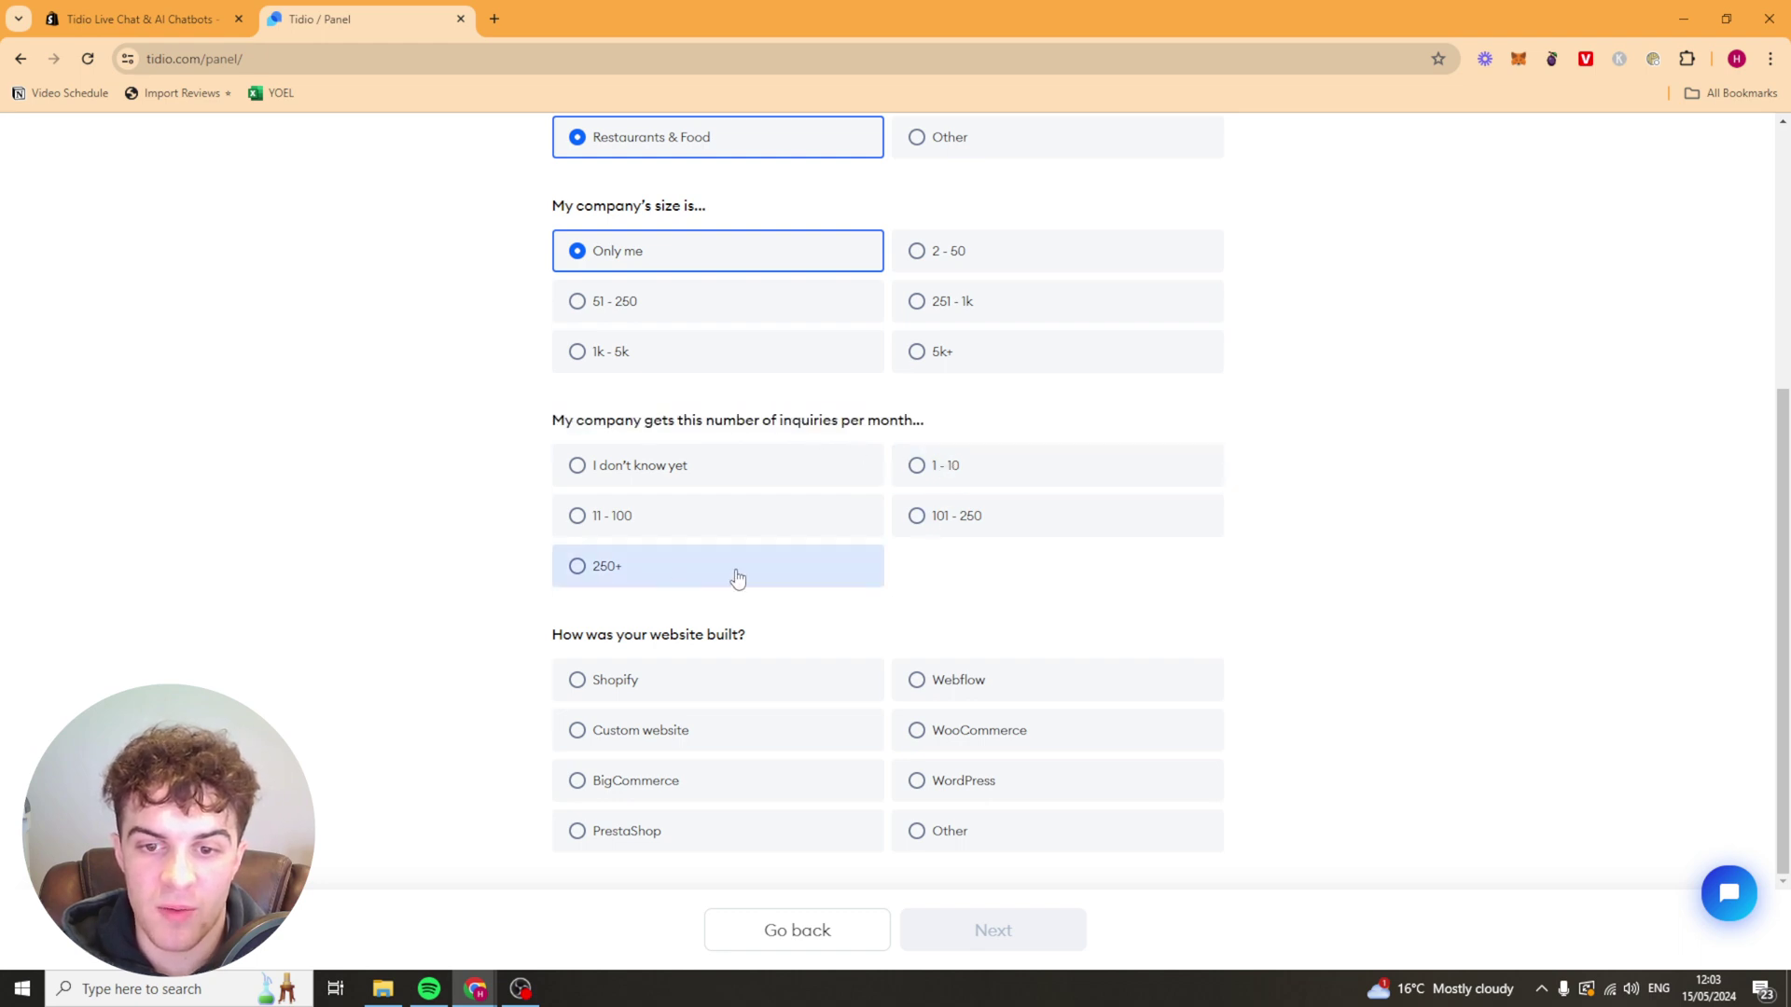
{"action": "left_click_drag", "start_coordinate": [670, 630], "coordinate": [799, 675]}
{"action": "left_click", "coordinate": [653, 679]}
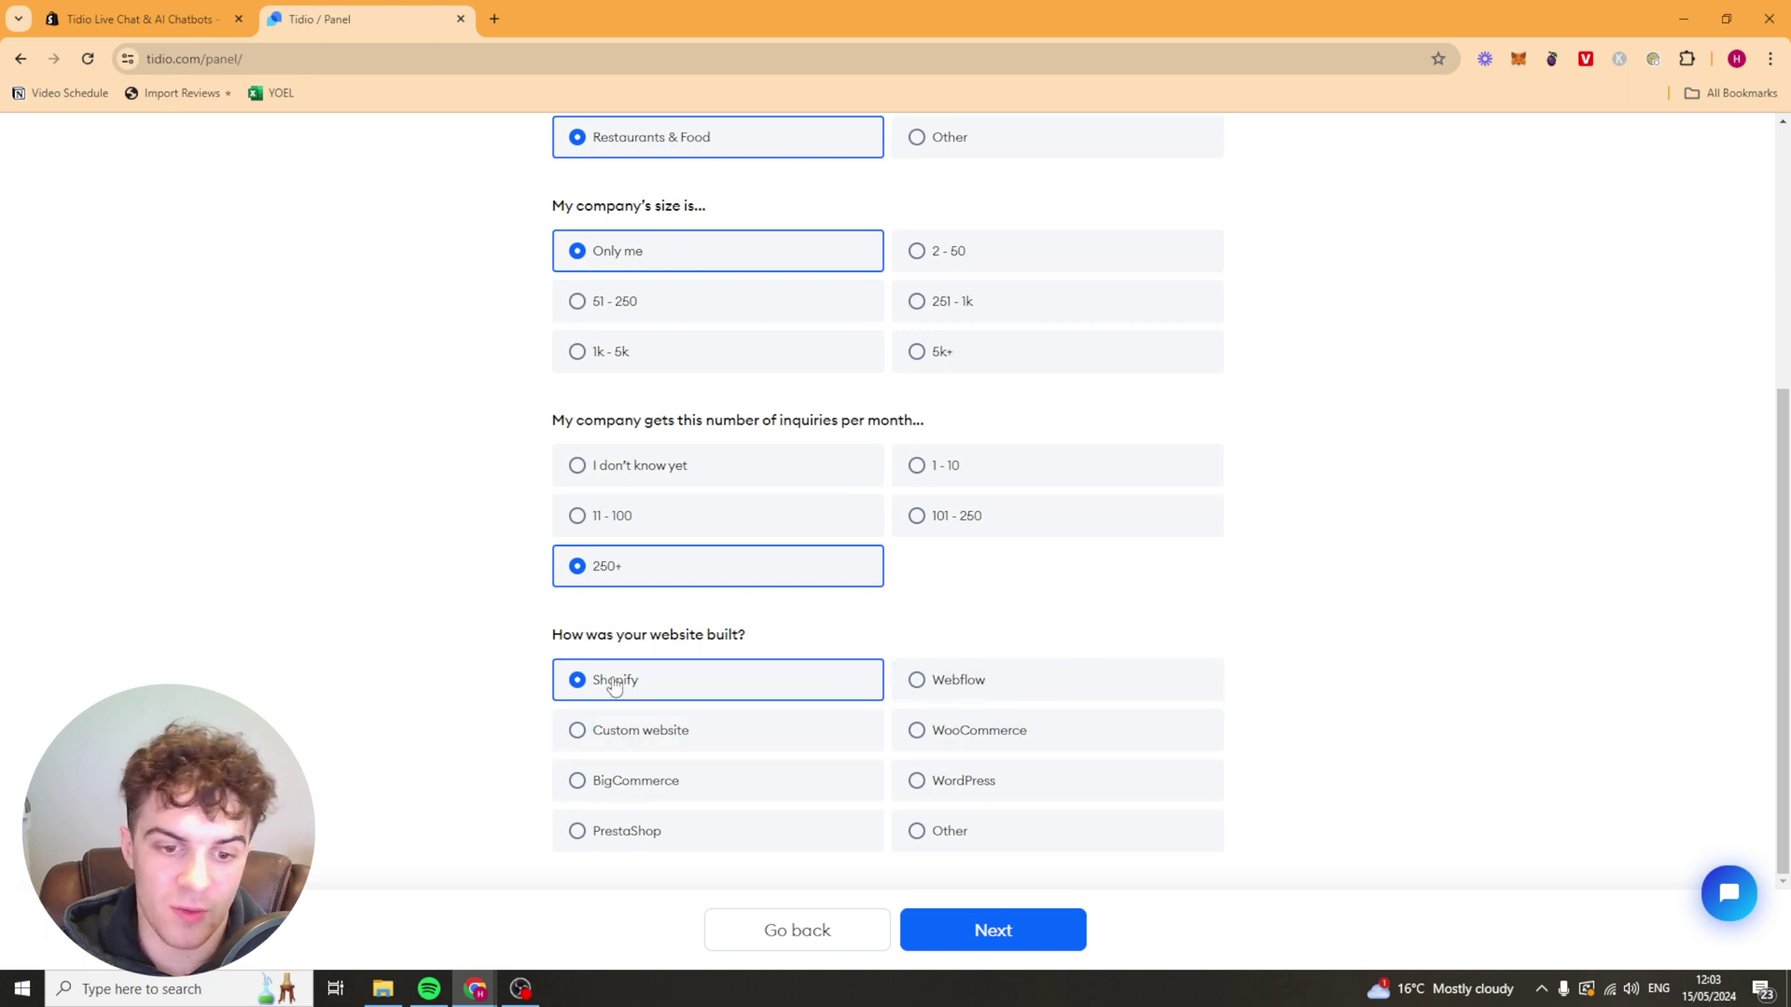
{"action": "left_click", "coordinate": [1035, 950]}
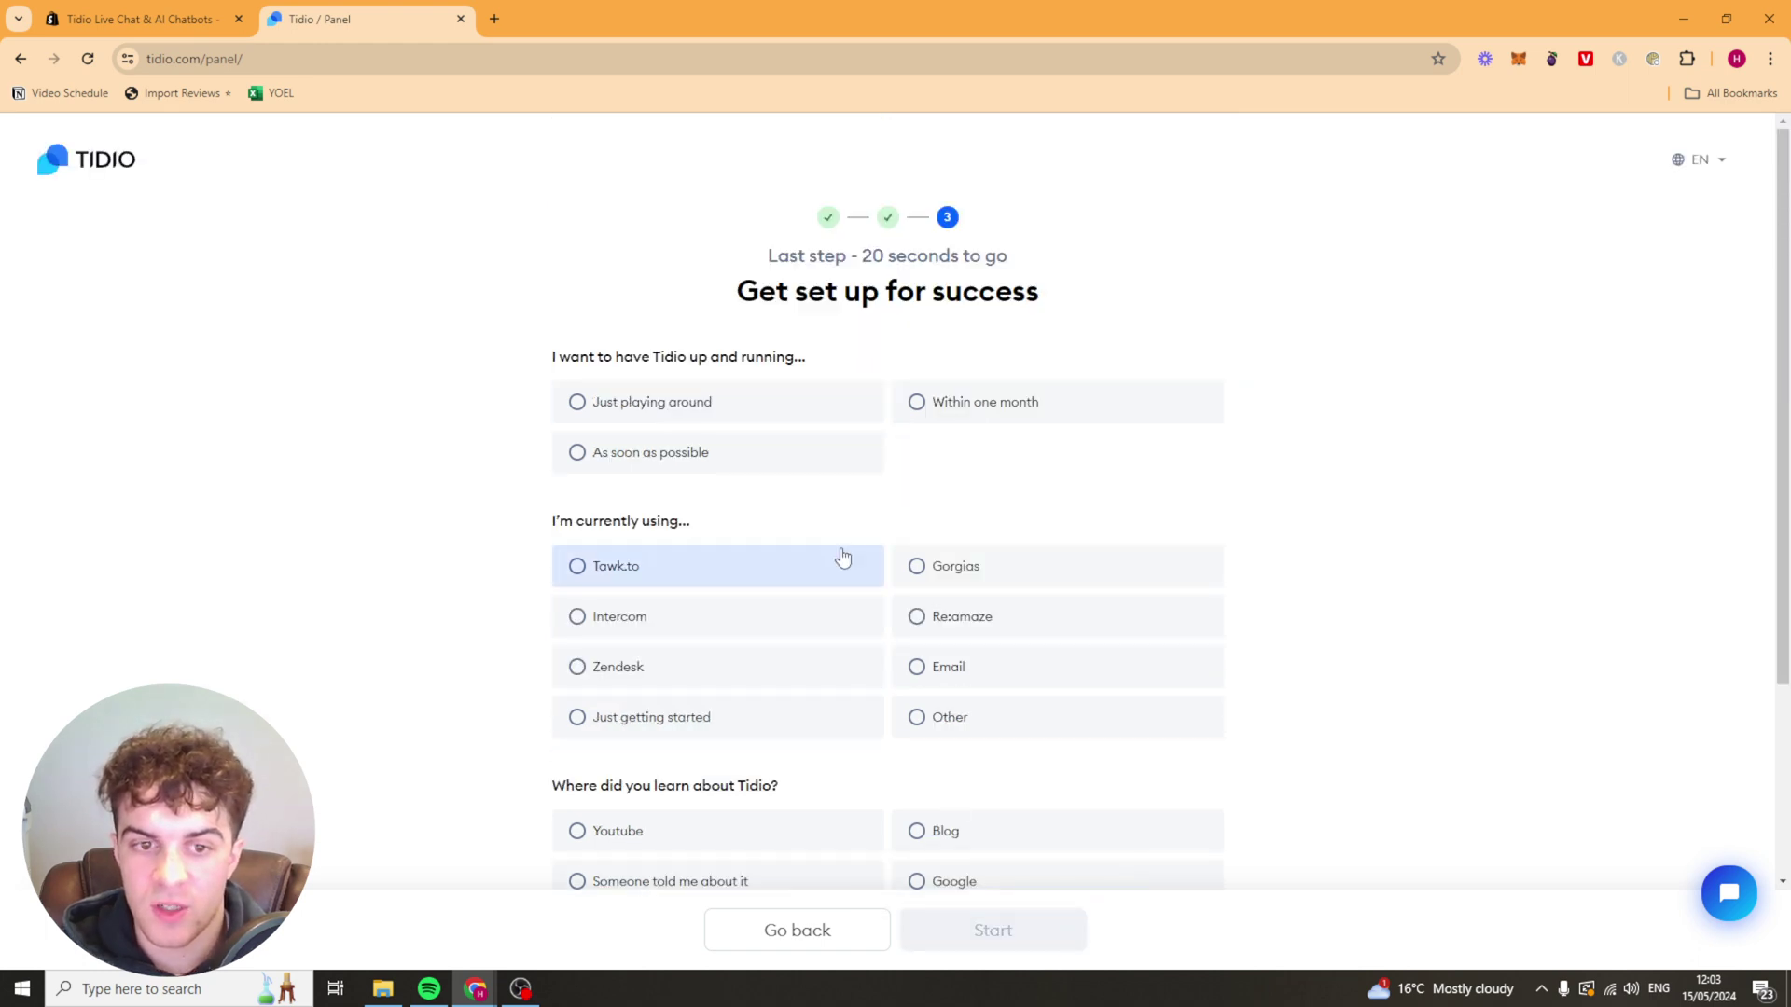
Answer Just playing around, Other tool, Youtube, and first time using Tidio
{"action": "left_click_drag", "start_coordinate": [580, 357], "coordinate": [737, 358]}
{"action": "triple_click", "coordinate": [654, 356]}
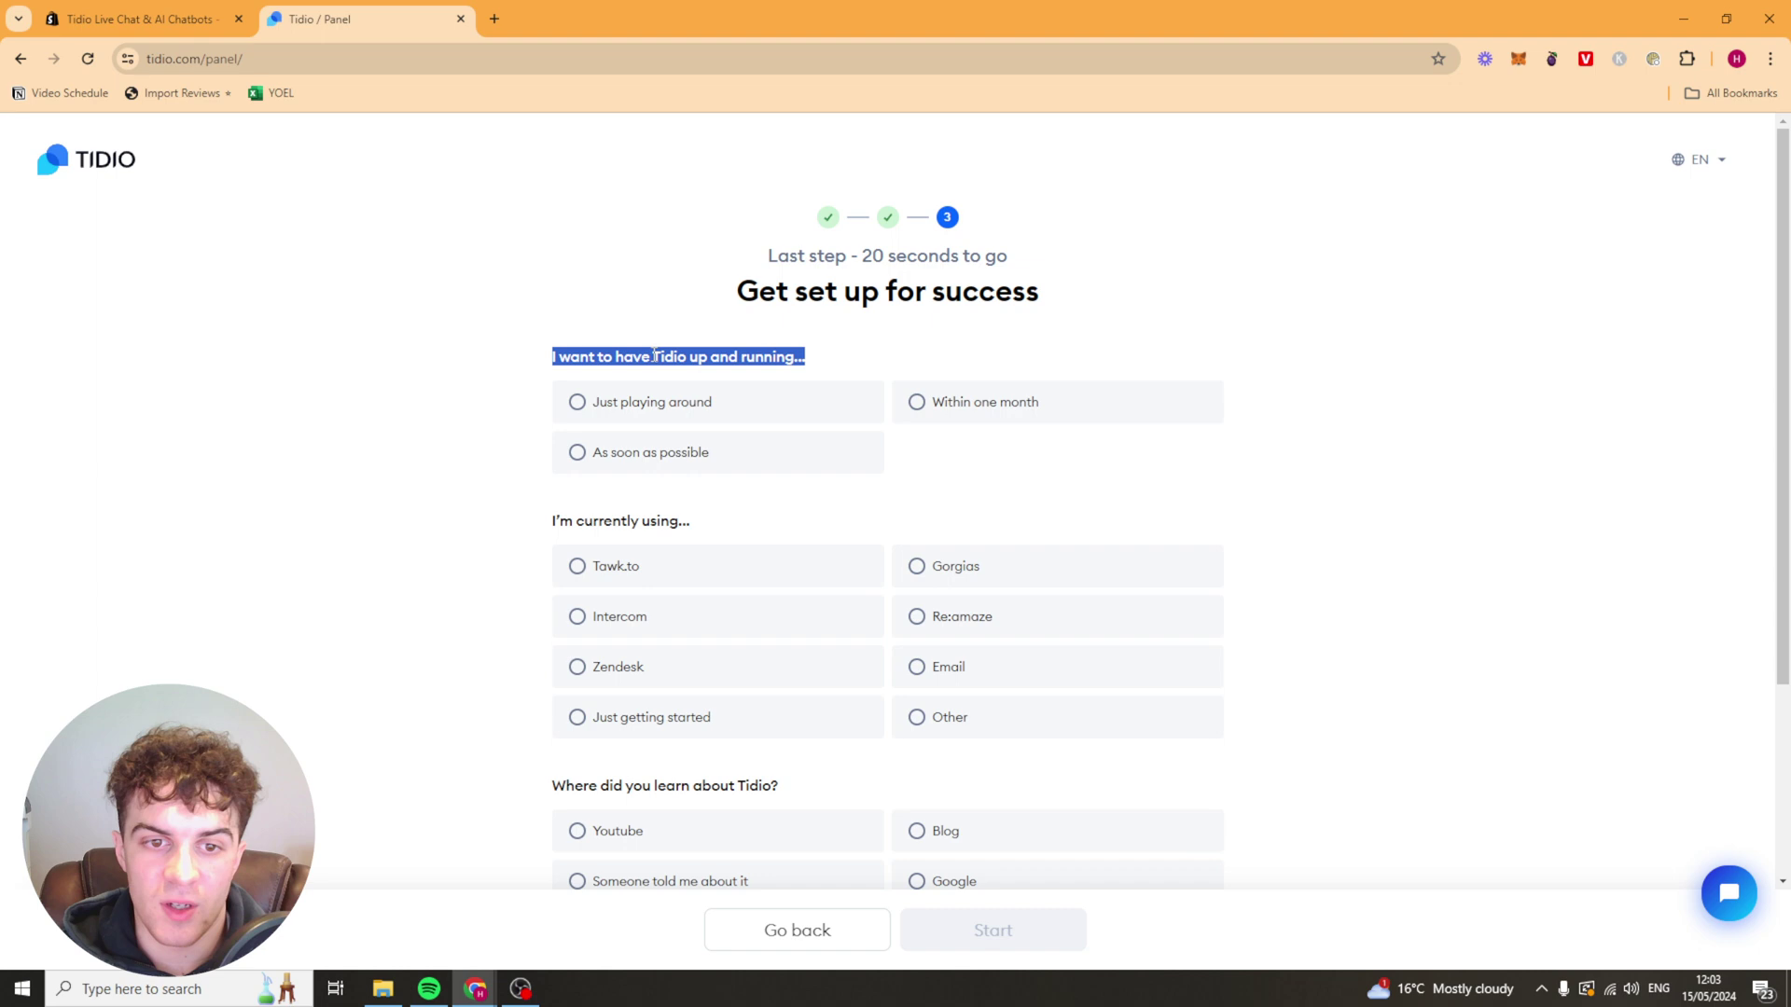
{"action": "left_click", "coordinate": [732, 343]}
{"action": "left_click_drag", "start_coordinate": [591, 357], "coordinate": [779, 356]}
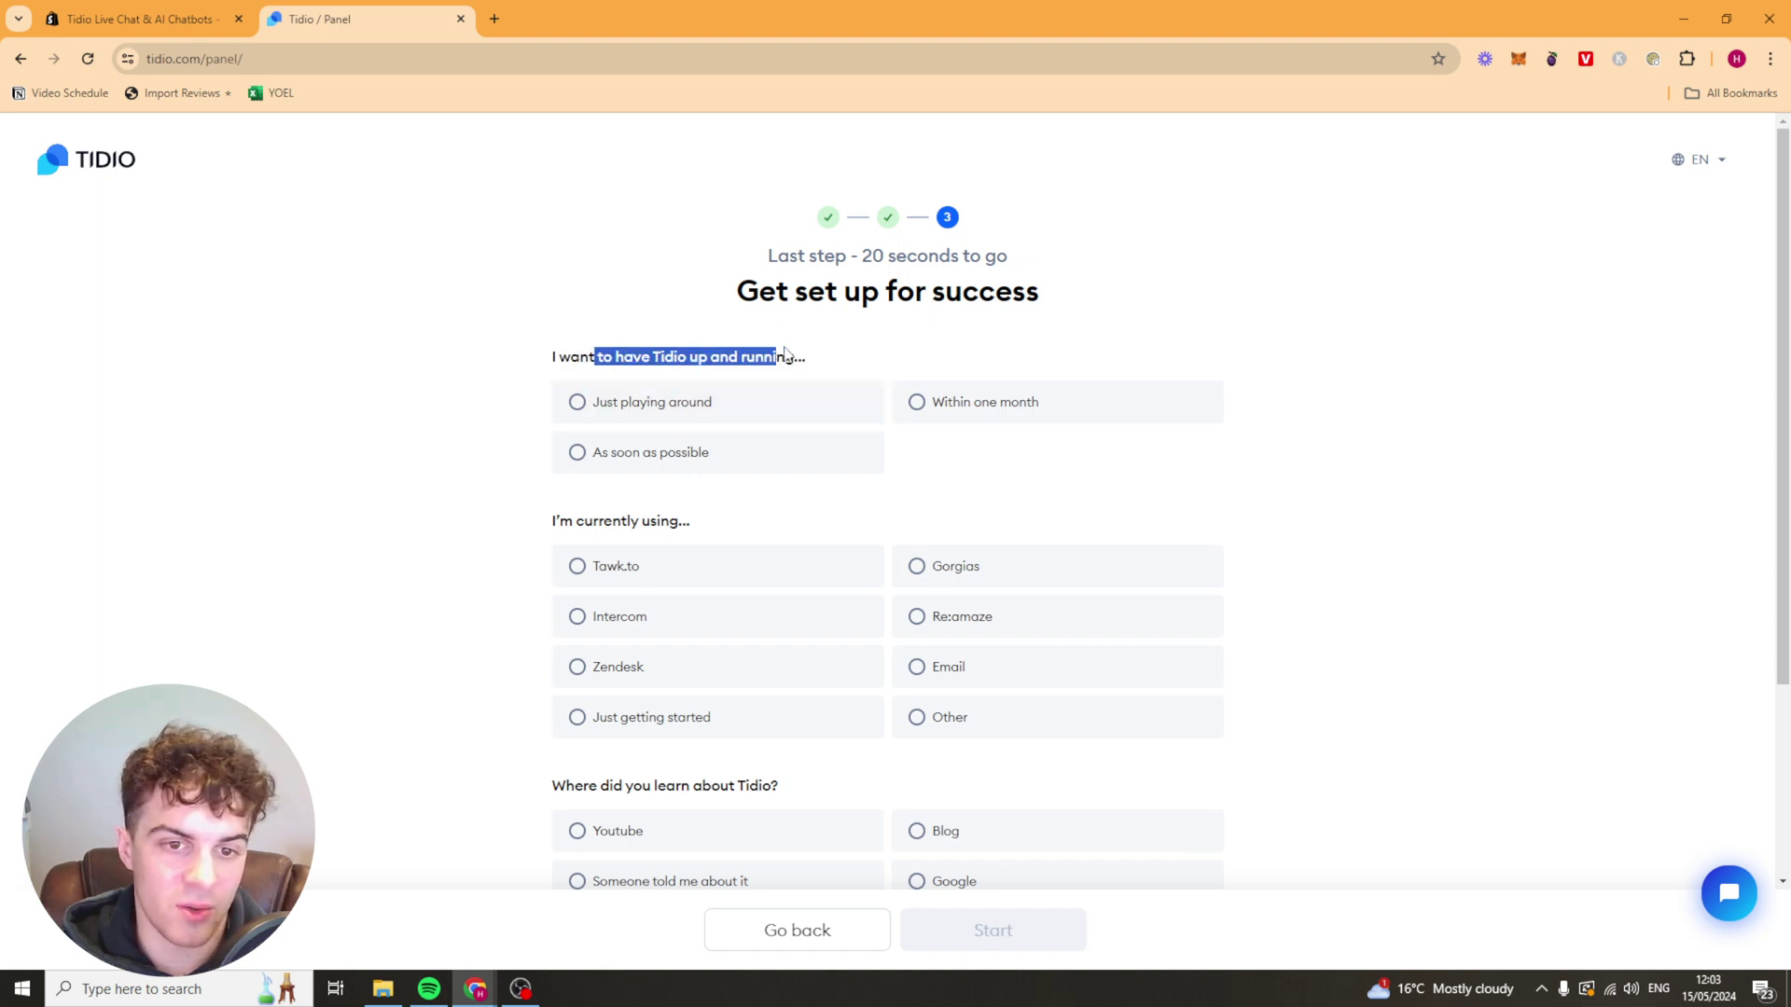
{"action": "left_click", "coordinate": [802, 401]}
{"action": "scroll", "coordinate": [859, 484], "scroll_direction": "down", "scroll_amount": 1}
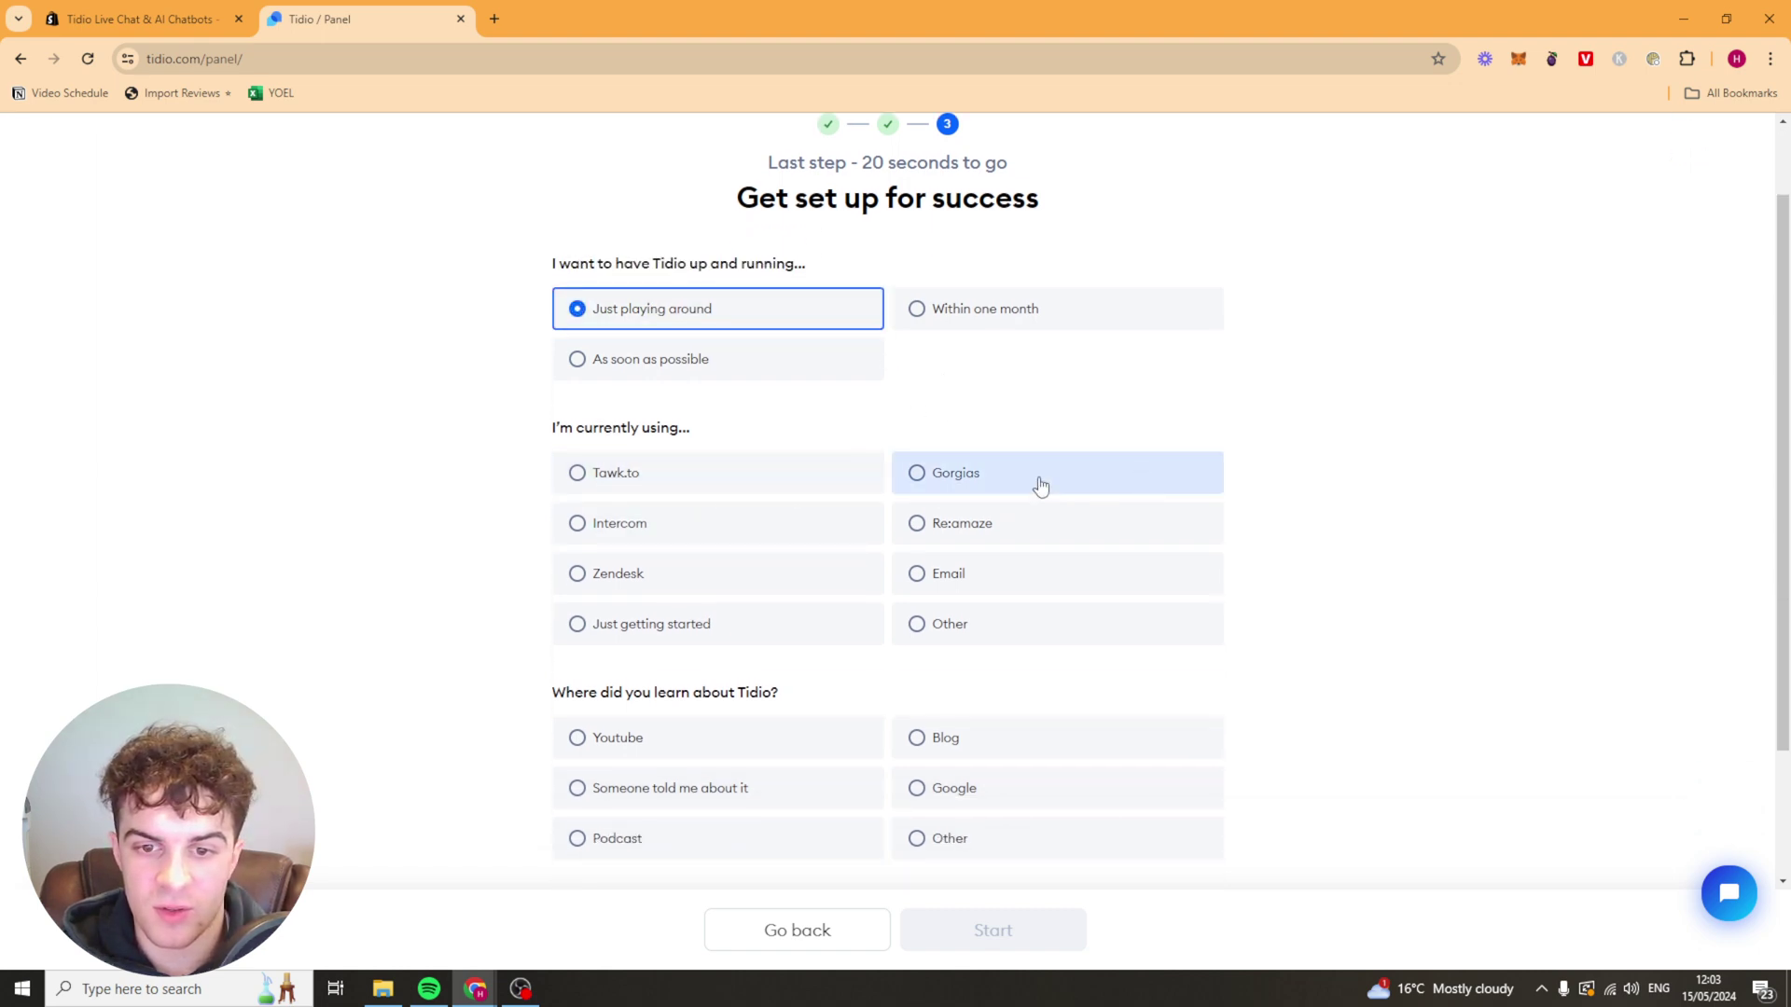
{"action": "left_click", "coordinate": [942, 629]}
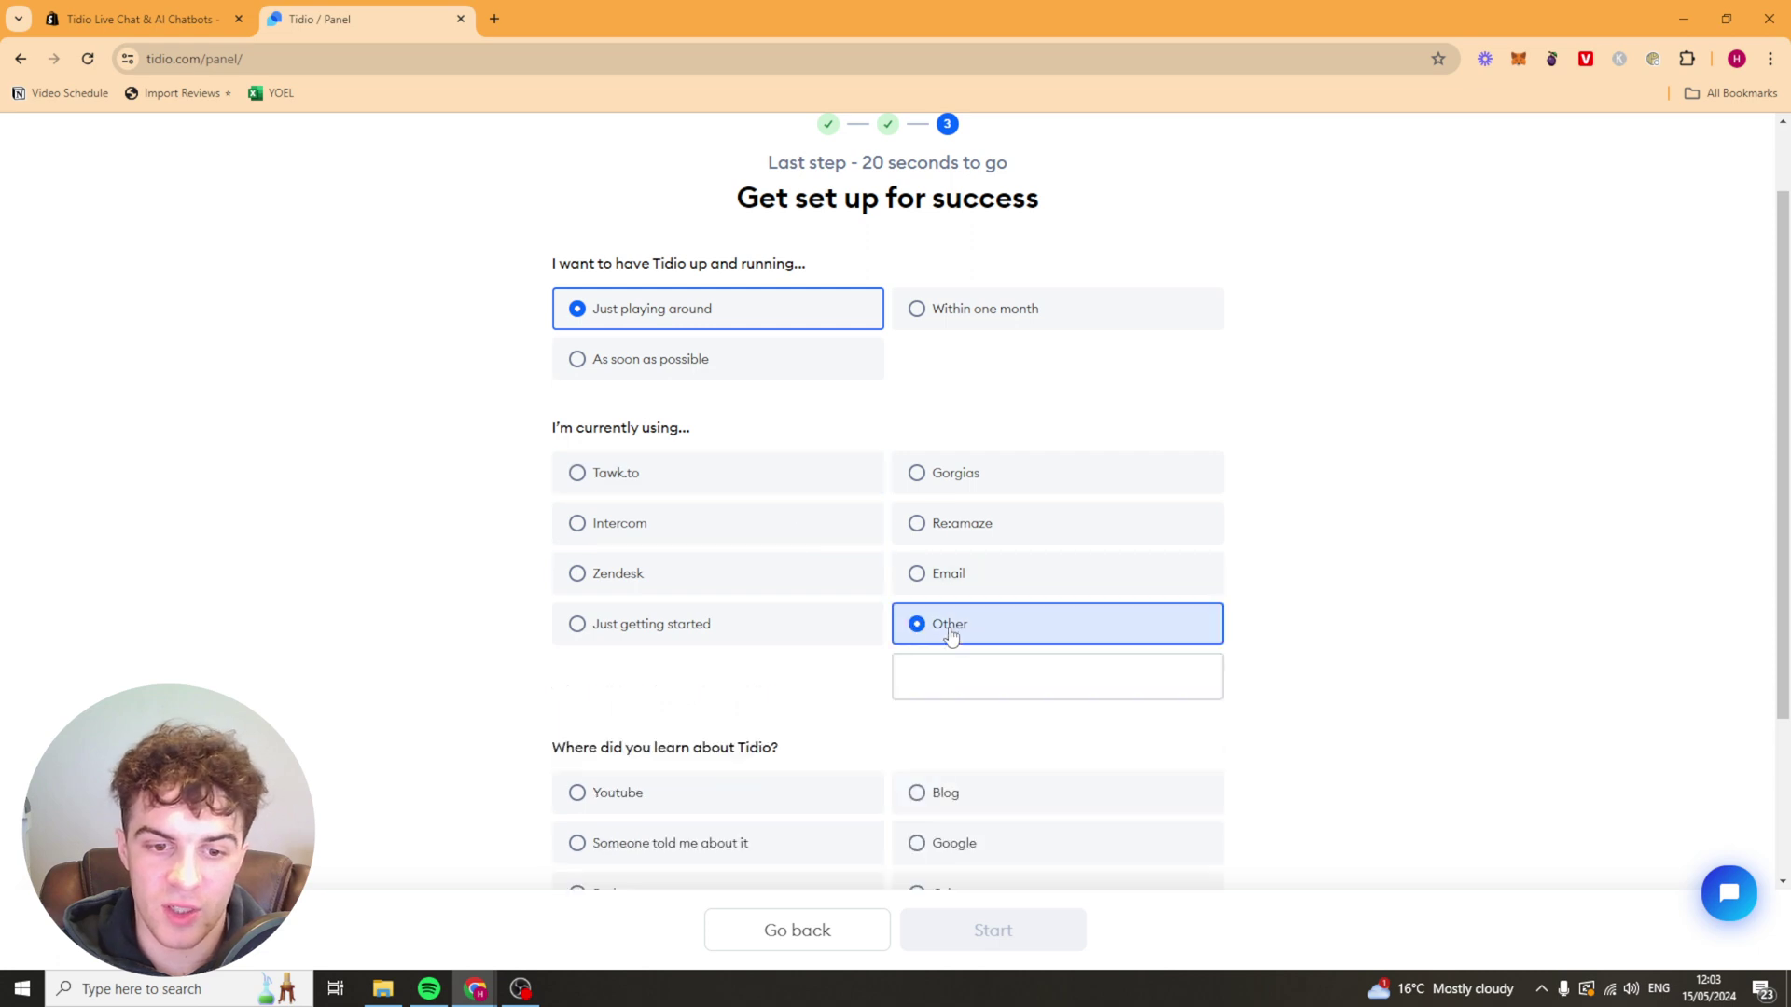
{"action": "scroll", "coordinate": [943, 639], "scroll_direction": "down", "scroll_amount": 2}
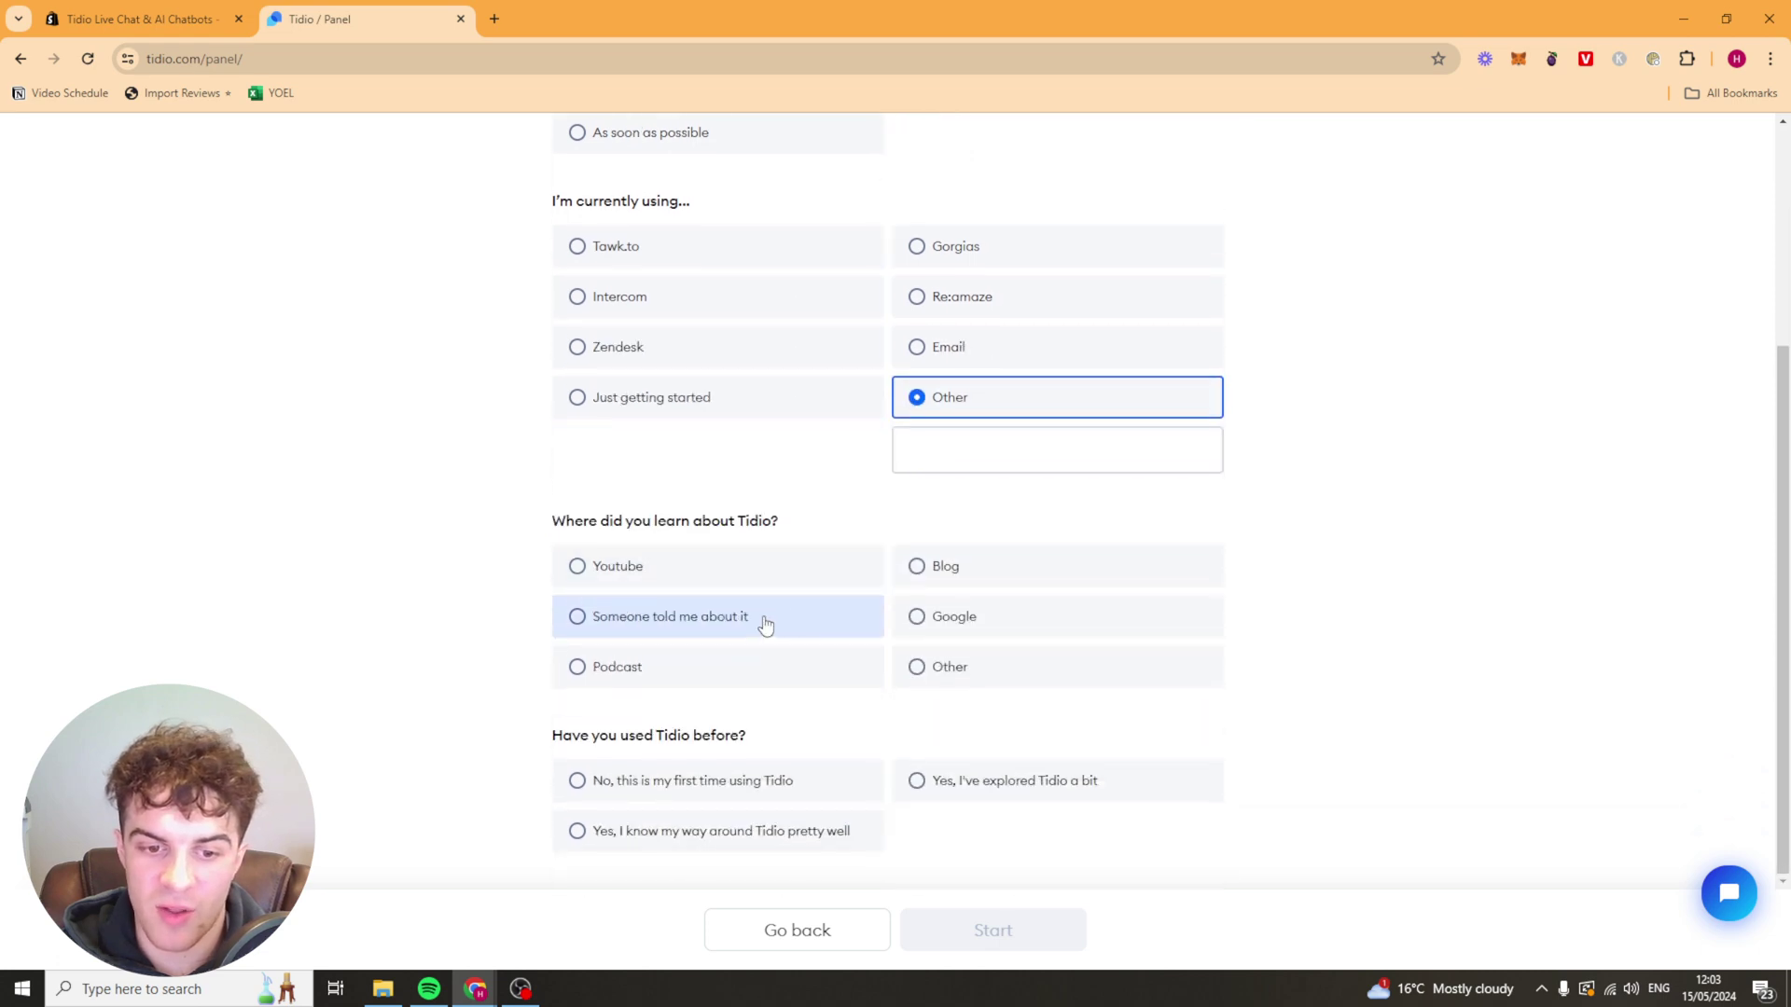
{"action": "left_click", "coordinate": [702, 569]}
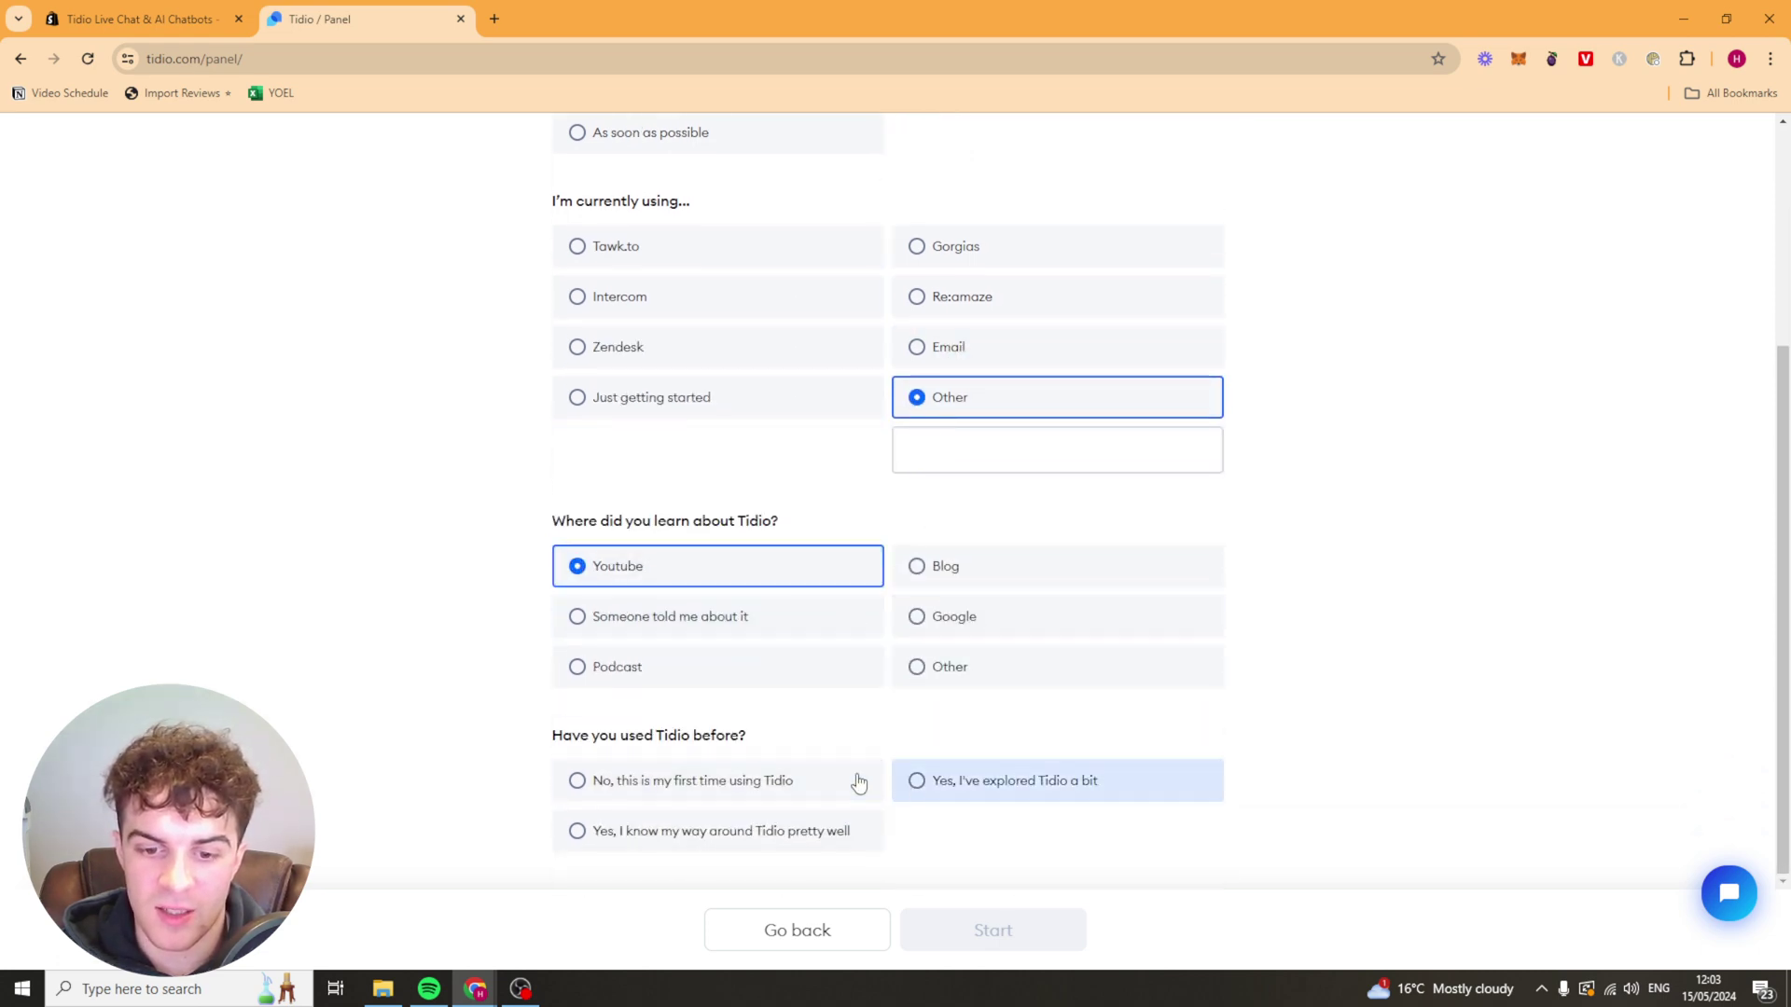
{"action": "left_click", "coordinate": [736, 782]}
Finish the questionnaire, begin with live support, and dismiss the trial welcome
{"action": "left_click", "coordinate": [993, 933]}
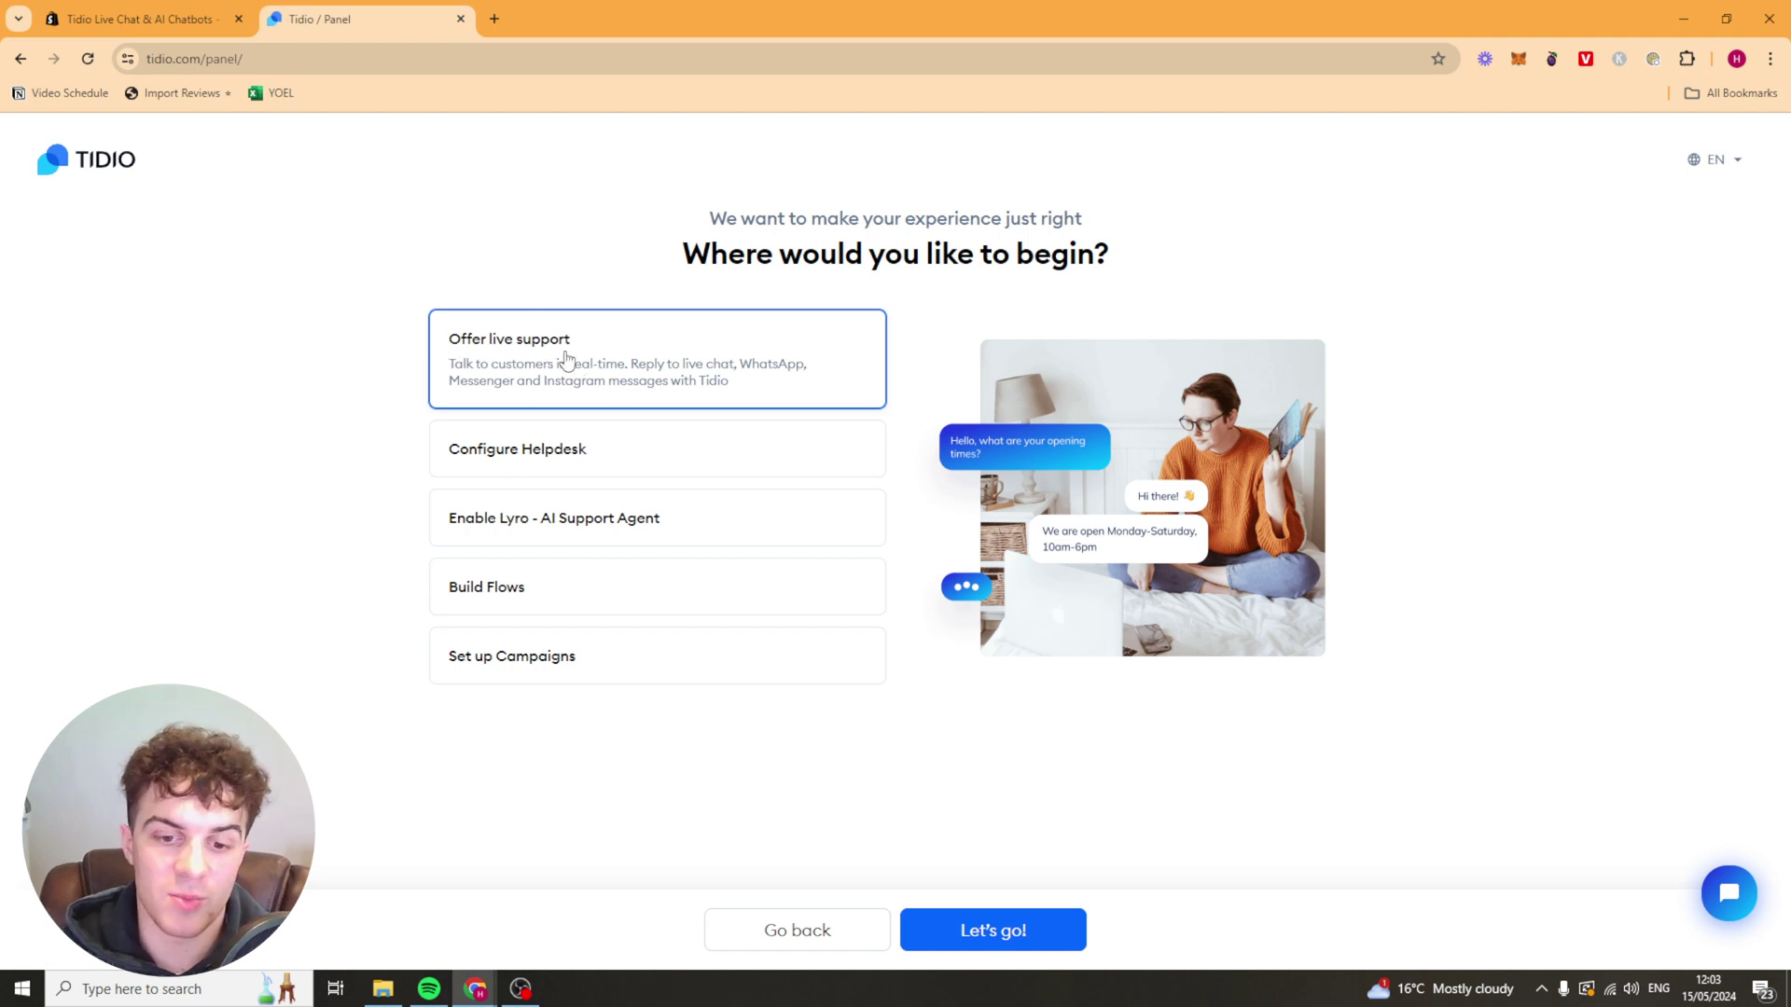
{"action": "left_click", "coordinate": [998, 938]}
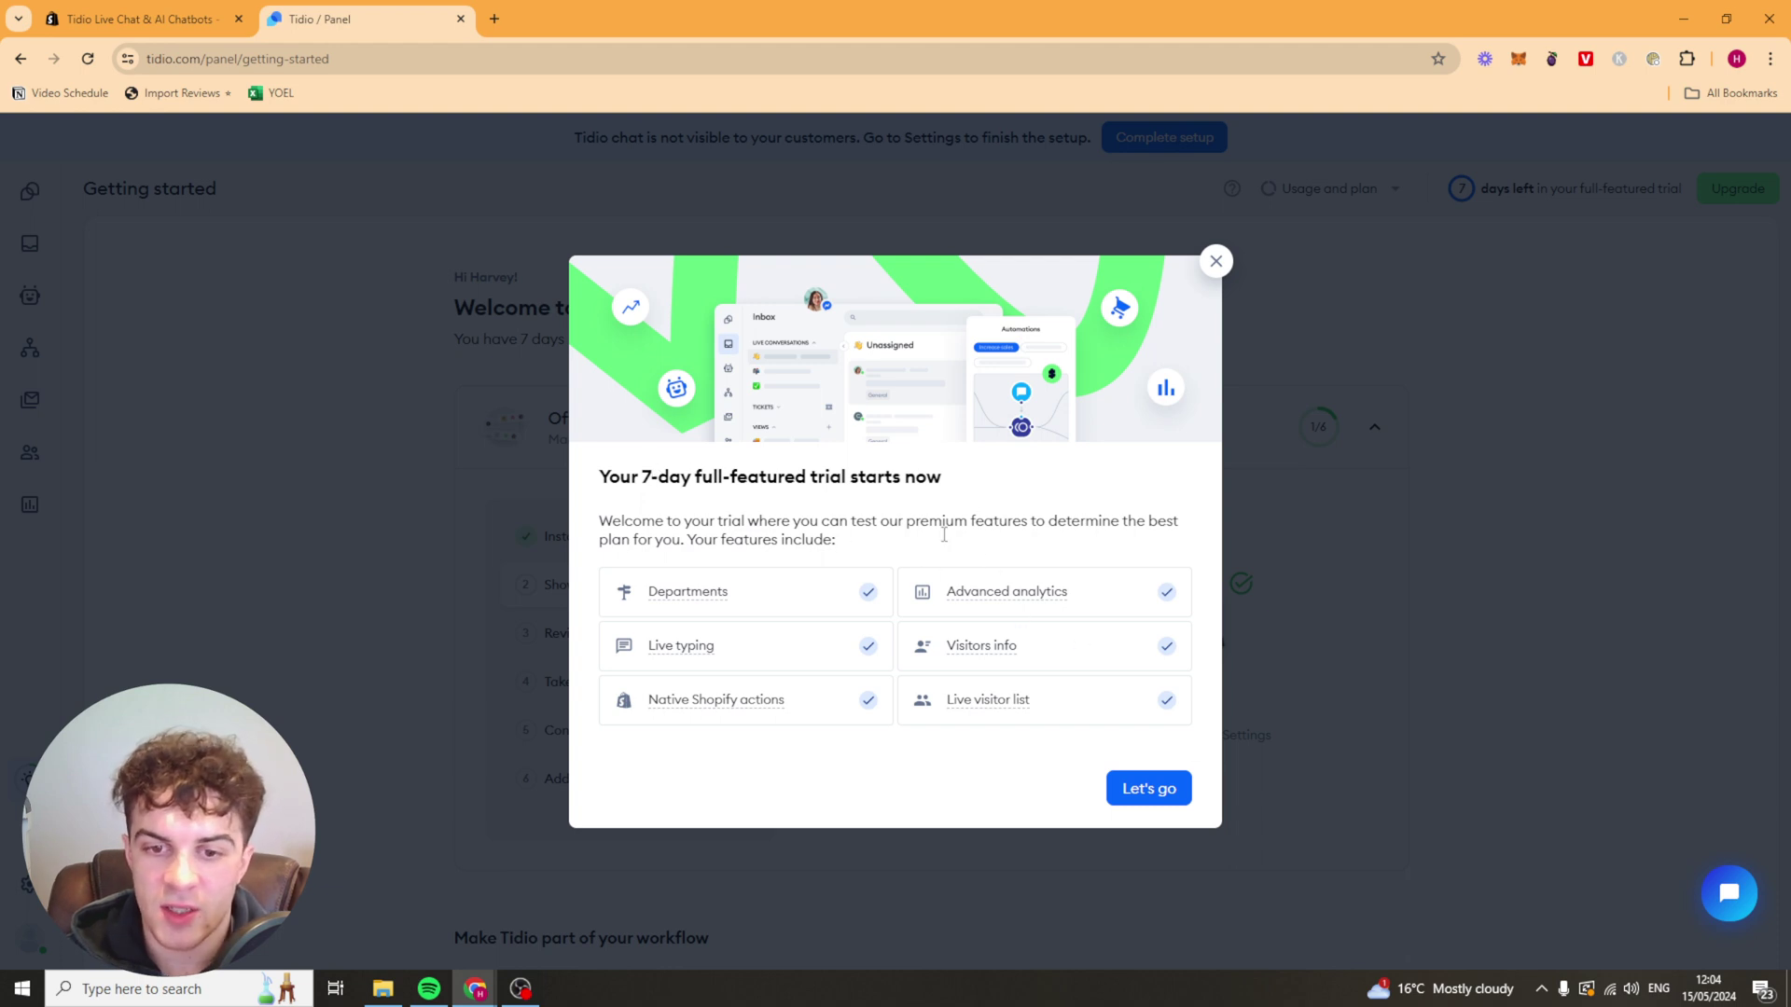
{"action": "left_click", "coordinate": [1151, 788]}
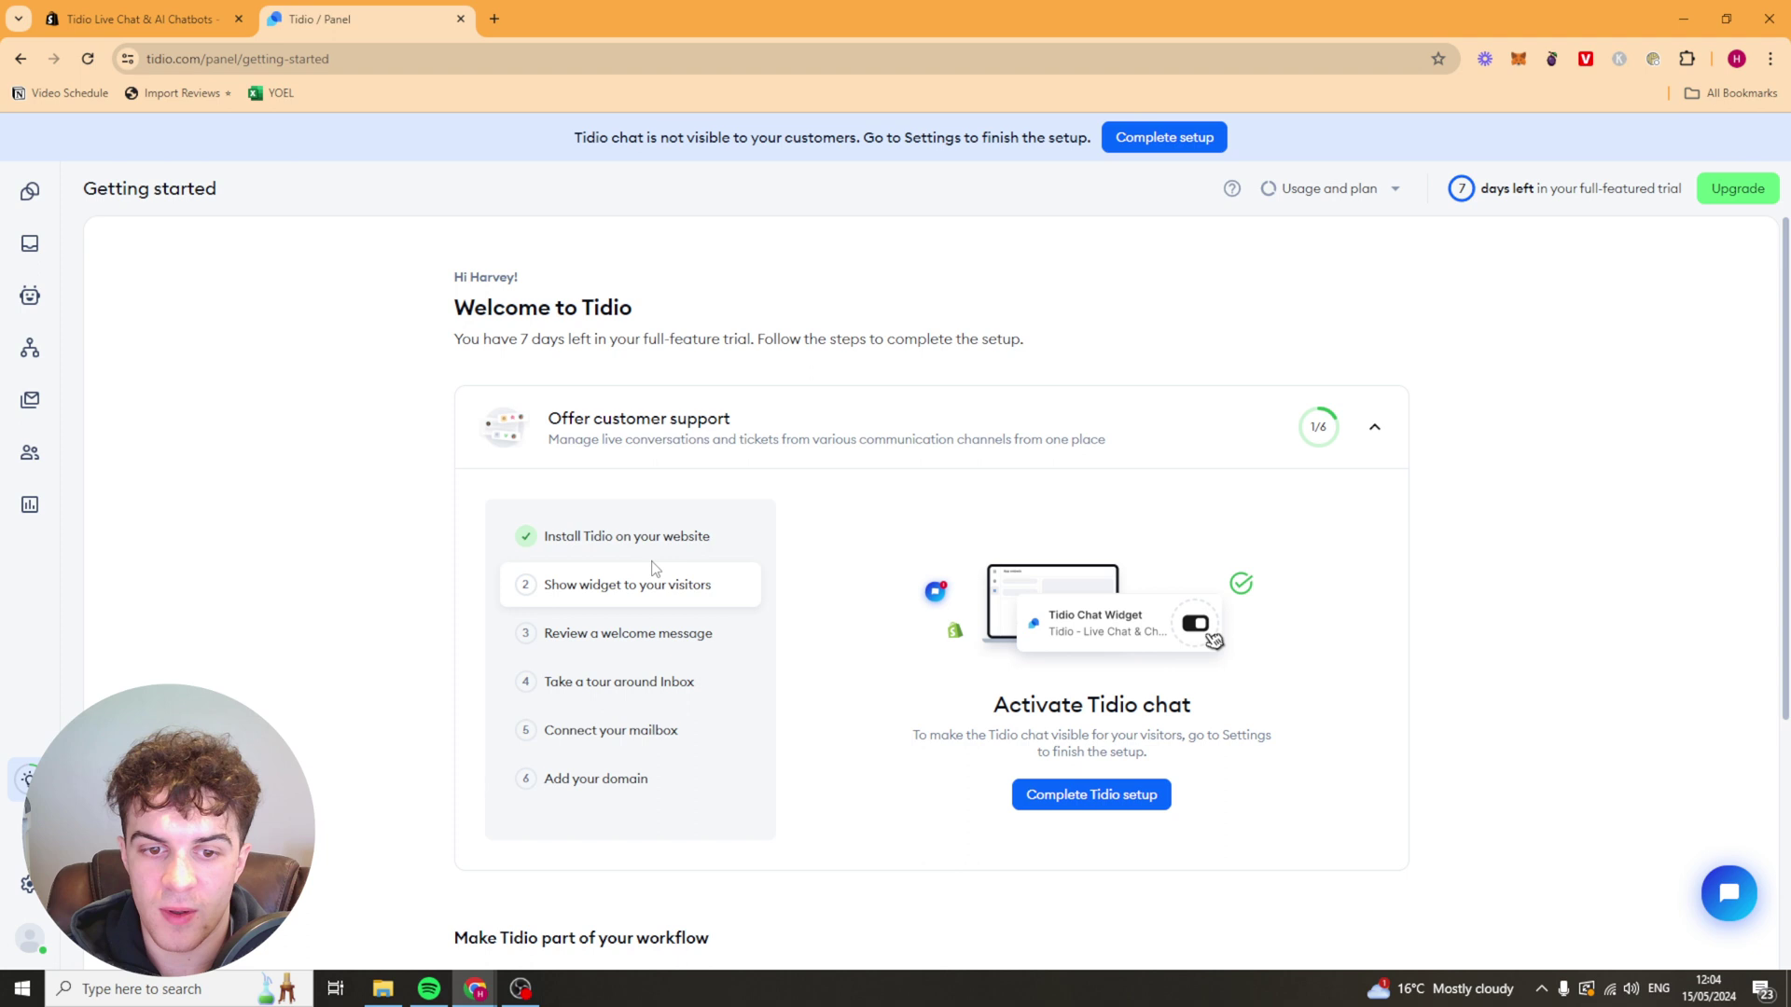
Open the live chat widget's Appearance settings from the install step and collapse the preview
{"action": "scroll", "coordinate": [653, 560], "scroll_direction": "down", "scroll_amount": 1}
{"action": "left_click", "coordinate": [637, 450]}
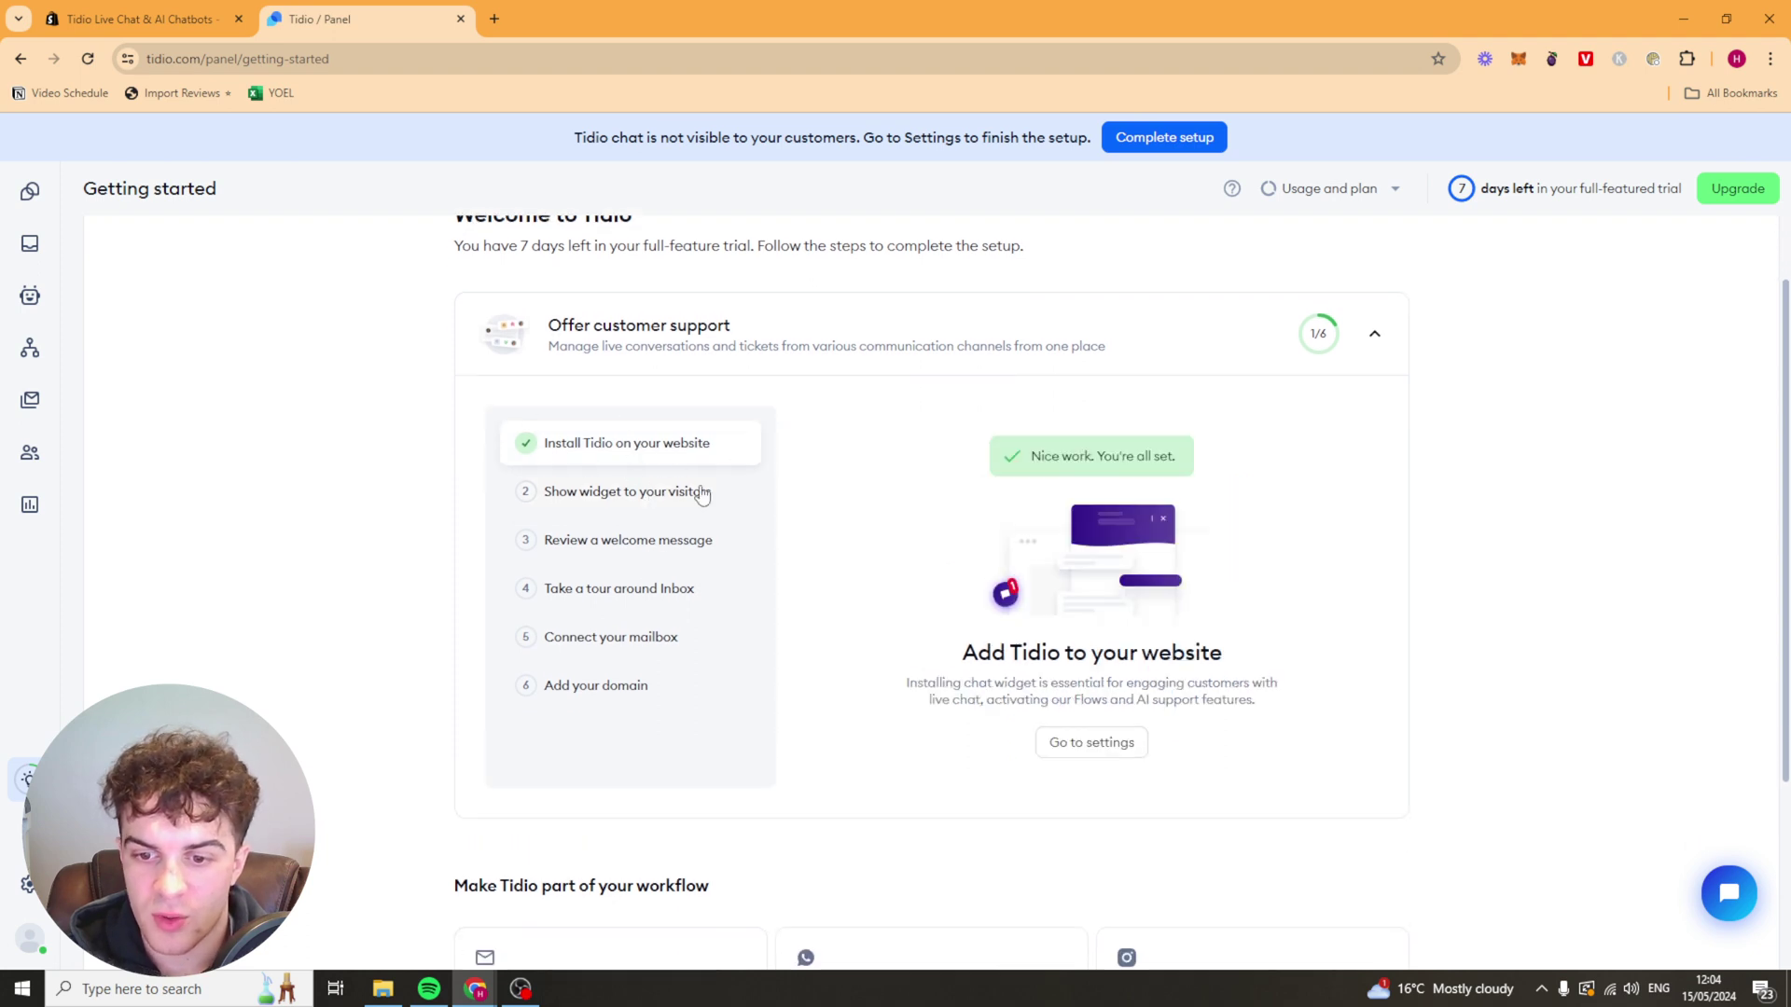
{"action": "left_click", "coordinate": [1106, 746]}
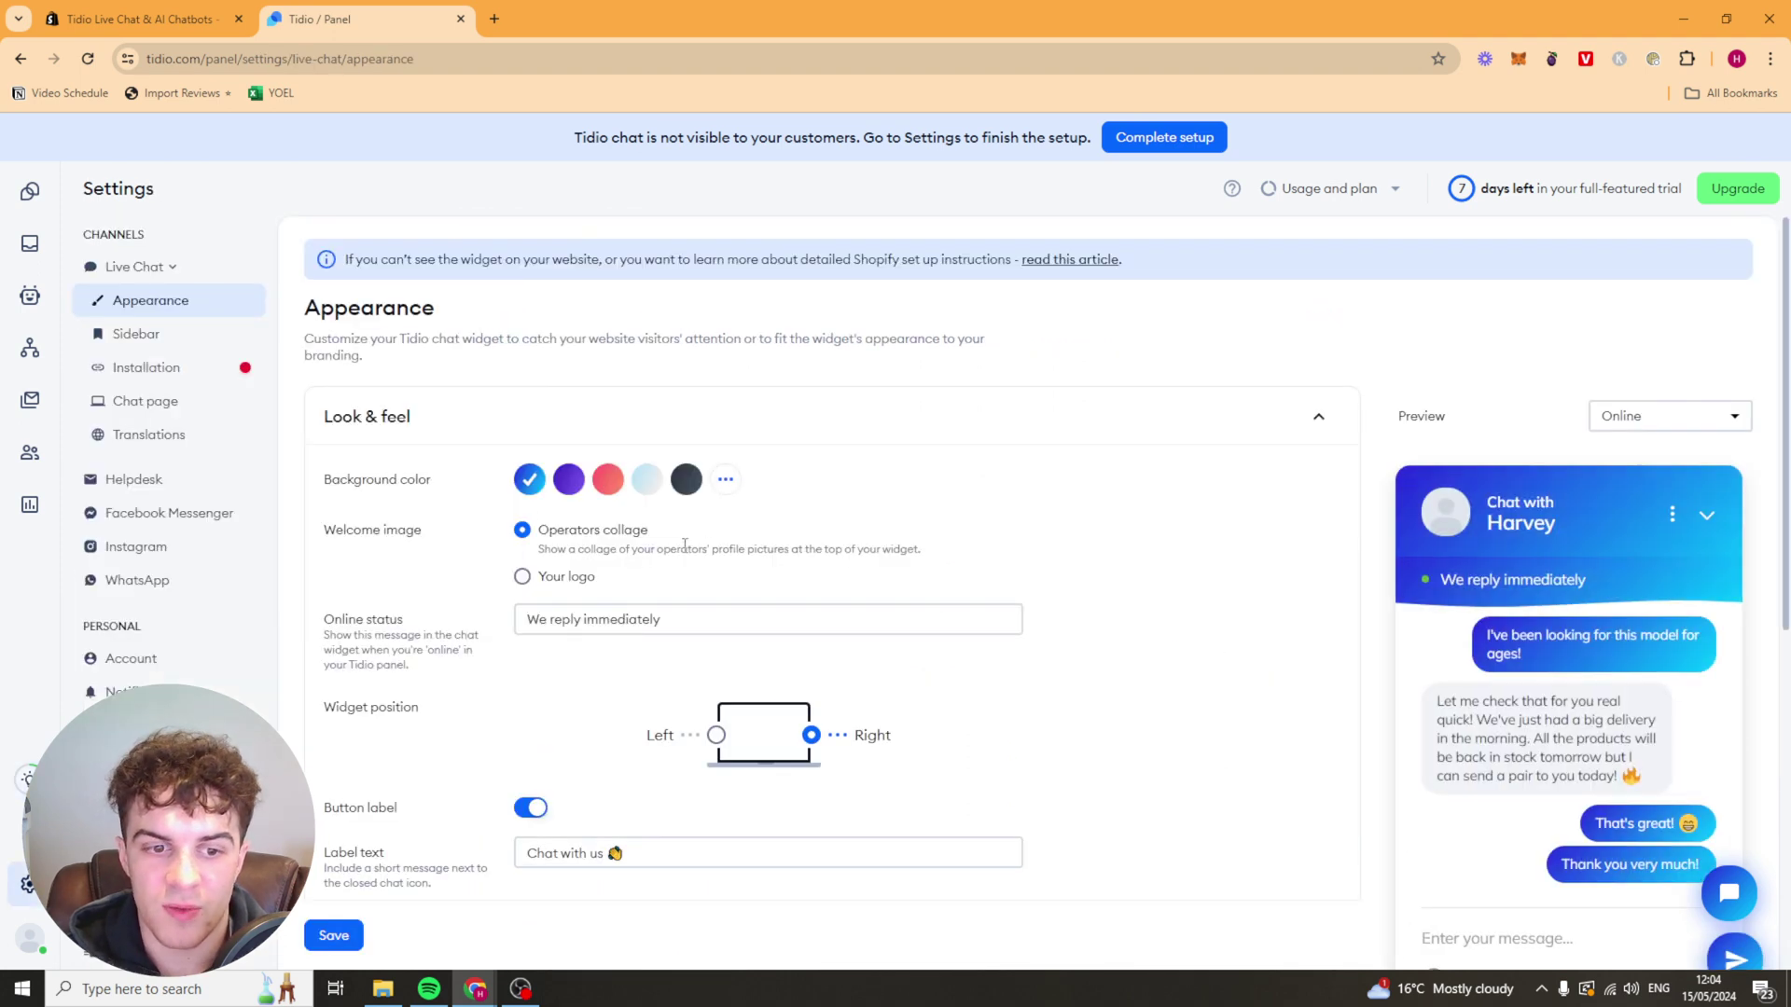
{"action": "left_click", "coordinate": [1706, 514]}
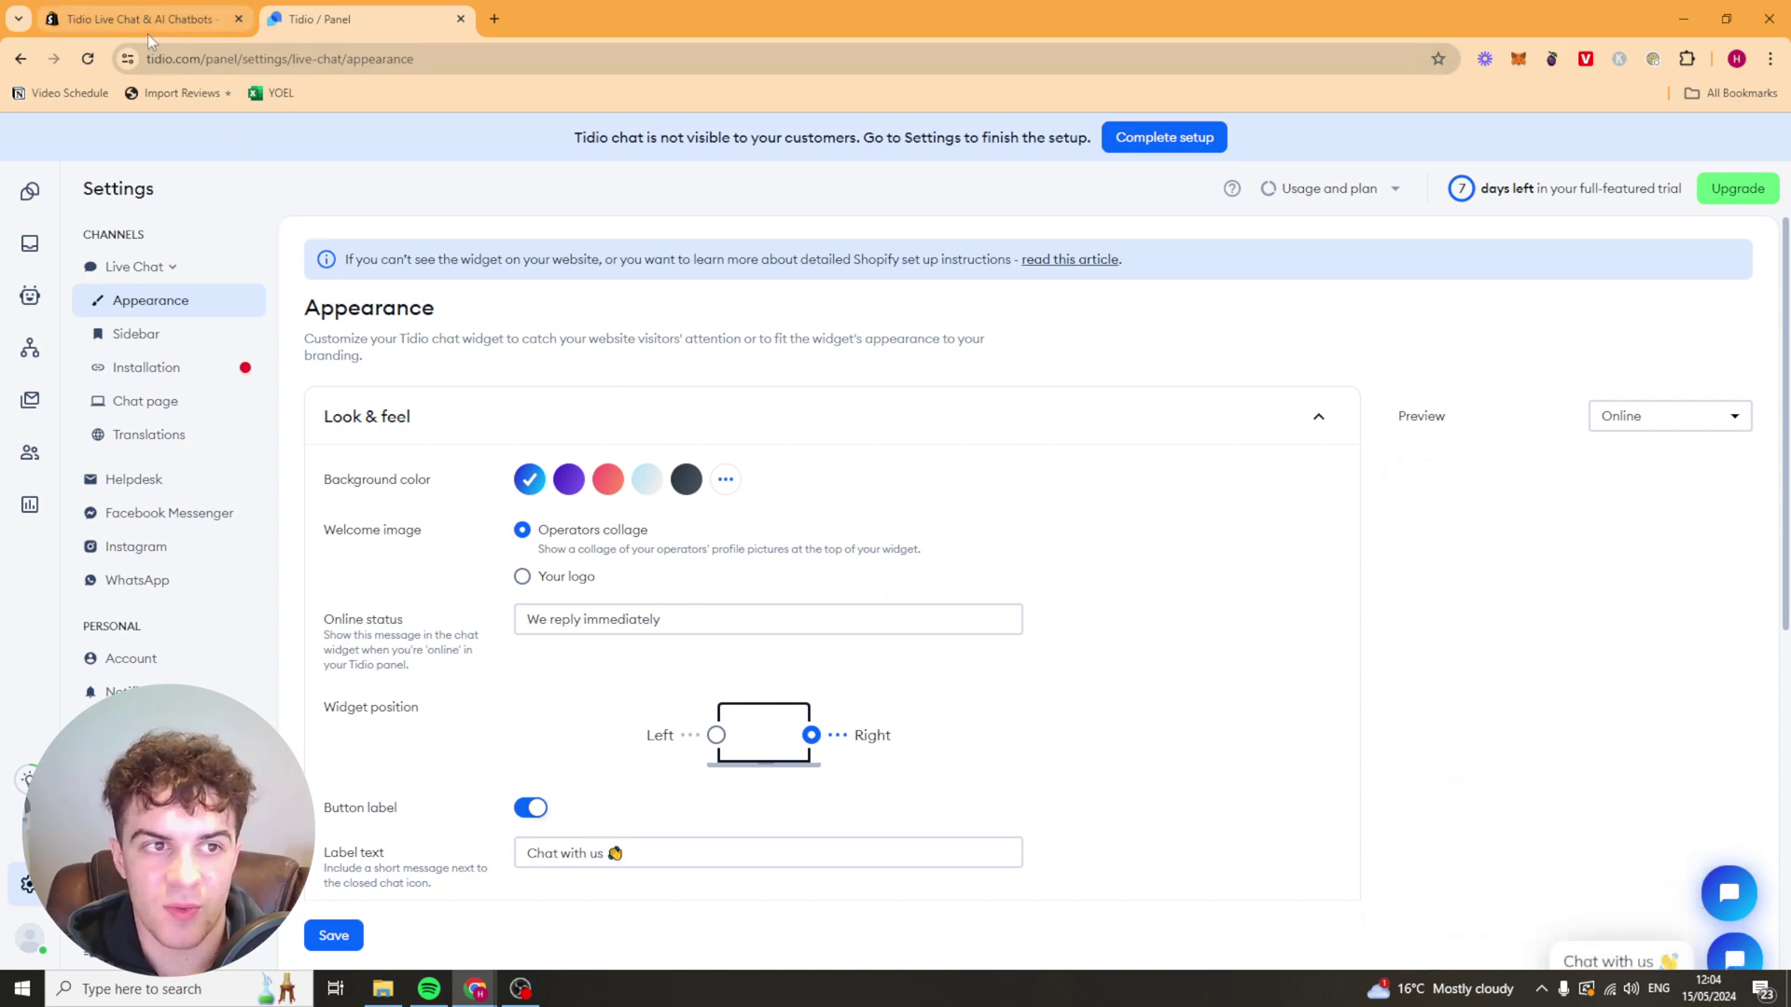
Open the live Dawn theme's editor and show its app embeds
{"action": "left_click", "coordinate": [365, 114]}
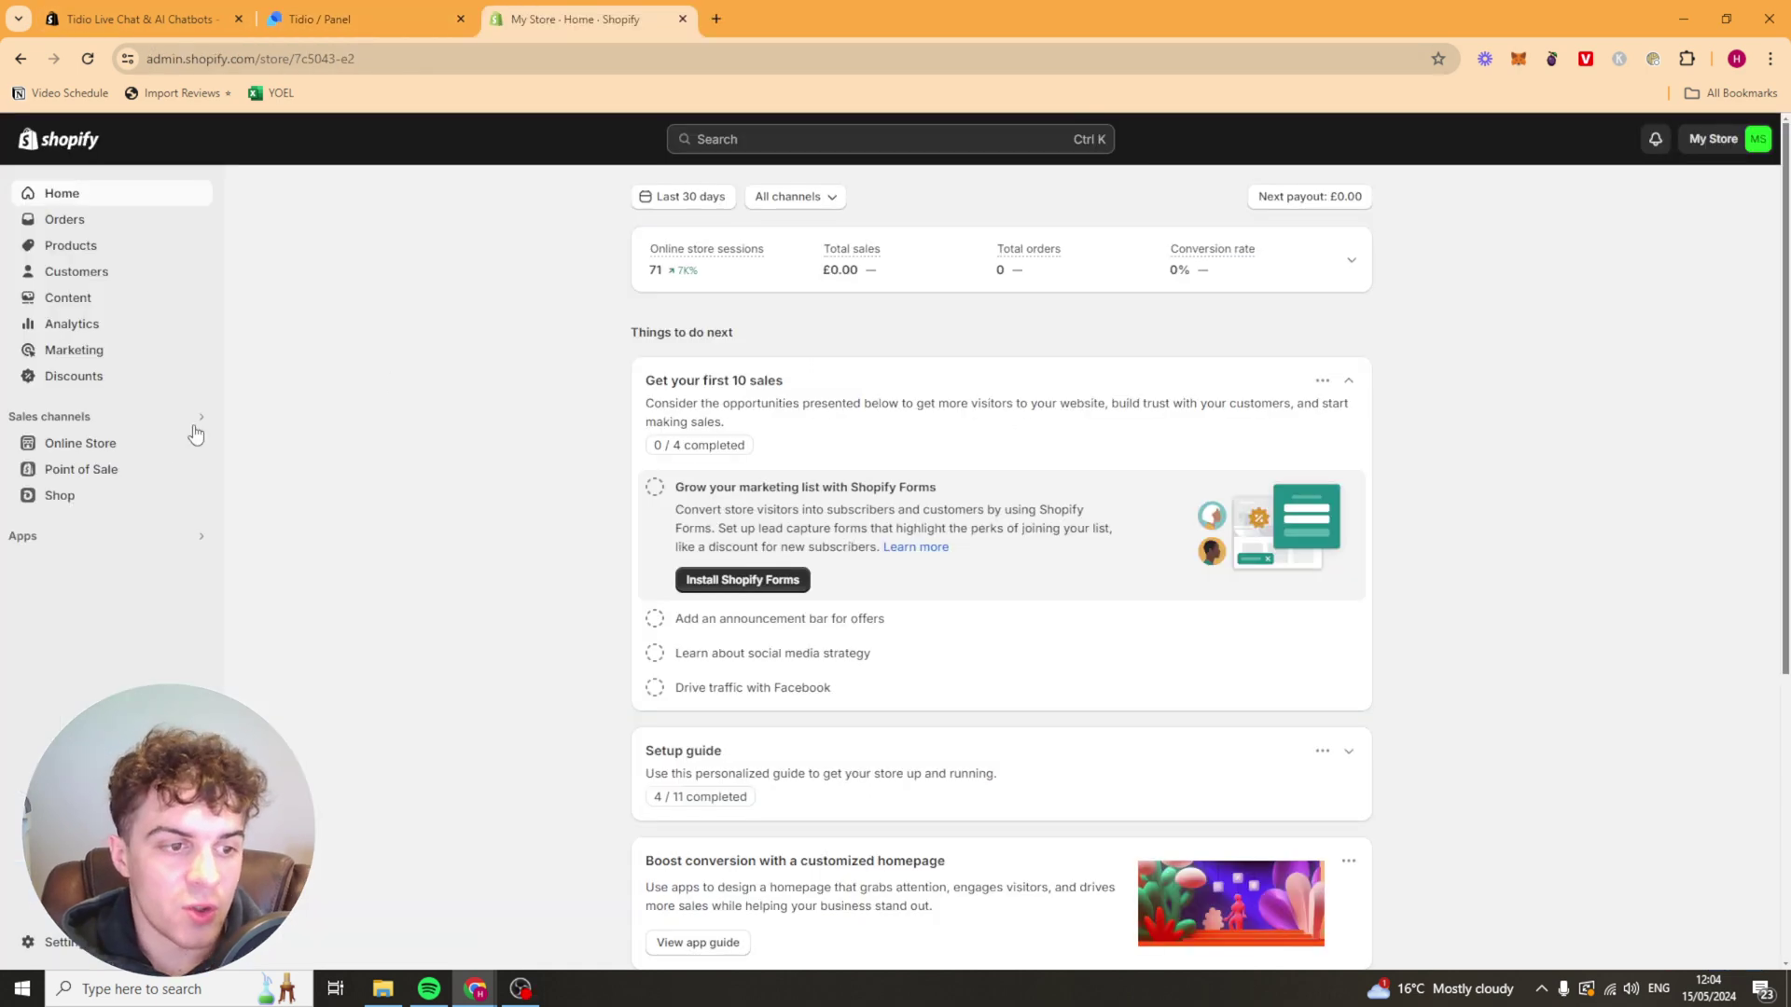
{"action": "left_click", "coordinate": [137, 452]}
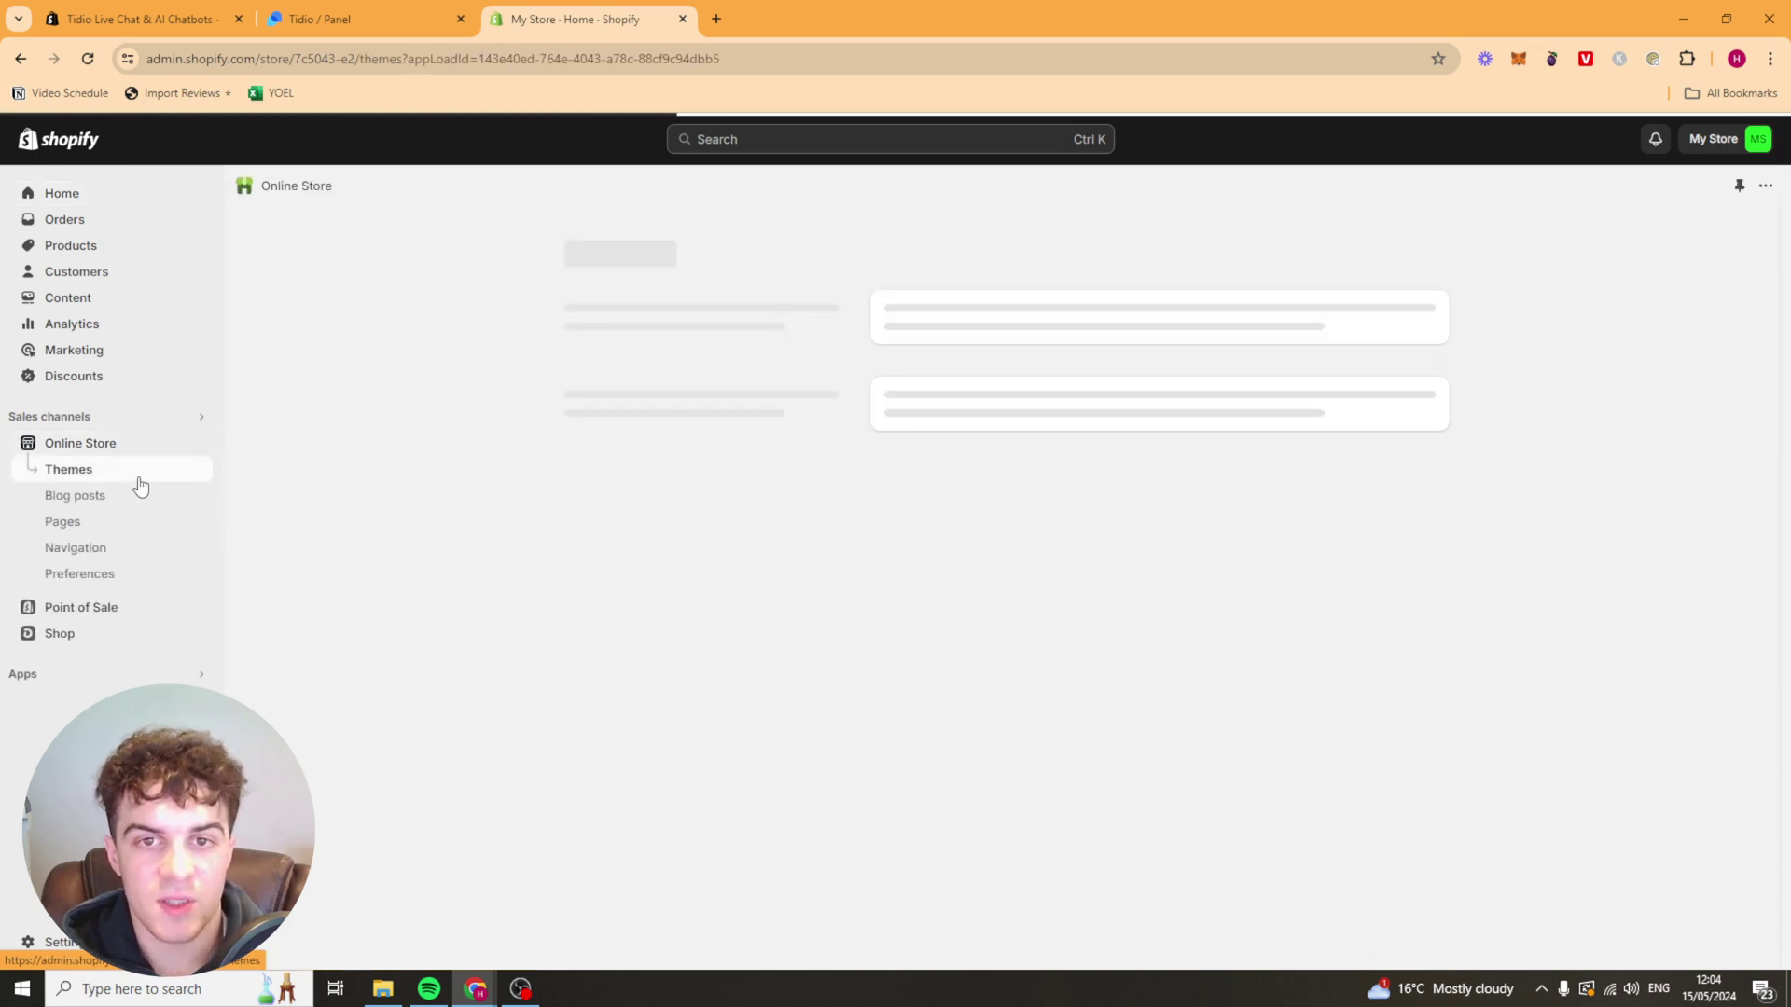
{"action": "left_click", "coordinate": [1378, 672]}
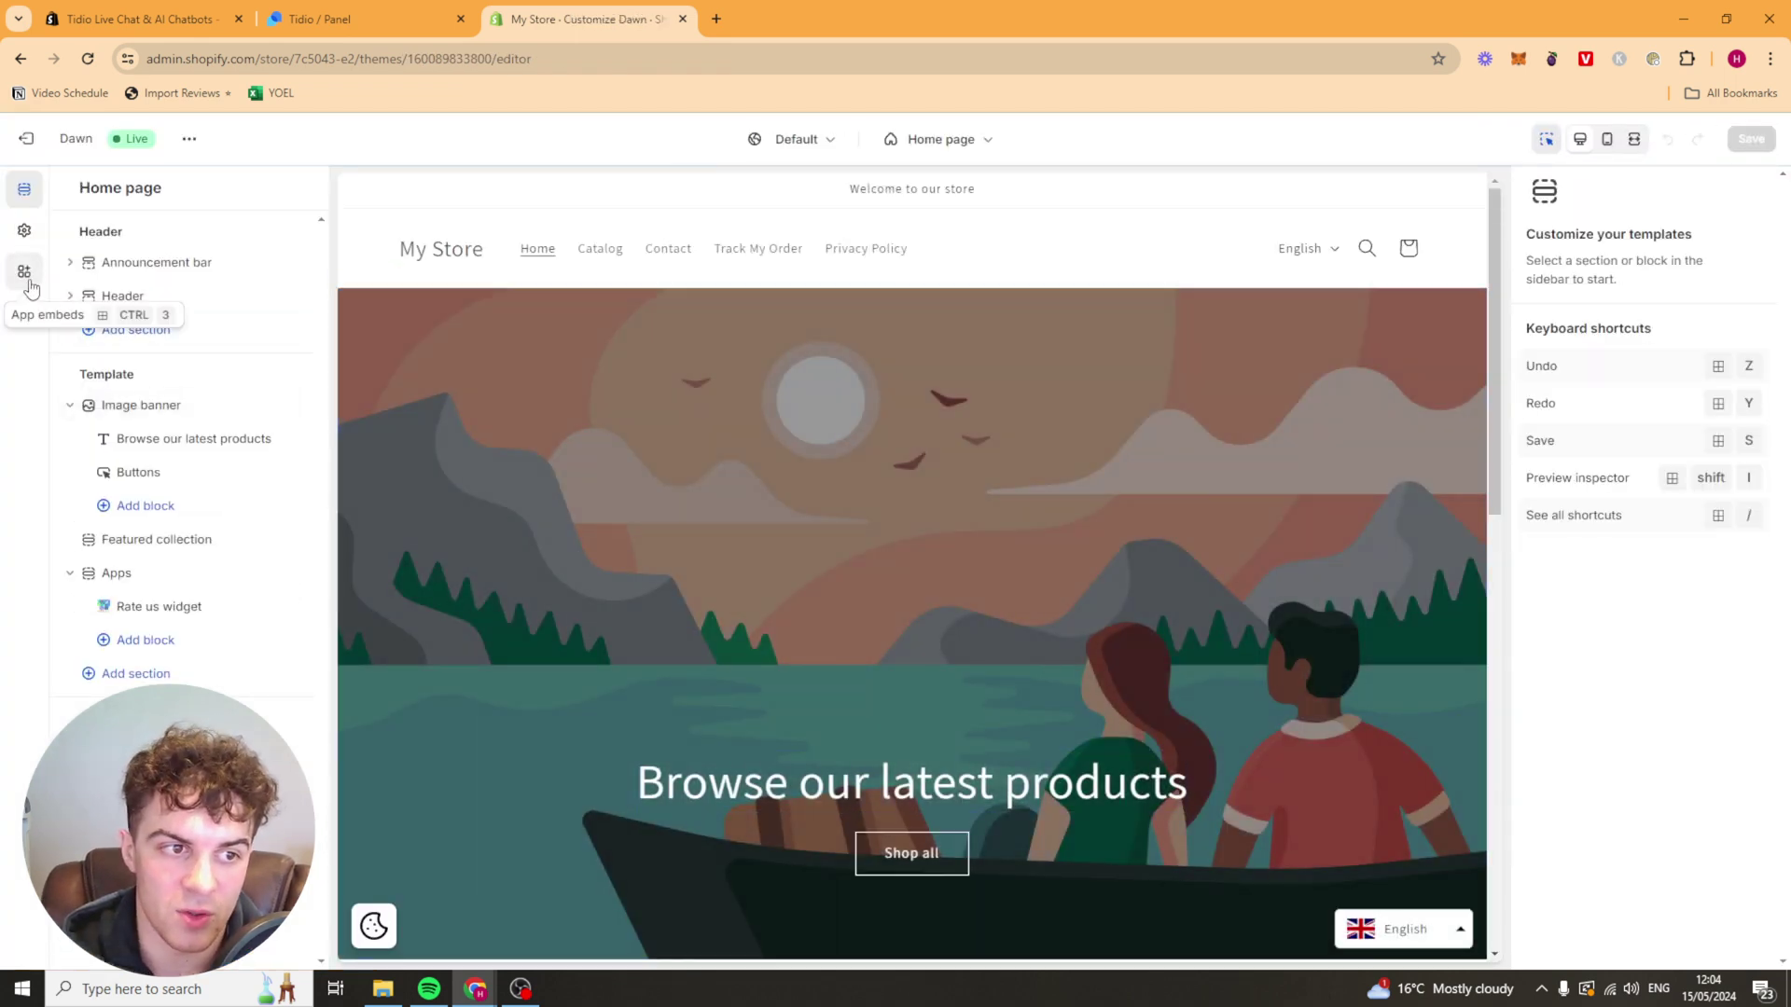
{"action": "left_click", "coordinate": [22, 271]}
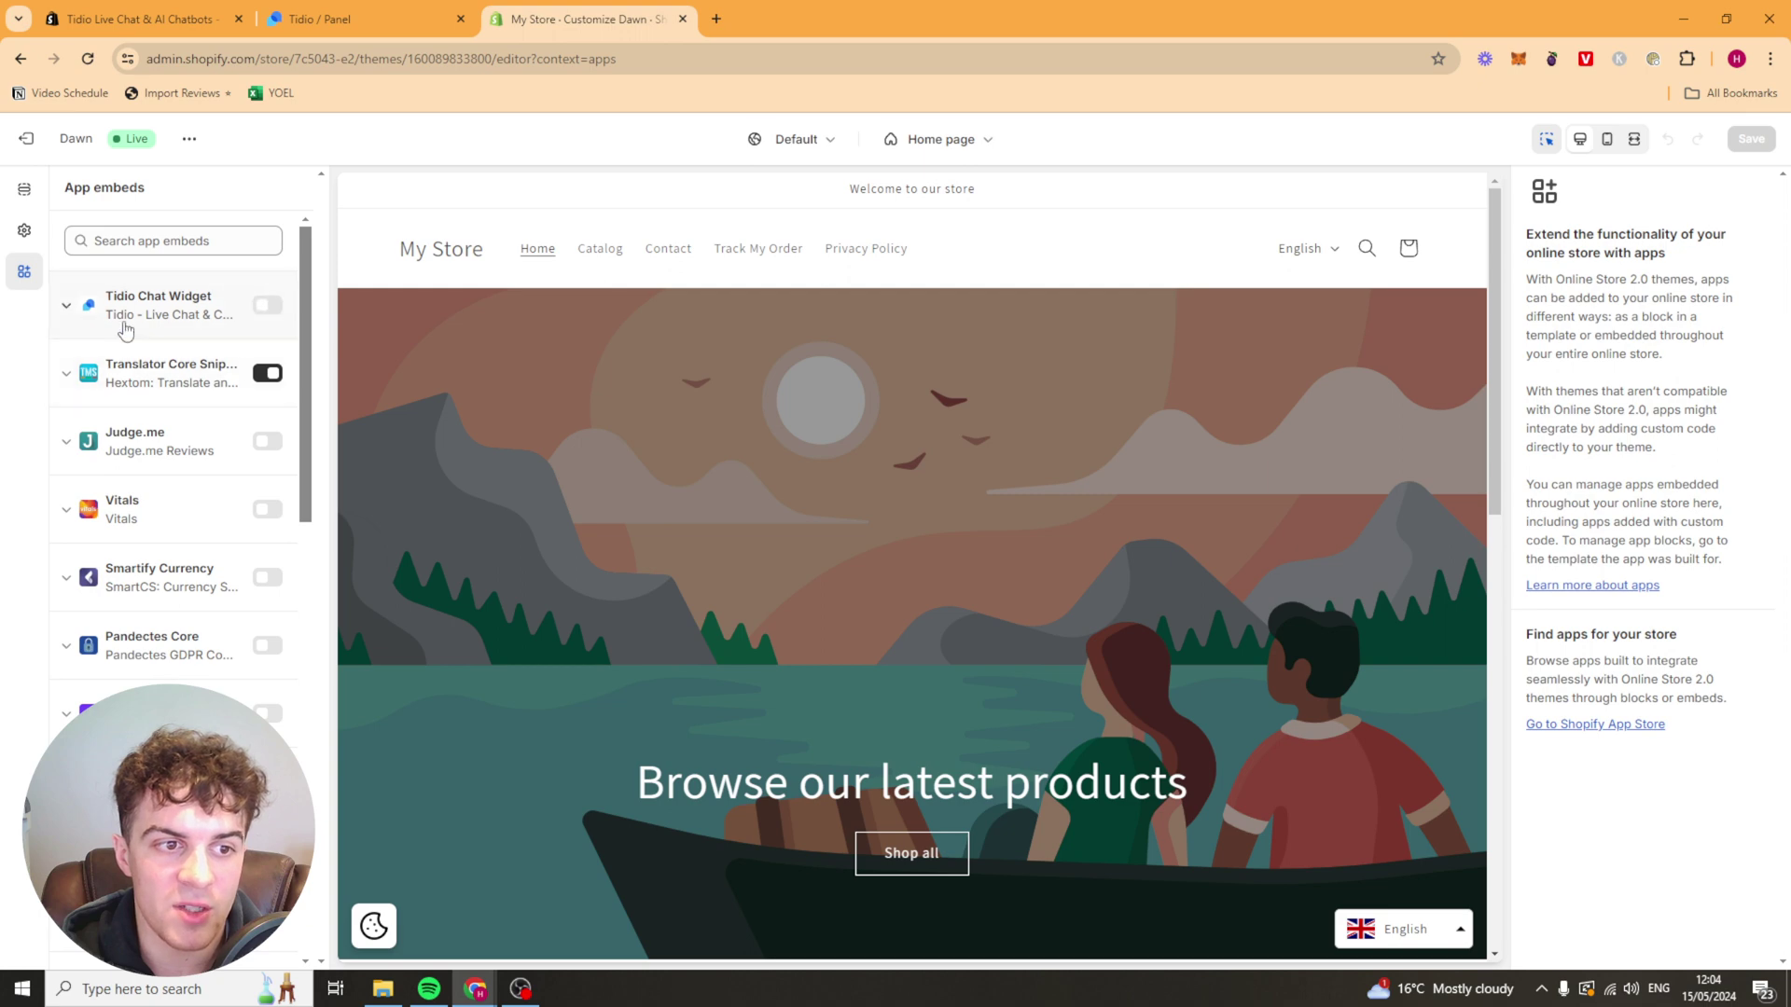
Turn on the Tidio Chat Widget embed, turn off Translator Core, and save
{"action": "left_click", "coordinate": [267, 305]}
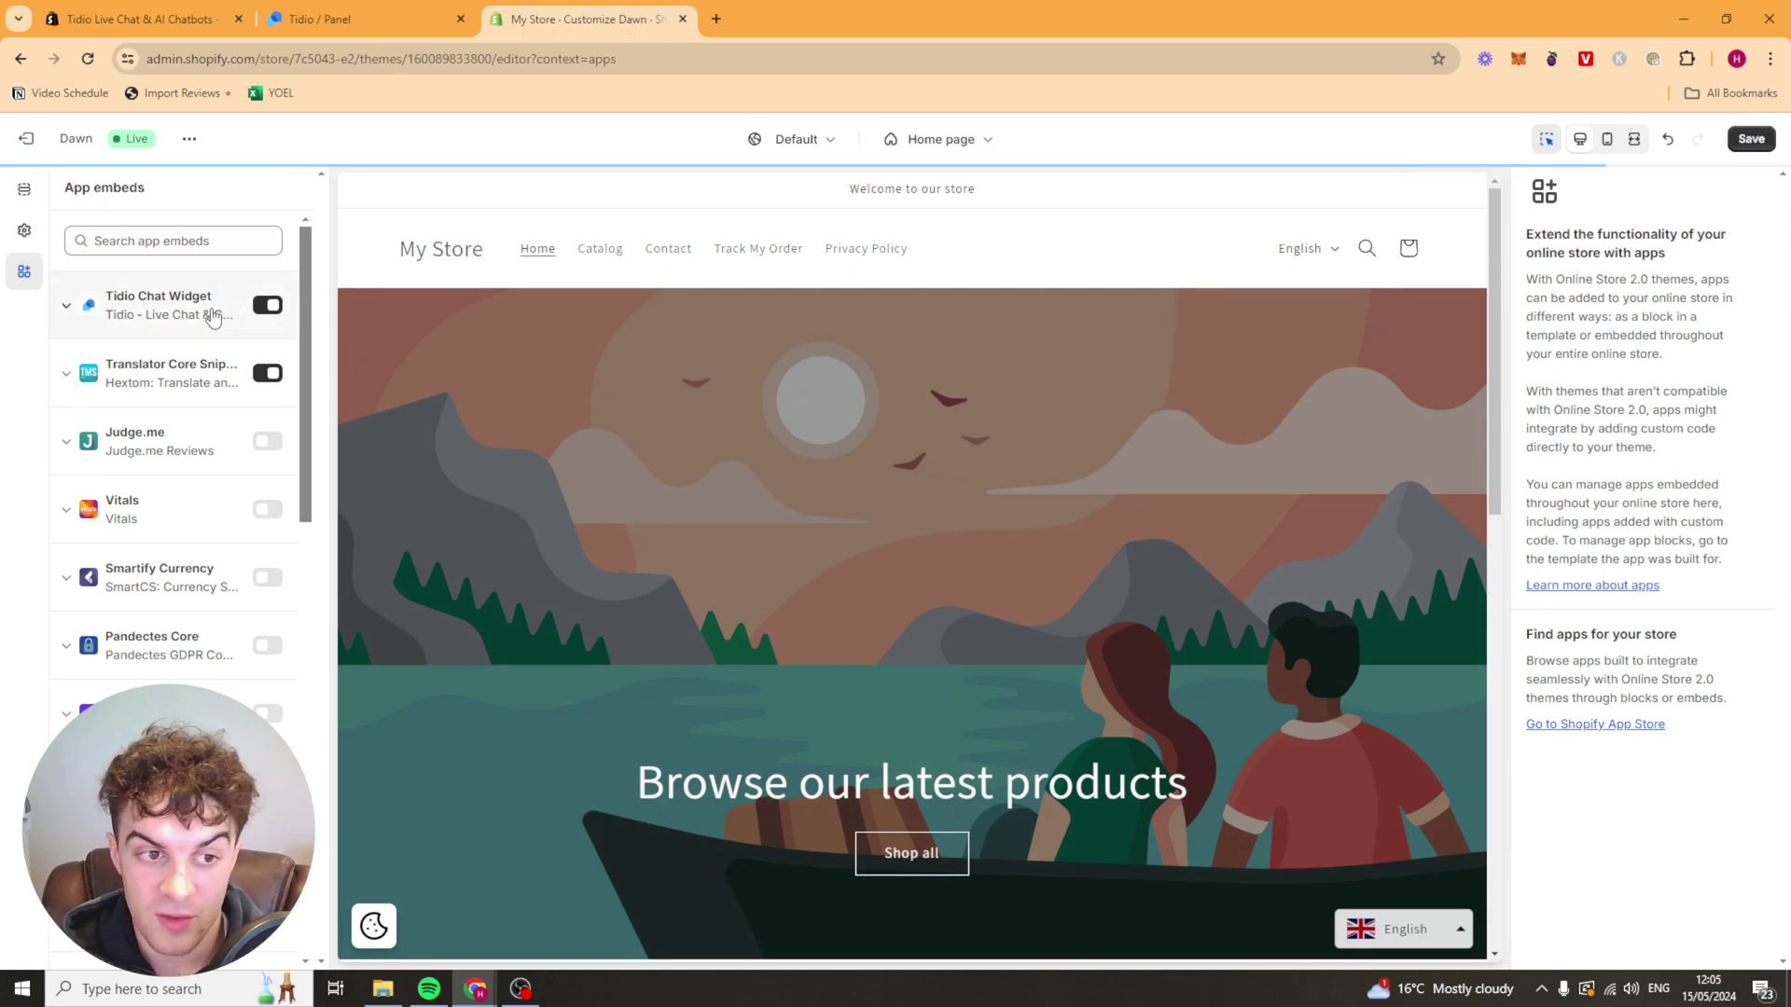
{"action": "scroll", "coordinate": [311, 310], "scroll_direction": "down", "scroll_amount": 10}
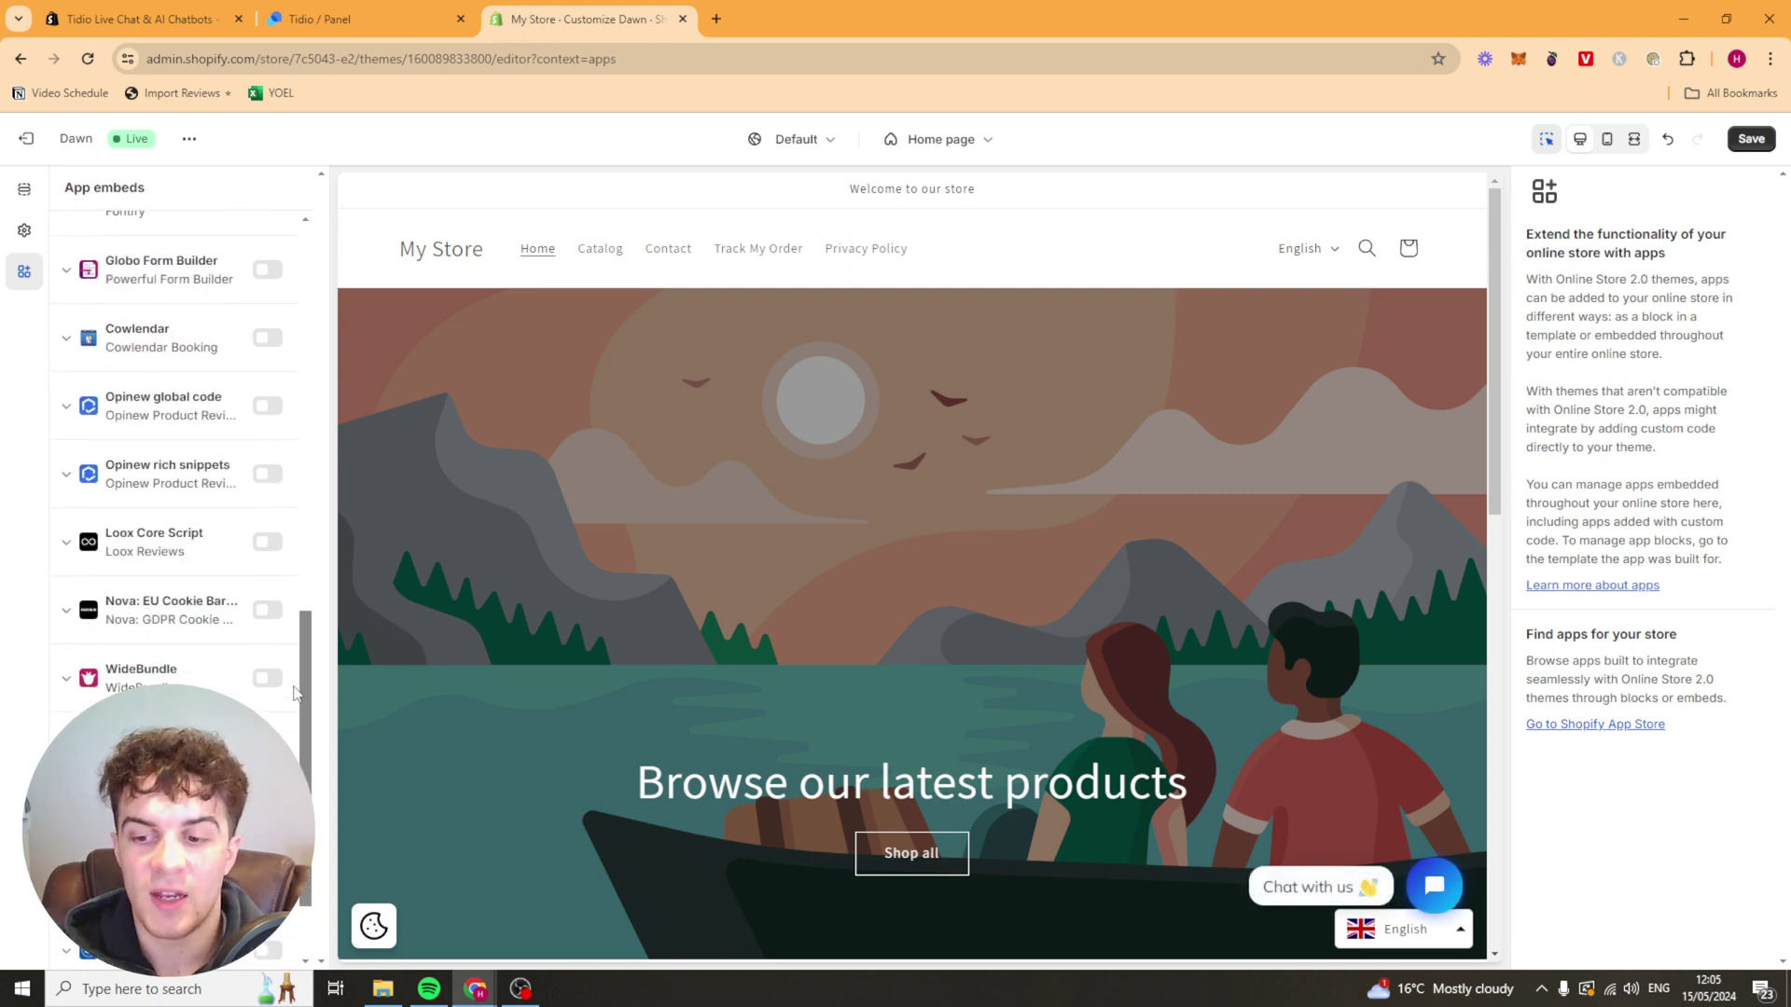
{"action": "scroll", "coordinate": [289, 280], "scroll_direction": "up", "scroll_amount": 10}
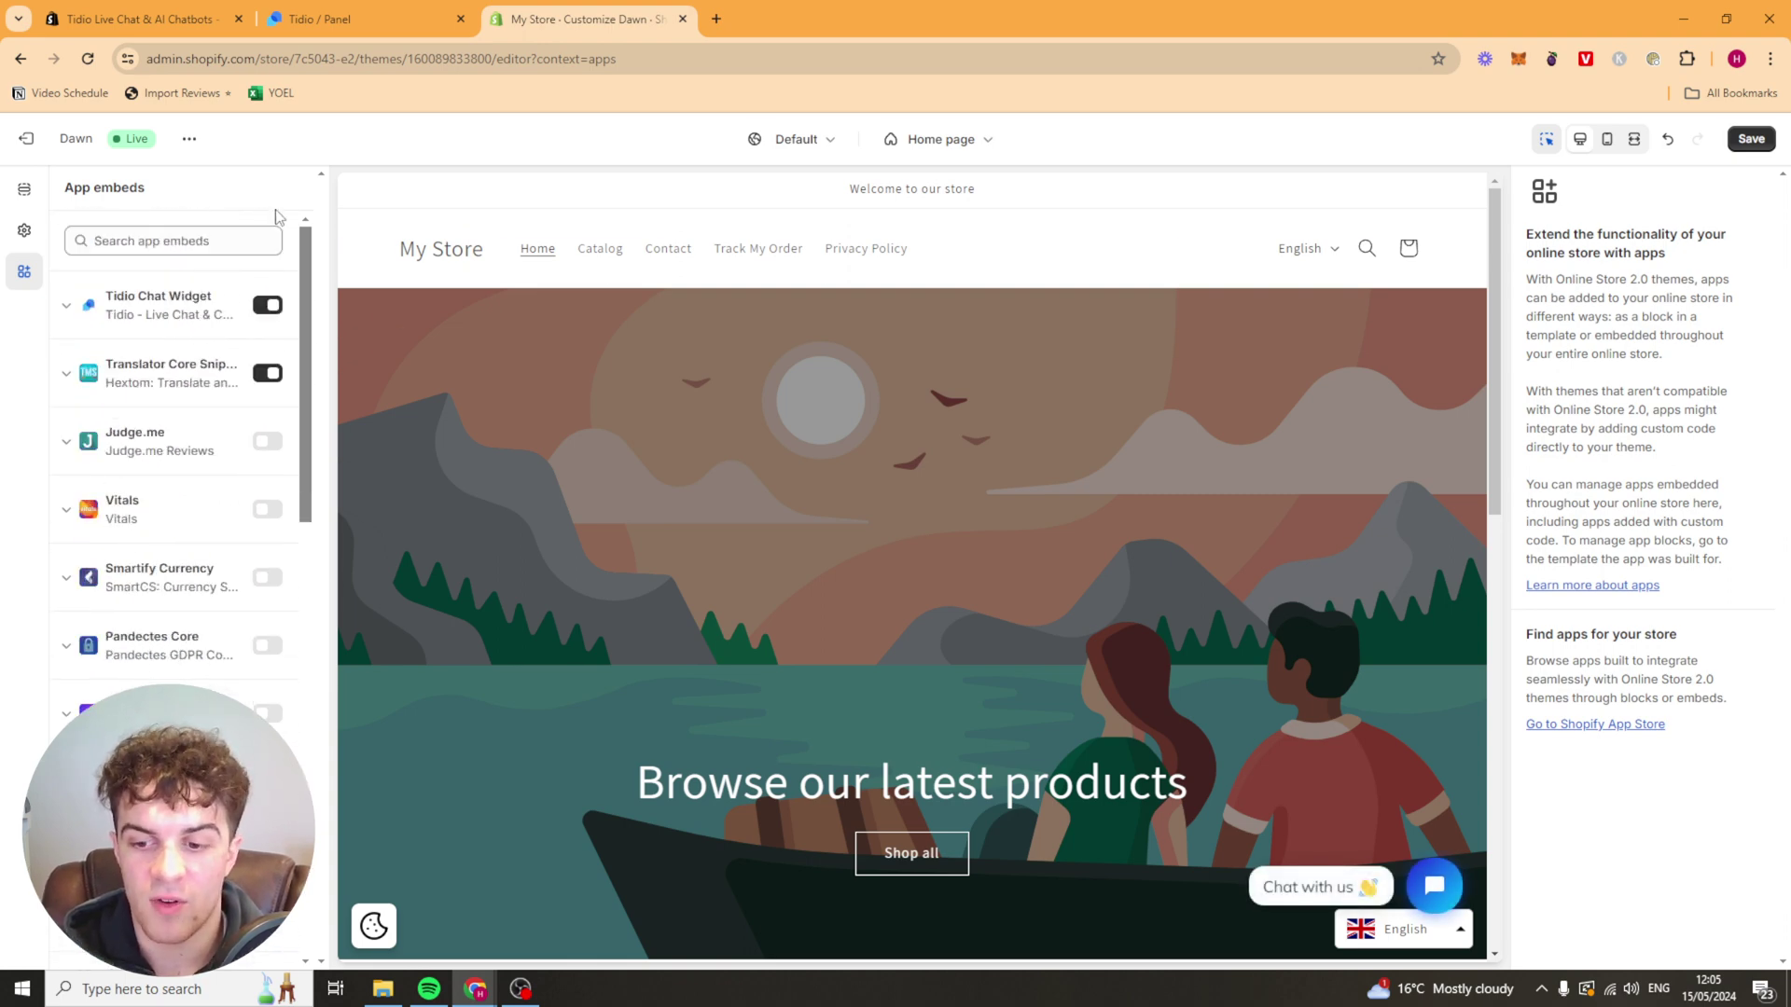
{"action": "left_click", "coordinate": [268, 373]}
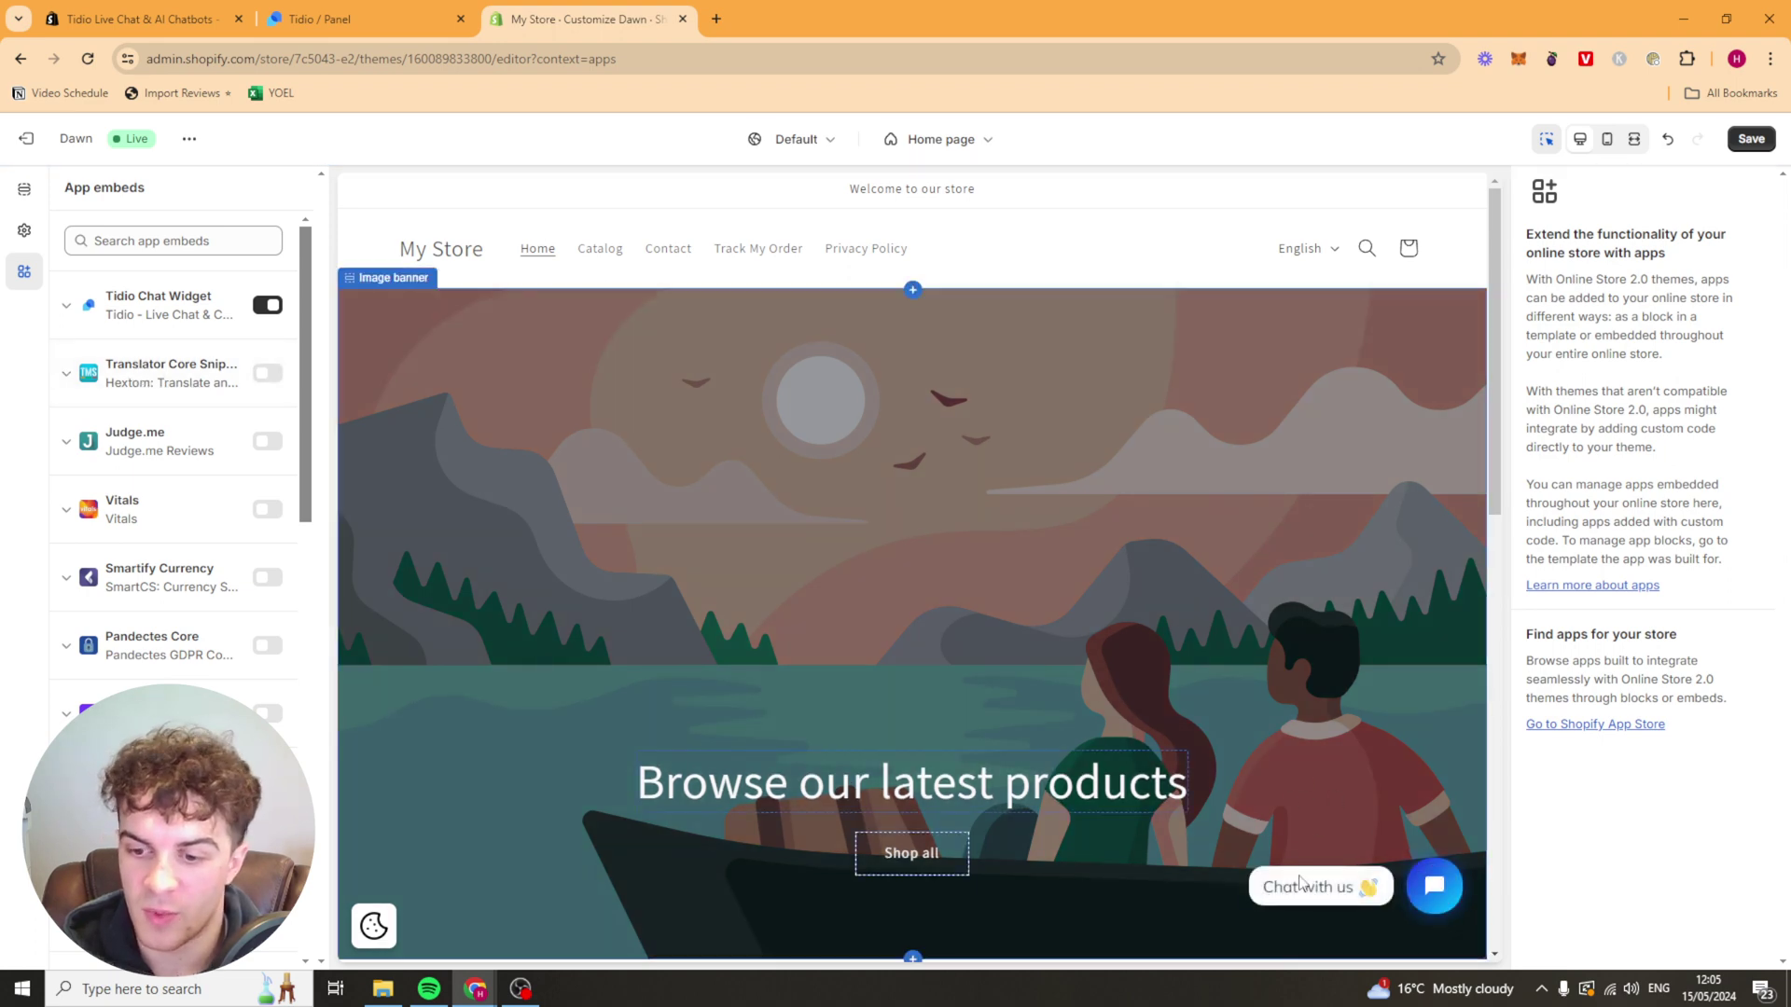
{"action": "left_click", "coordinate": [1749, 142]}
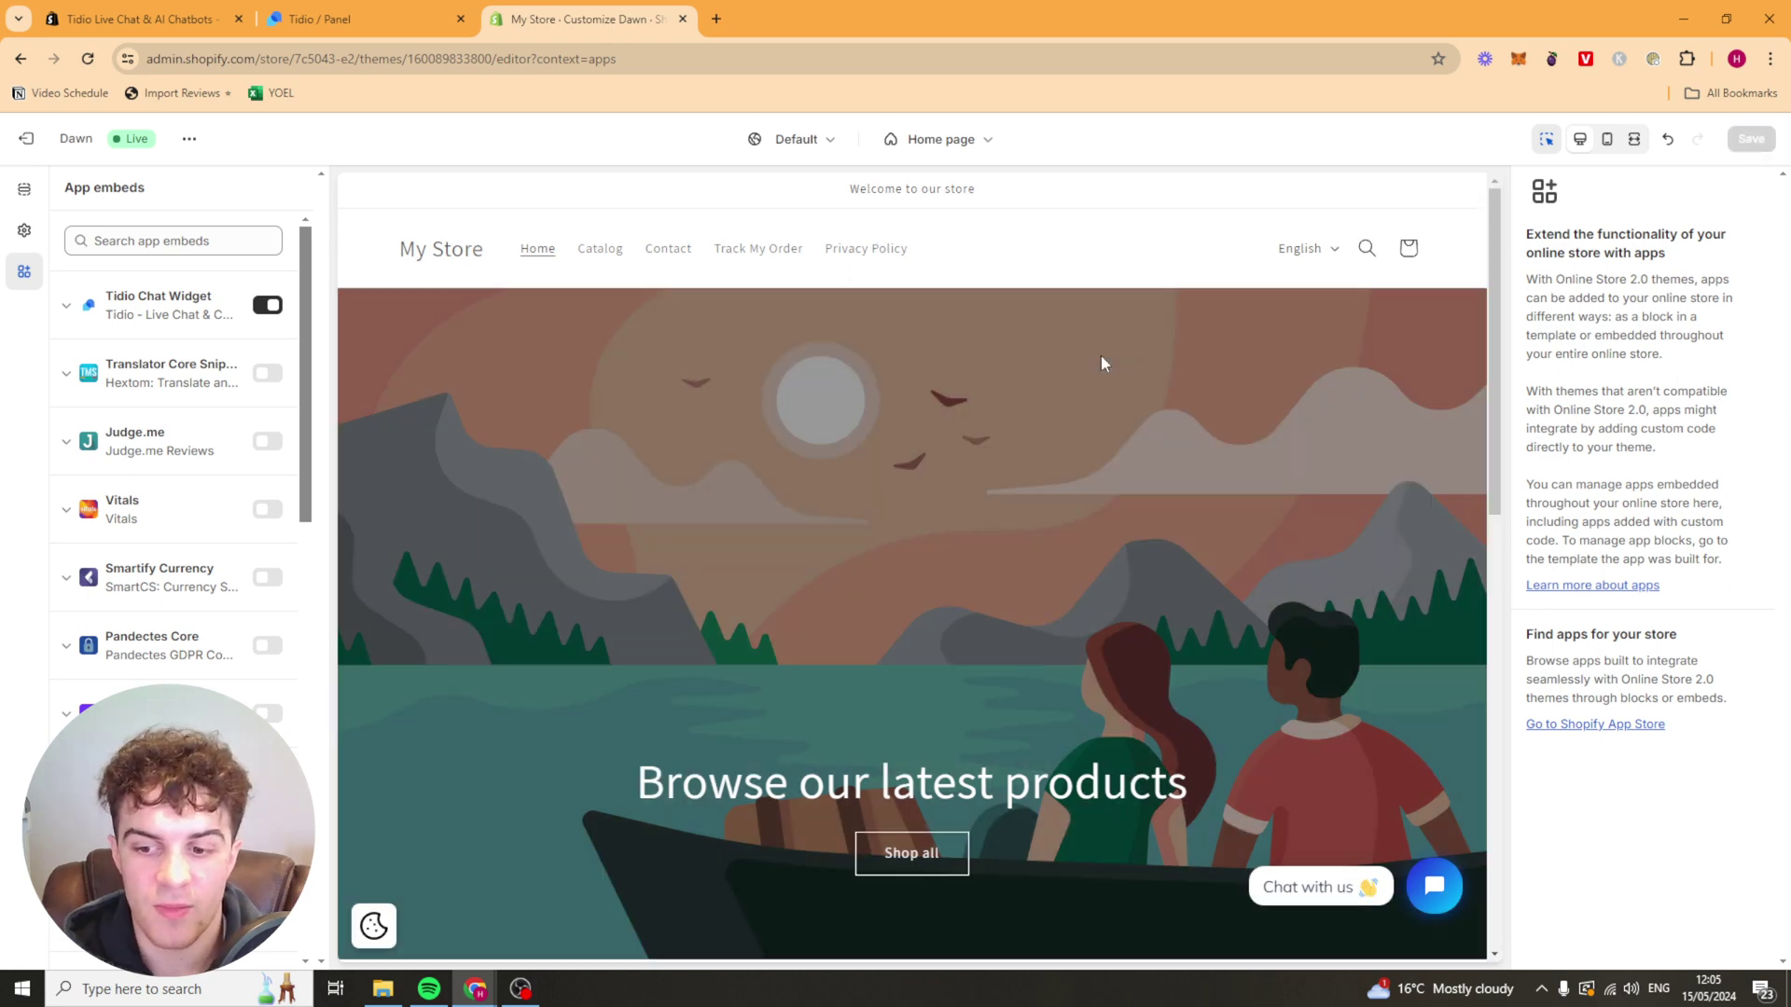
In Tidio, complete setup via the Shopify Theme Editor link, then open Customize your message
{"action": "left_click", "coordinate": [379, 33]}
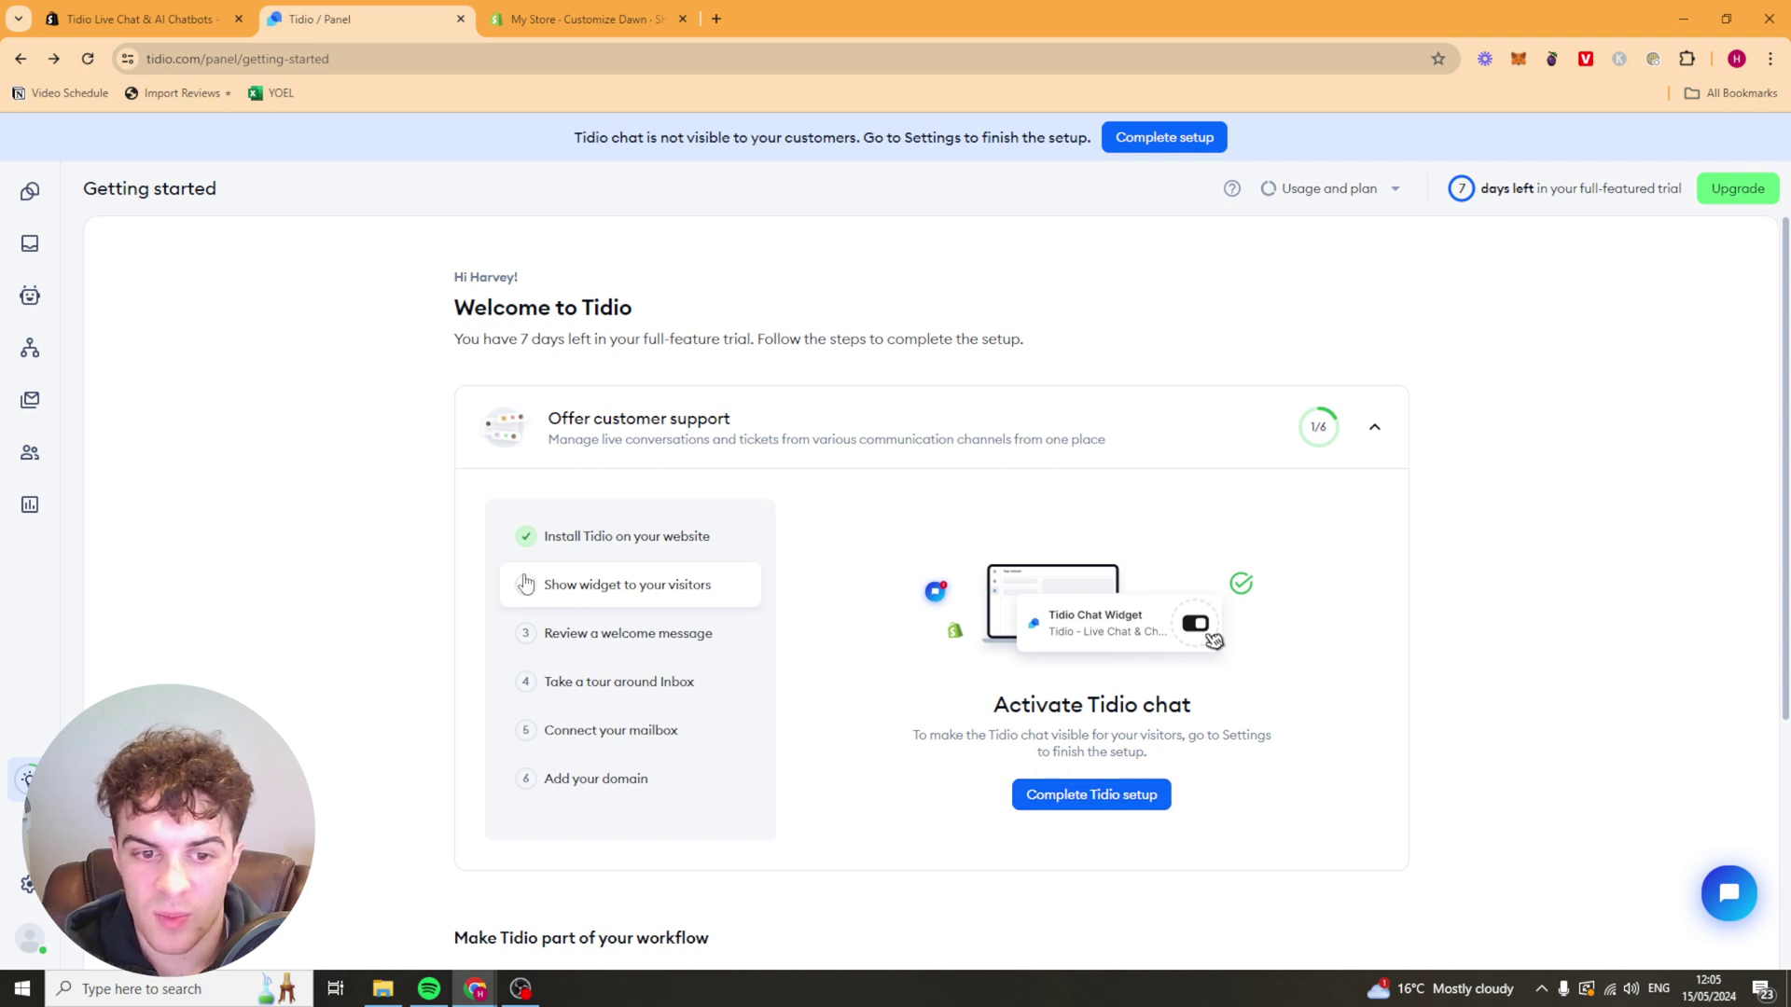
{"action": "left_click", "coordinate": [1028, 793]}
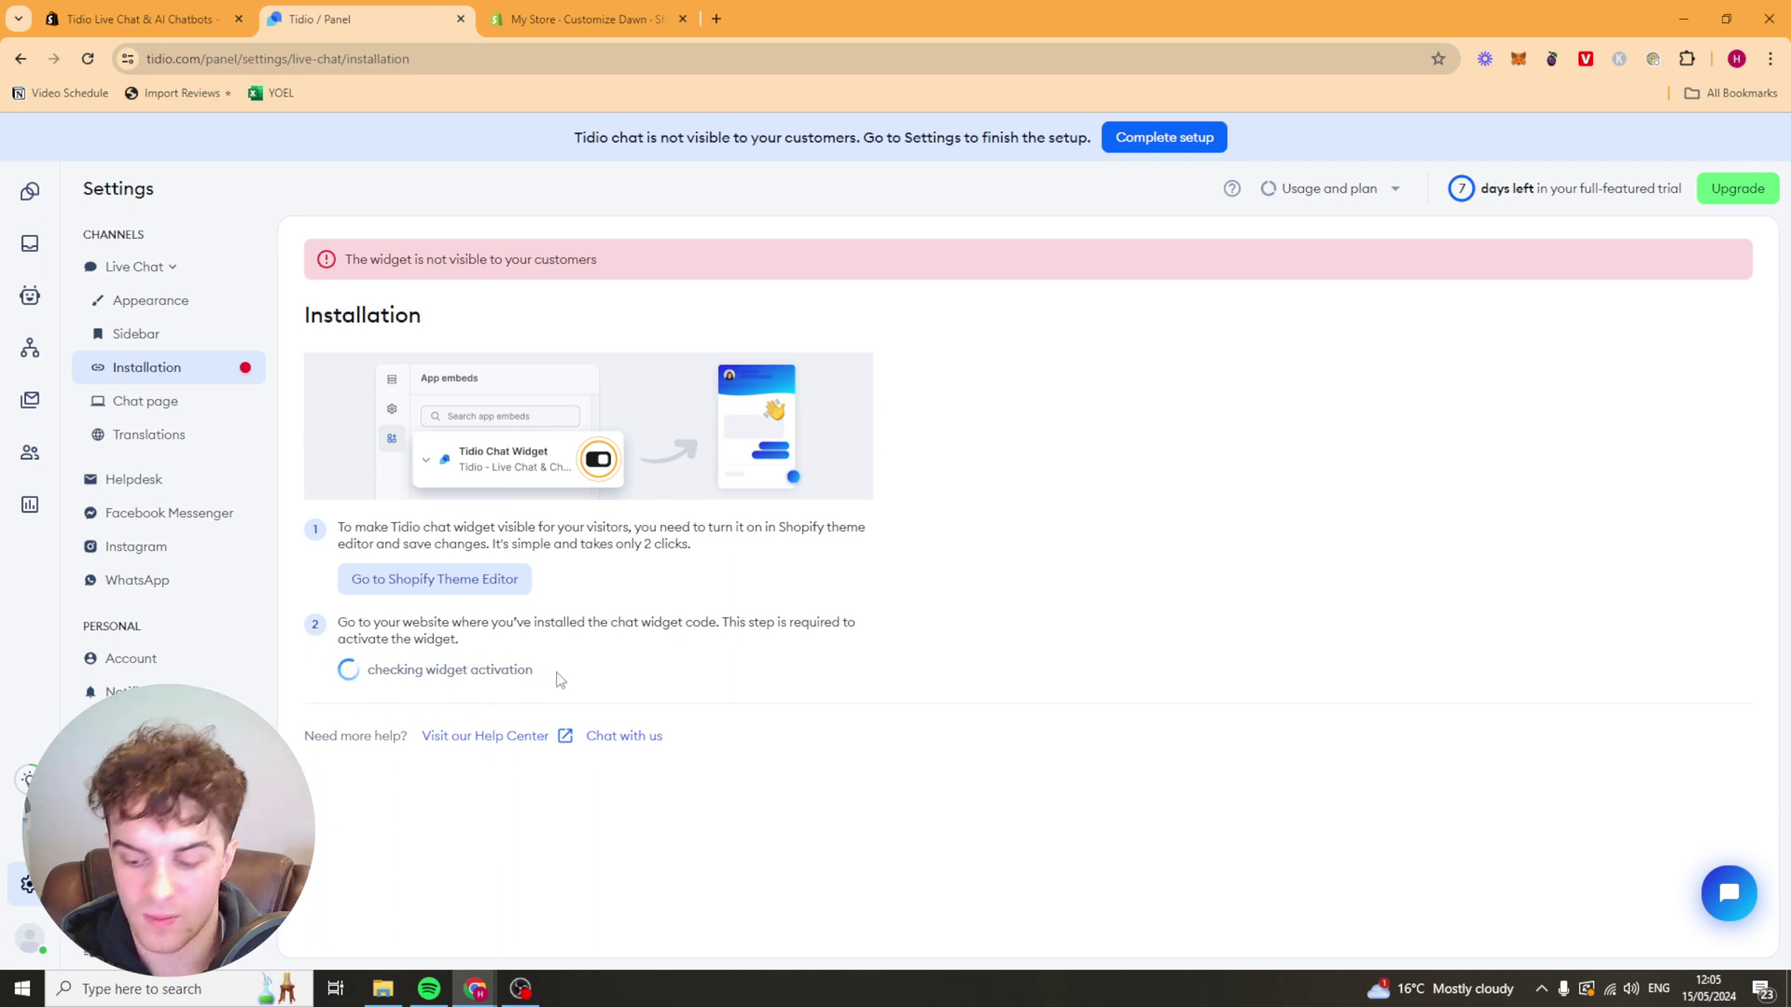
{"action": "left_click", "coordinate": [474, 586]}
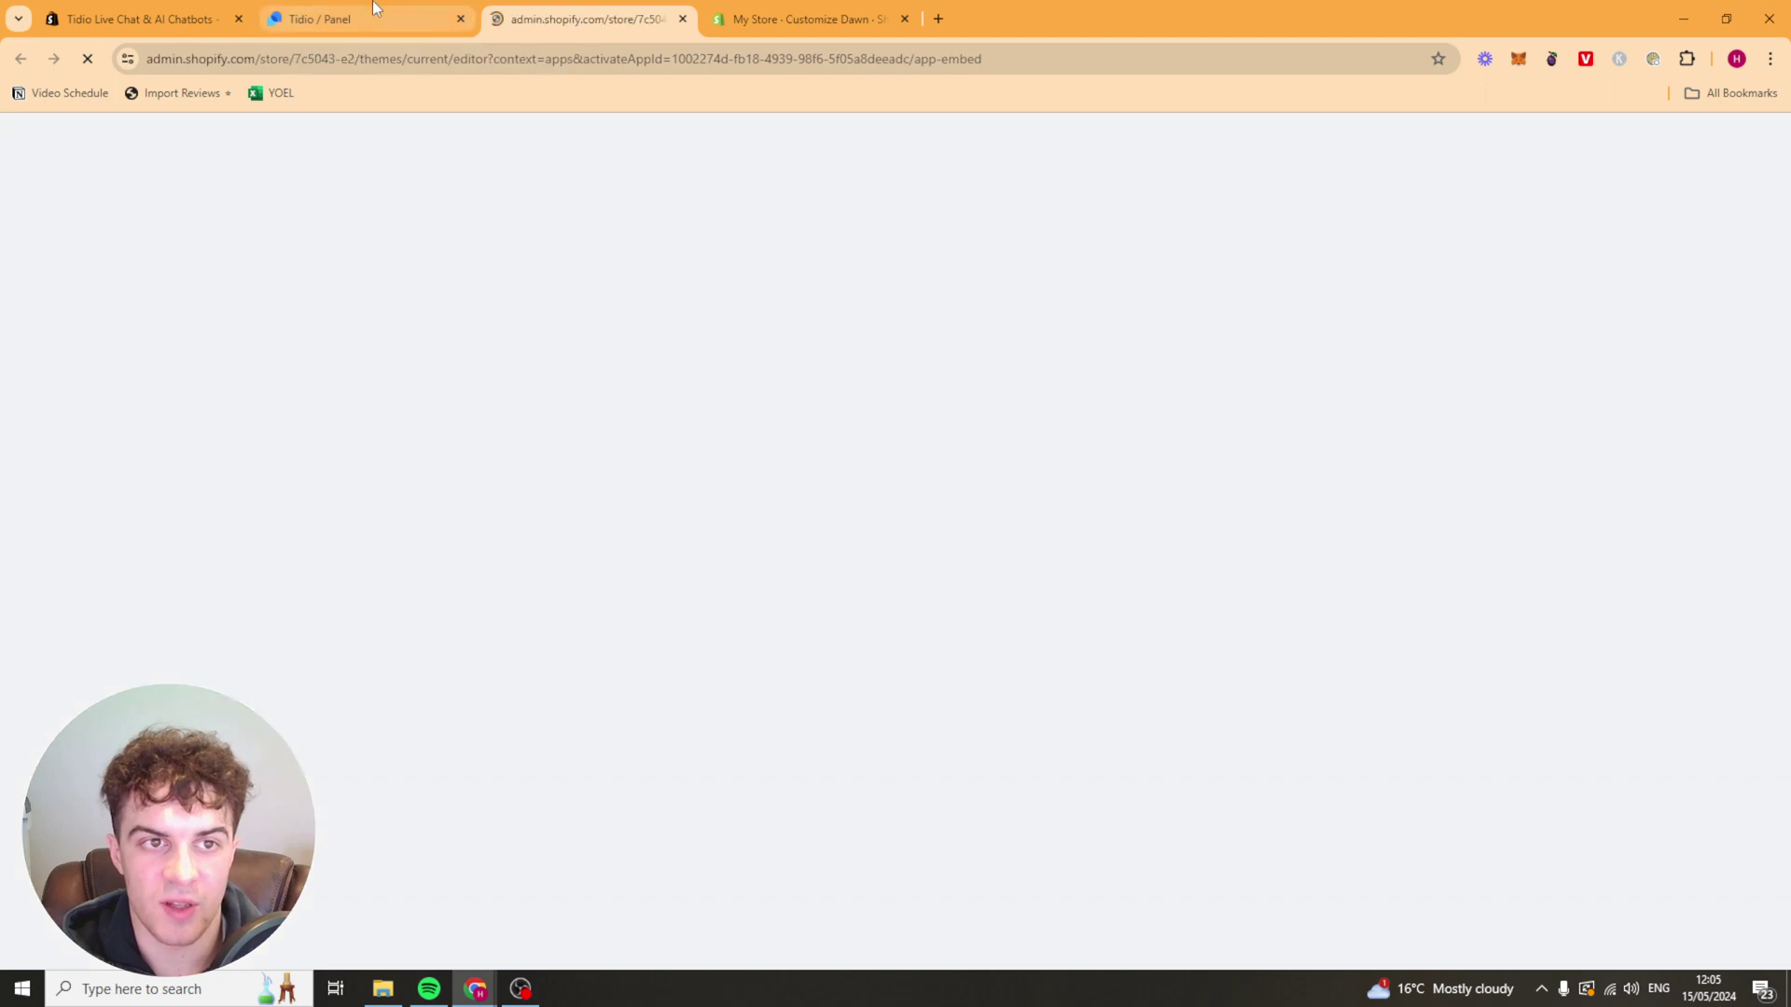
{"action": "left_click", "coordinate": [375, 27]}
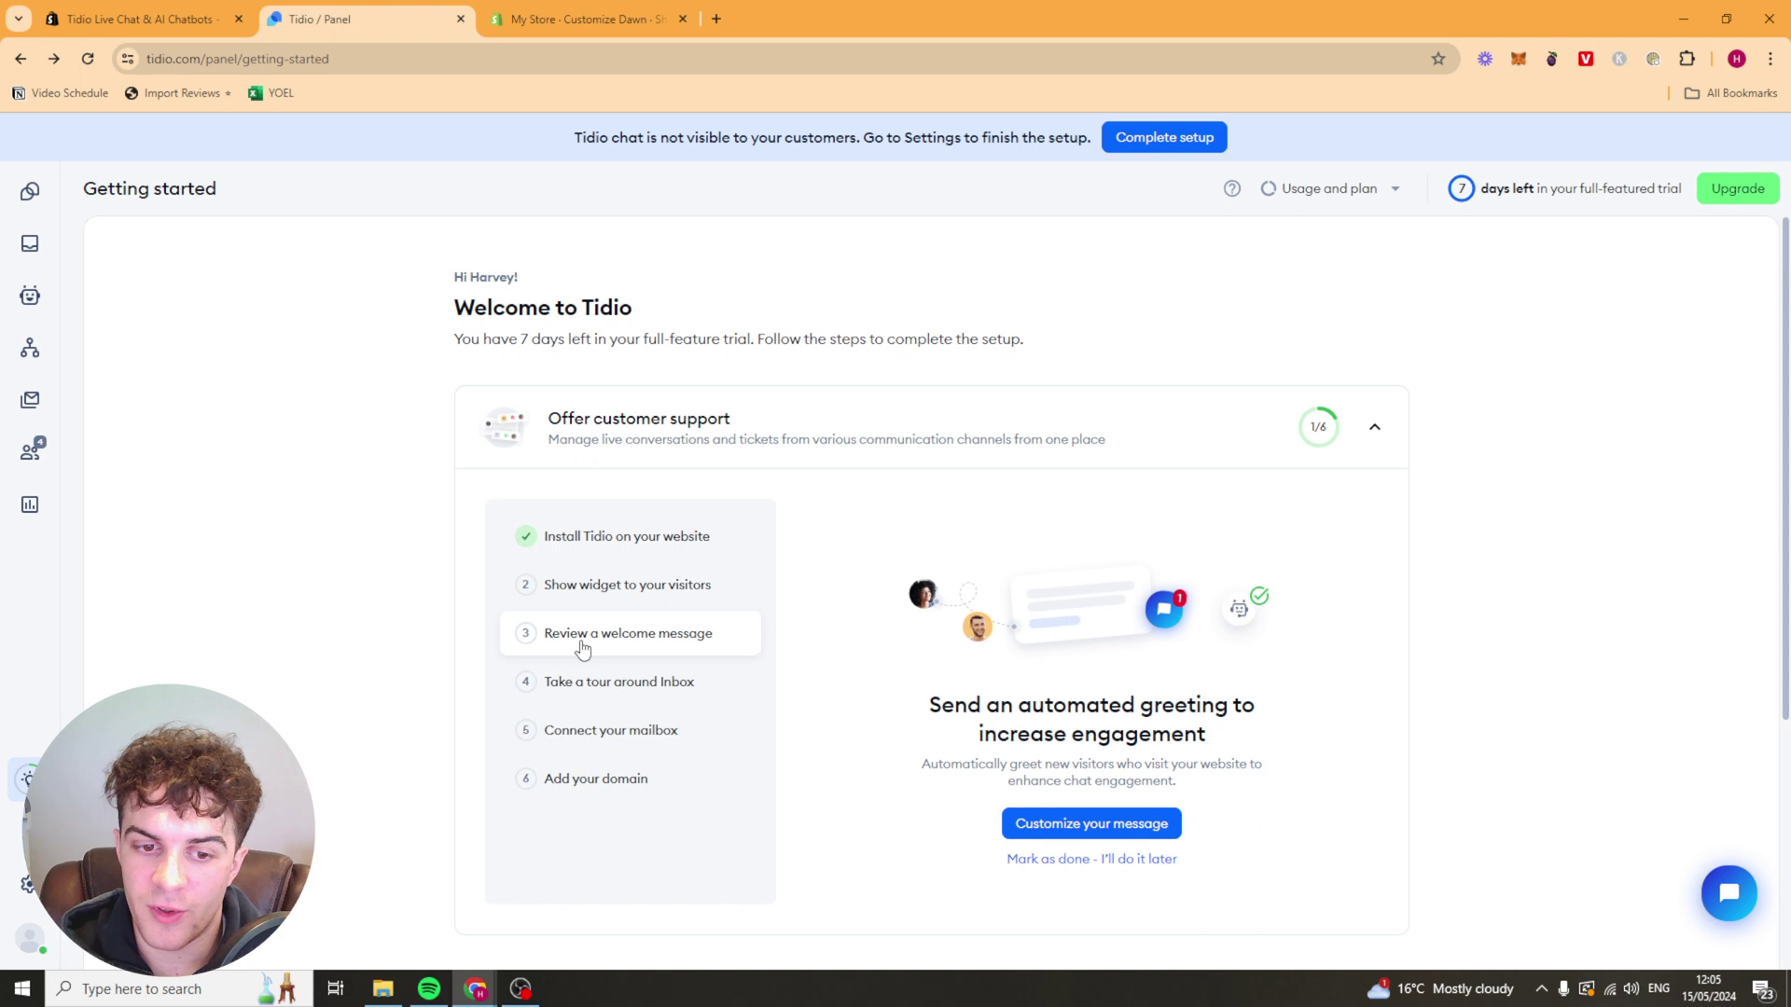
{"action": "left_click", "coordinate": [1095, 826]}
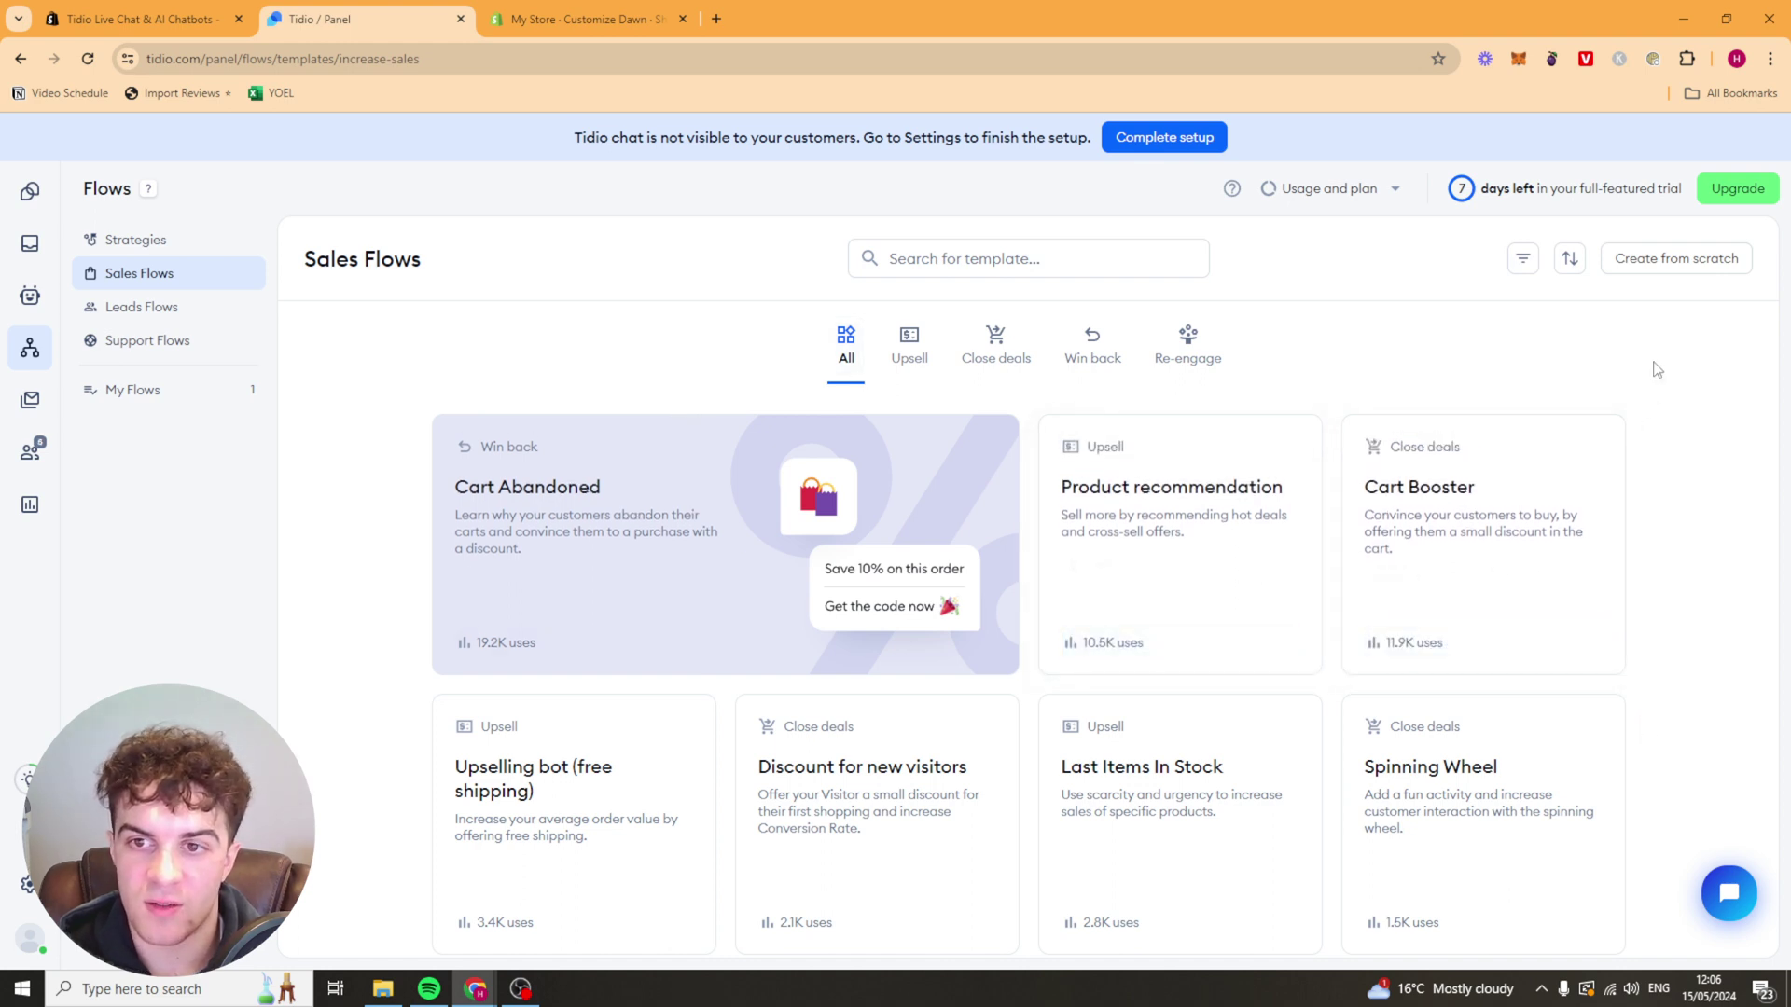
Browse the Cart Abandoned, Product recommendation and Cart Booster templates, then view Support Flows
{"action": "scroll", "coordinate": [419, 634], "scroll_direction": "down", "scroll_amount": 1}
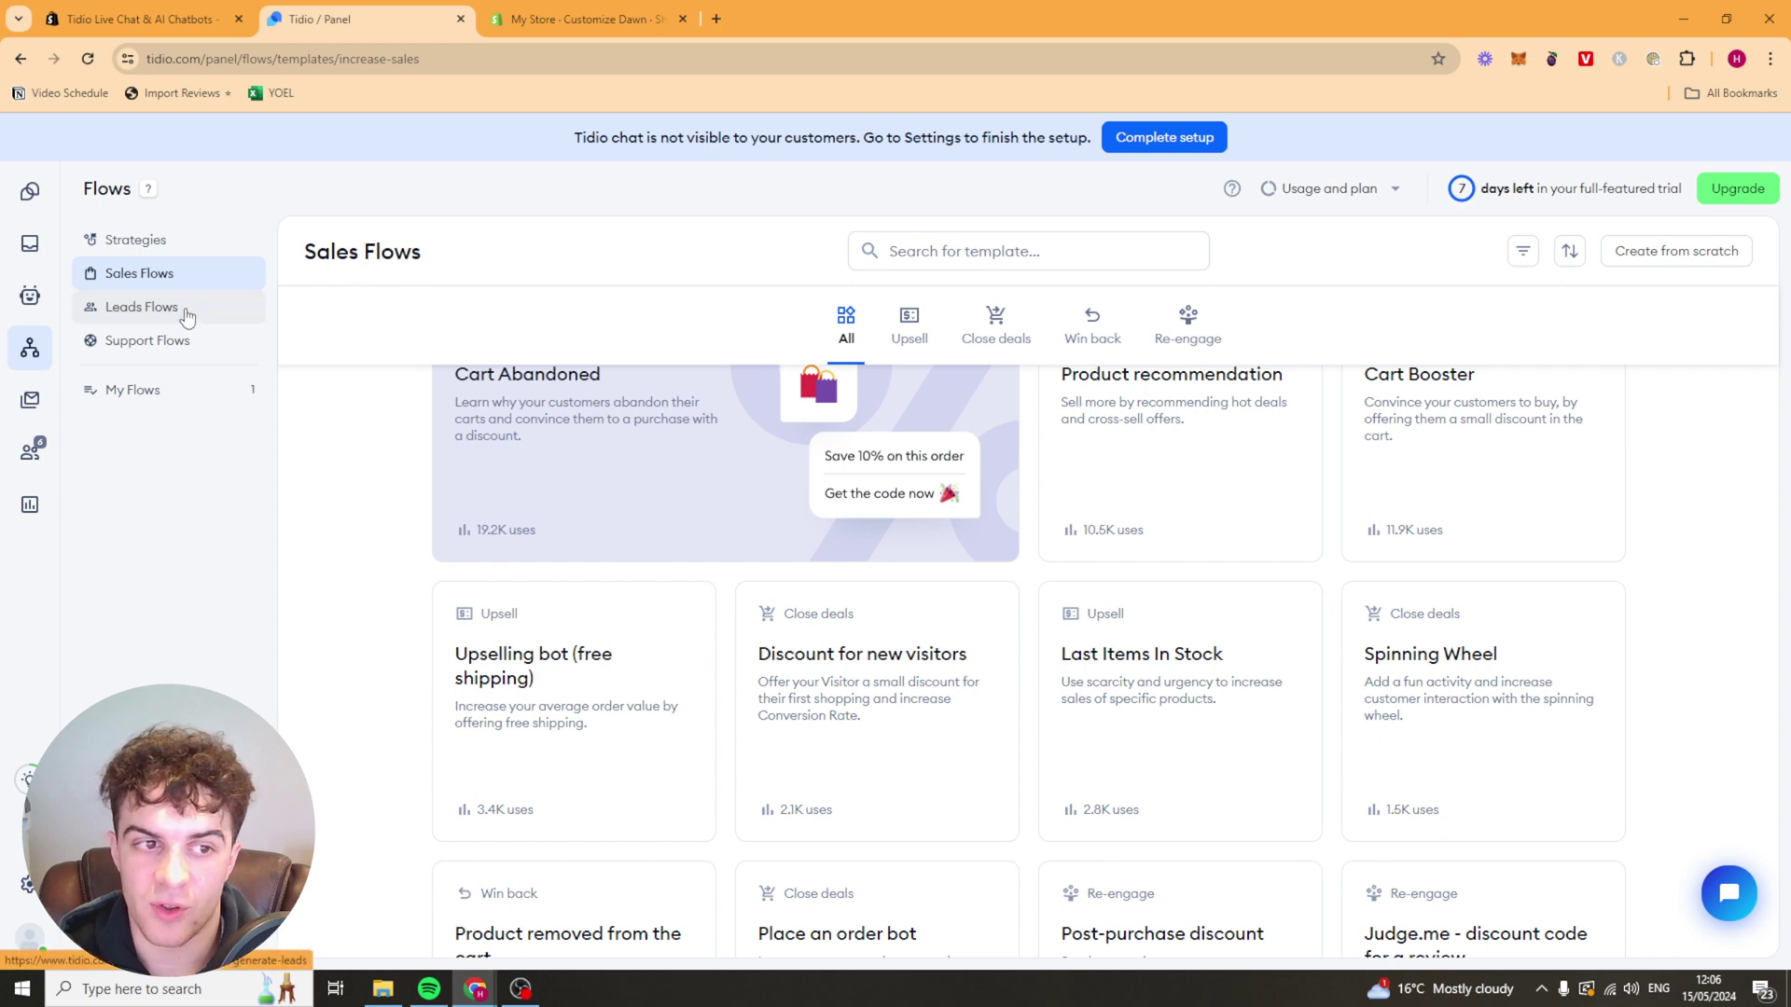
{"action": "scroll", "coordinate": [304, 488], "scroll_direction": "up", "scroll_amount": 1}
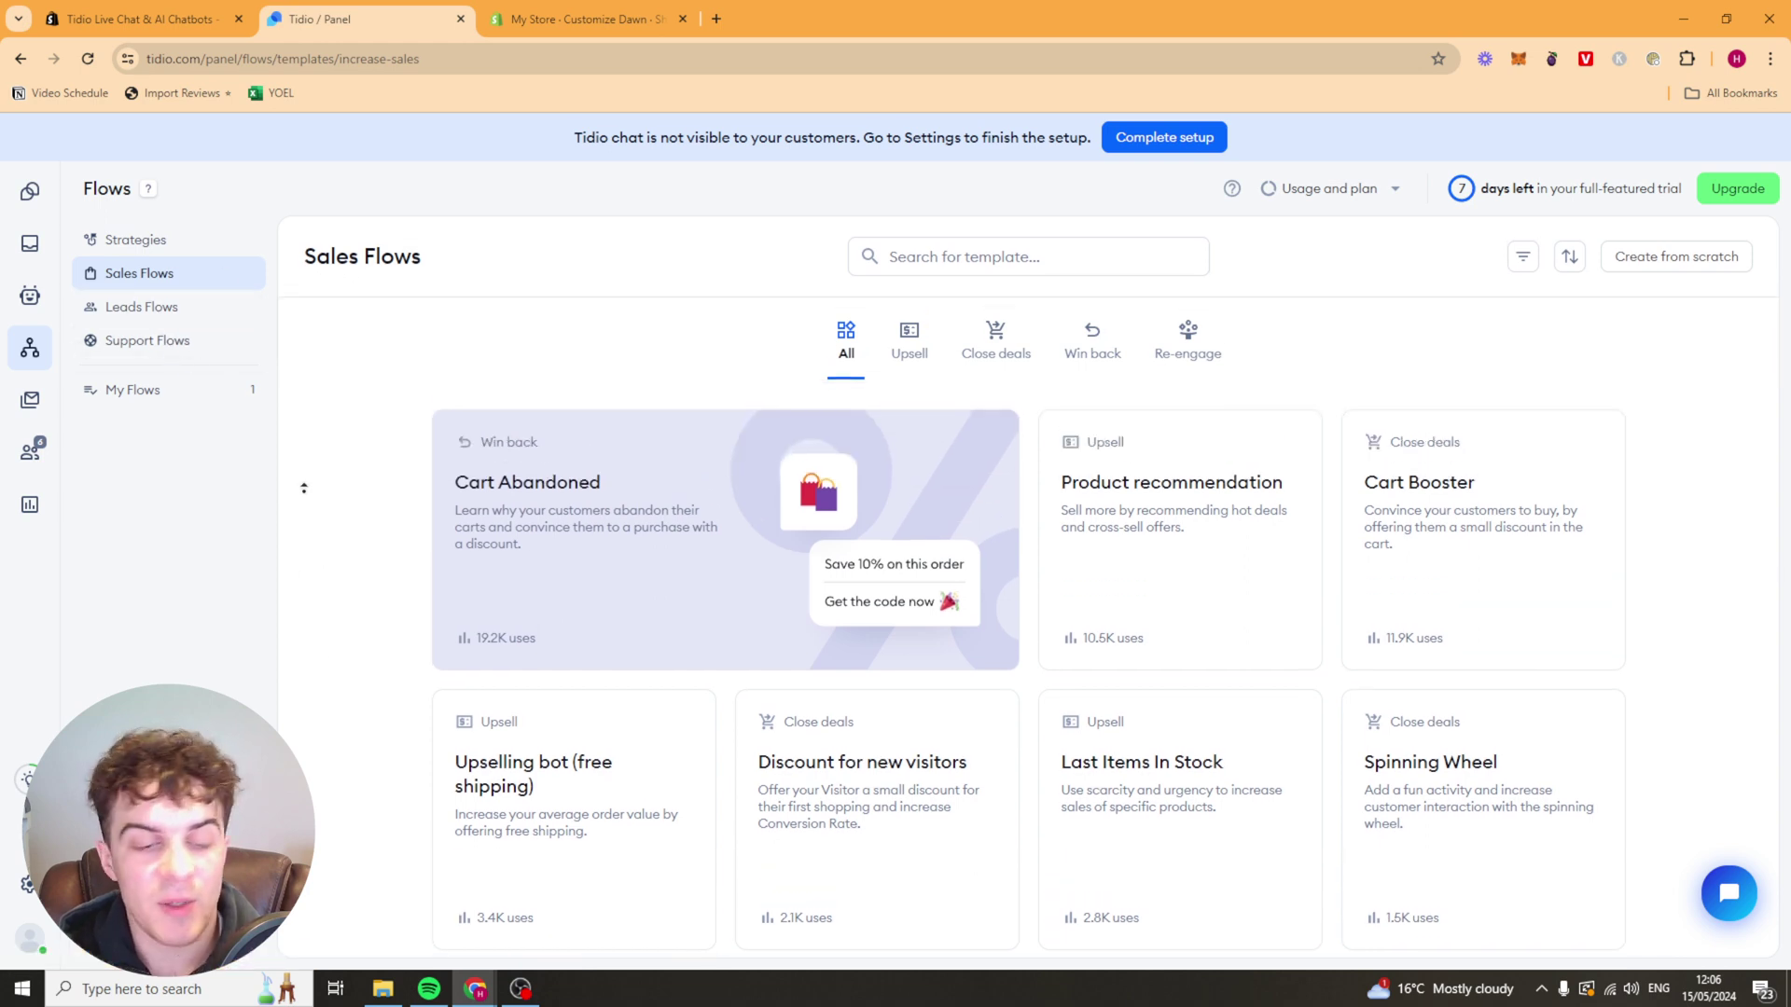
{"action": "mouse_move", "coordinate": [545, 515]}
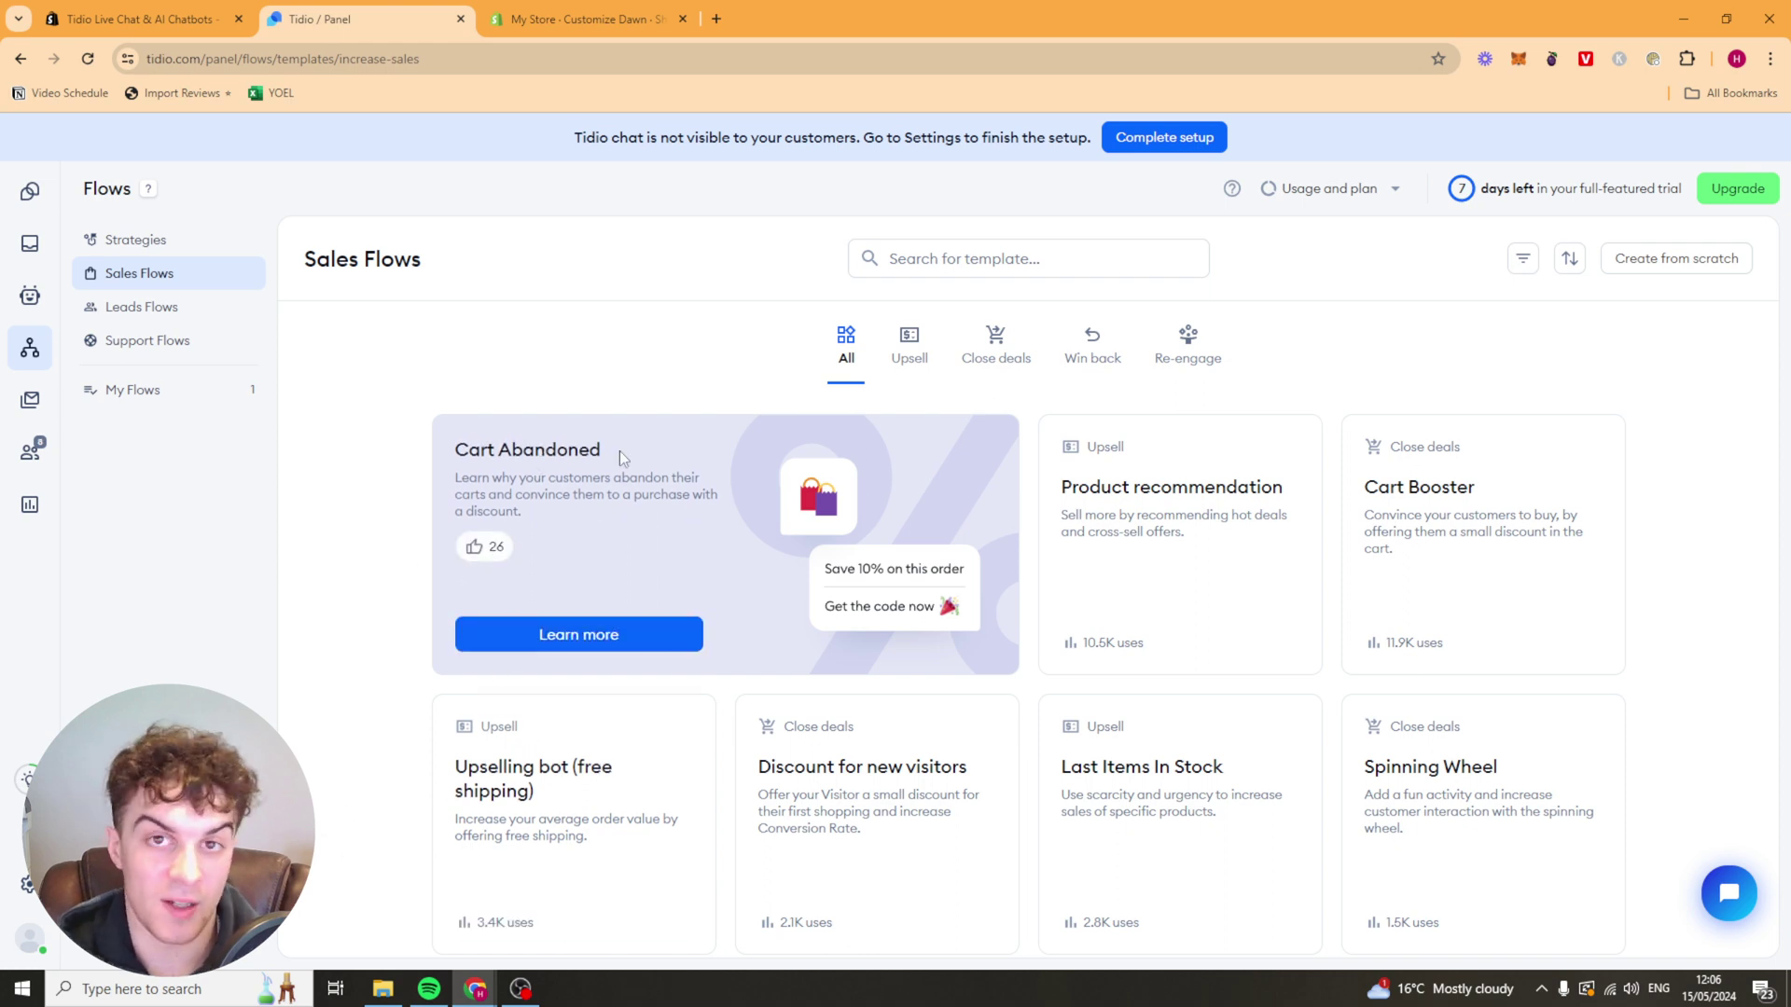
{"action": "left_click", "coordinate": [148, 340]}
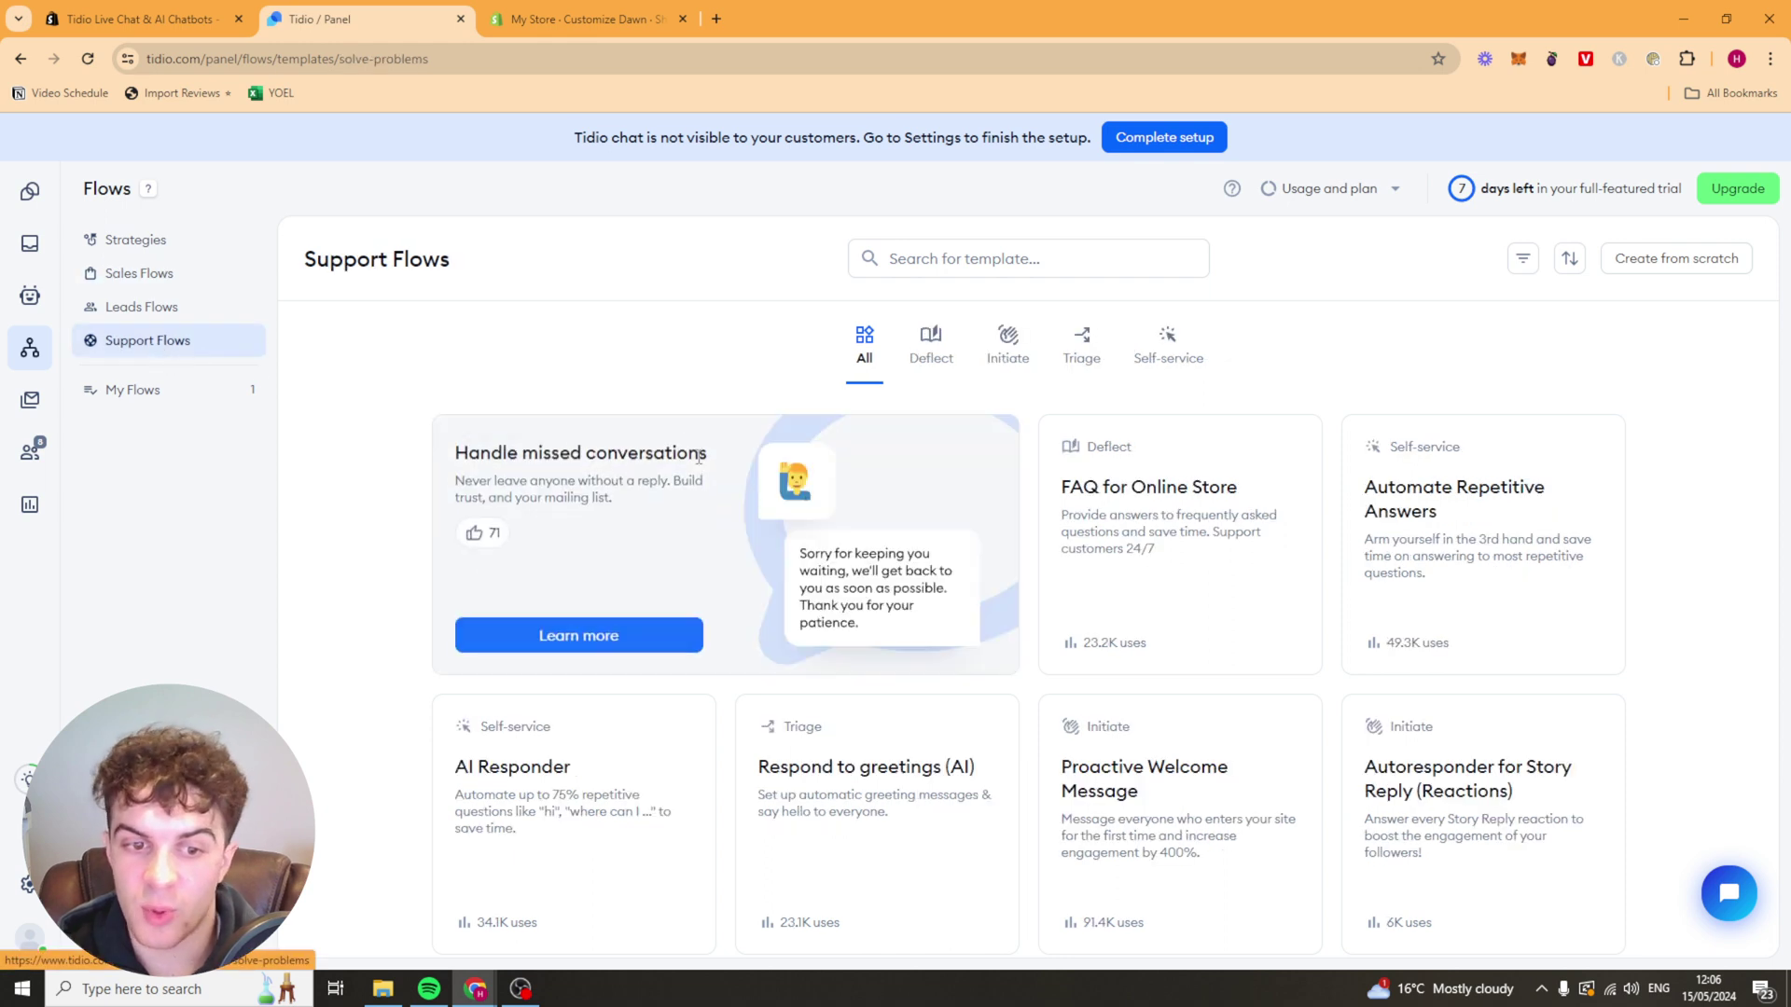
Save Cart Abandoned's two default messages and the Save15 15% coupon step, then activate it
{"action": "left_click", "coordinate": [138, 276]}
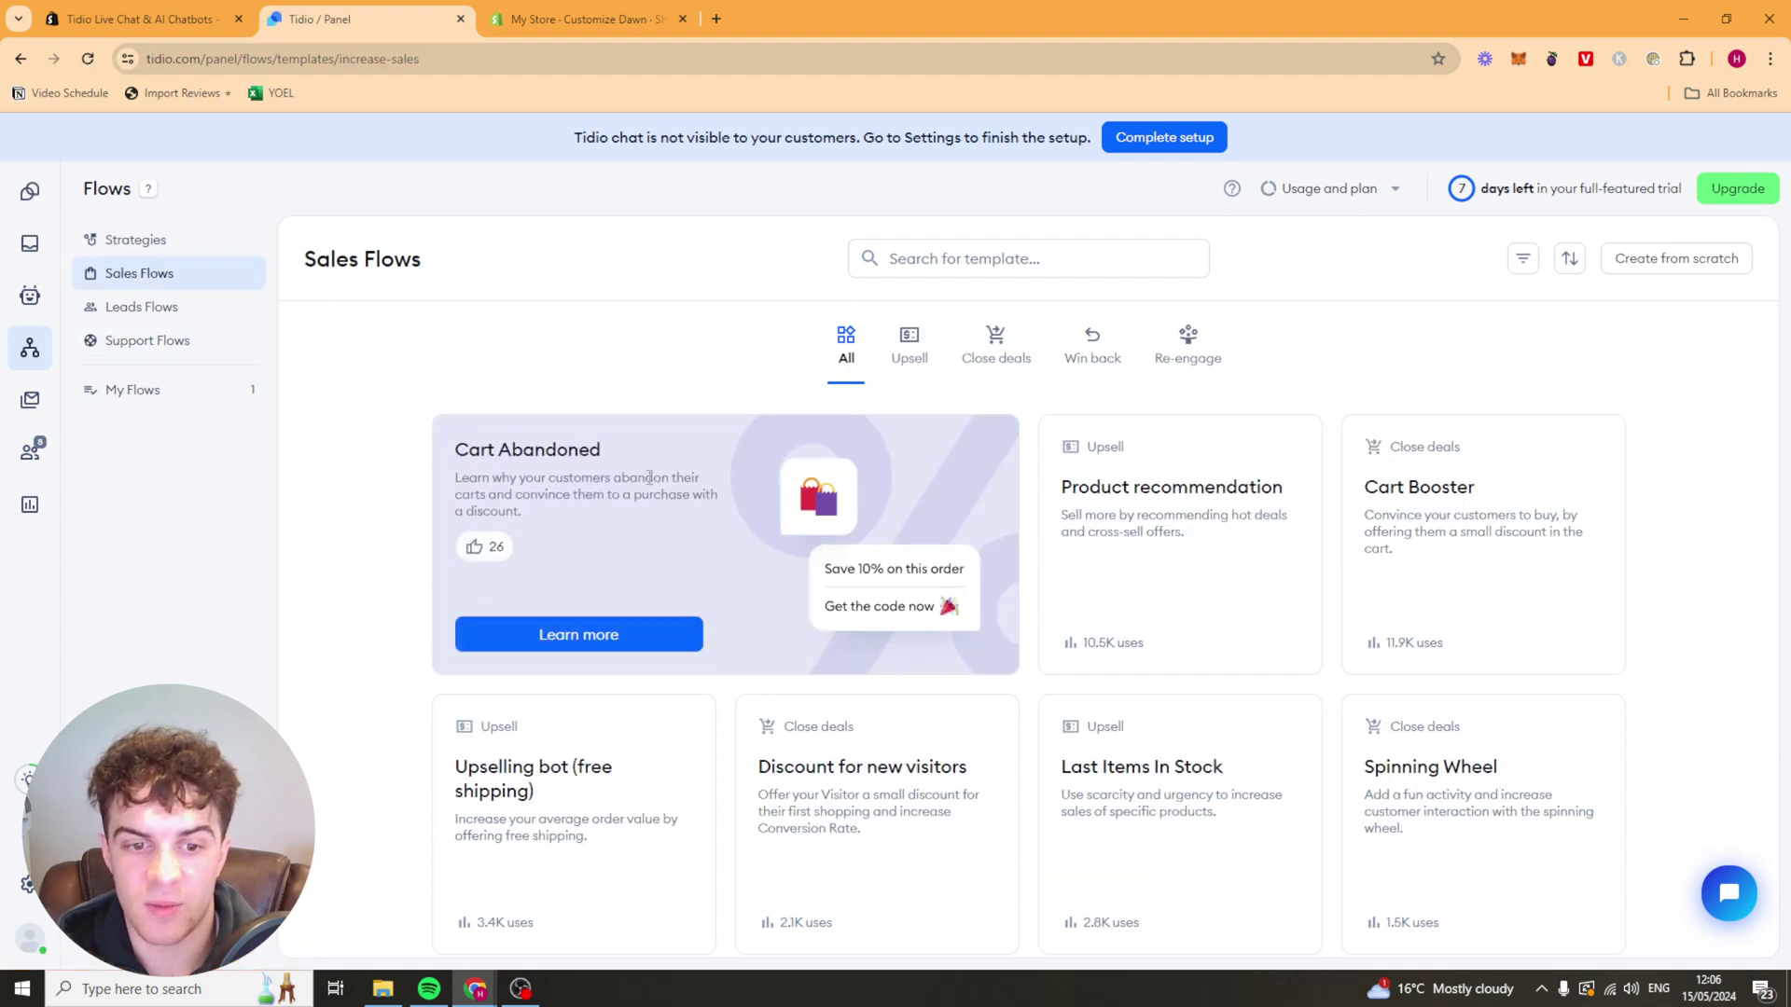
{"action": "left_click", "coordinate": [623, 641]}
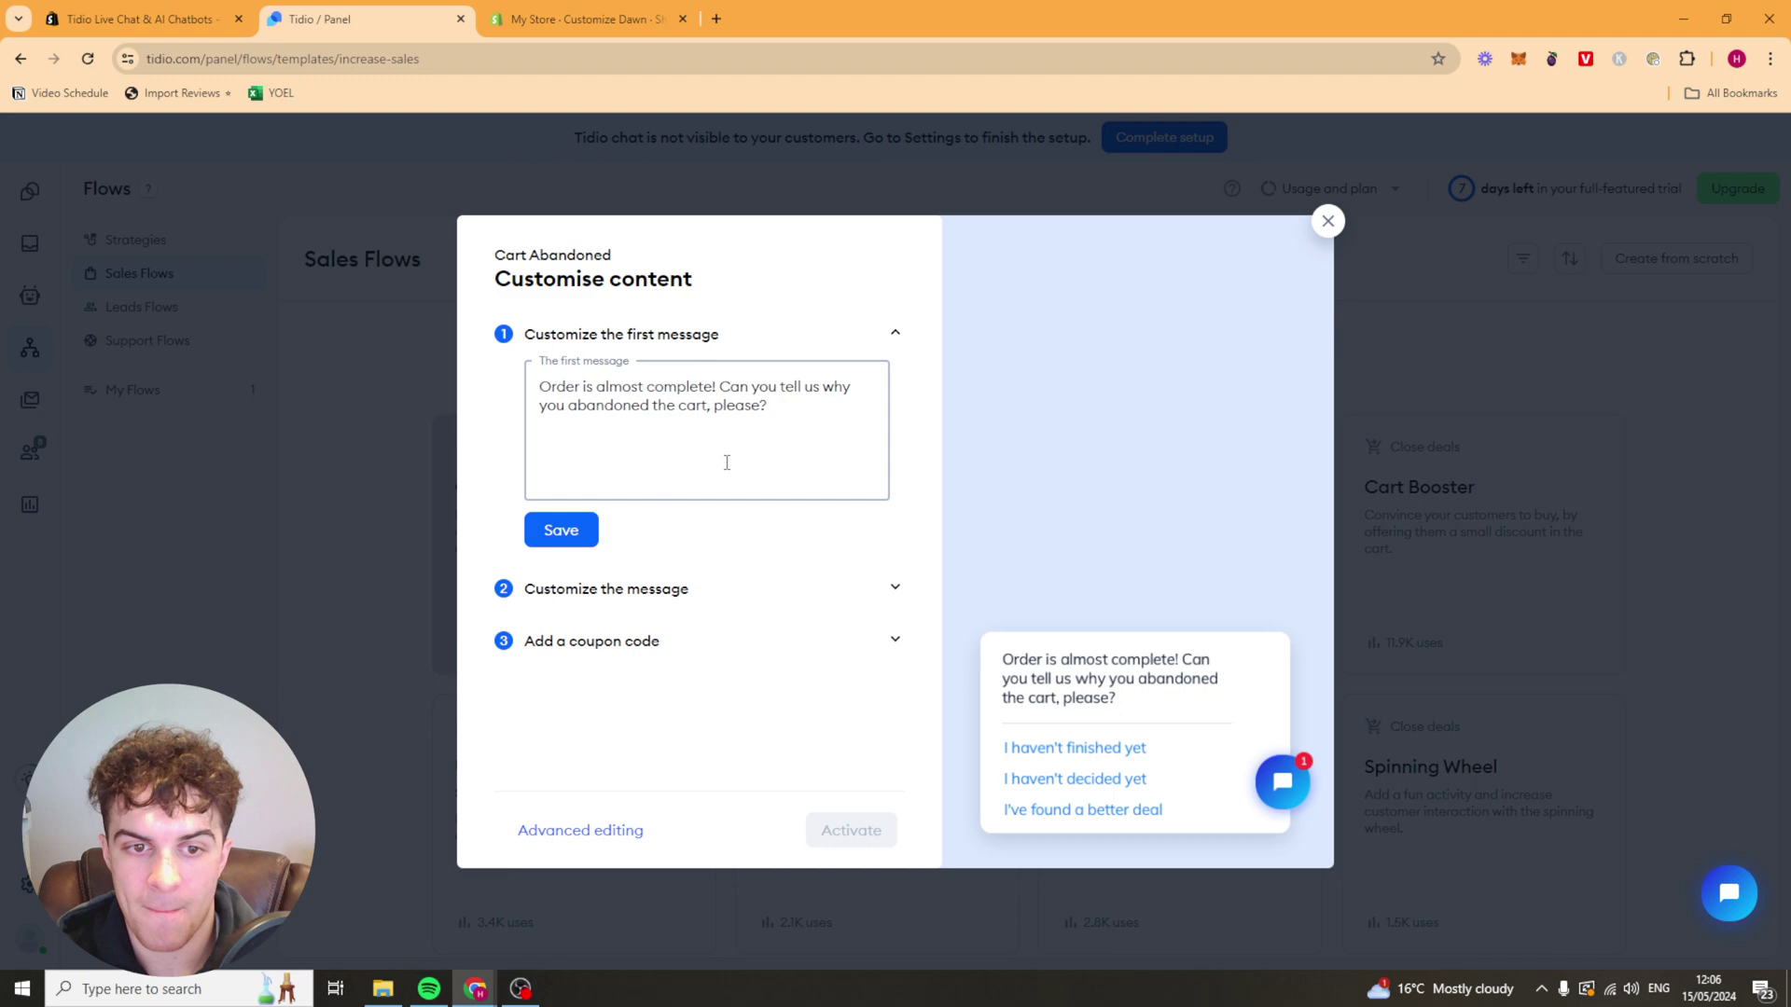
{"action": "left_click_drag", "start_coordinate": [583, 386], "coordinate": [702, 388]}
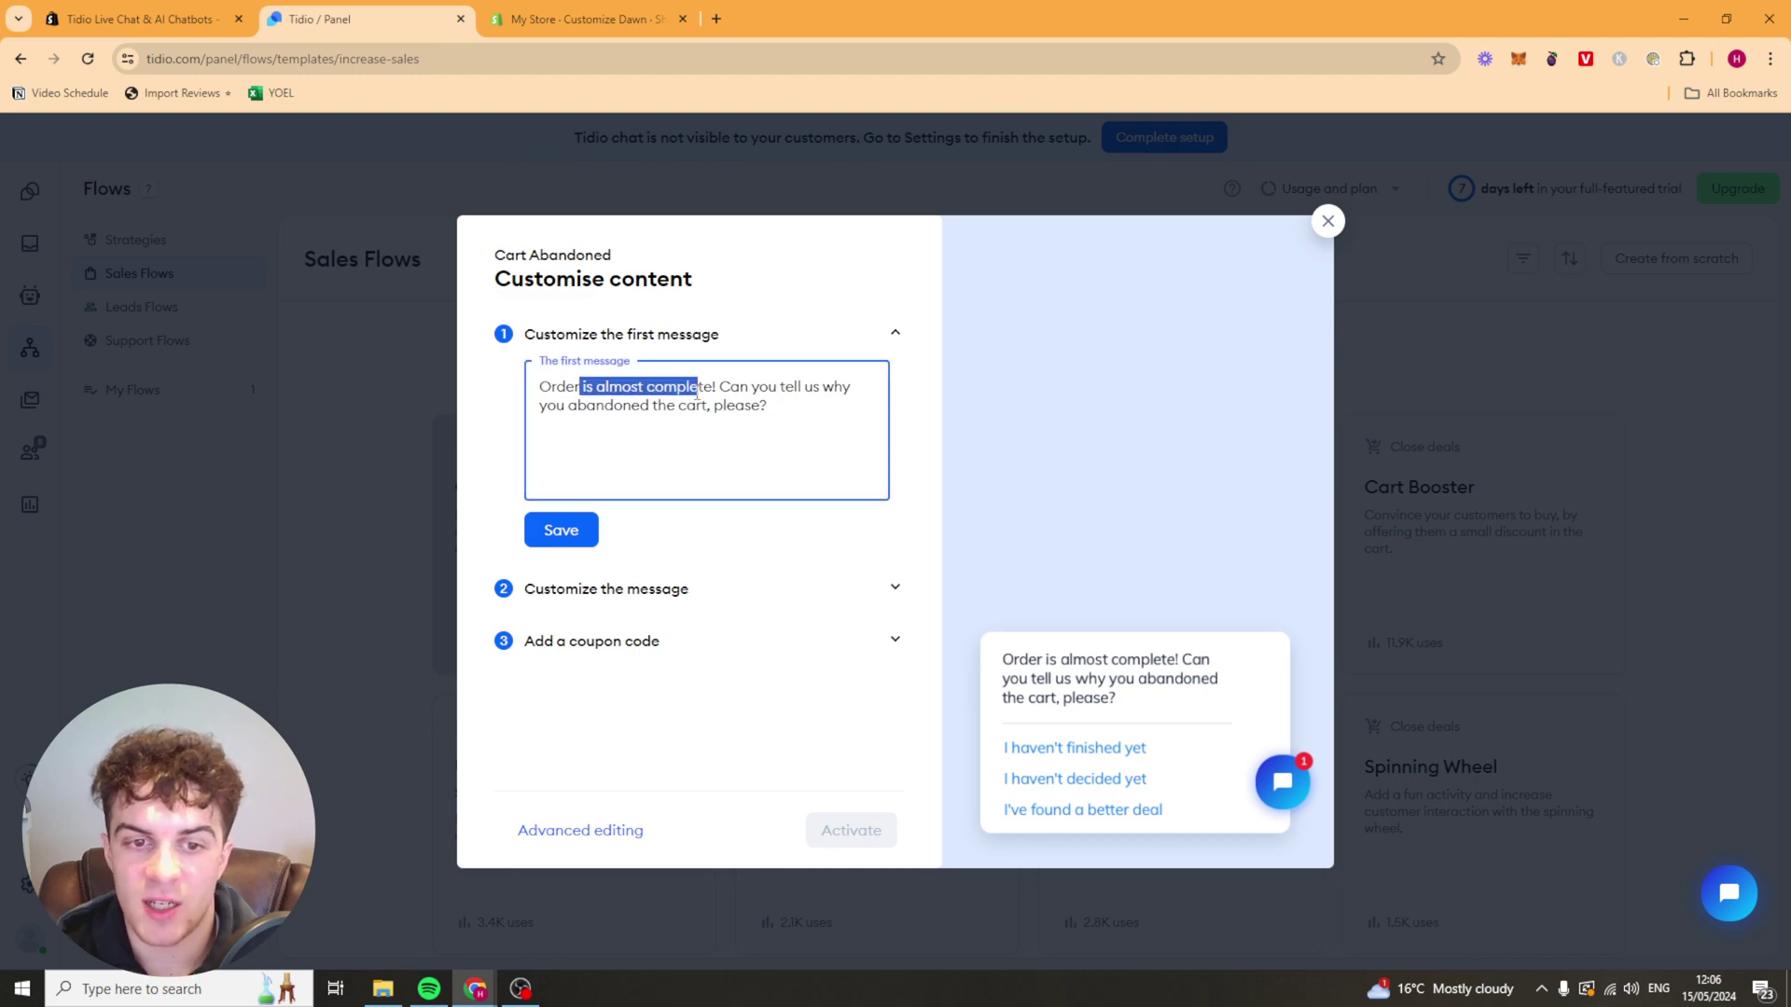
{"action": "left_click", "coordinate": [698, 392]}
{"action": "left_click_drag", "start_coordinate": [811, 411], "coordinate": [538, 384]}
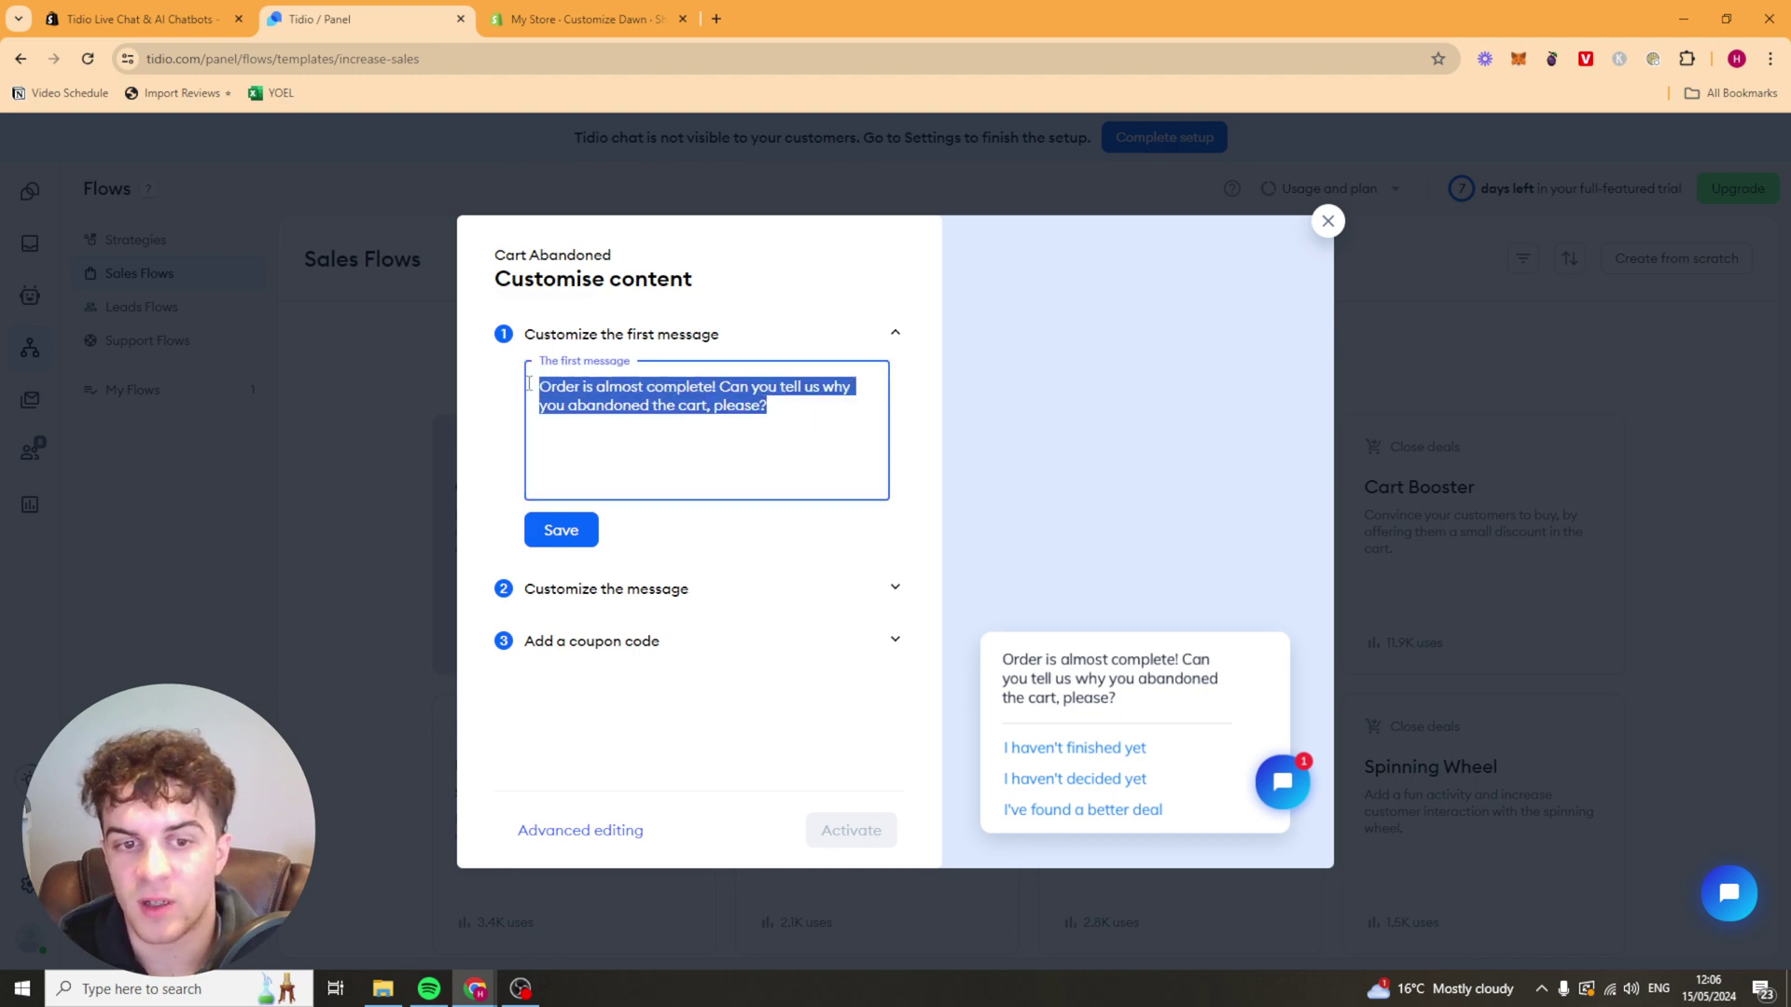
{"action": "left_click", "coordinate": [564, 528]}
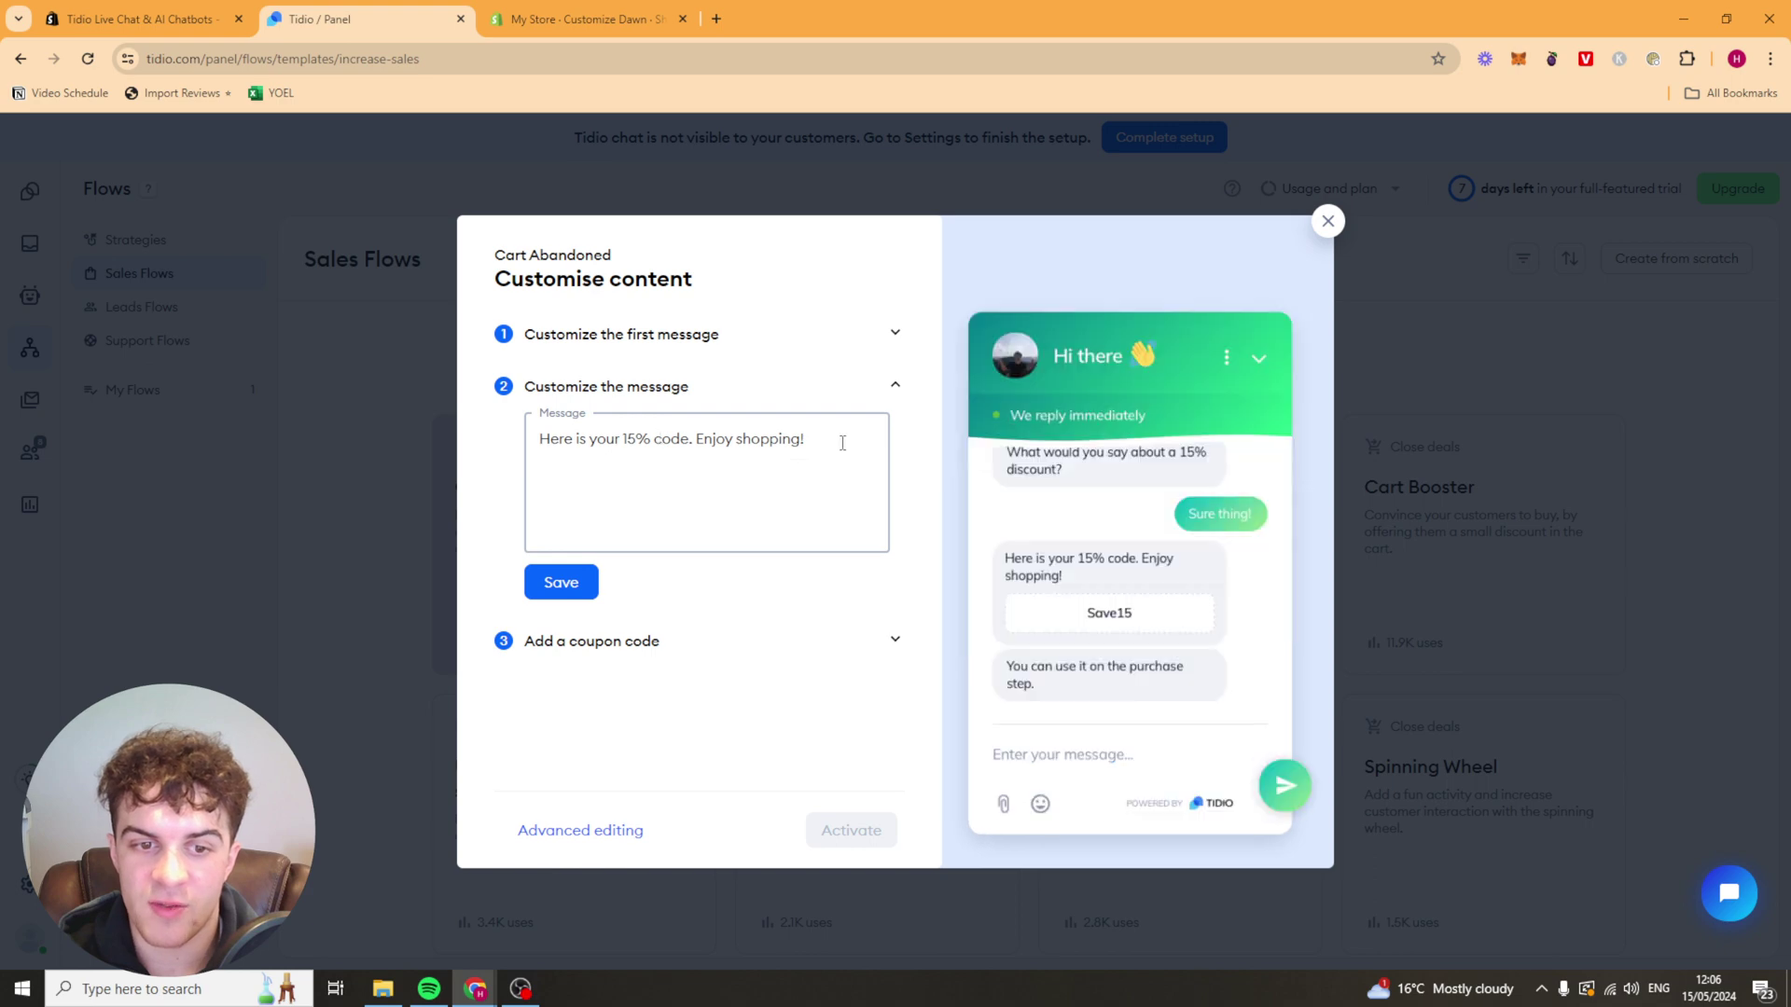
{"action": "left_click_drag", "start_coordinate": [808, 440], "coordinate": [551, 438]}
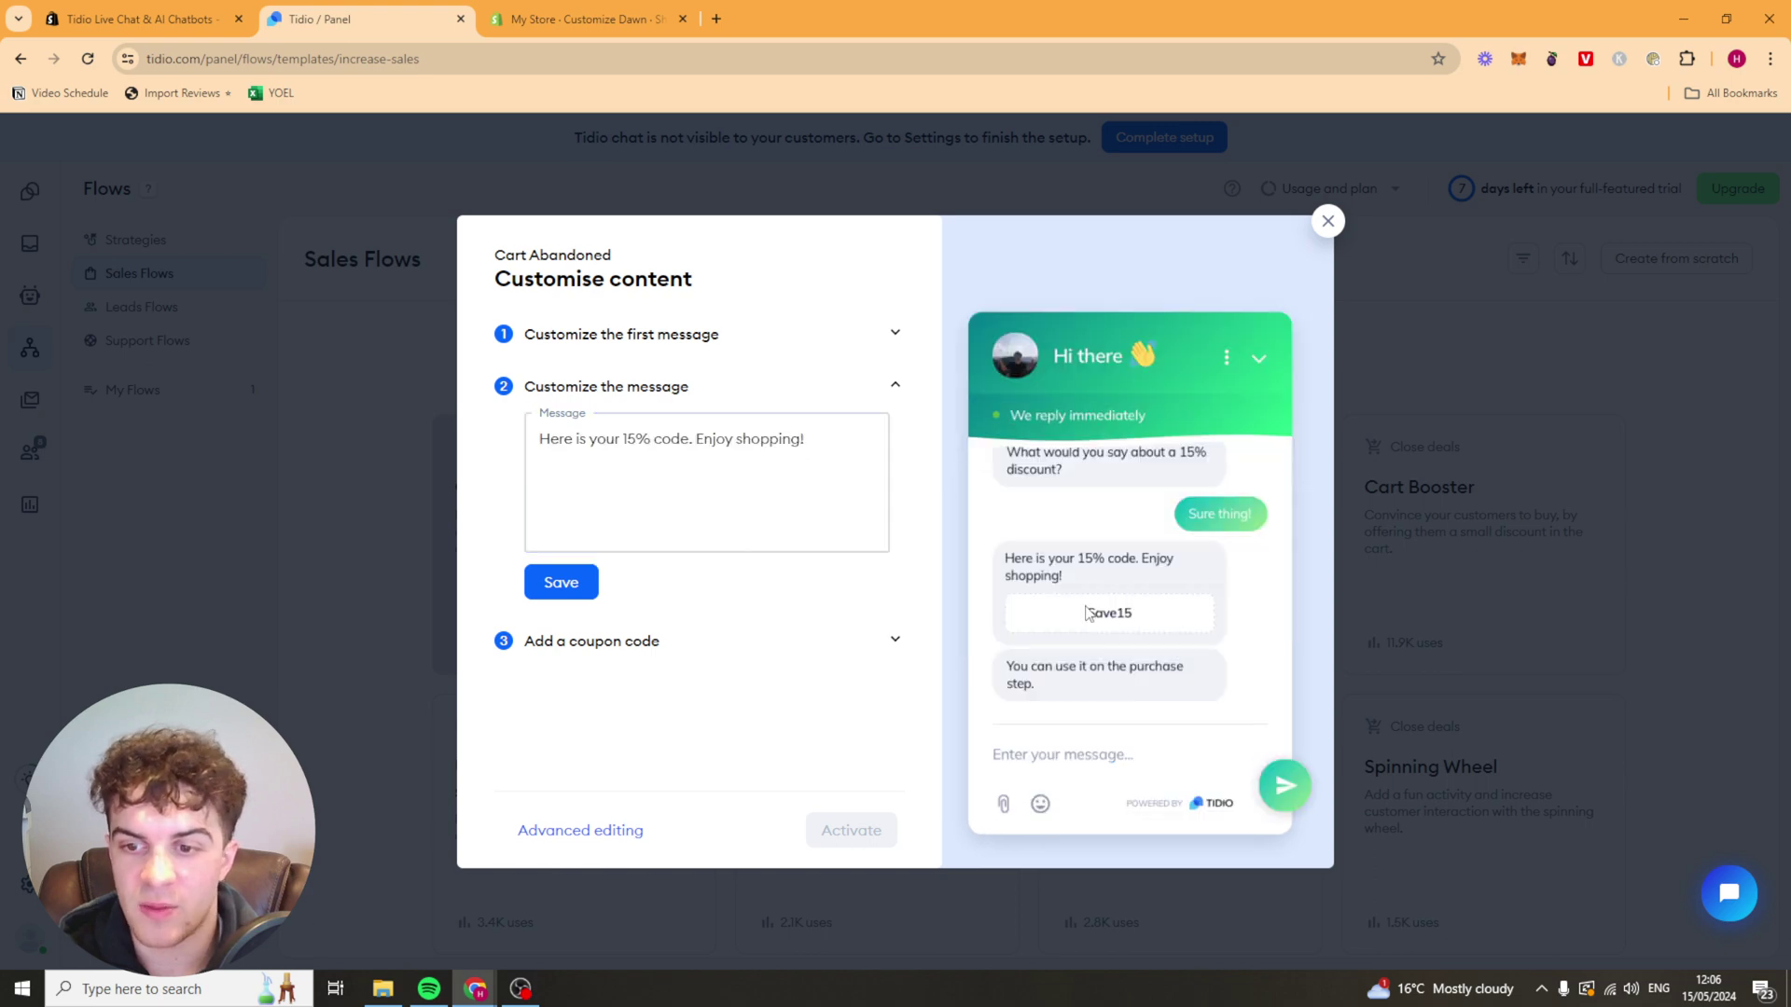
{"action": "left_click", "coordinate": [751, 438]}
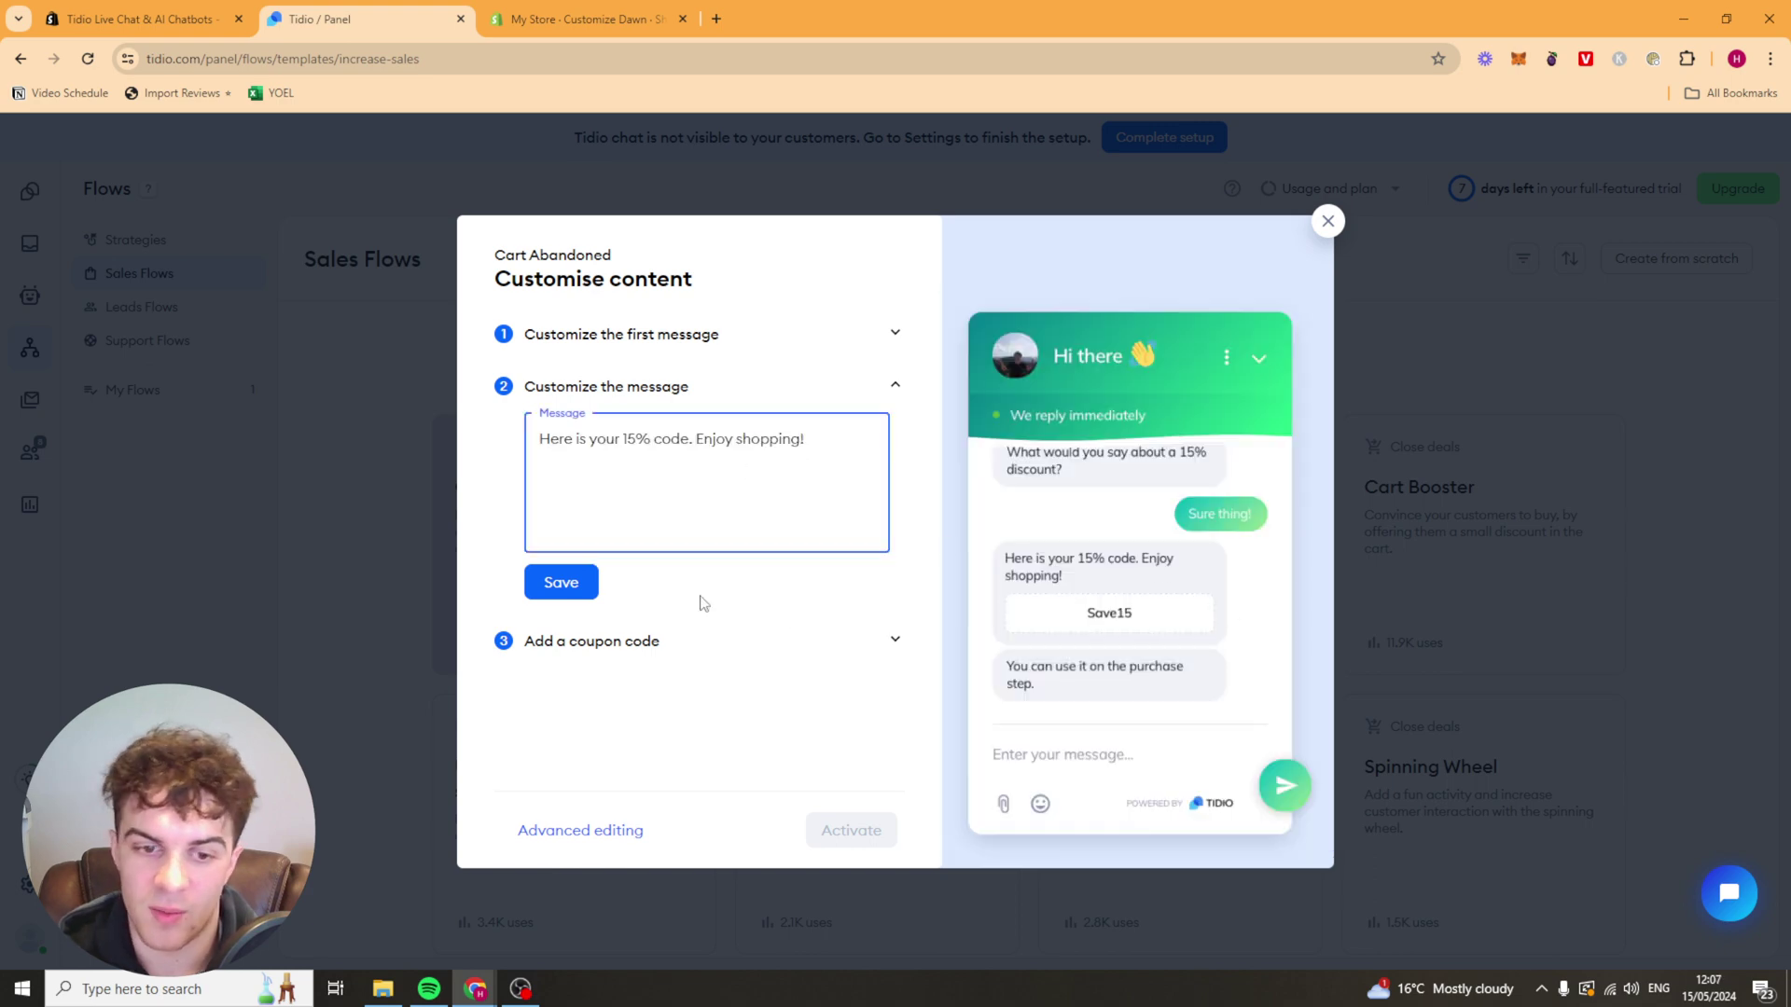
{"action": "left_click", "coordinate": [560, 582]}
{"action": "left_click", "coordinate": [561, 624]}
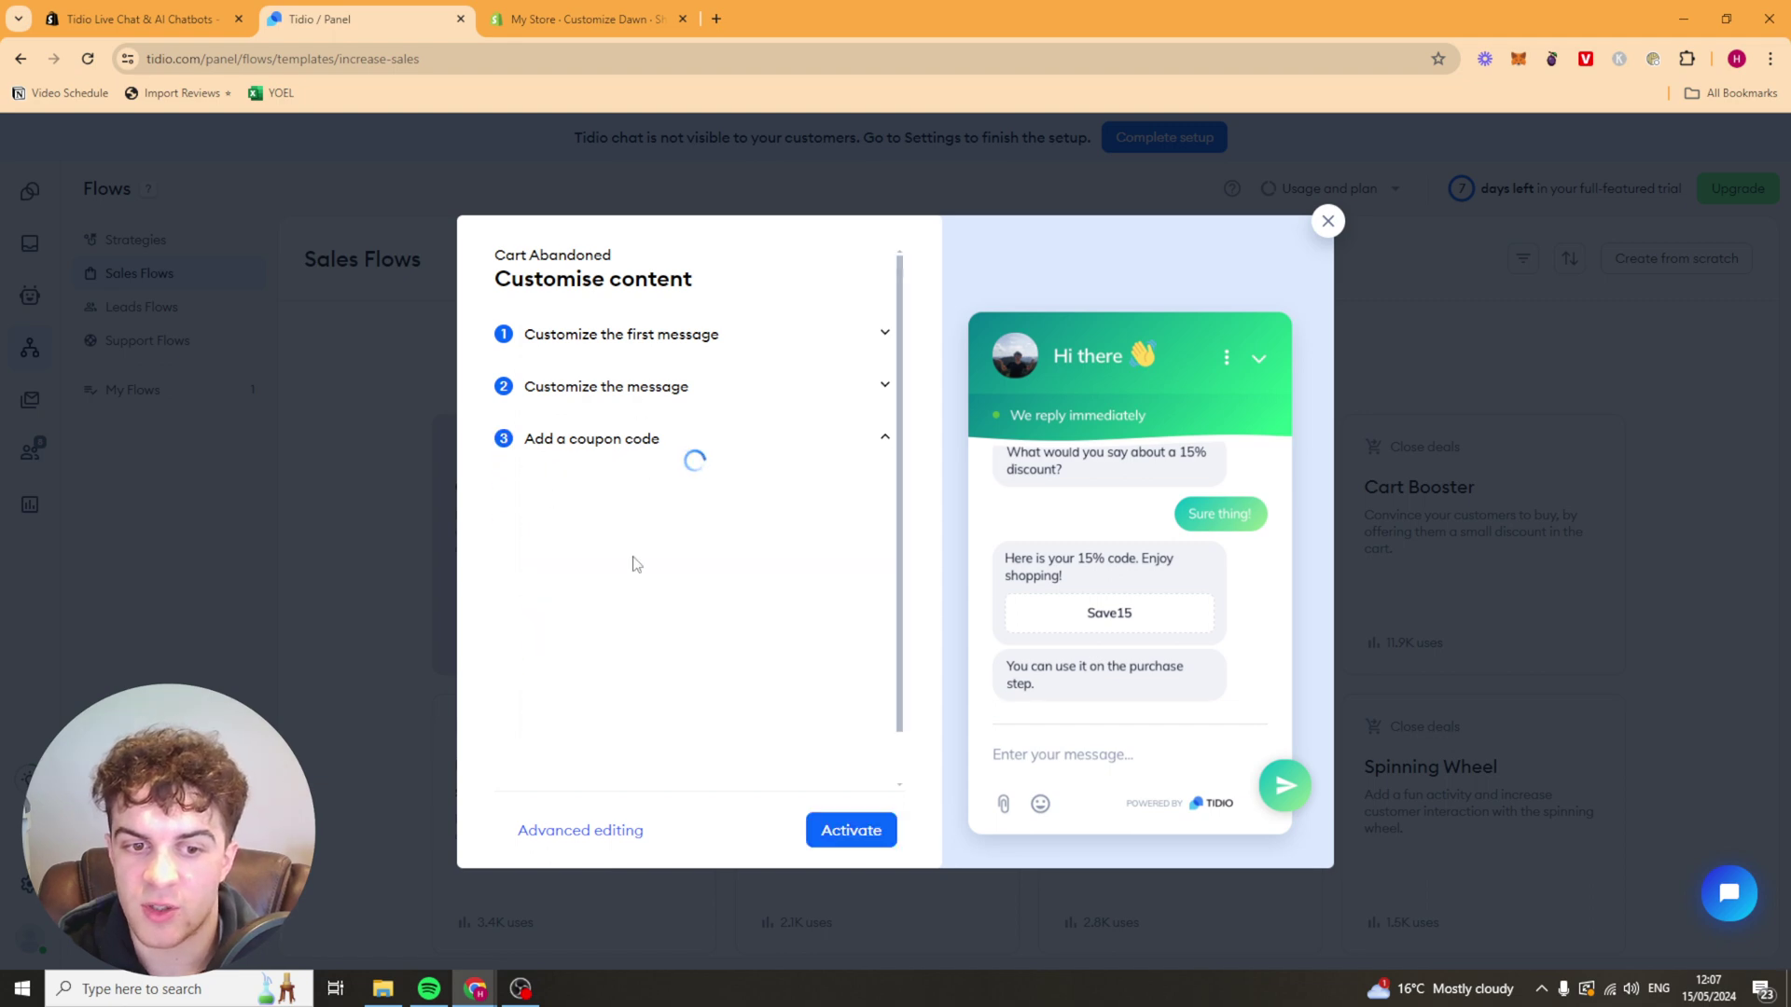
{"action": "left_click", "coordinate": [855, 837]}
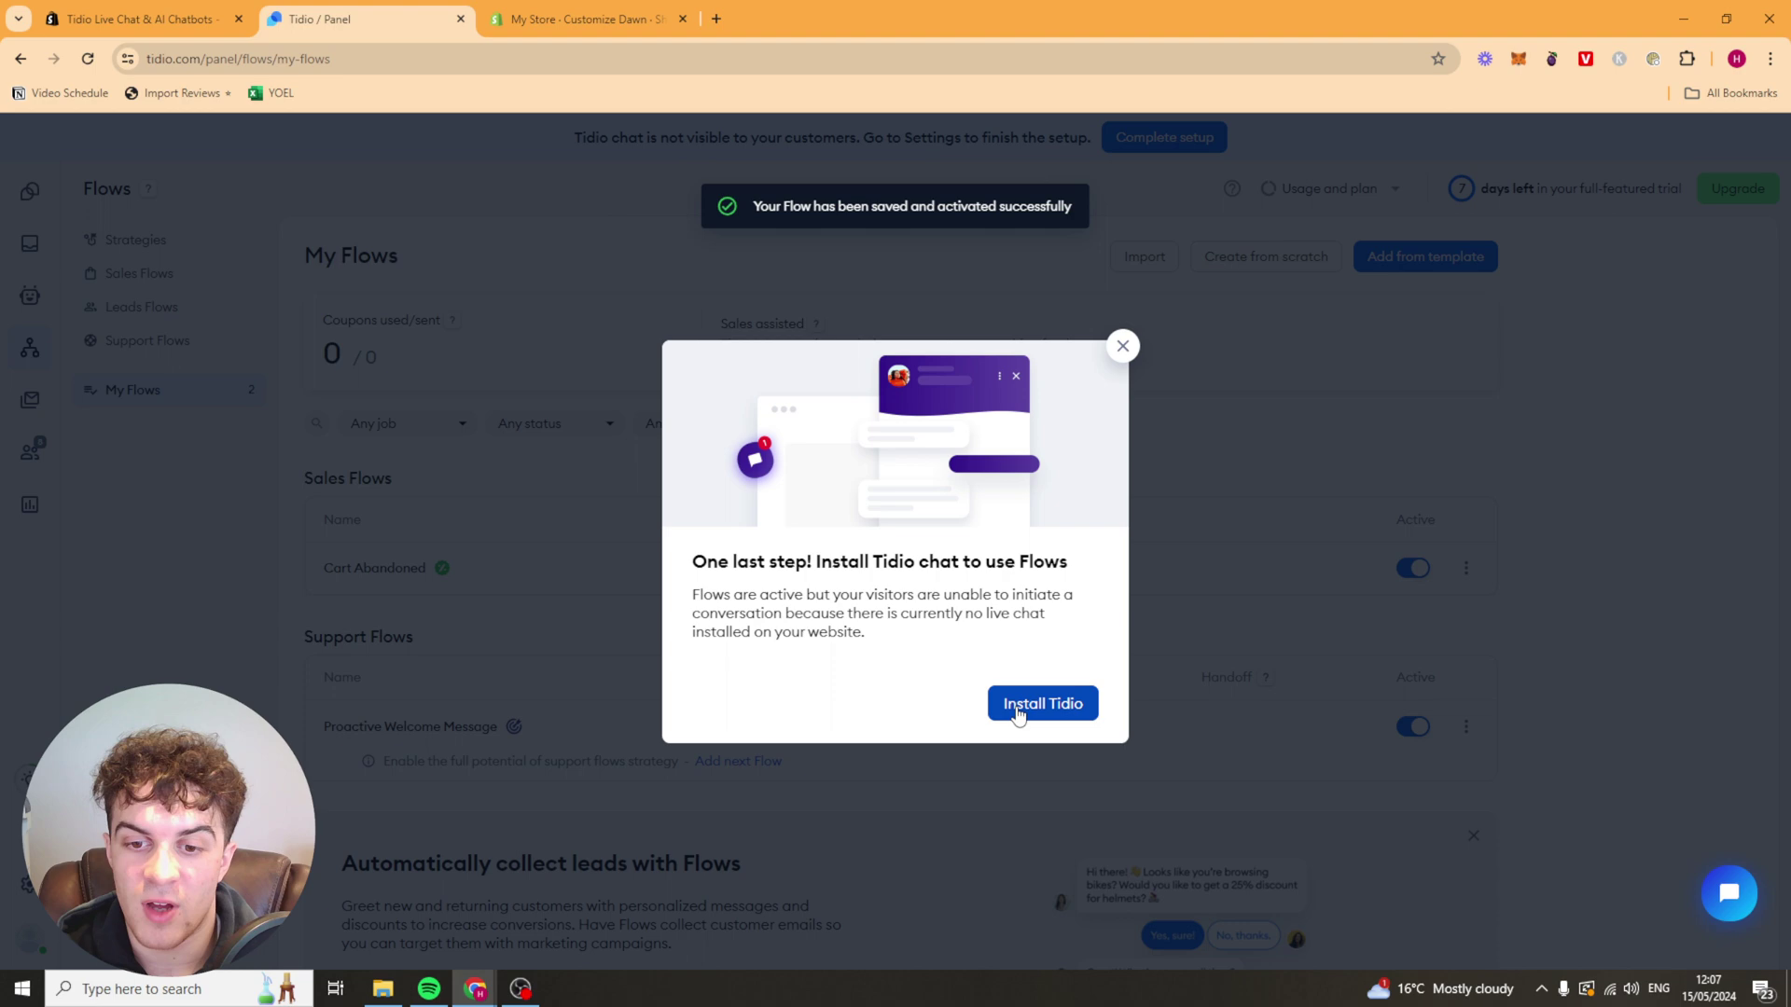
Check the chat widget's activation status, then return to Getting started at the Discover Tidio Inbox step
{"action": "left_click", "coordinate": [1027, 703]}
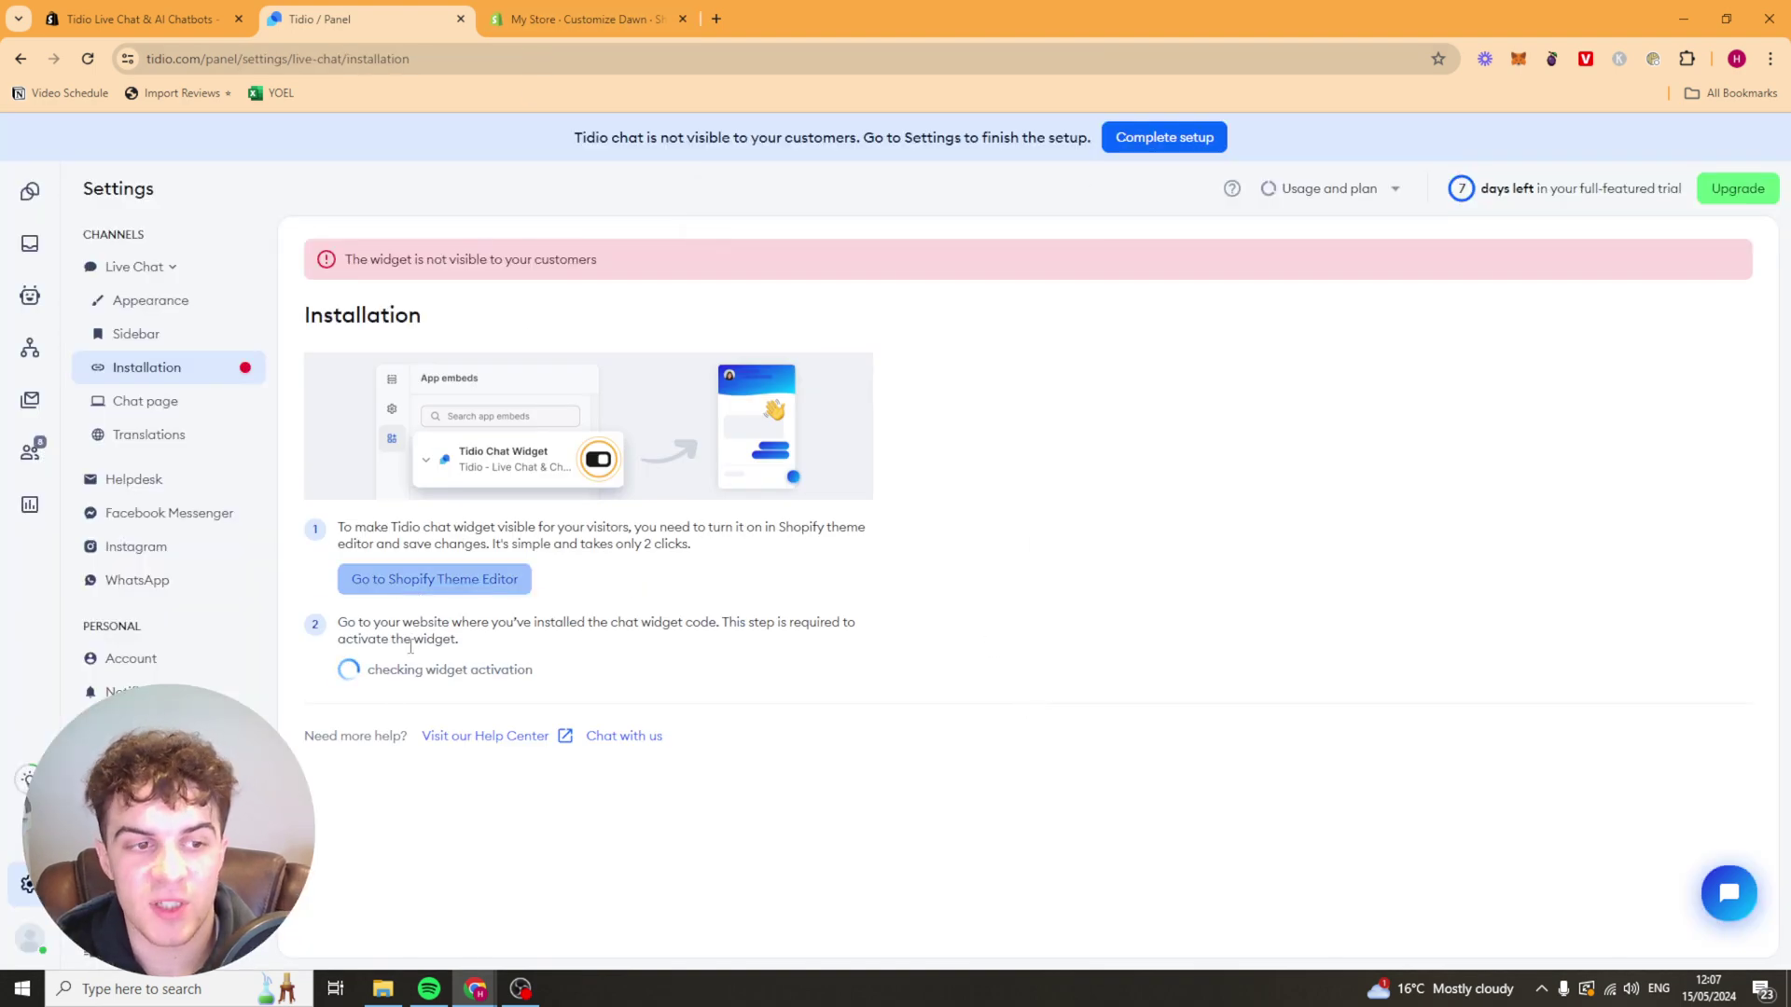
{"action": "left_click_drag", "start_coordinate": [601, 682], "coordinate": [451, 646]}
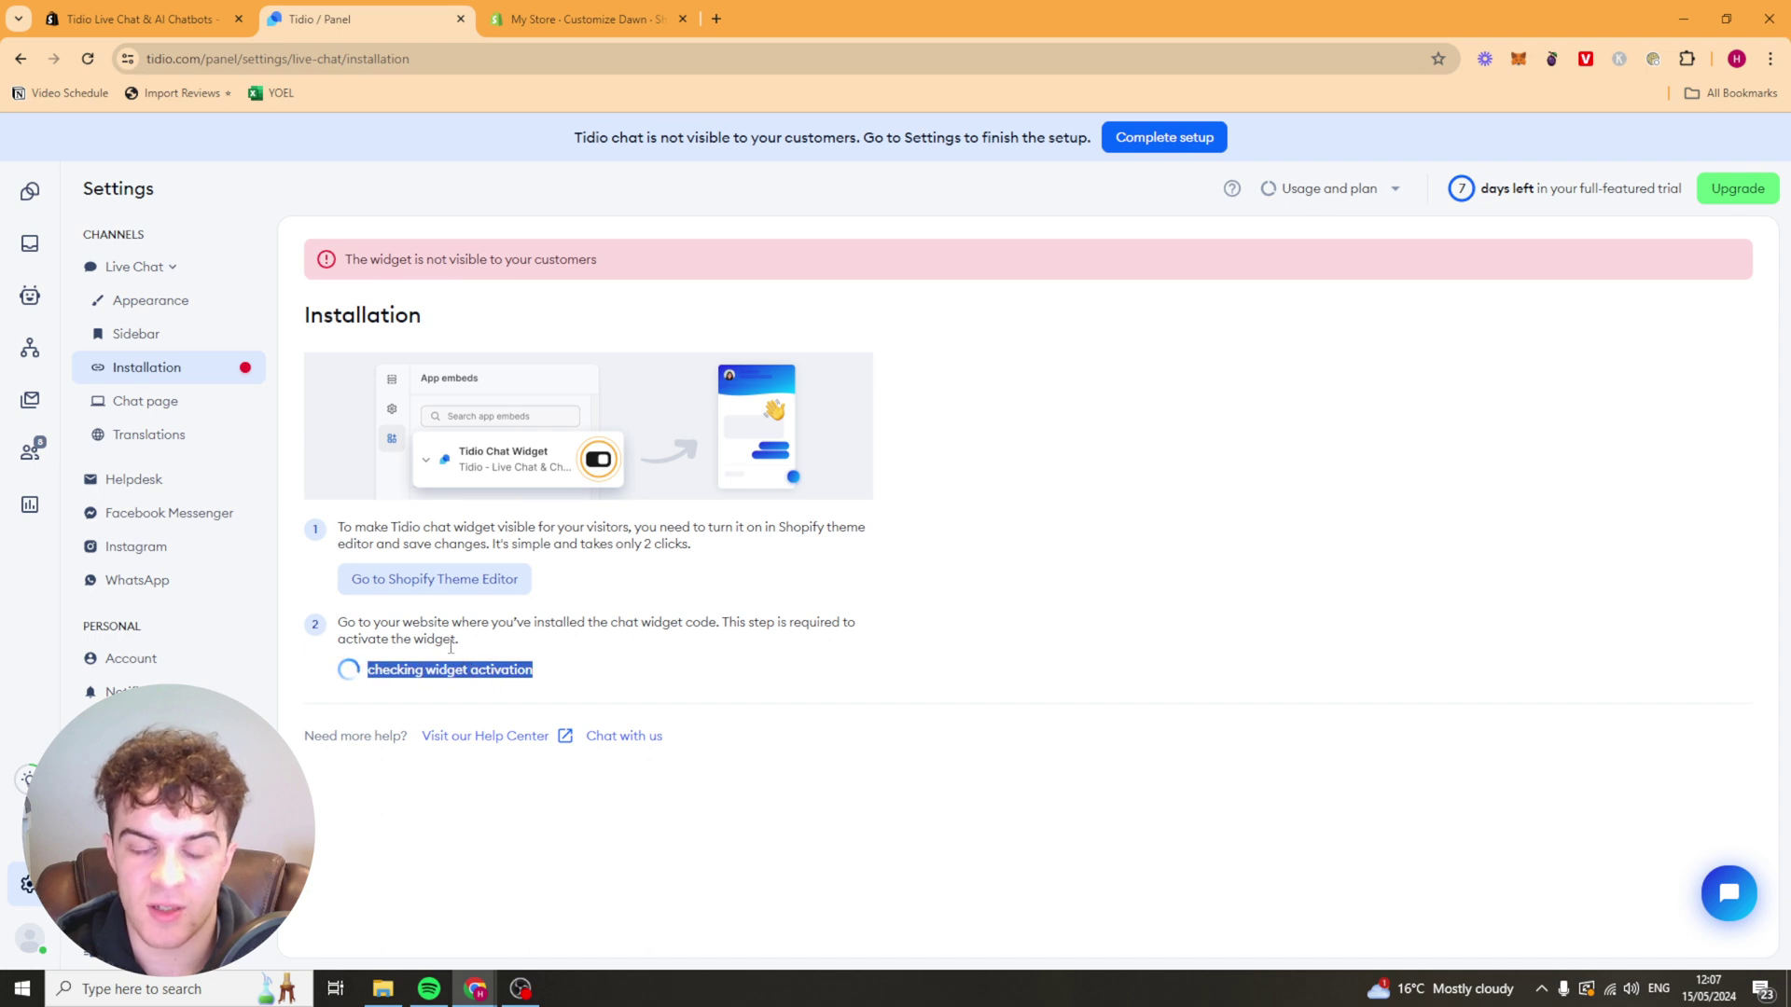
{"action": "left_click", "coordinate": [47, 174]}
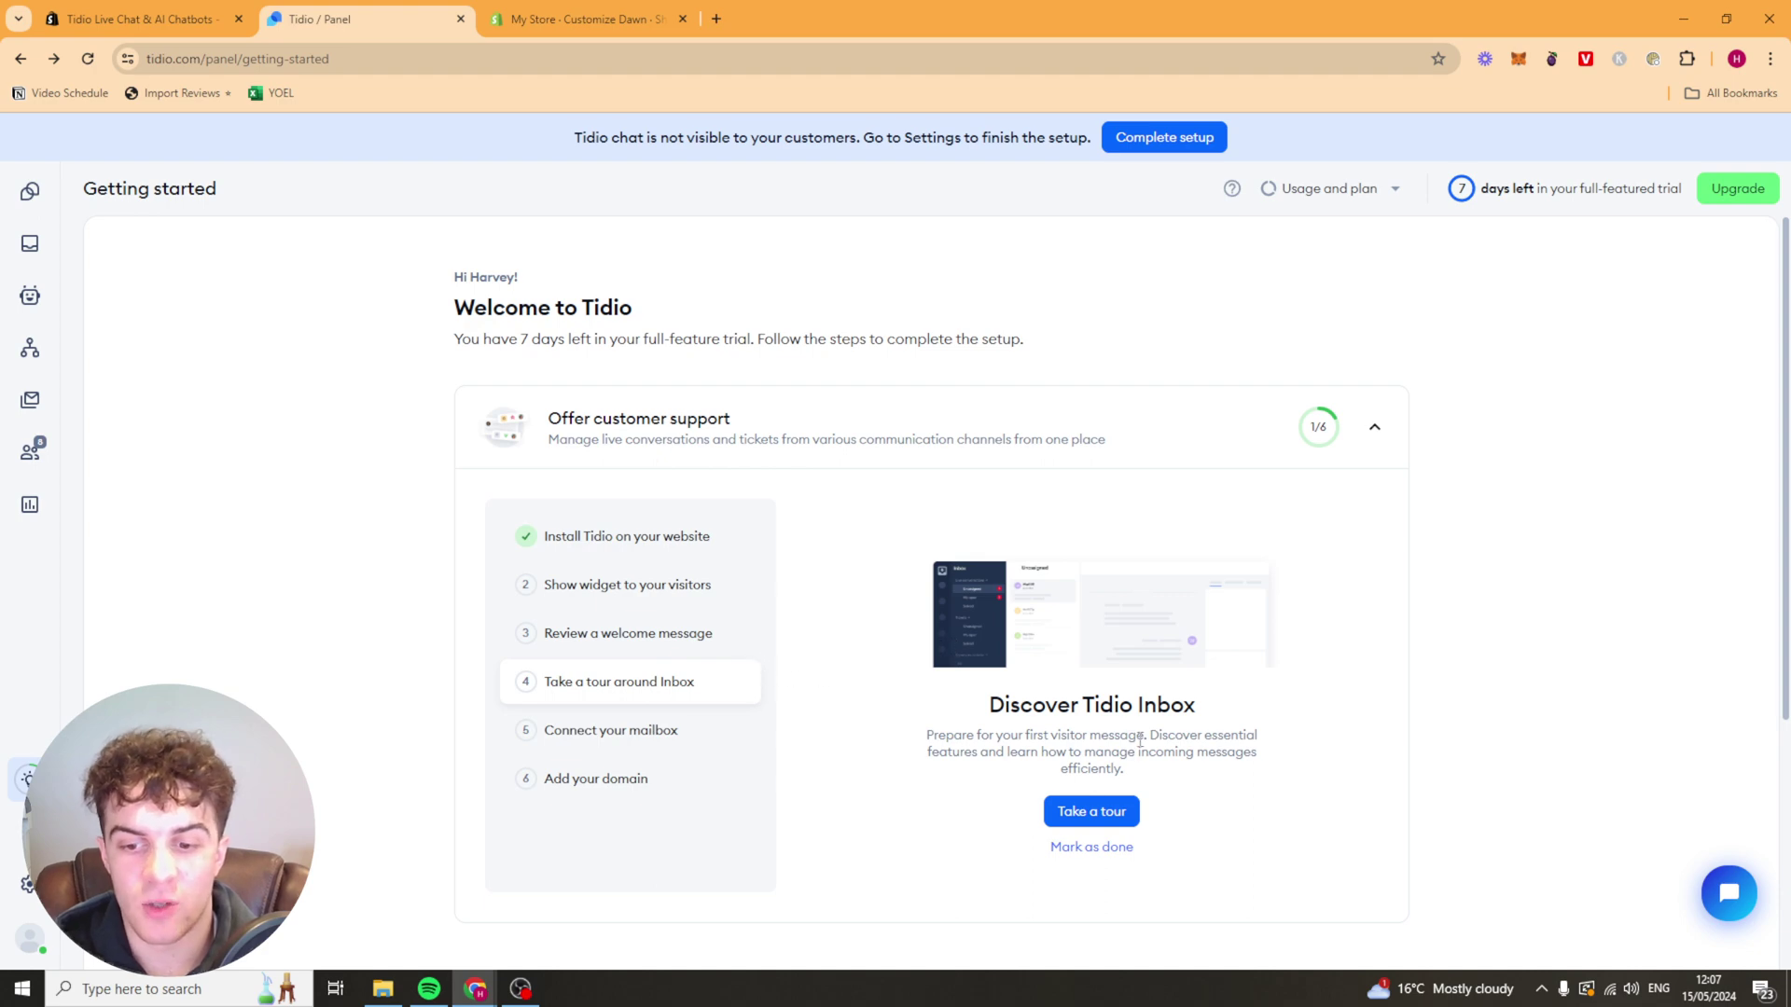
Complete all four Inbox tour steps through Got it, then dismiss the Finalise setup panel
{"action": "left_click", "coordinate": [1101, 811]}
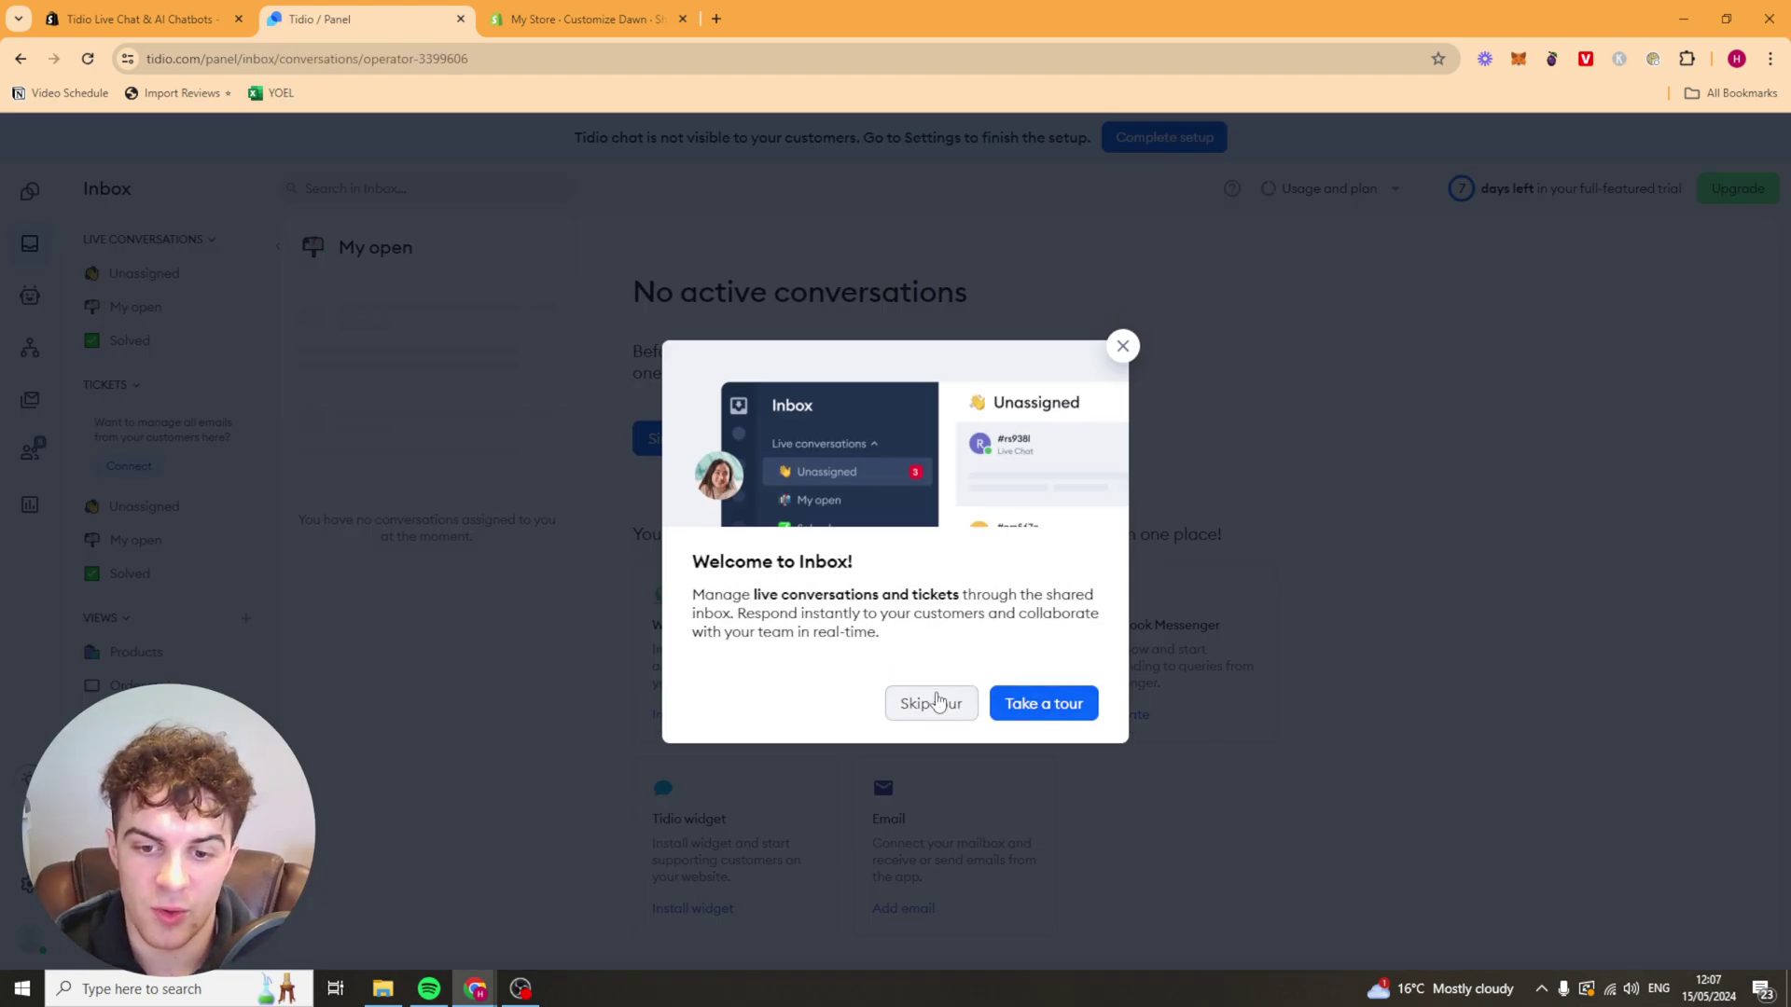
{"action": "left_click", "coordinate": [1047, 708]}
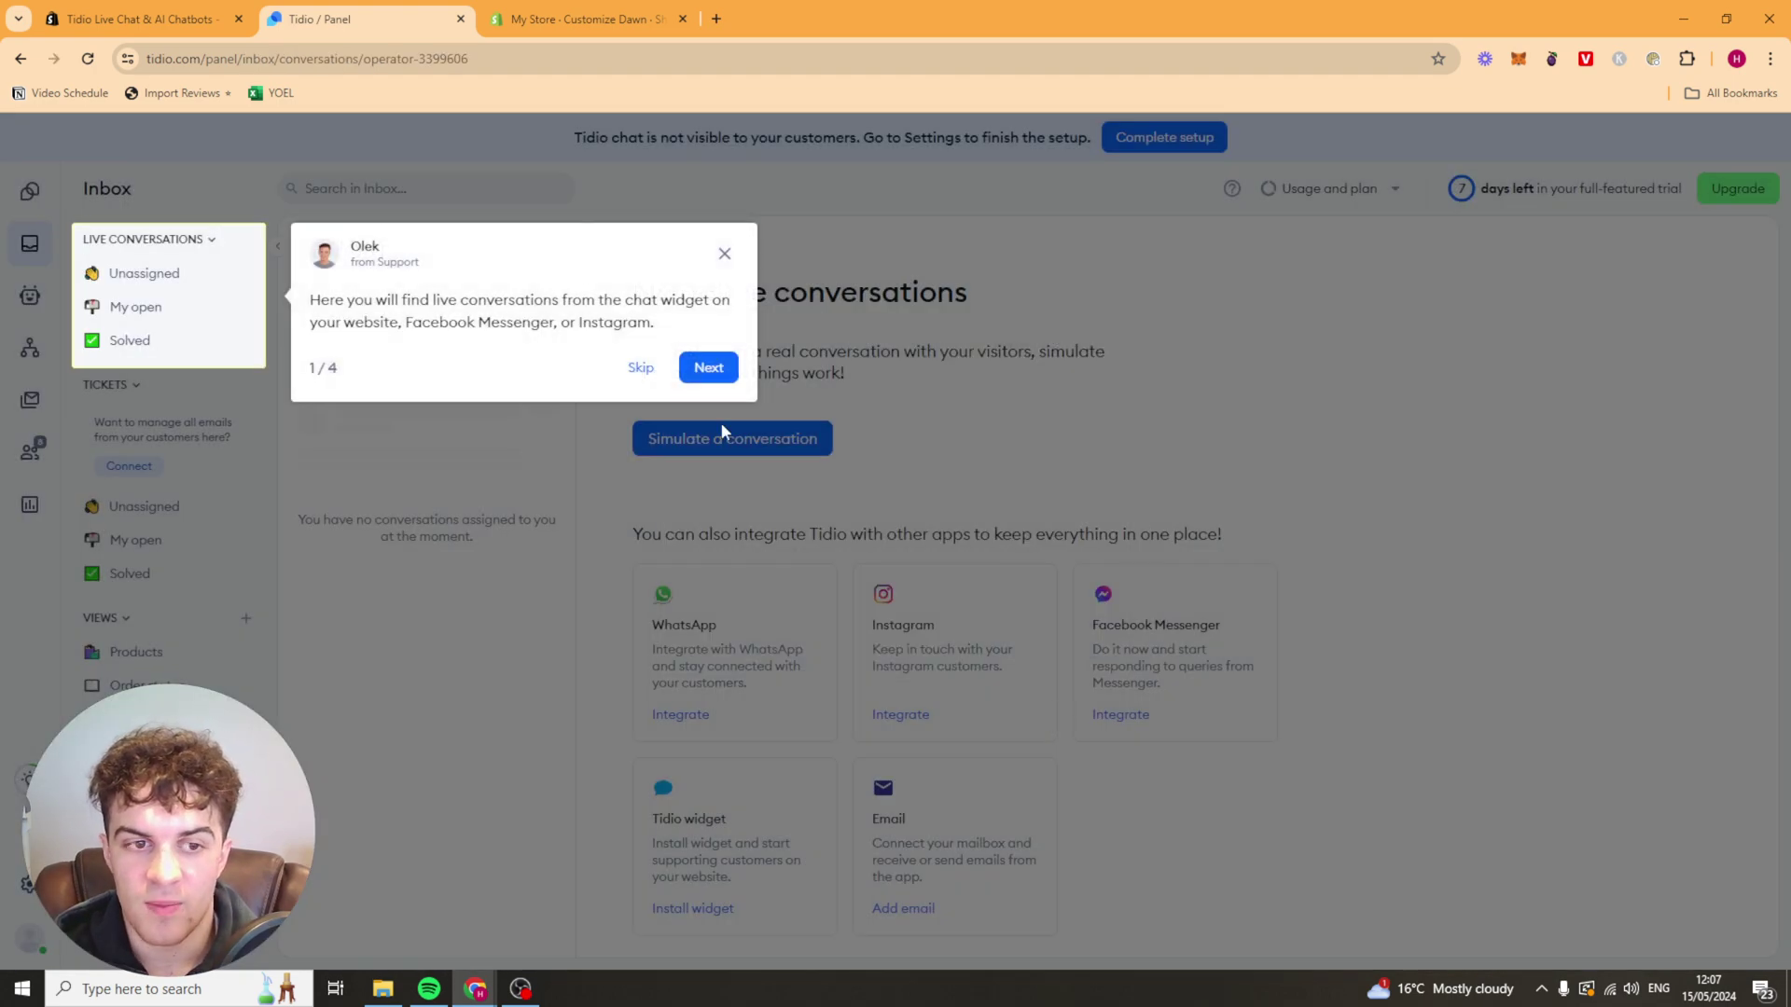
{"action": "left_click", "coordinate": [708, 363]}
{"action": "left_click", "coordinate": [569, 602]}
{"action": "left_click", "coordinate": [568, 858]}
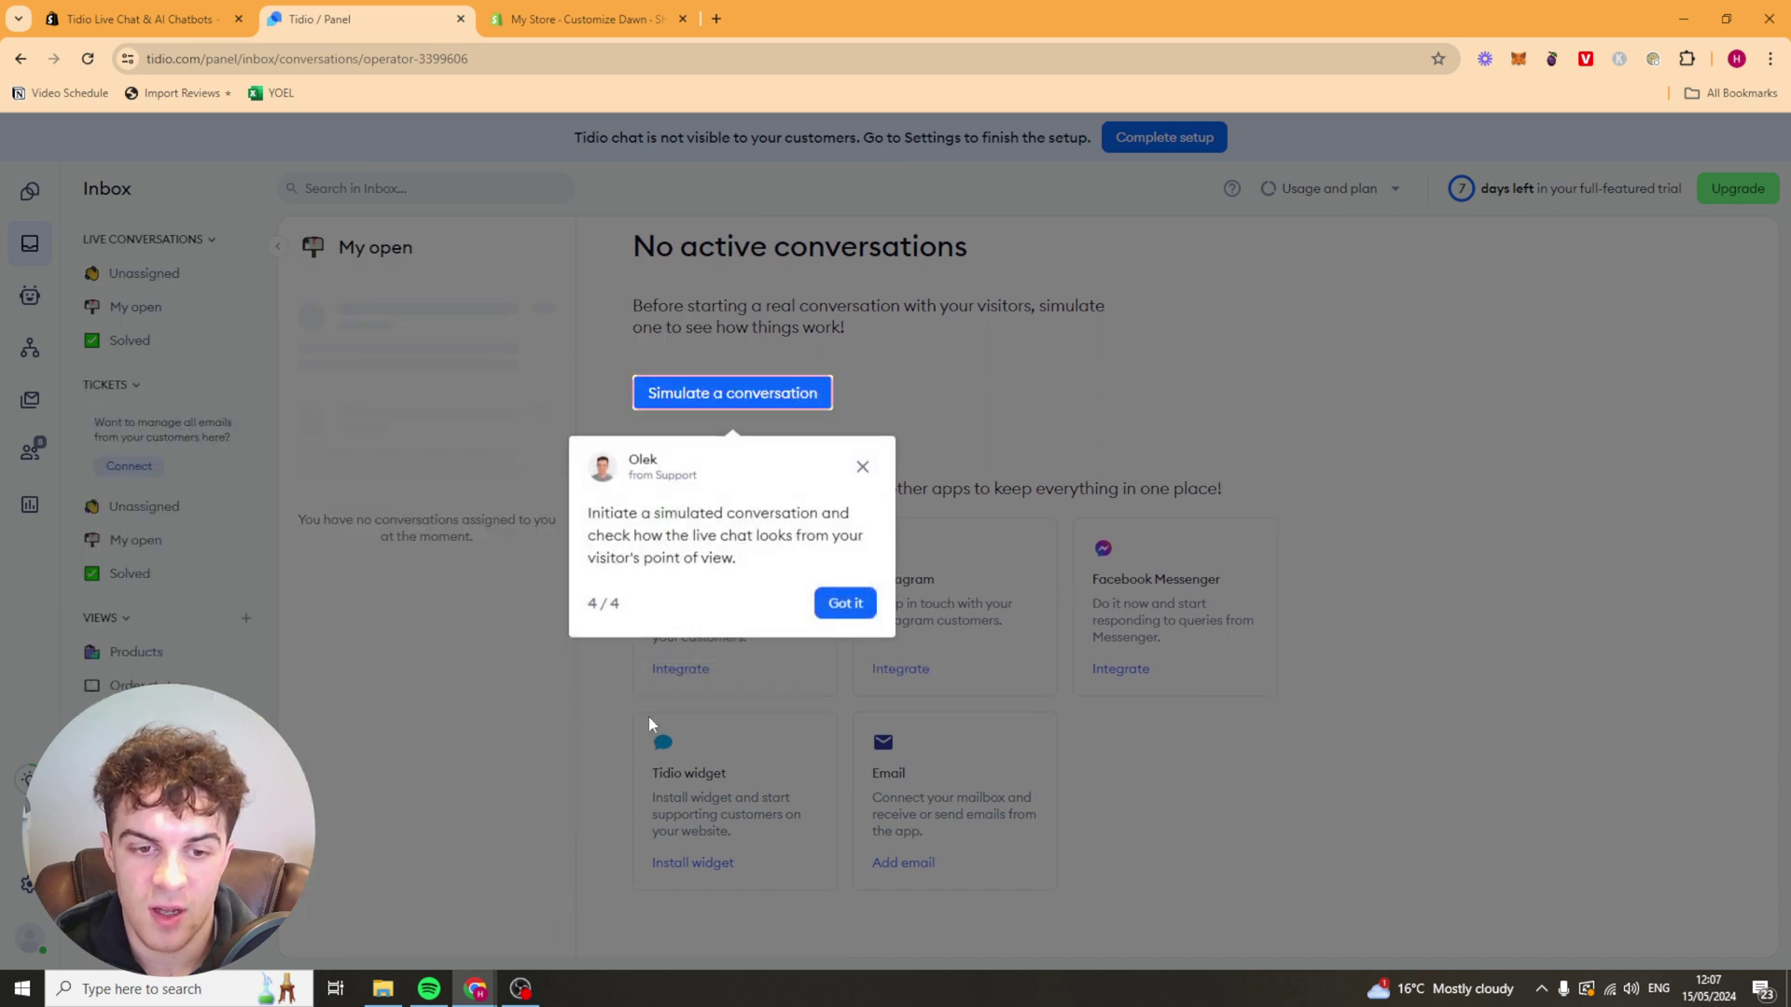
{"action": "left_click", "coordinate": [843, 615]}
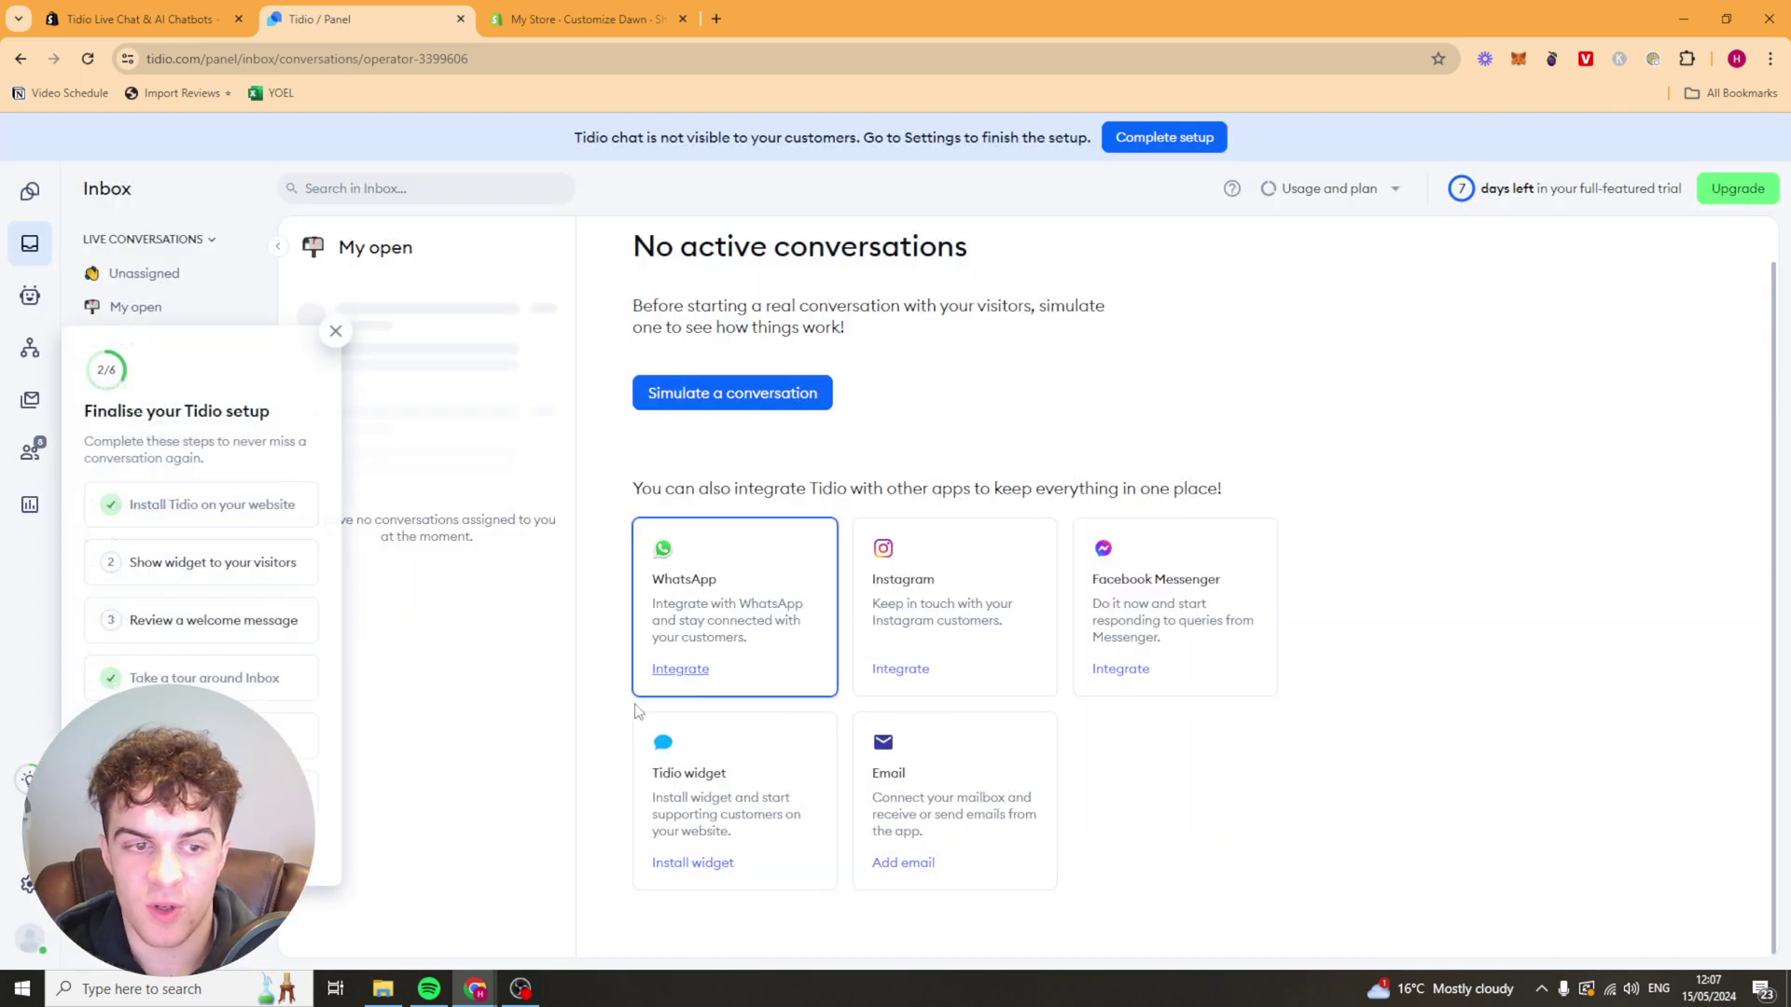
{"action": "left_click", "coordinate": [337, 332]}
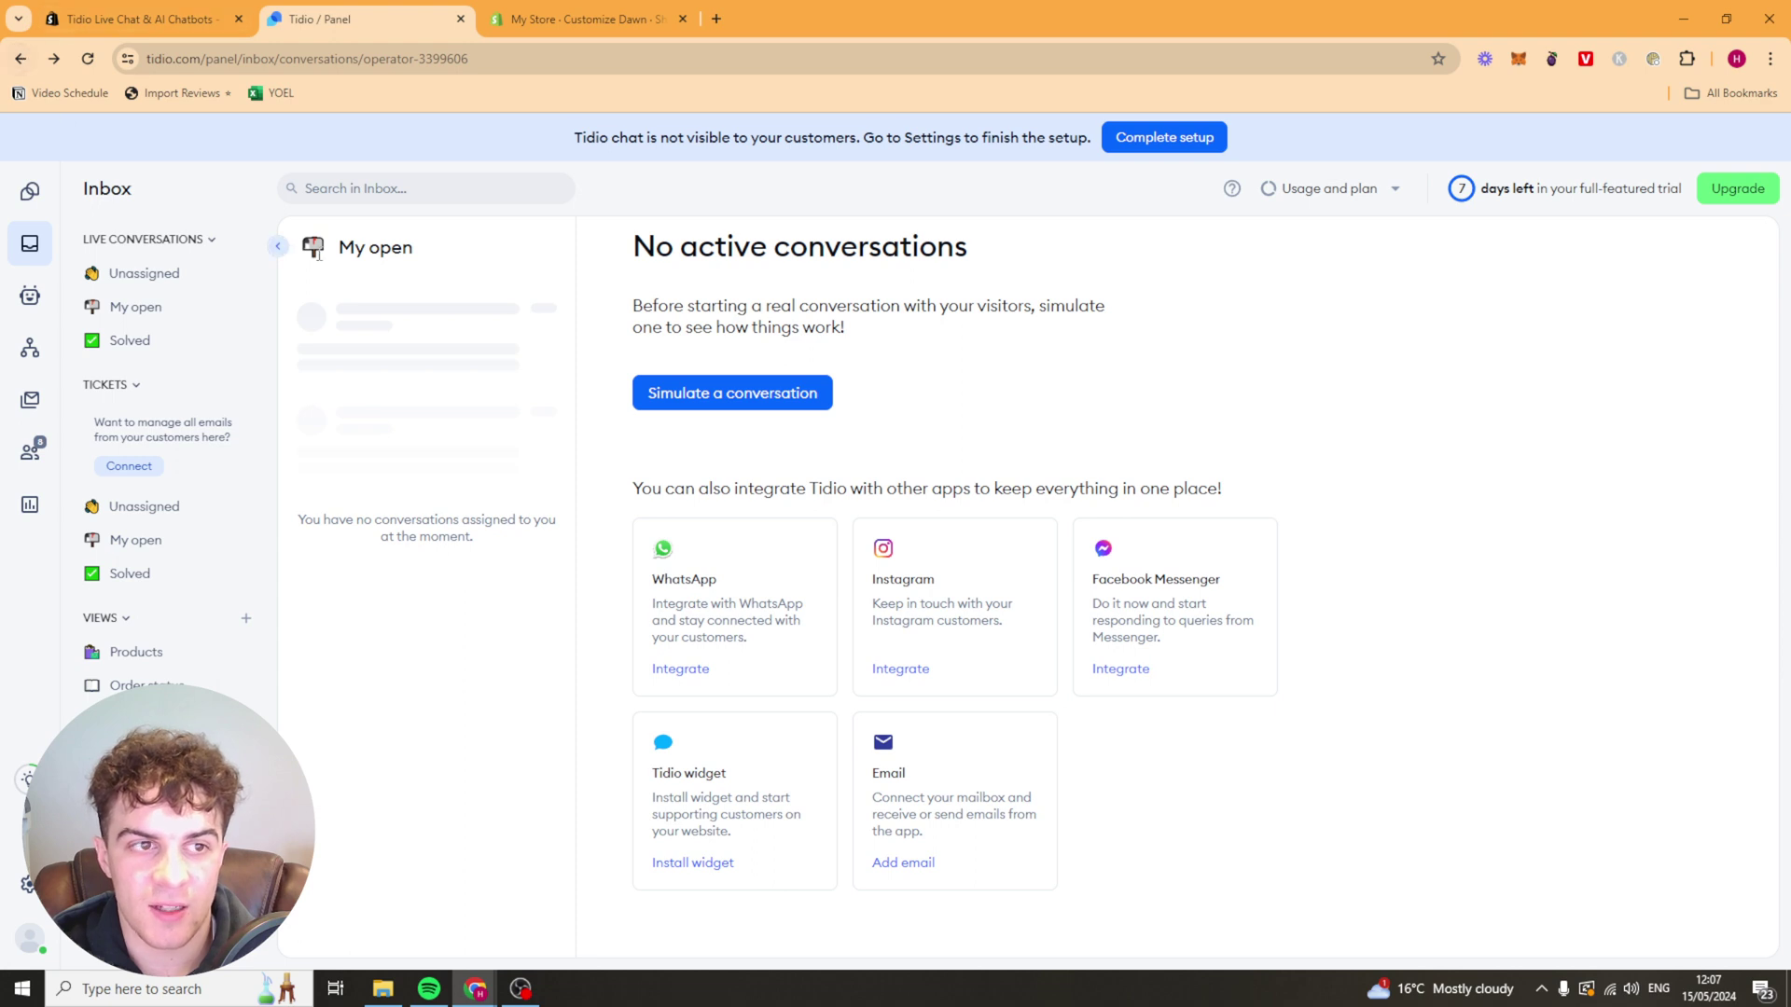
From Getting started, begin connecting a helpdesk mailbox with an existing email address and submit it
{"action": "left_click", "coordinate": [22, 58]}
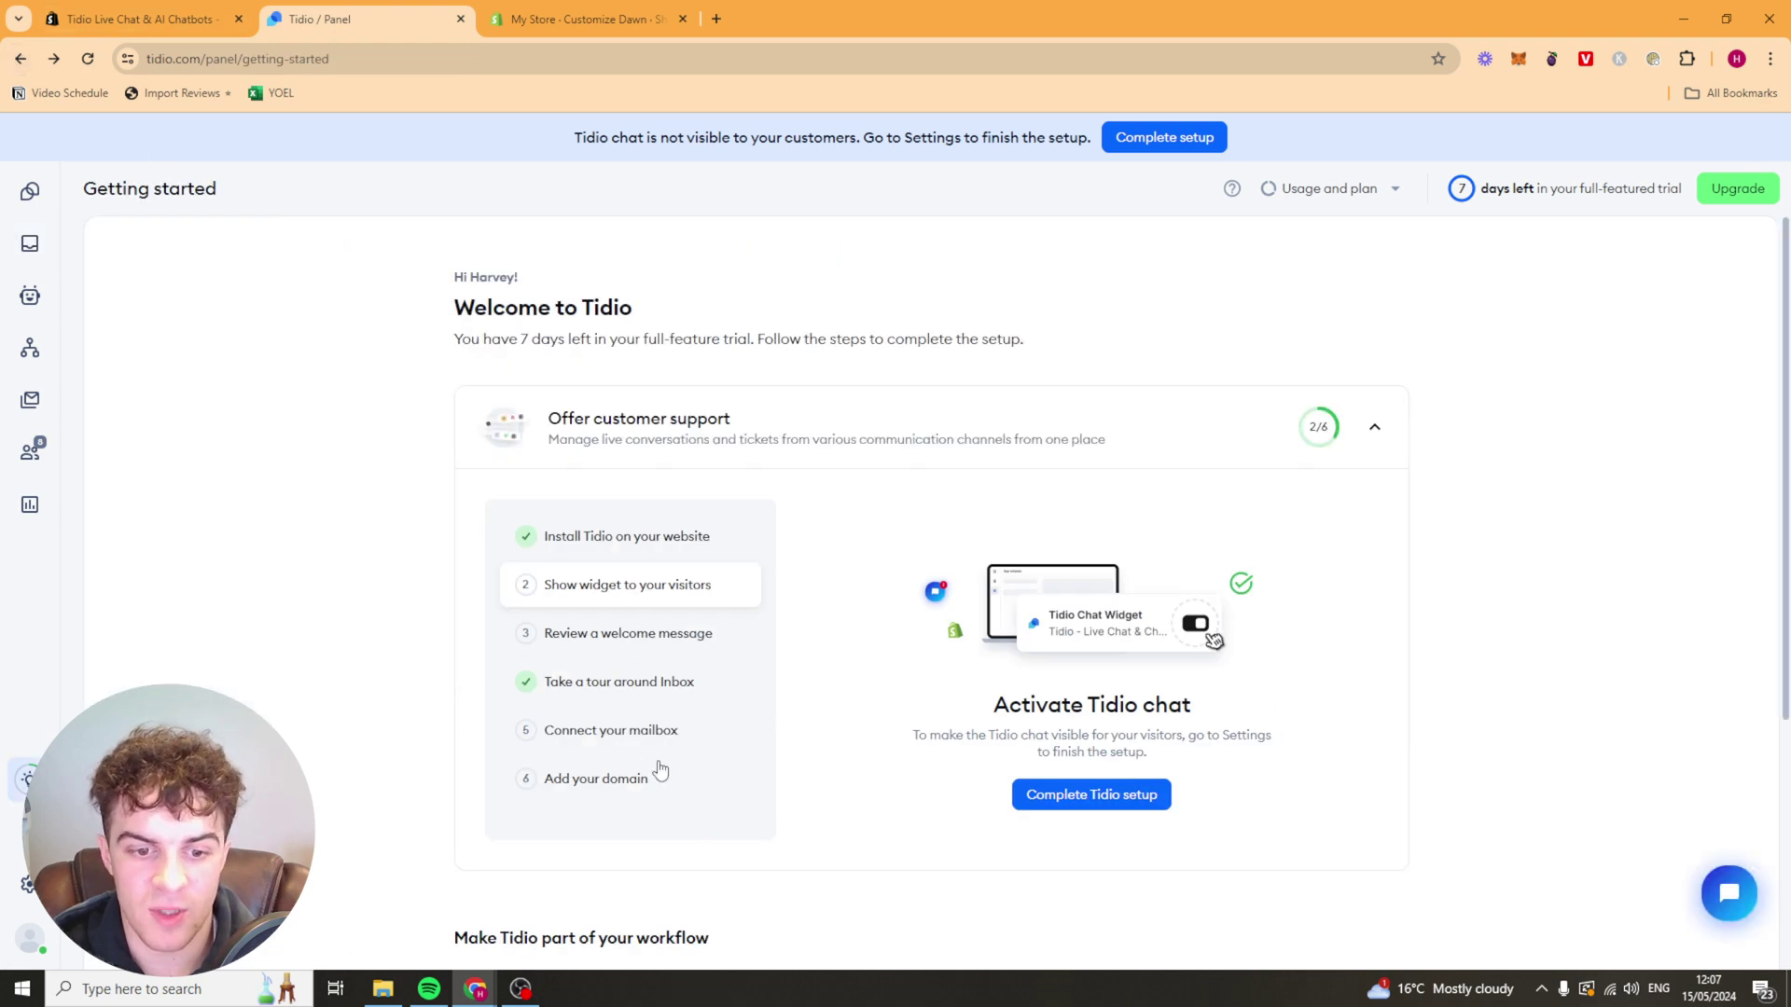
{"action": "left_click", "coordinate": [634, 738]}
{"action": "left_click", "coordinate": [1159, 789]}
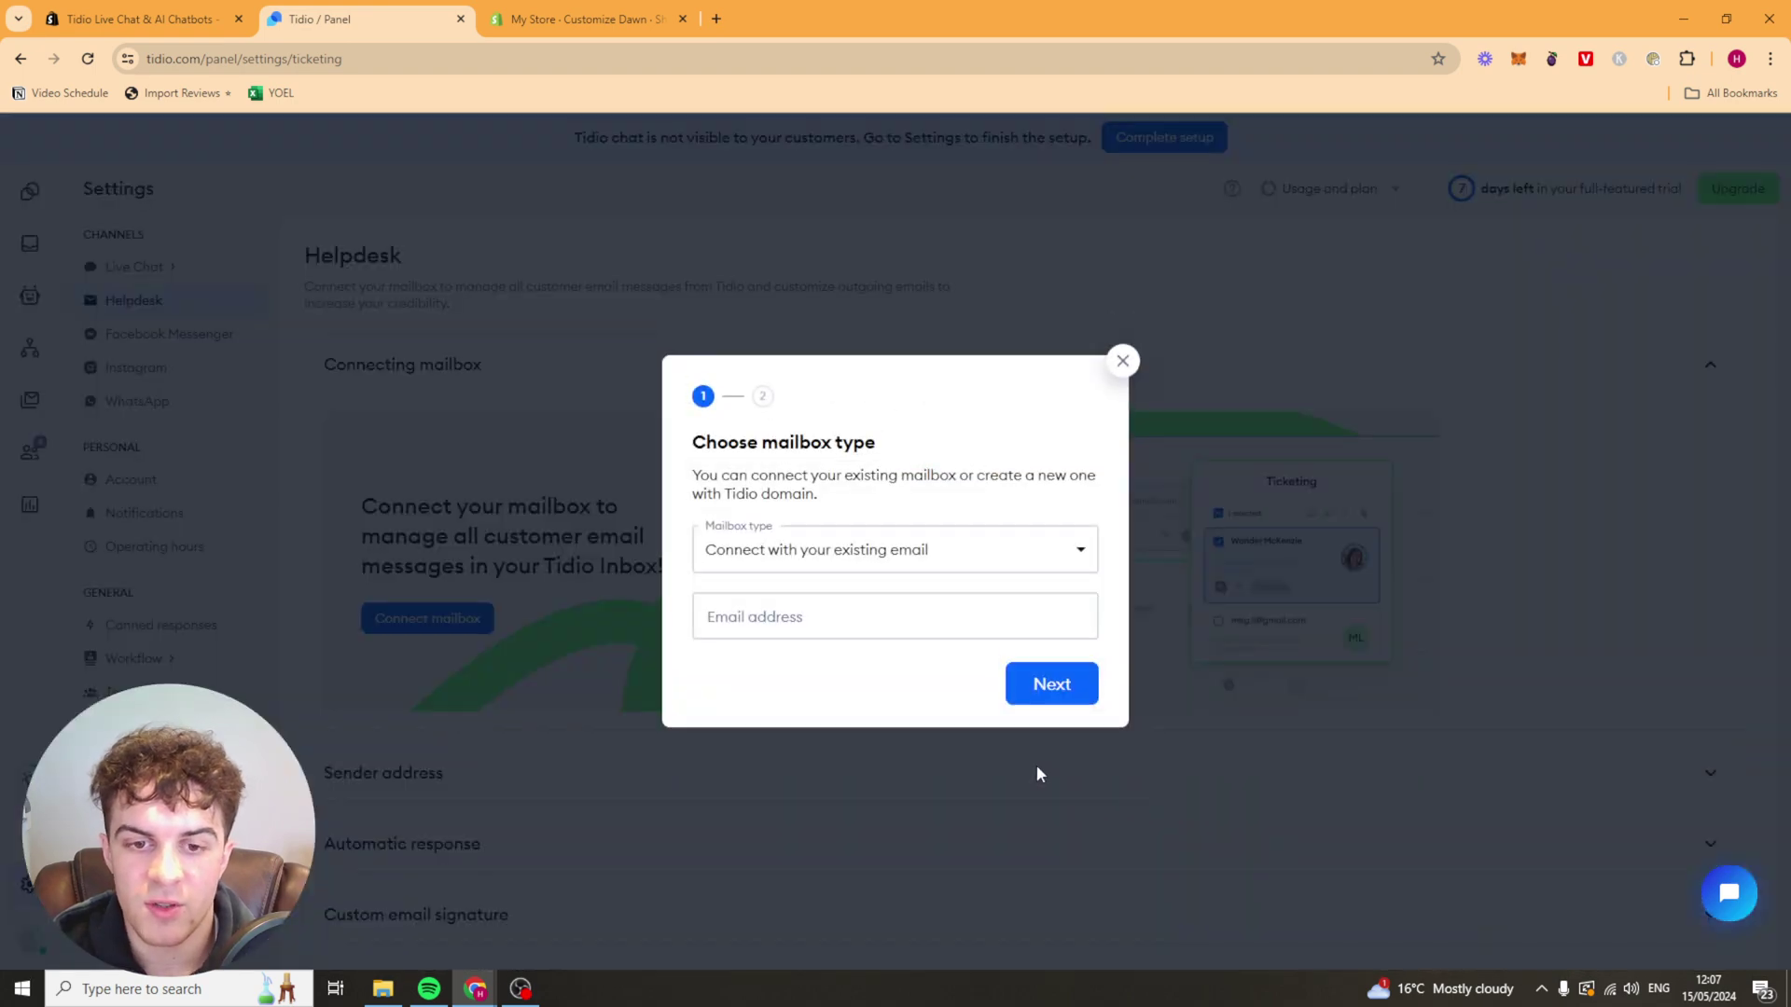
{"action": "left_click", "coordinate": [866, 546]}
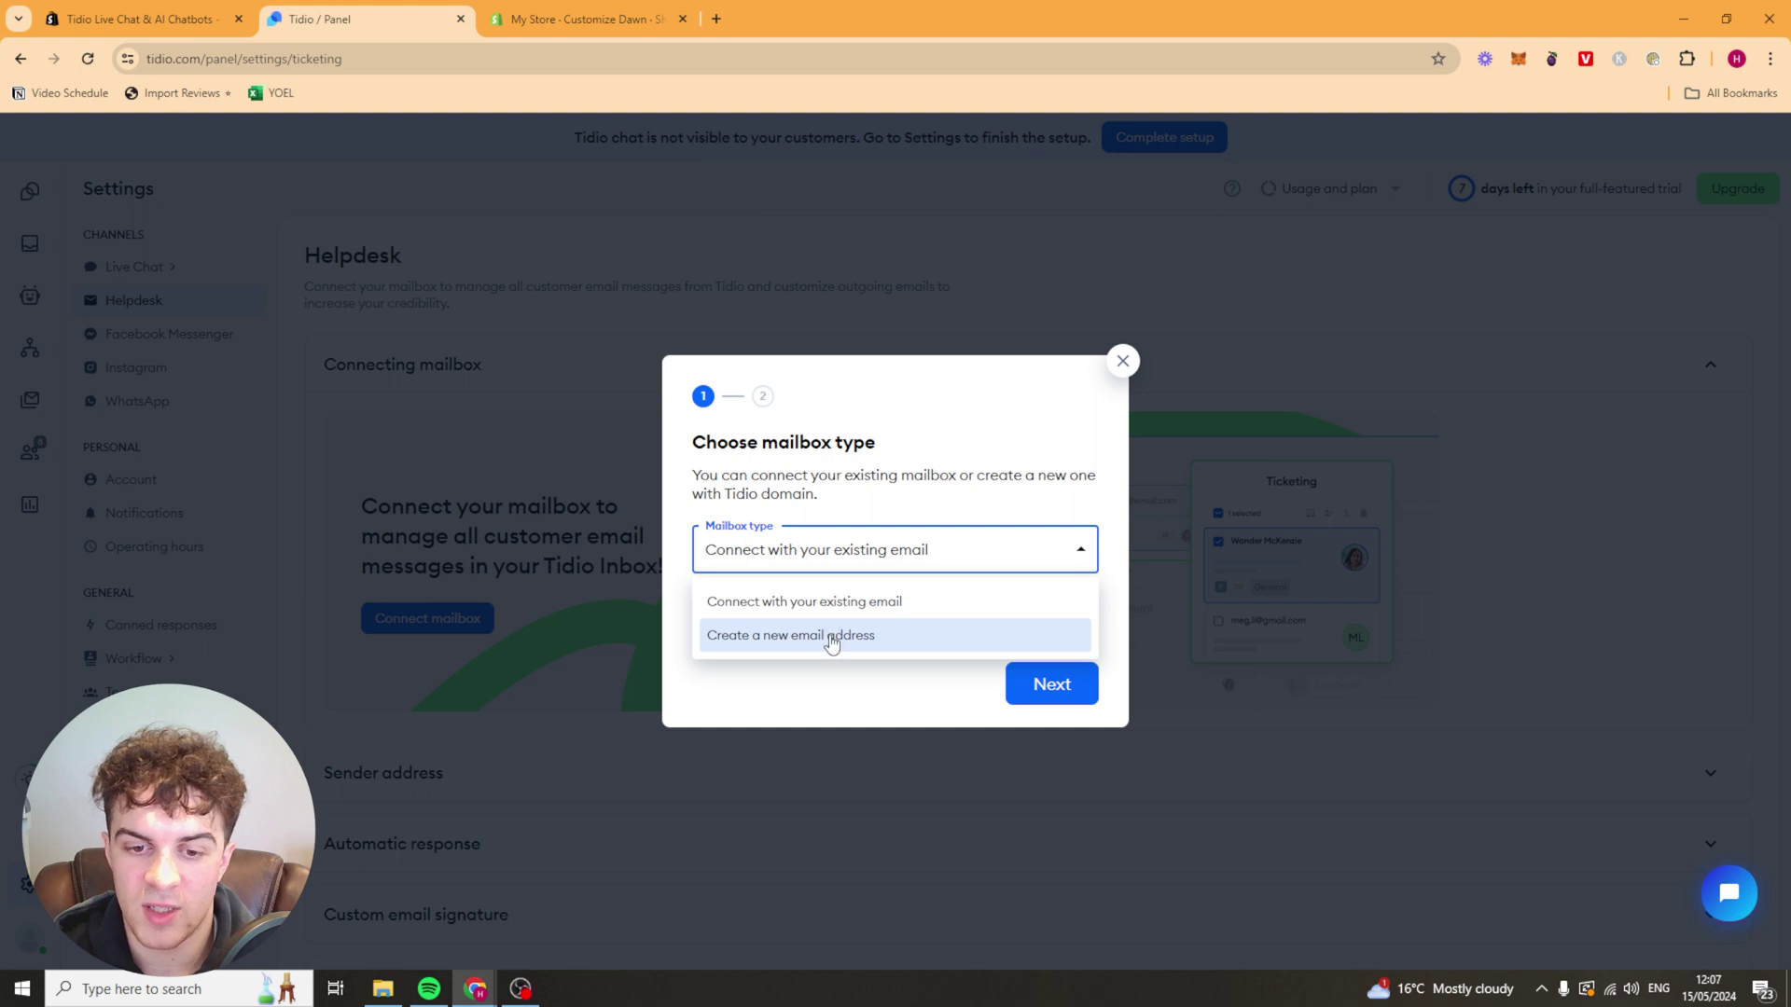
{"action": "left_click", "coordinate": [821, 602]}
{"action": "left_click", "coordinate": [880, 618]}
{"action": "left_click", "coordinate": [867, 501]}
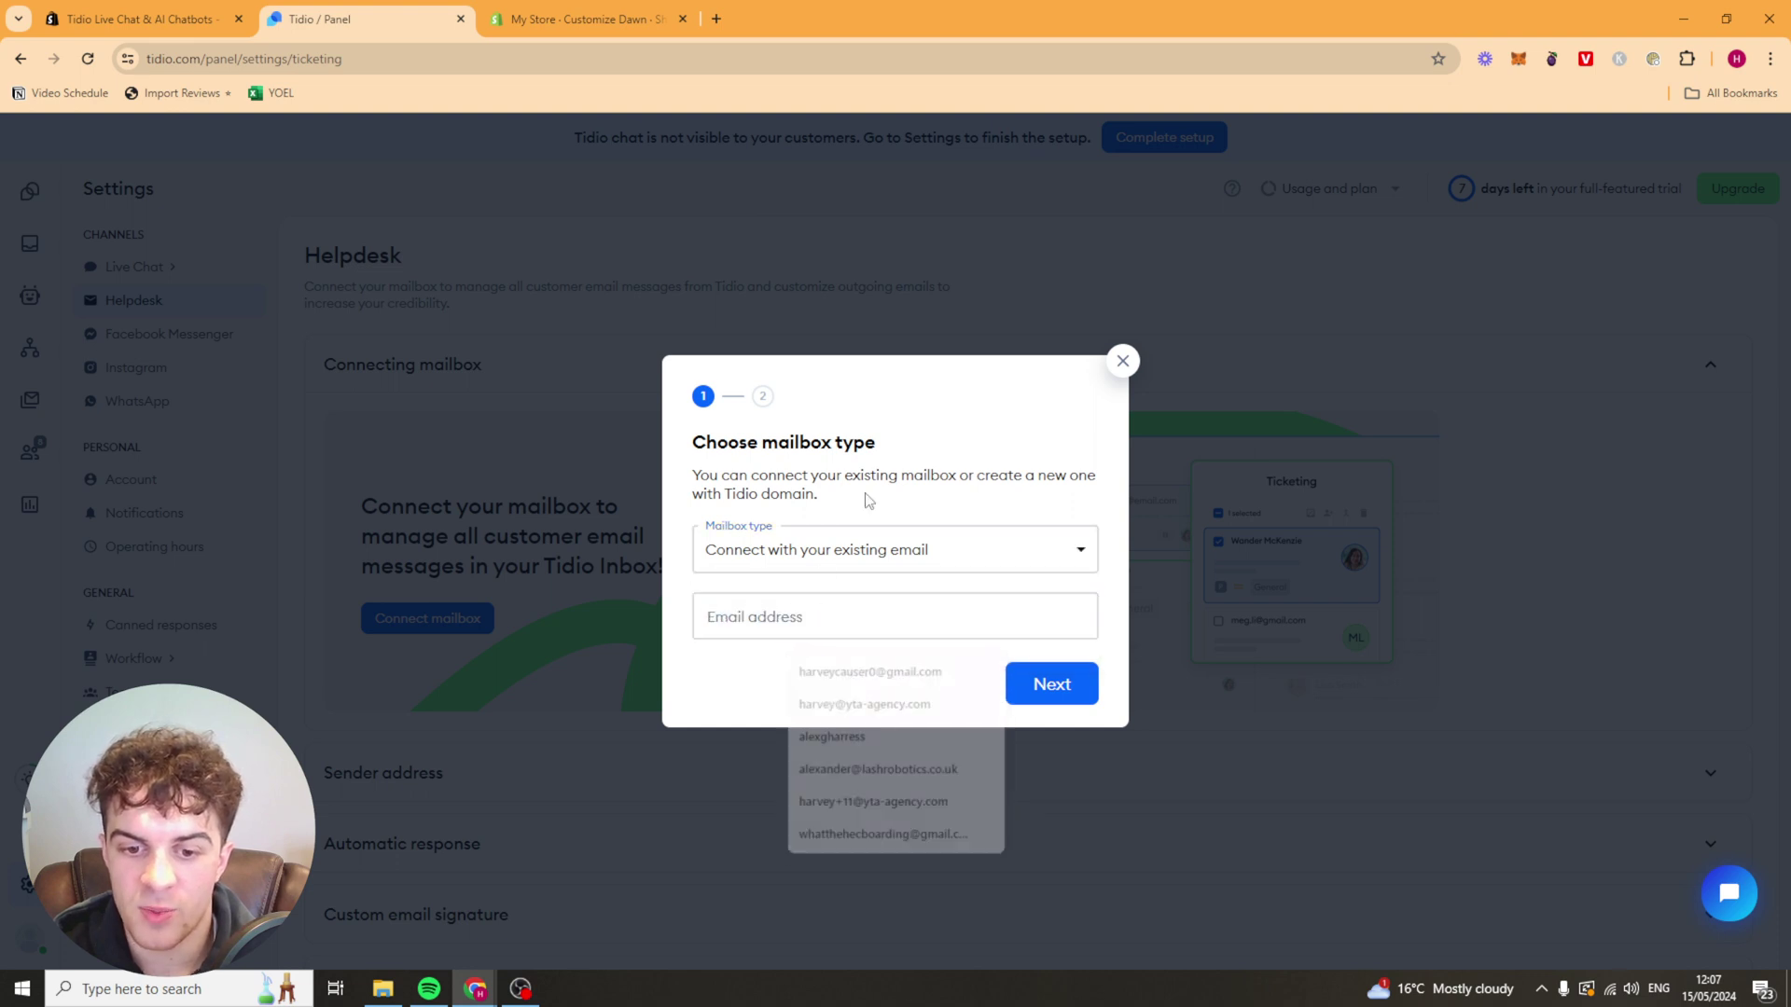
{"action": "left_click", "coordinate": [799, 599]}
{"action": "left_click", "coordinate": [865, 704]}
{"action": "key", "text": "Return"}
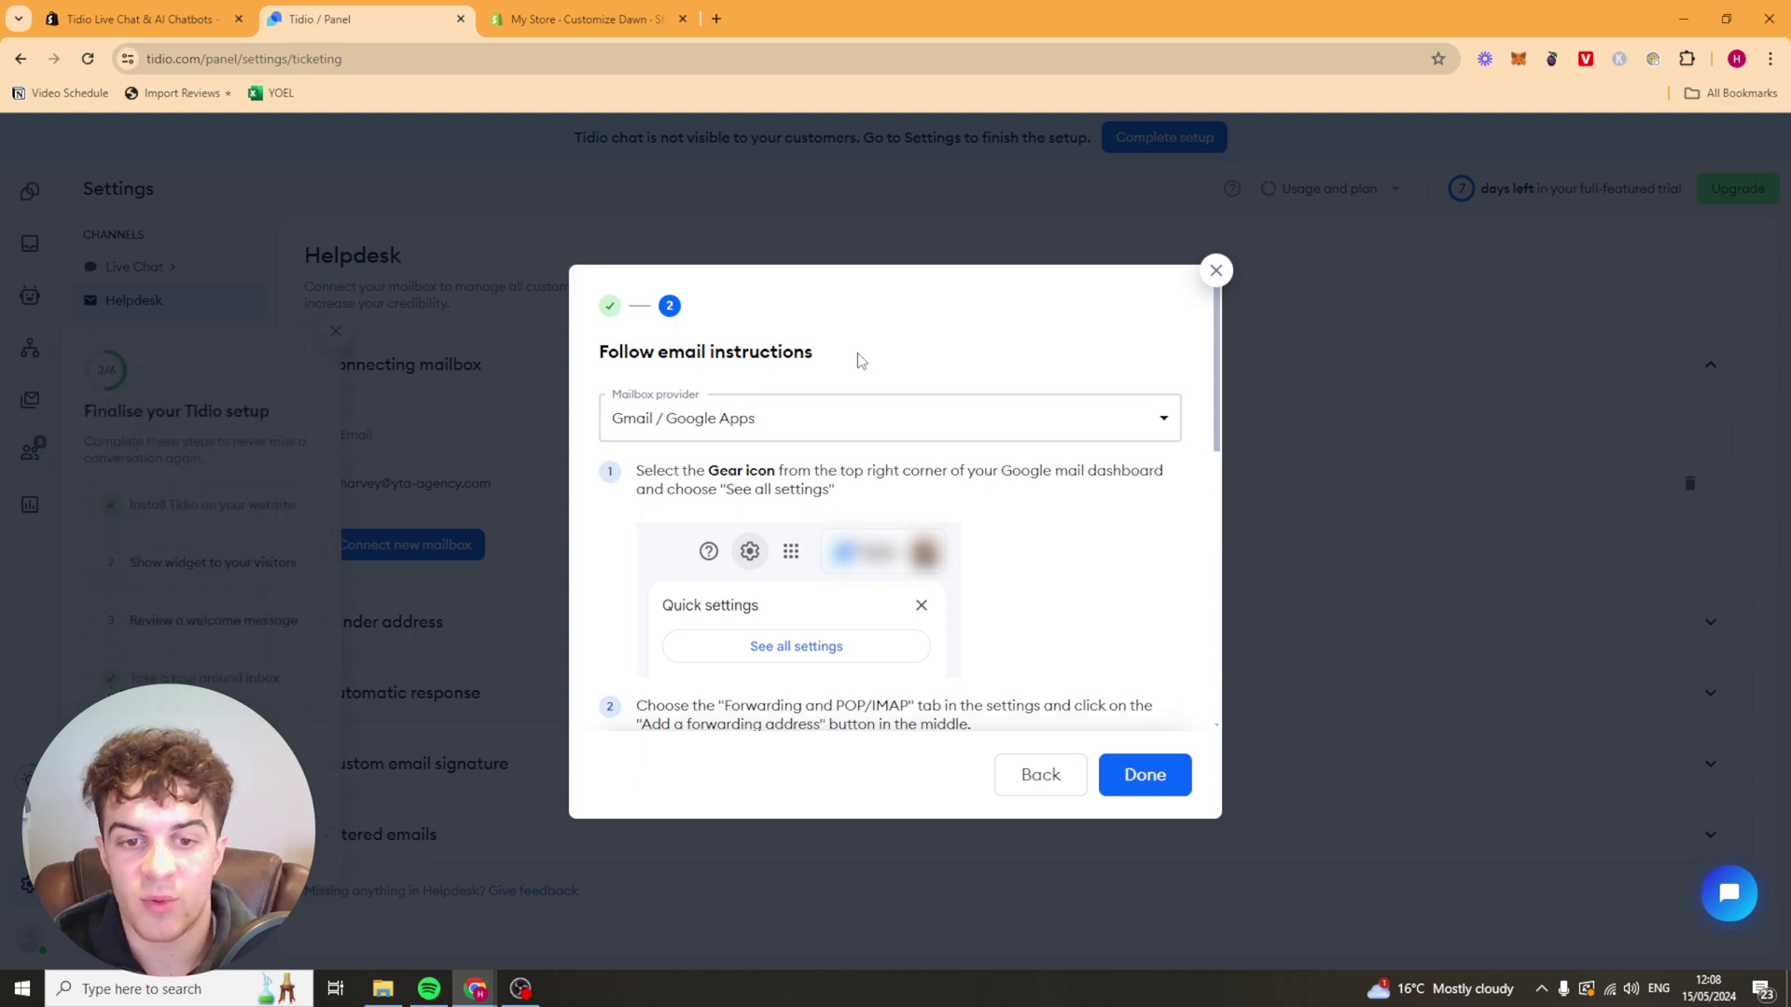
Keep Gmail / Google Apps as the mailbox provider
{"action": "left_click", "coordinate": [730, 416]}
{"action": "scroll", "coordinate": [787, 539], "scroll_direction": "down", "scroll_amount": 1}
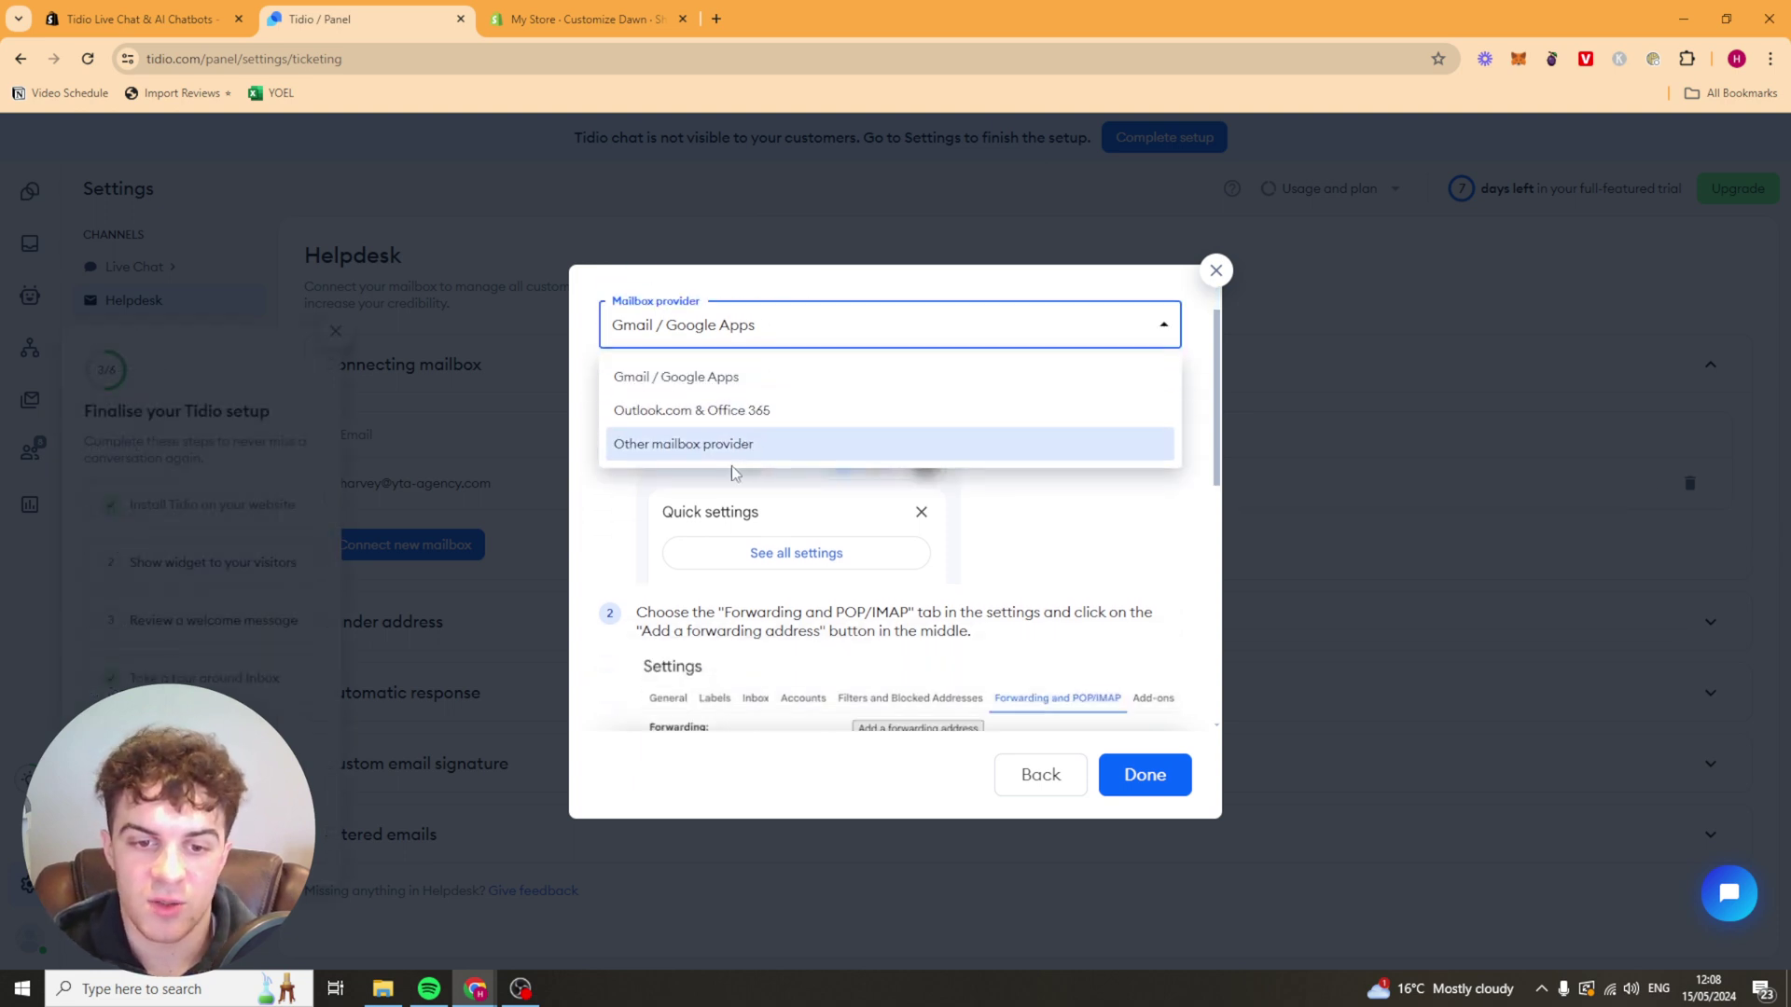
{"action": "scroll", "coordinate": [859, 520], "scroll_direction": "up", "scroll_amount": 1}
{"action": "left_click", "coordinate": [842, 330]}
{"action": "scroll", "coordinate": [784, 523], "scroll_direction": "down", "scroll_amount": 5}
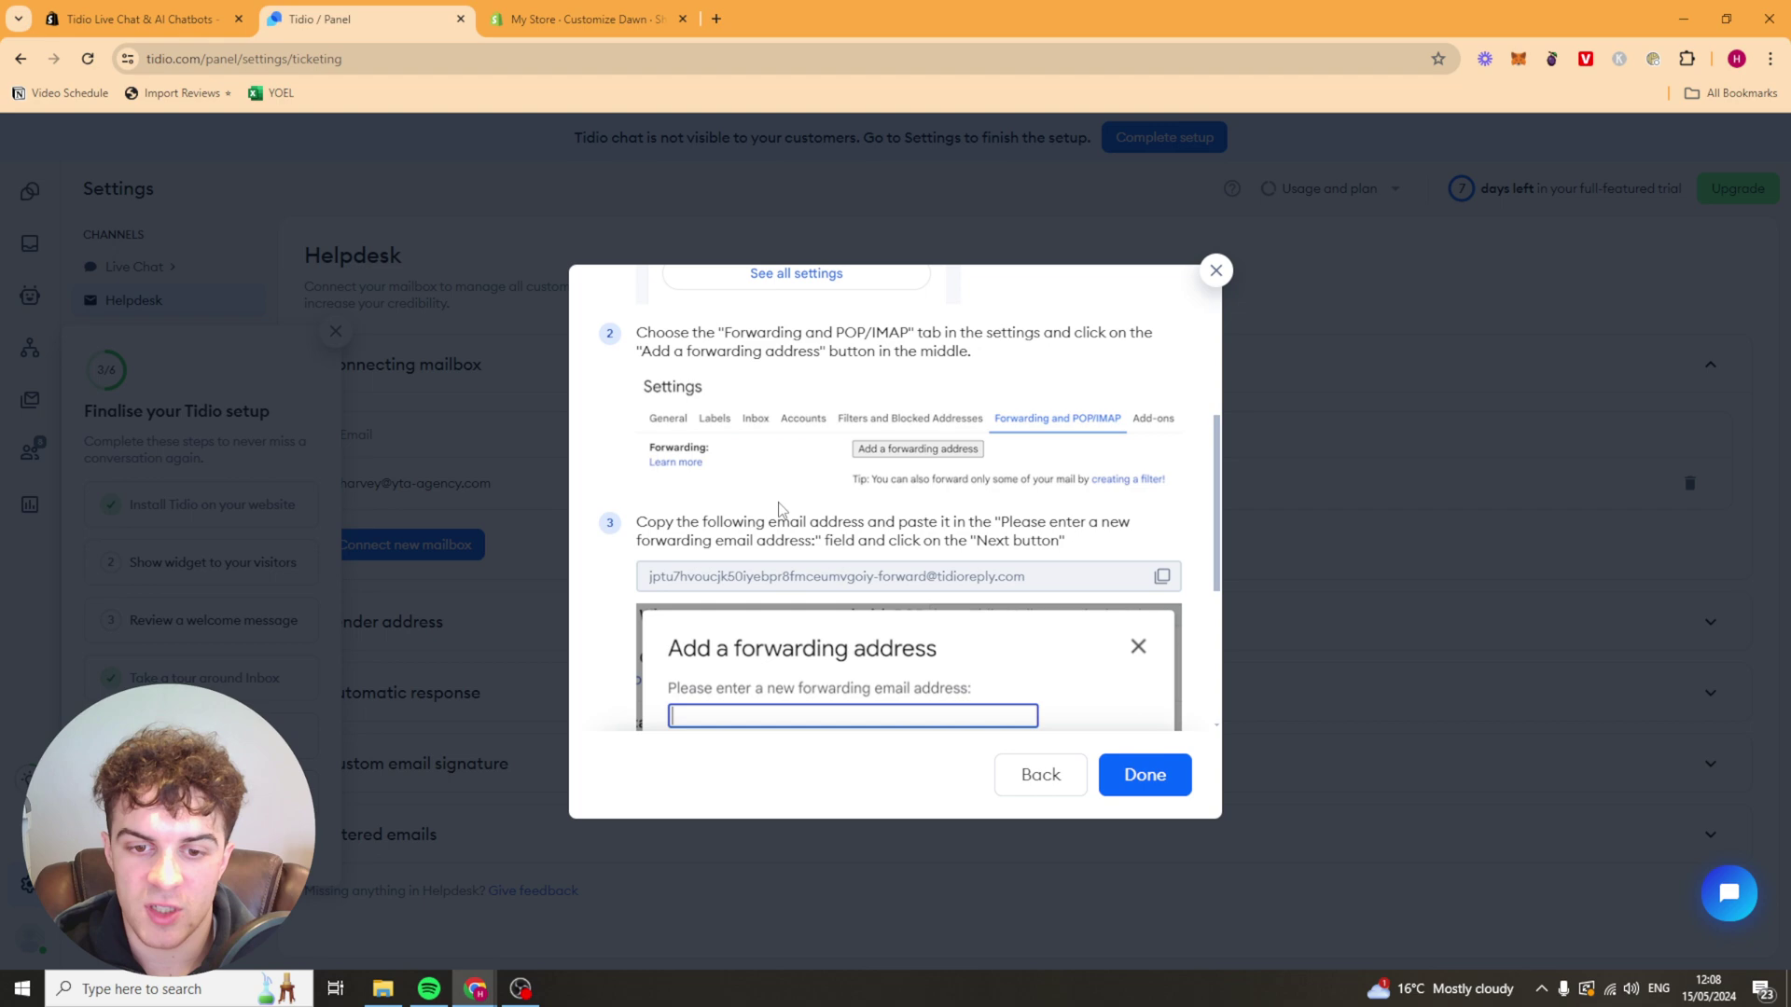
{"action": "scroll", "coordinate": [771, 578], "scroll_direction": "up", "scroll_amount": 3}
{"action": "scroll", "coordinate": [771, 579], "scroll_direction": "up", "scroll_amount": 3}
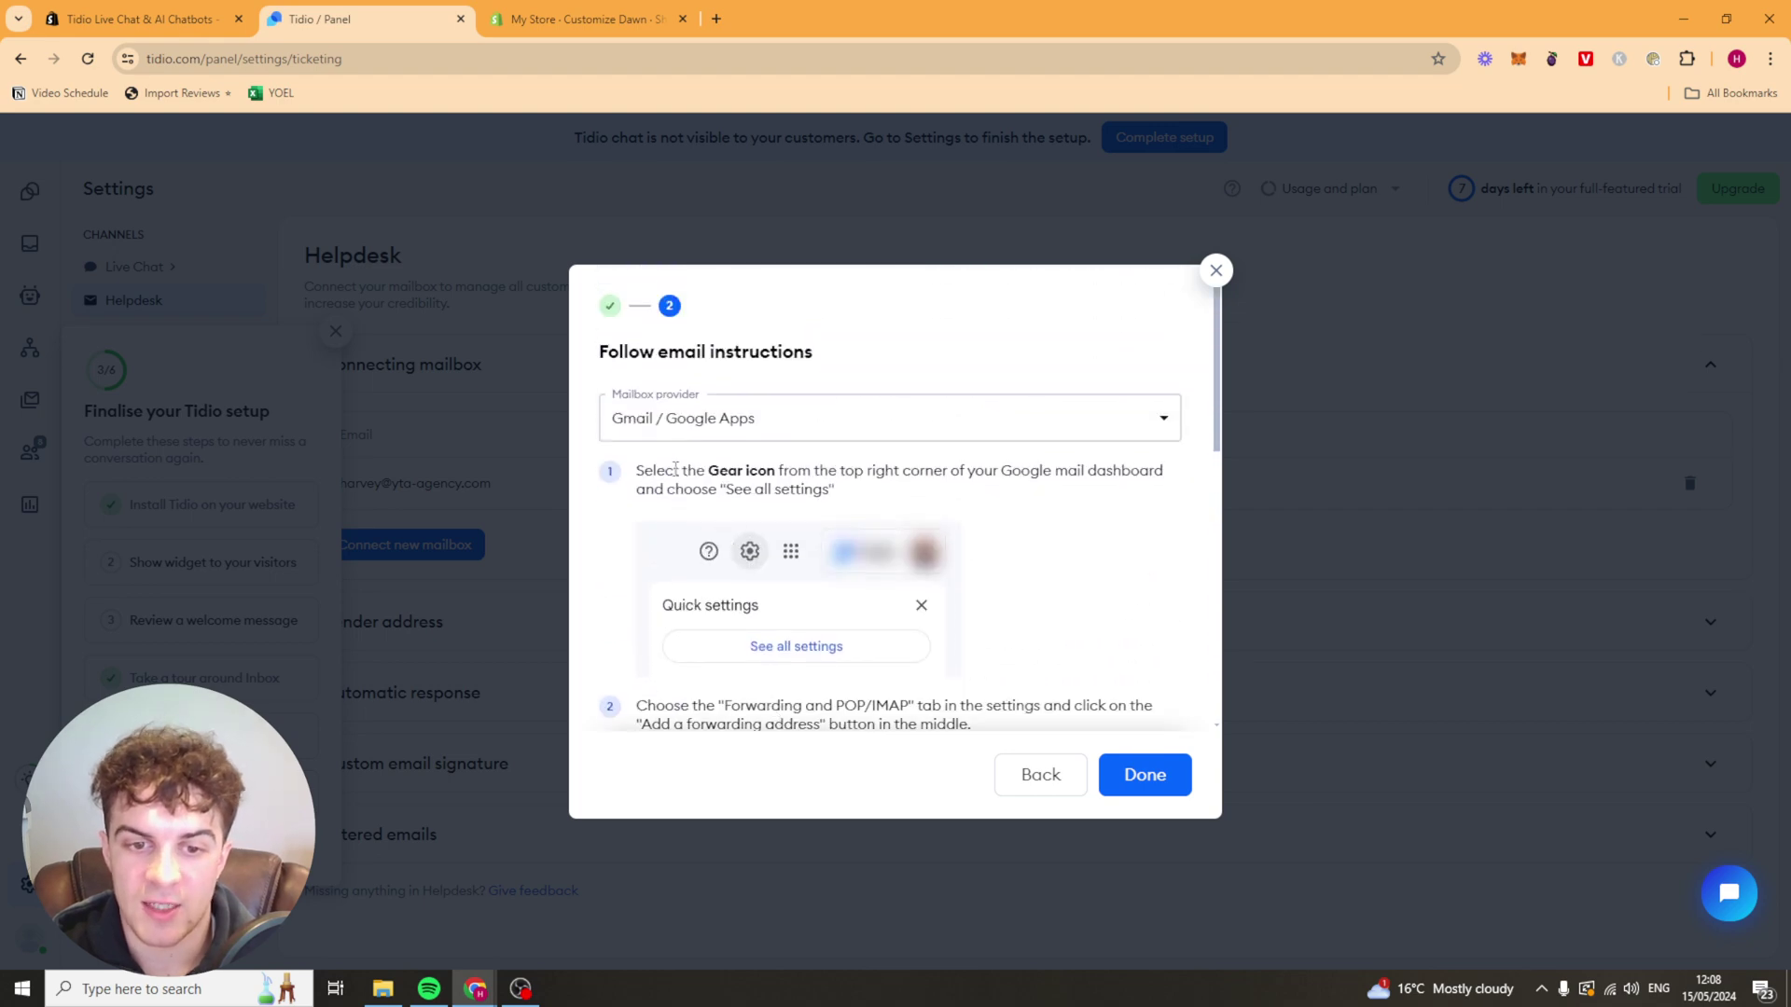
Read through the Gmail forwarding instructions and finish with Done
{"action": "left_click_drag", "start_coordinate": [672, 470], "coordinate": [781, 470]}
{"action": "left_click", "coordinate": [775, 469]}
{"action": "scroll", "coordinate": [775, 469], "scroll_direction": "down", "scroll_amount": 4}
{"action": "left_click_drag", "start_coordinate": [708, 332], "coordinate": [917, 334]}
{"action": "triple_click", "coordinate": [917, 336]}
{"action": "scroll", "coordinate": [912, 410], "scroll_direction": "down", "scroll_amount": 1}
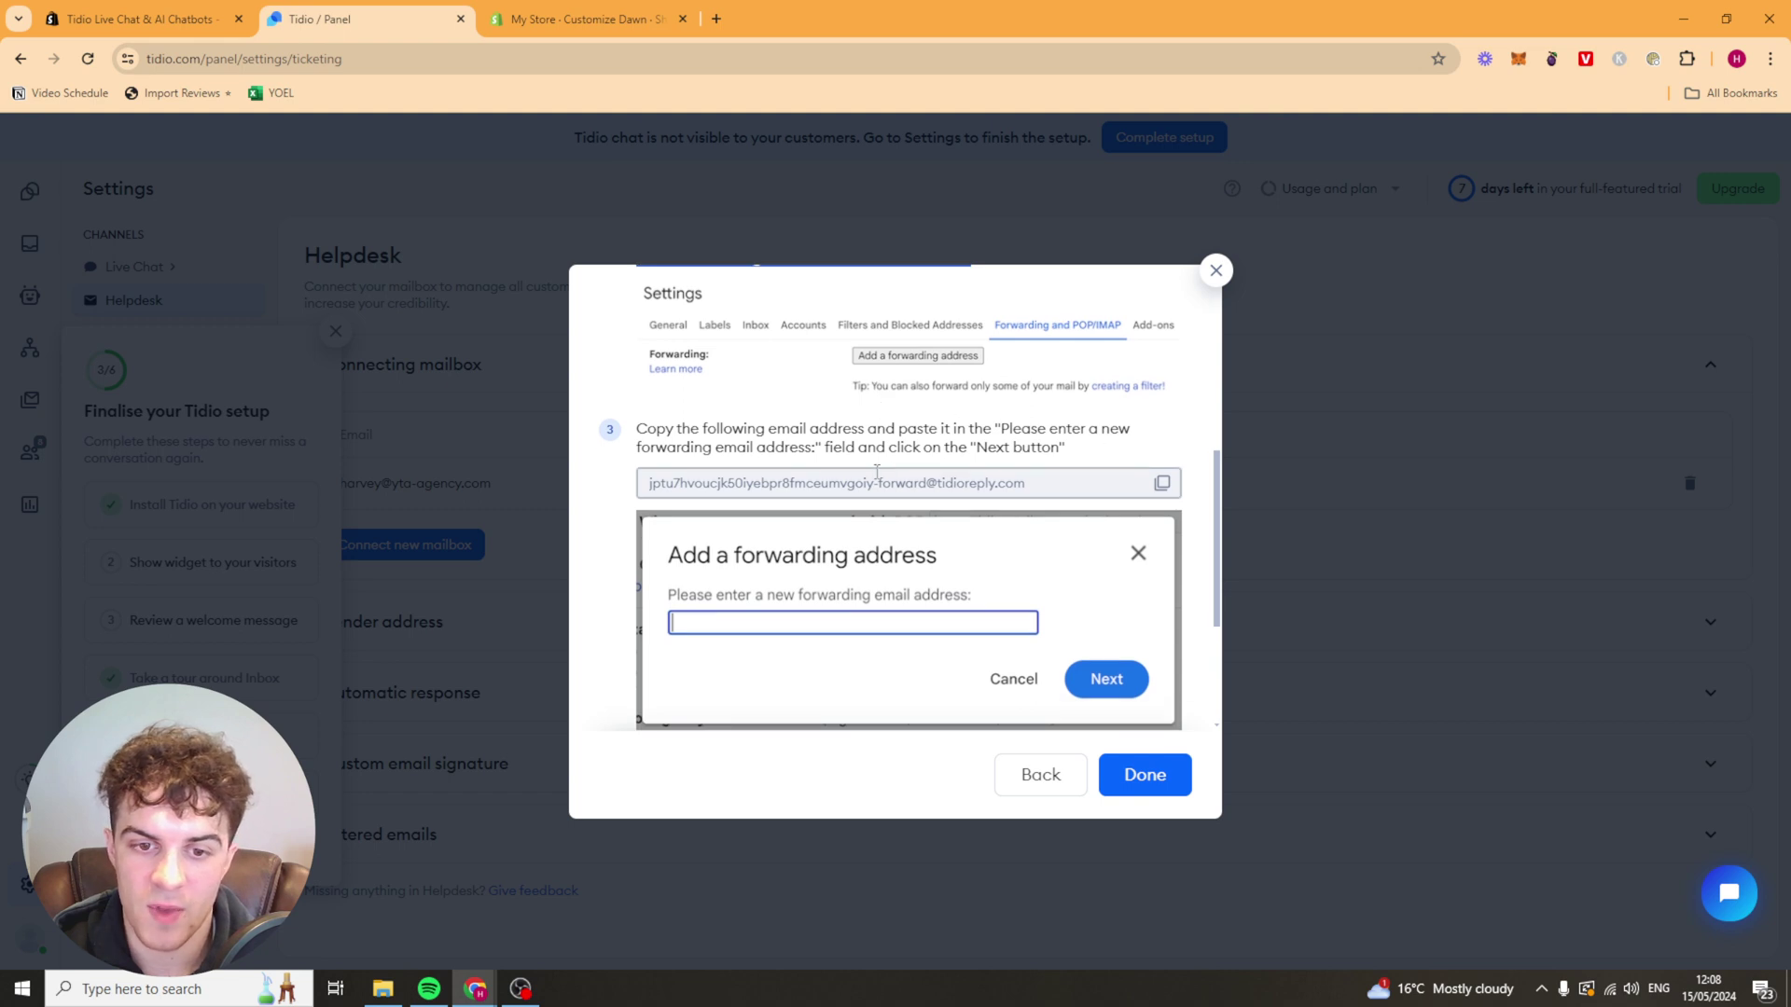
{"action": "scroll", "coordinate": [895, 457], "scroll_direction": "down", "scroll_amount": 3}
{"action": "scroll", "coordinate": [903, 544], "scroll_direction": "up", "scroll_amount": 2}
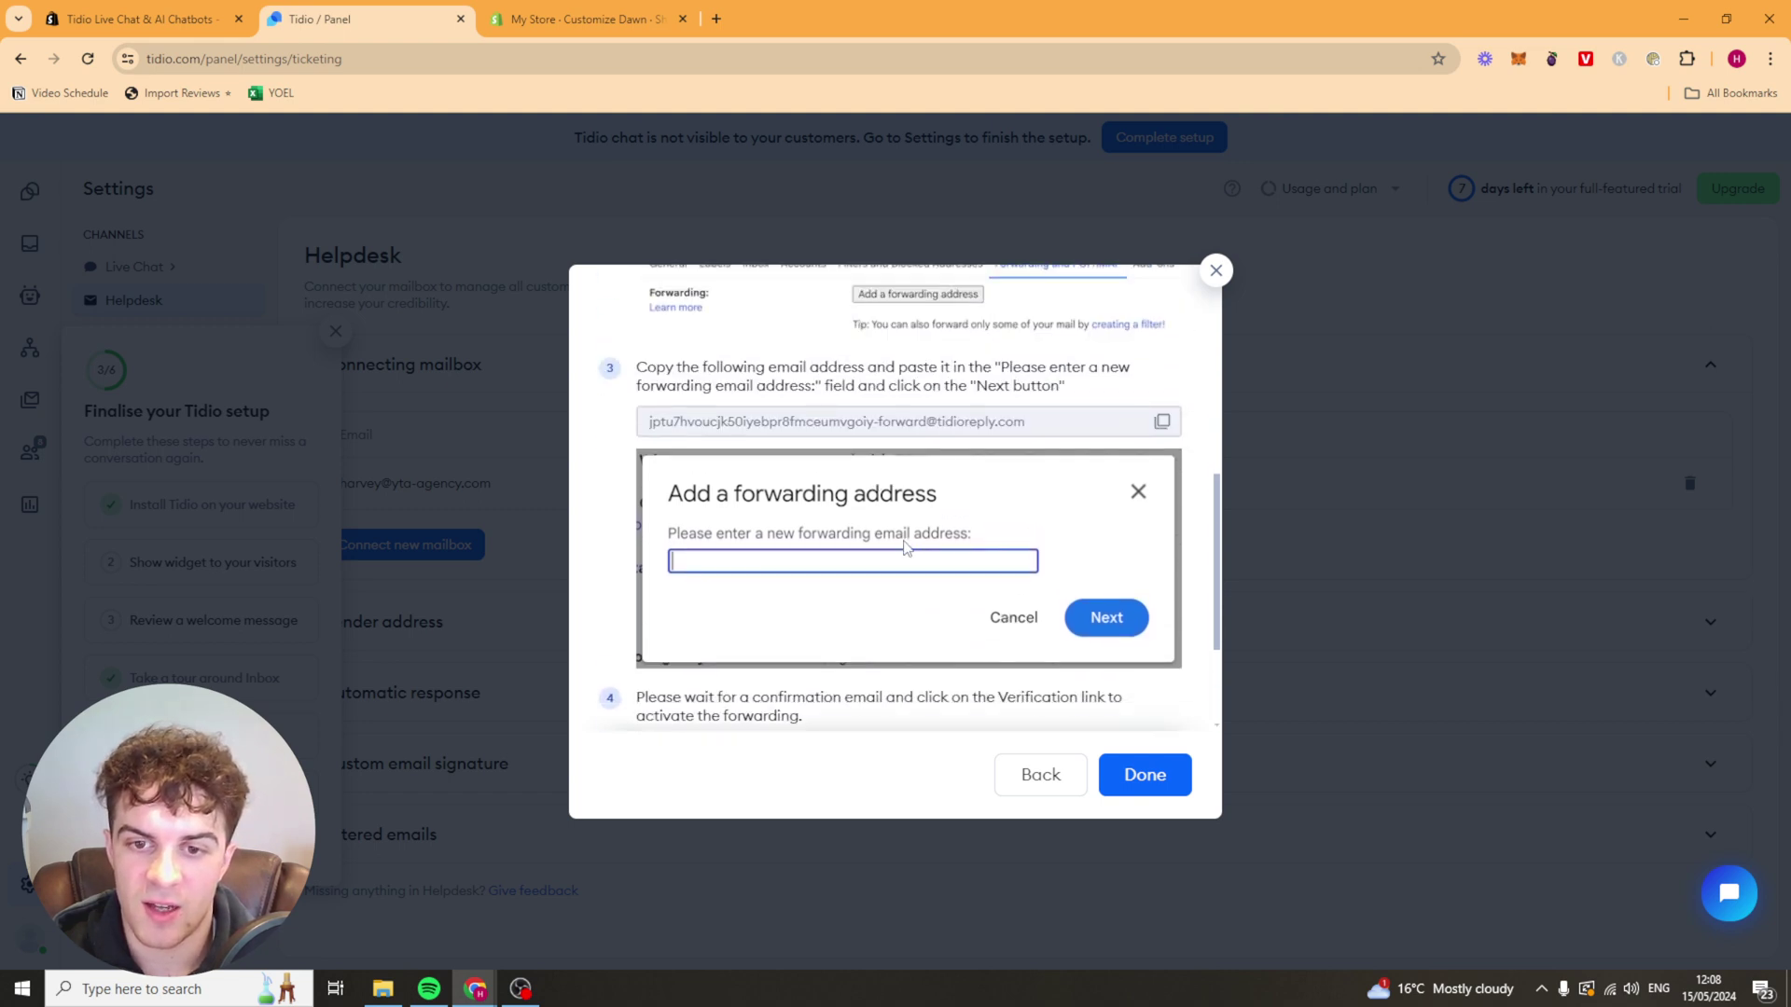
{"action": "scroll", "coordinate": [905, 548], "scroll_direction": "down", "scroll_amount": 2}
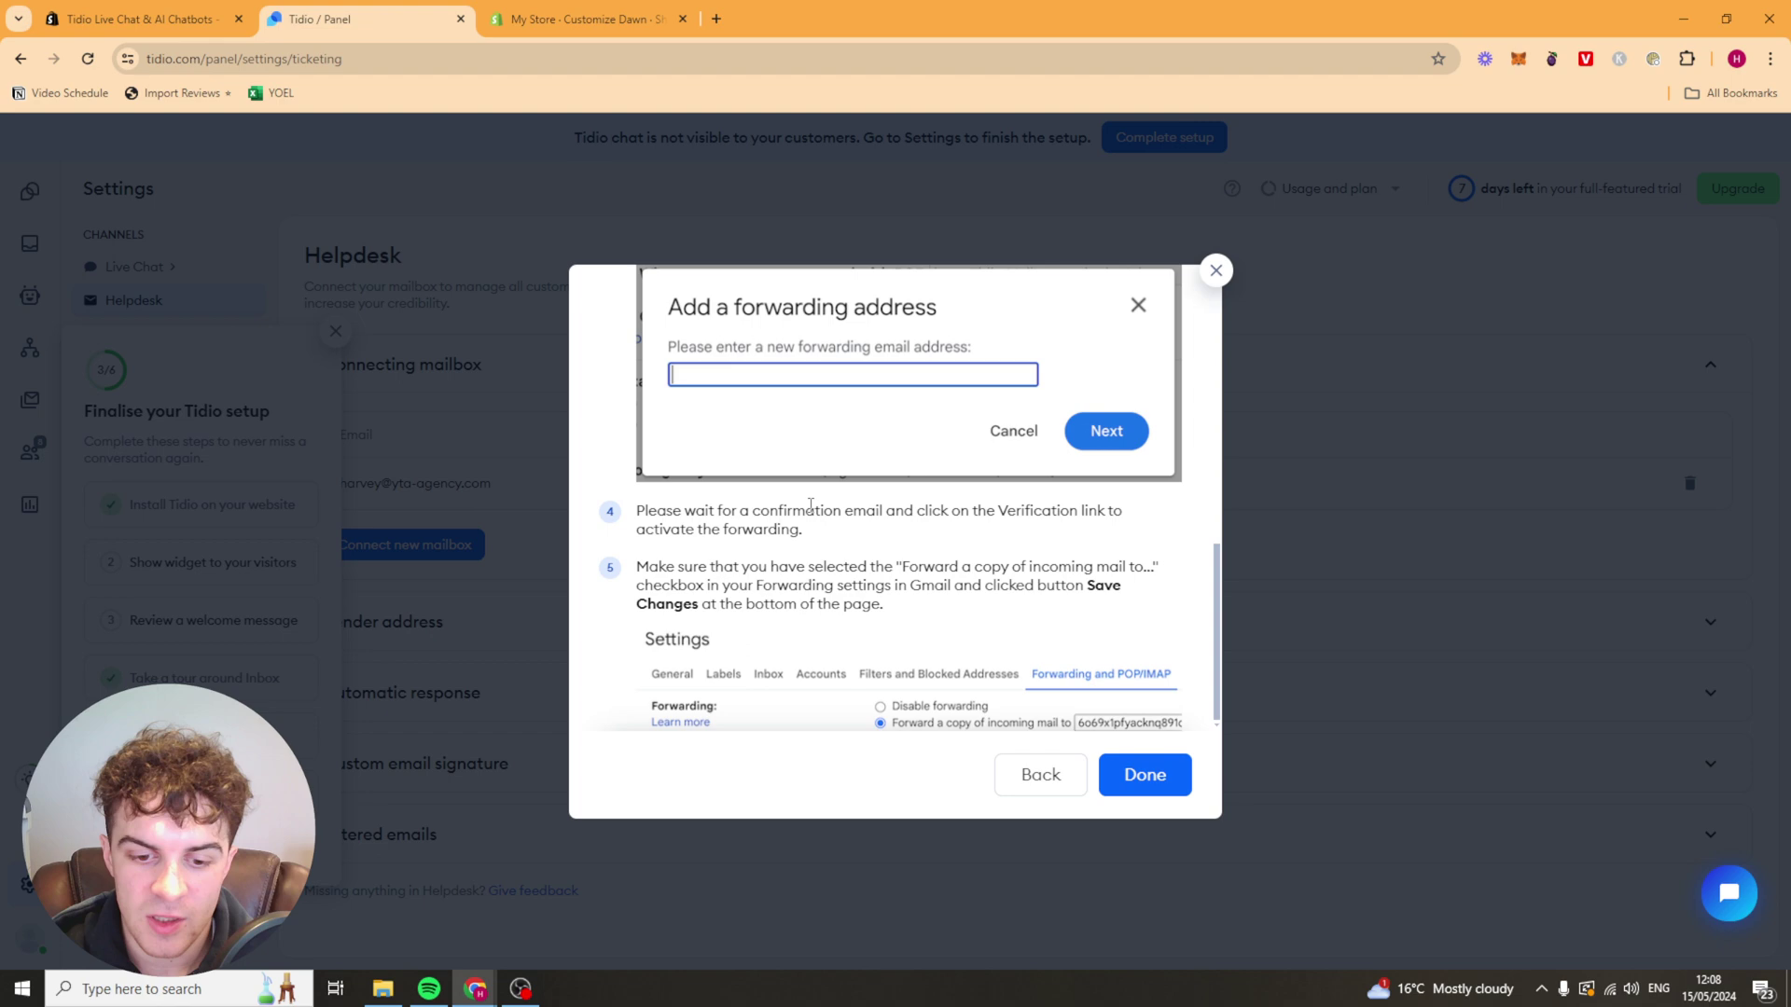
{"action": "left_click", "coordinate": [1171, 781]}
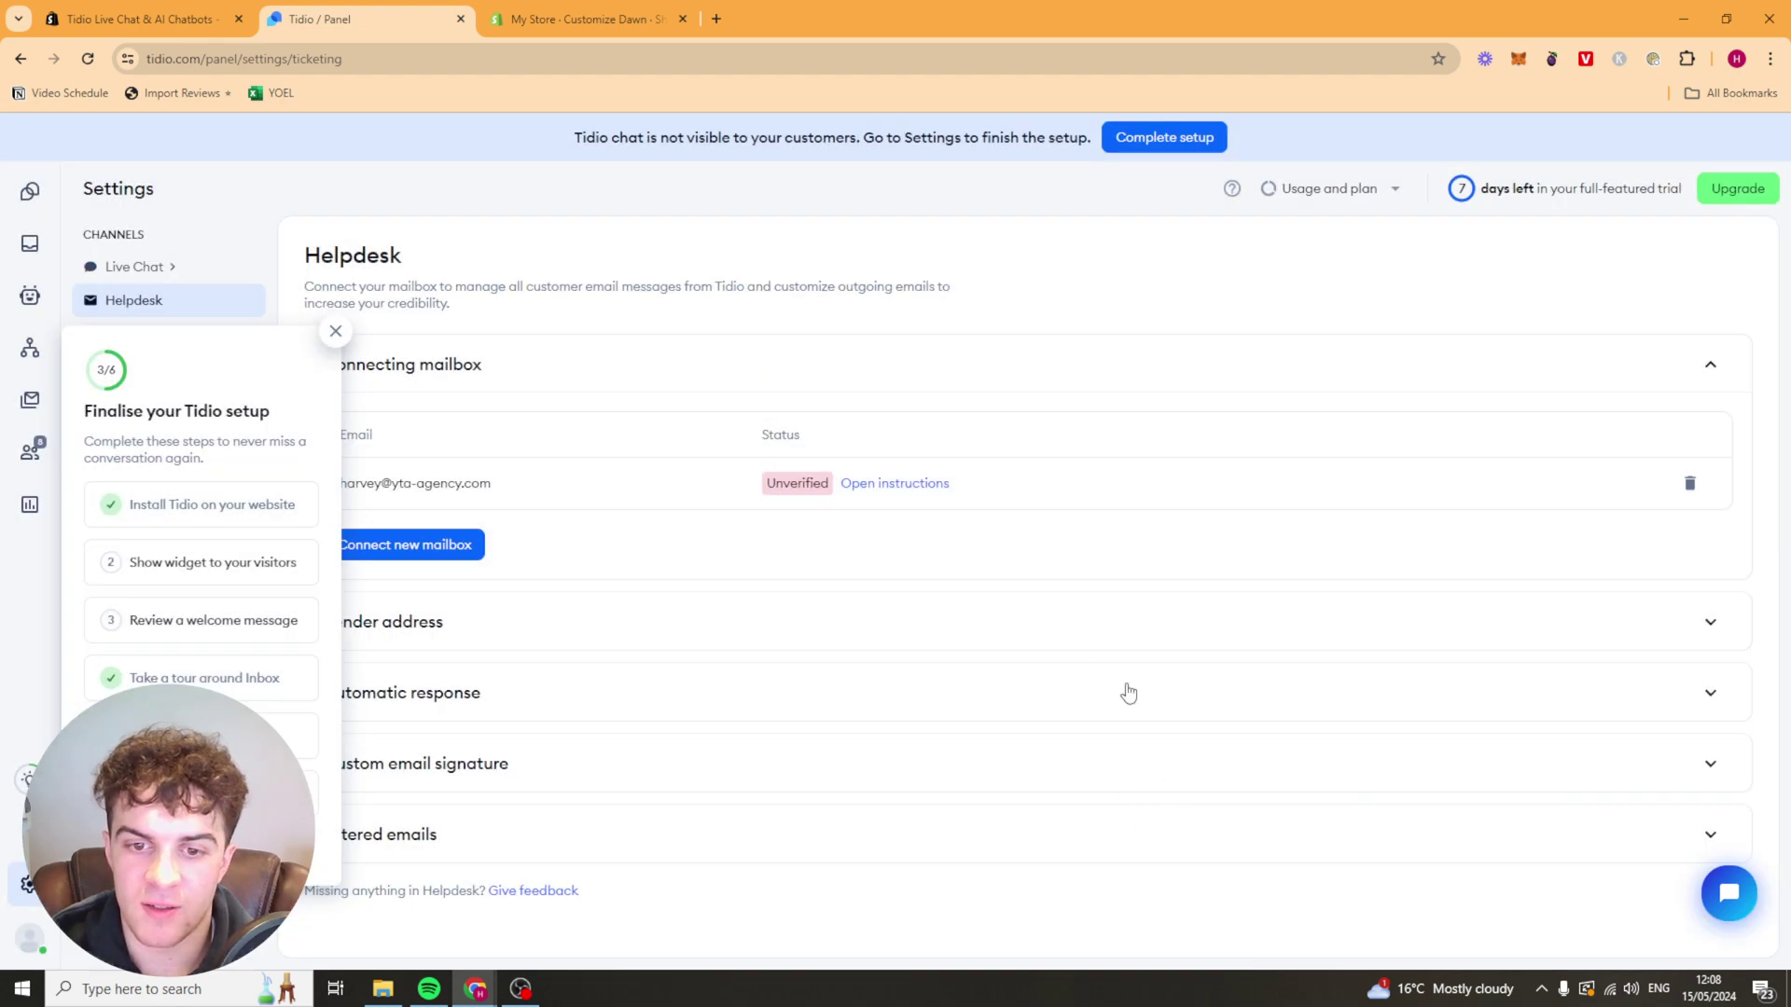
Close the setup popup, expand Sender address, and expand then collapse Automatic response
{"action": "left_click", "coordinate": [335, 332]}
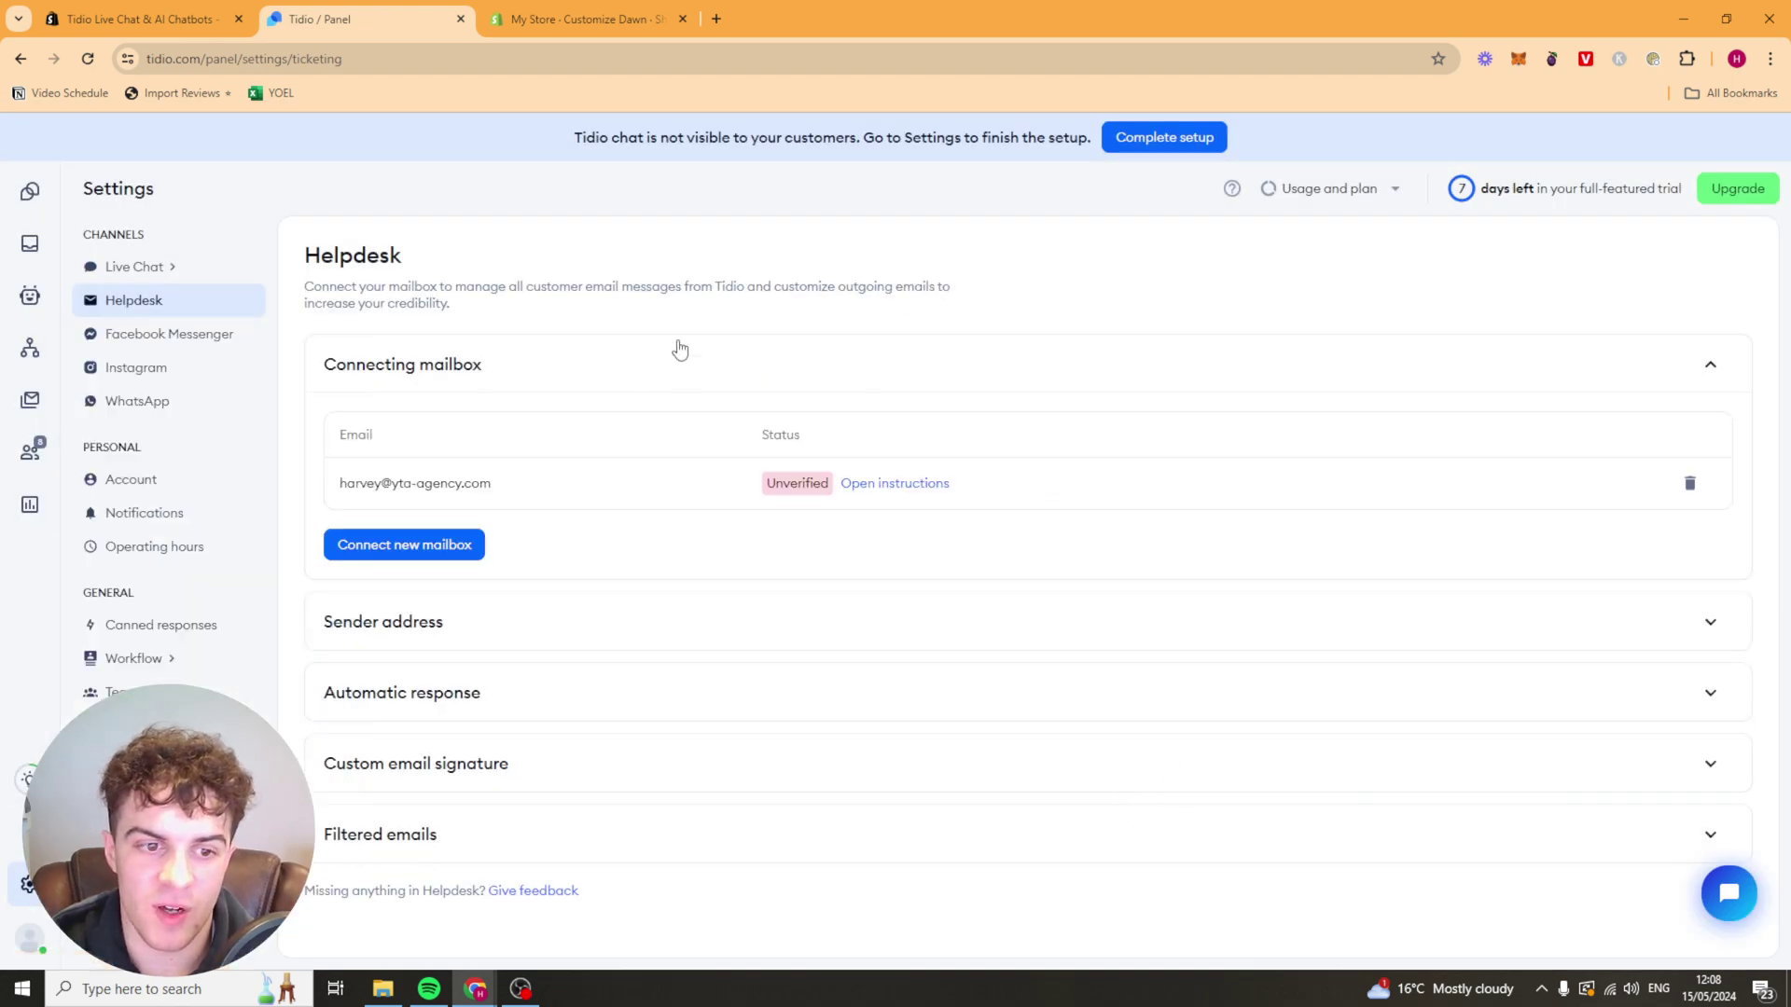
{"action": "left_click", "coordinate": [521, 631]}
{"action": "scroll", "coordinate": [640, 627], "scroll_direction": "down", "scroll_amount": 2}
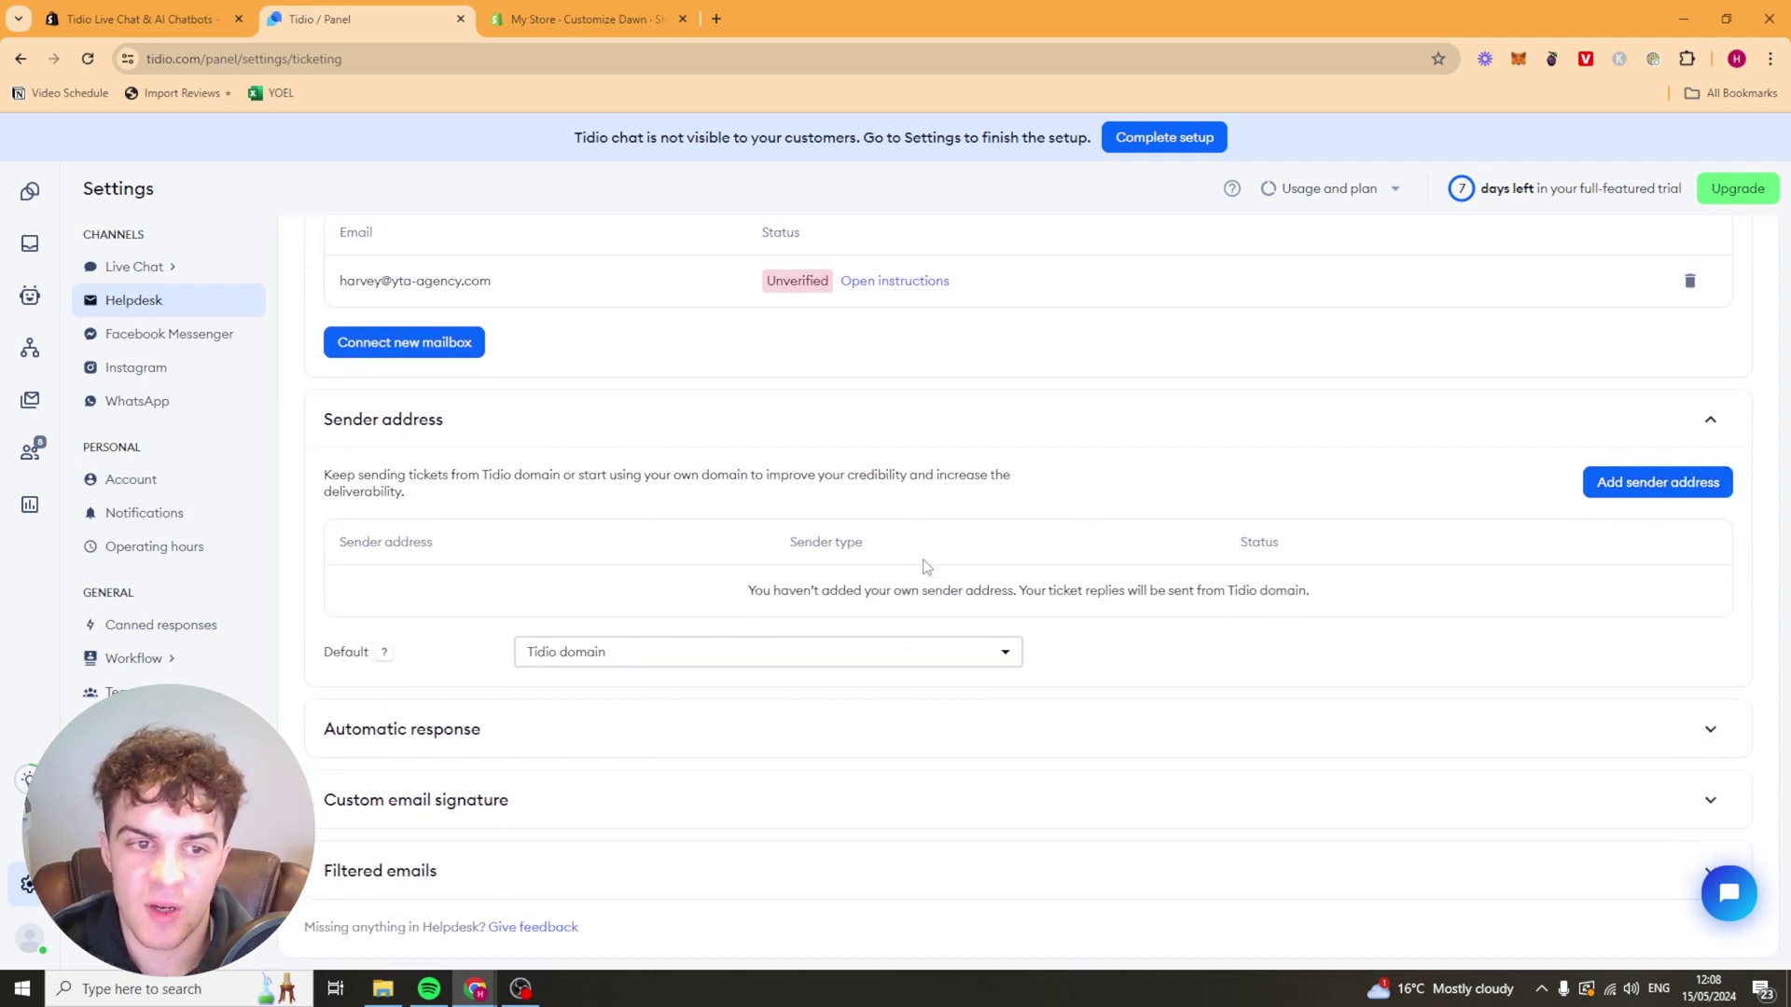
{"action": "left_click", "coordinate": [680, 730]}
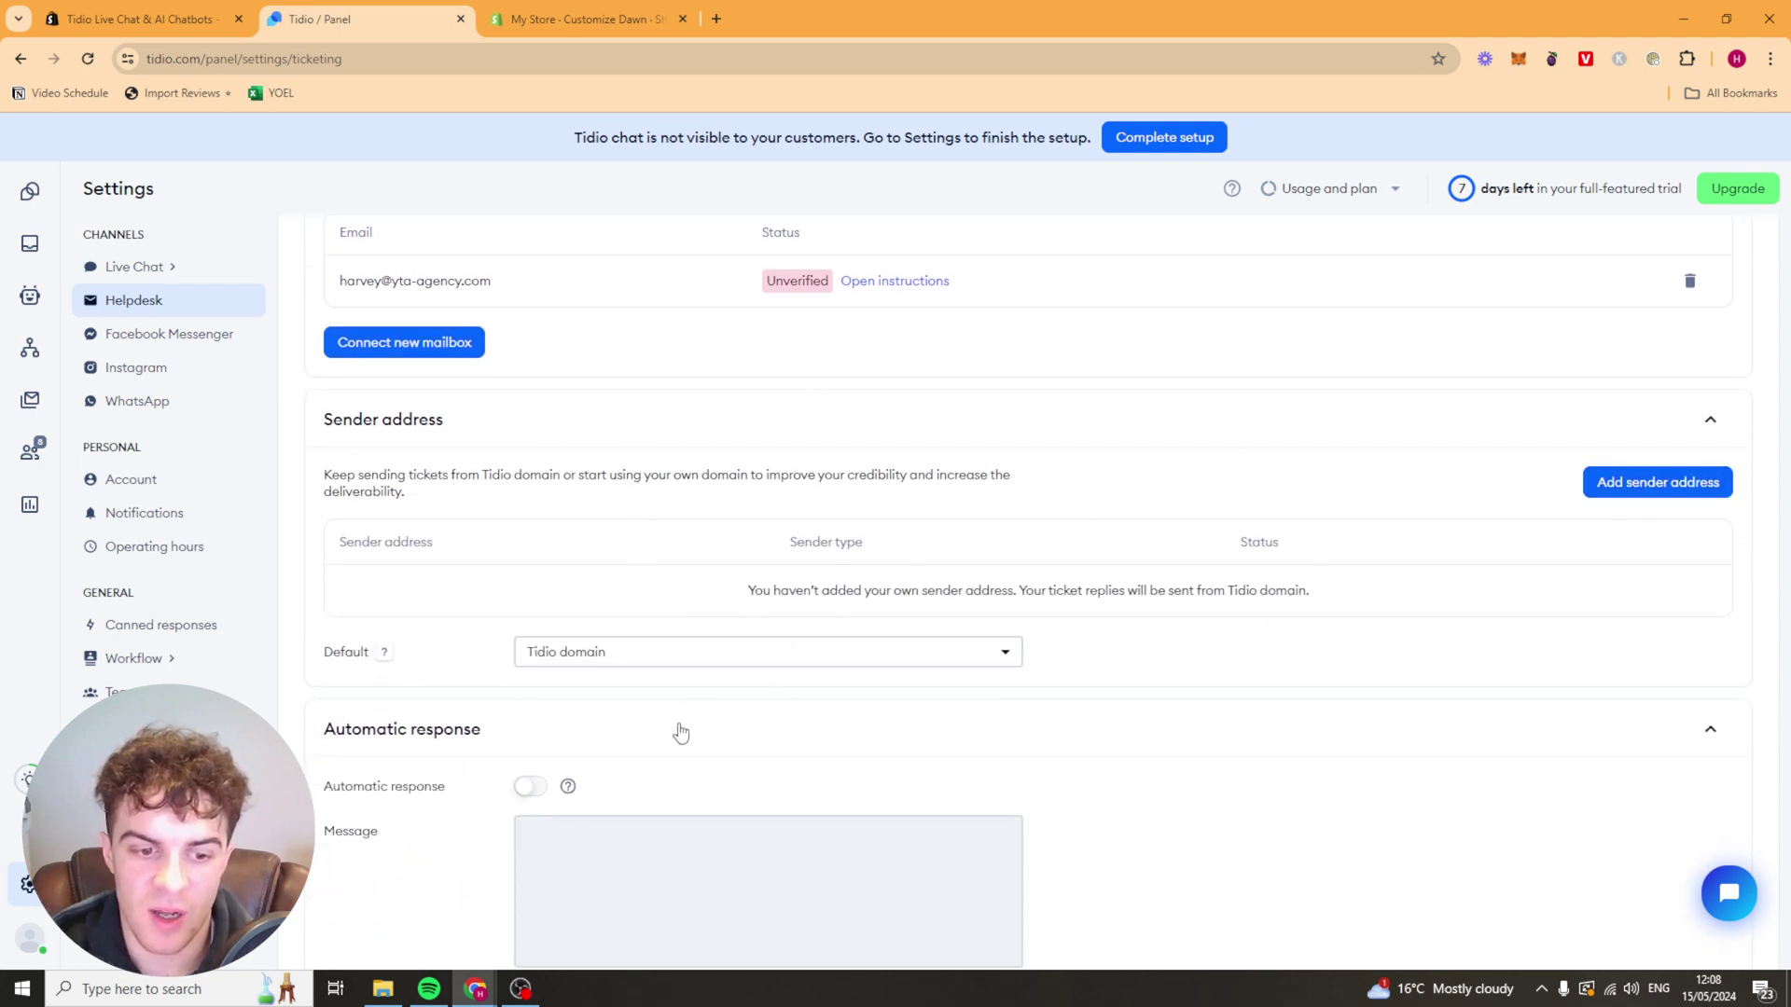
{"action": "scroll", "coordinate": [607, 576], "scroll_direction": "down", "scroll_amount": 2}
{"action": "left_click", "coordinate": [607, 576]}
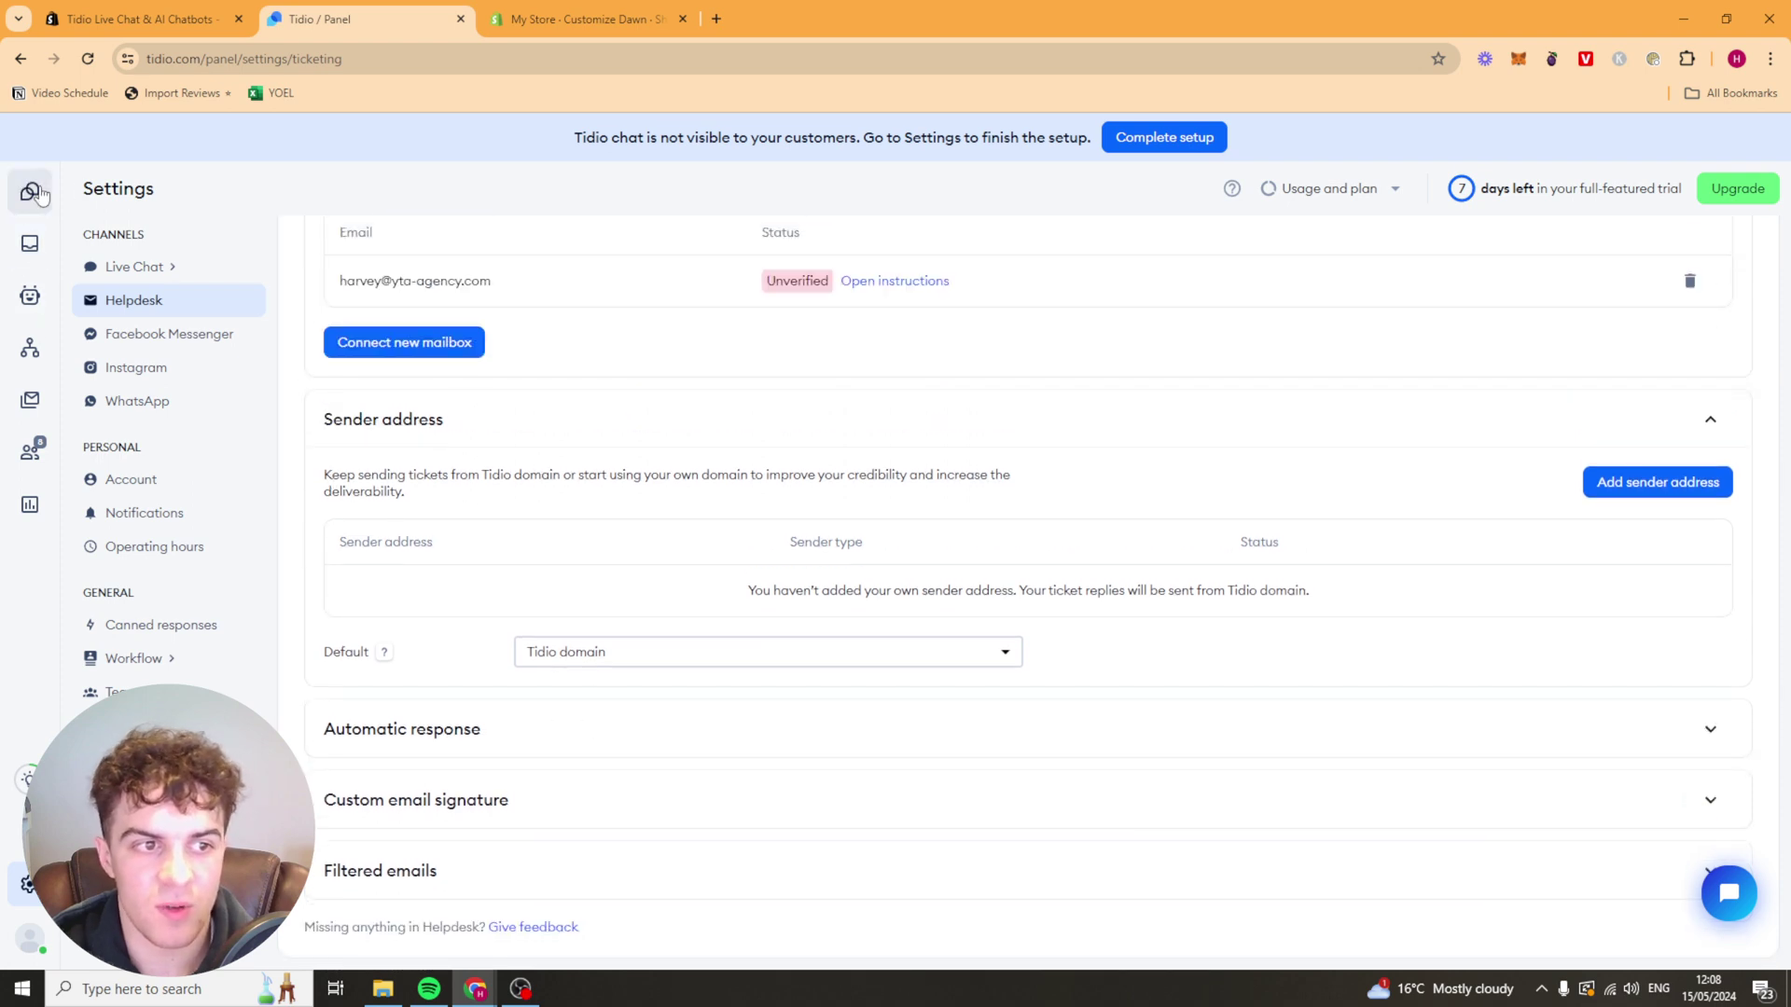
Open Connect your domain from step 6, close it unconnected, and go to the Dashboard
{"action": "left_click", "coordinate": [20, 60]}
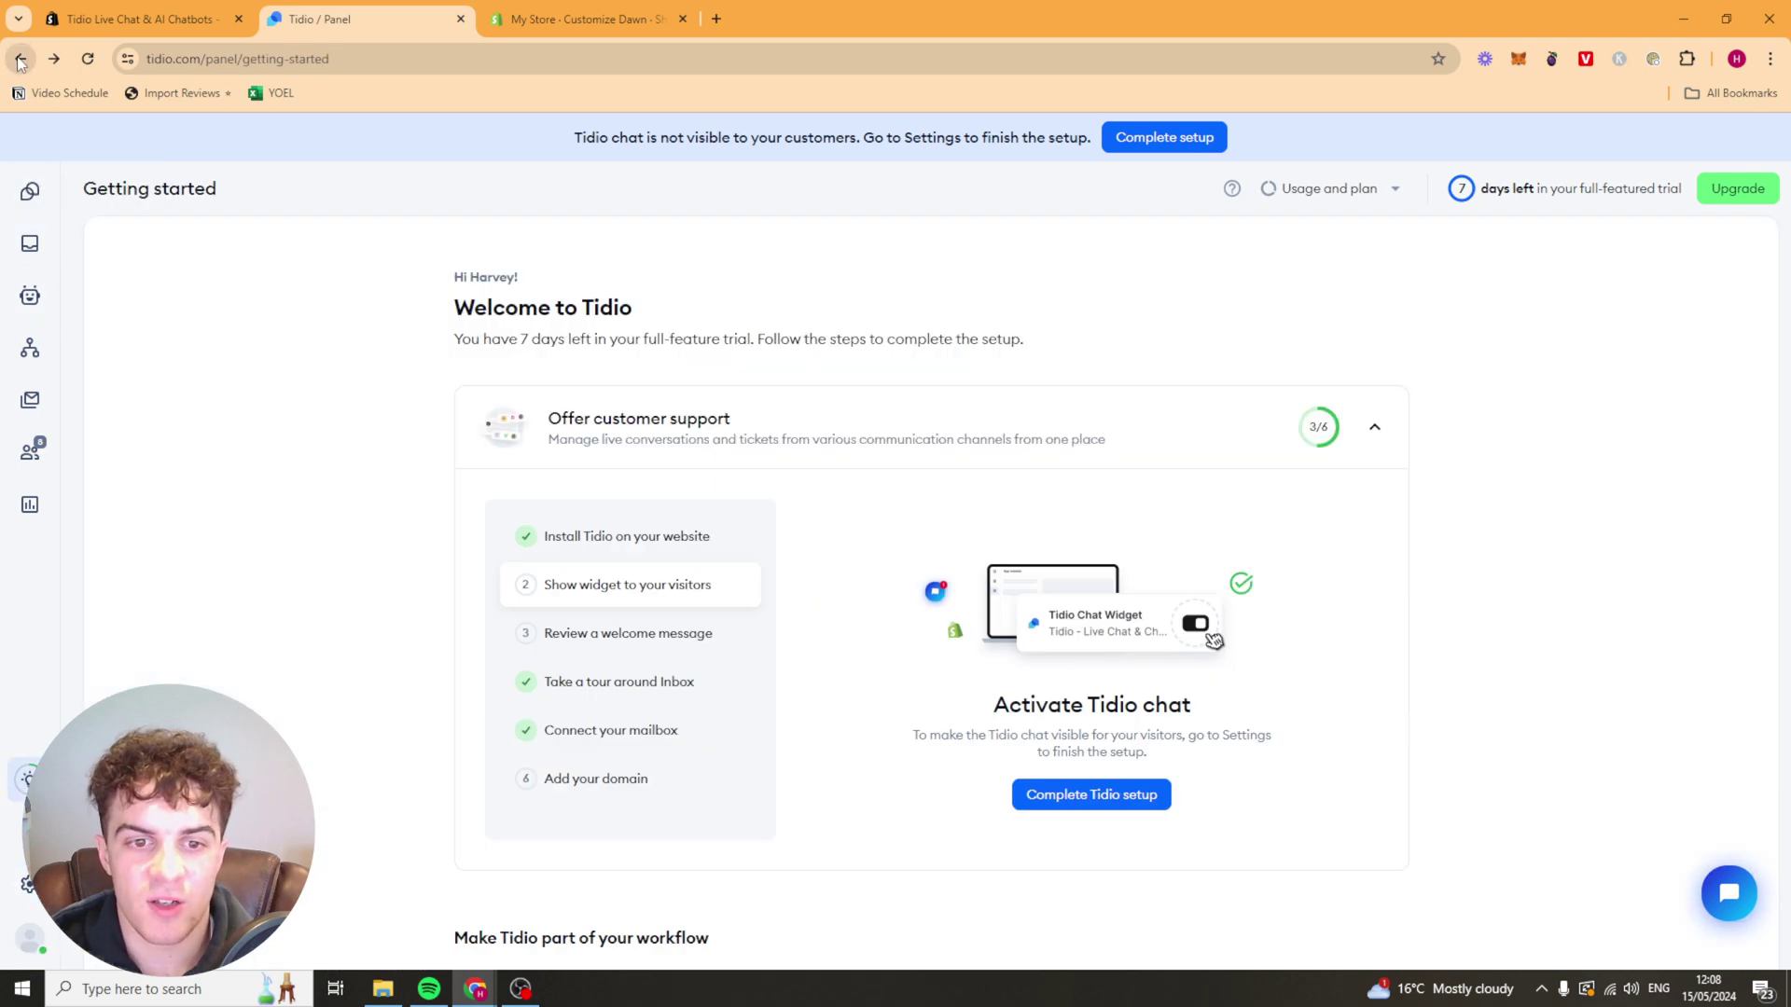
{"action": "left_click", "coordinate": [630, 779]}
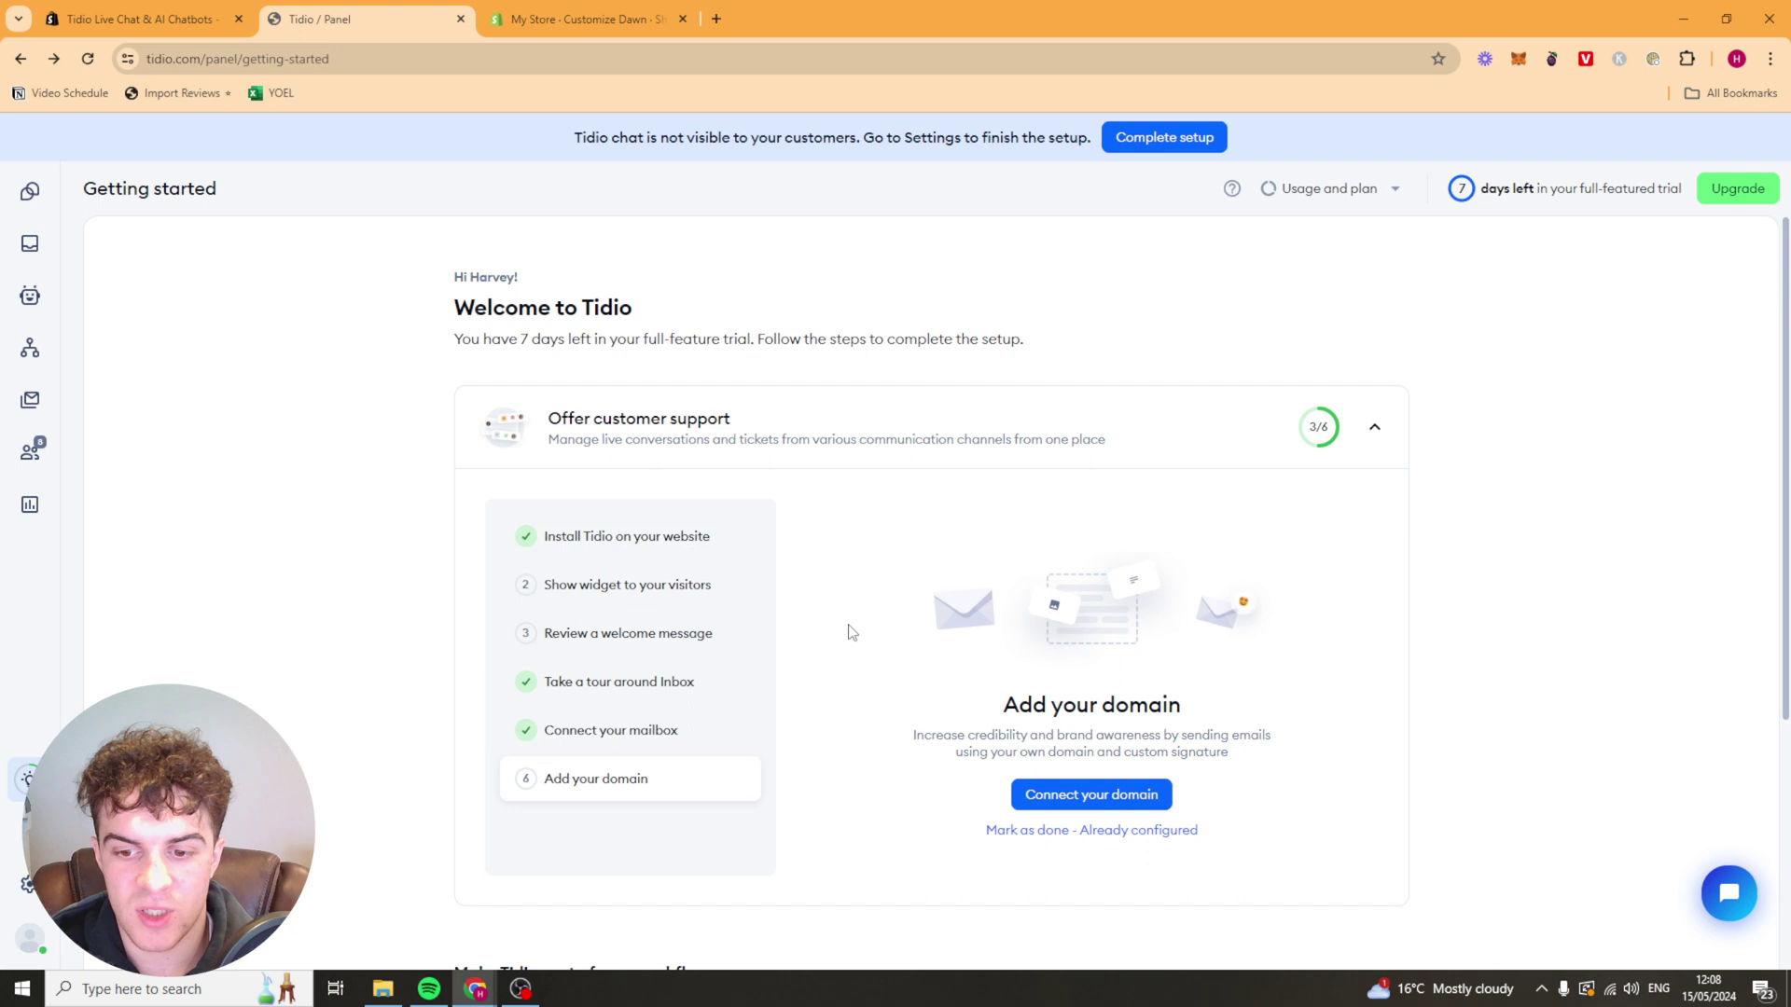
{"action": "left_click", "coordinate": [1140, 798]}
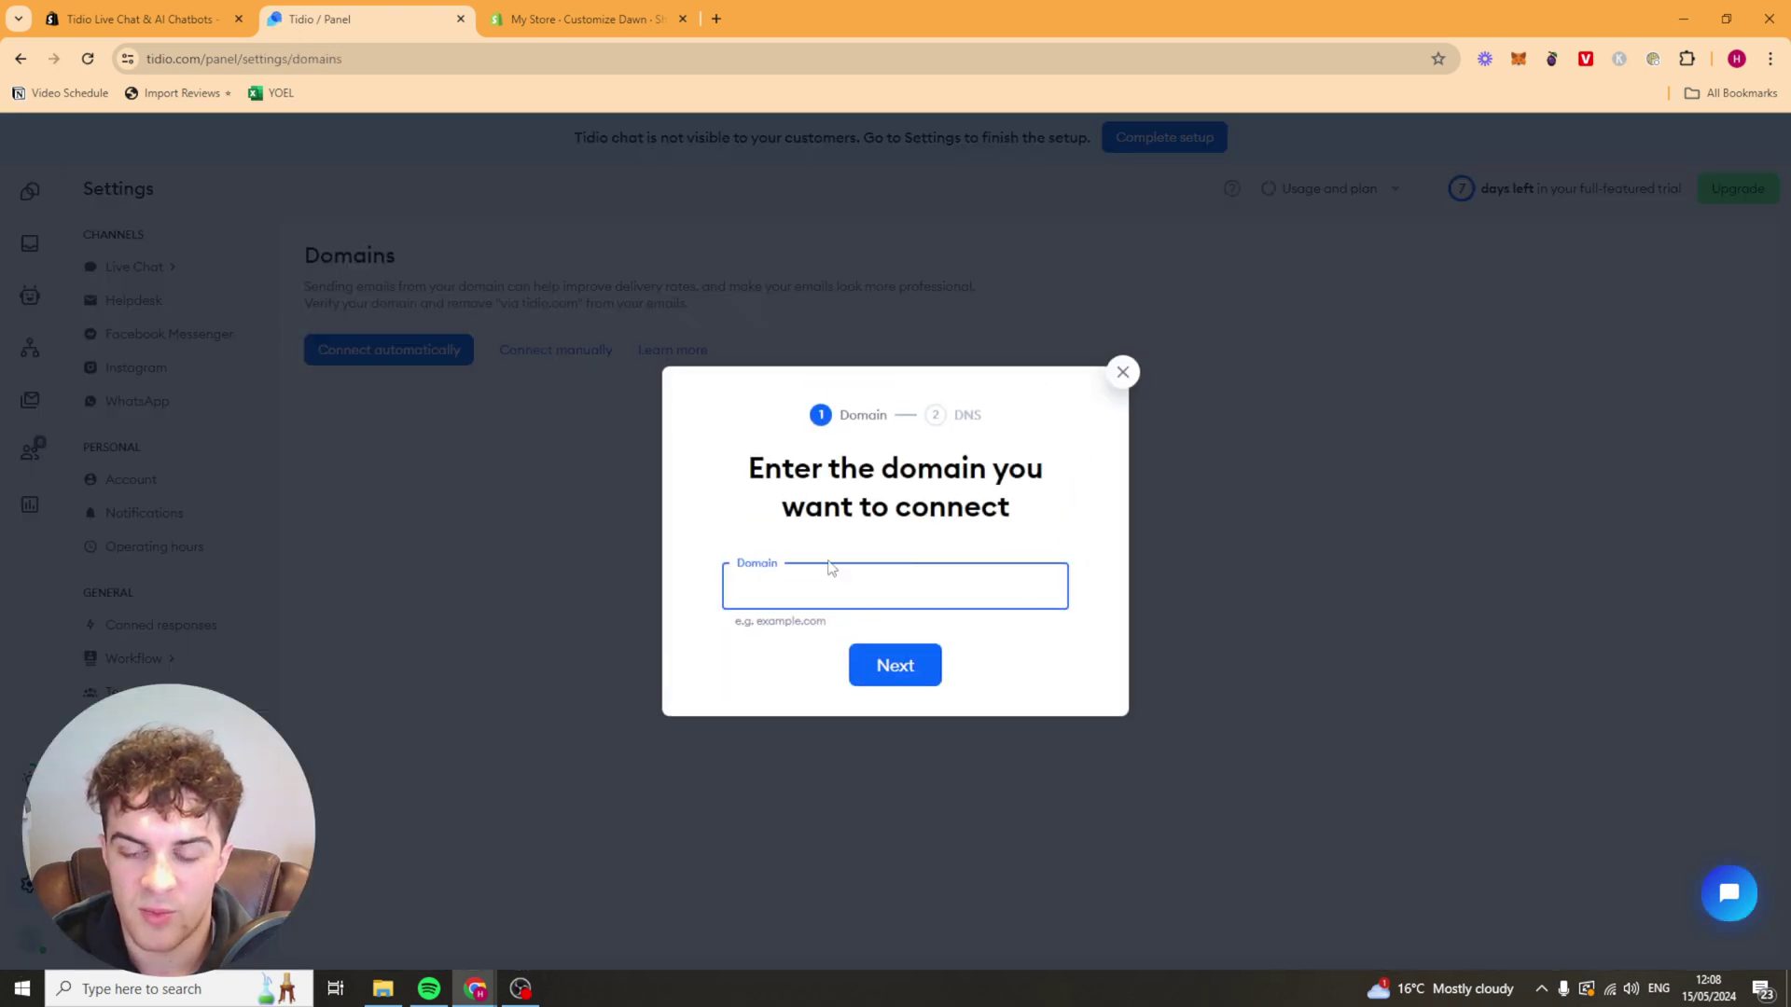
{"action": "left_click", "coordinate": [944, 427]}
{"action": "left_click", "coordinate": [1121, 373]}
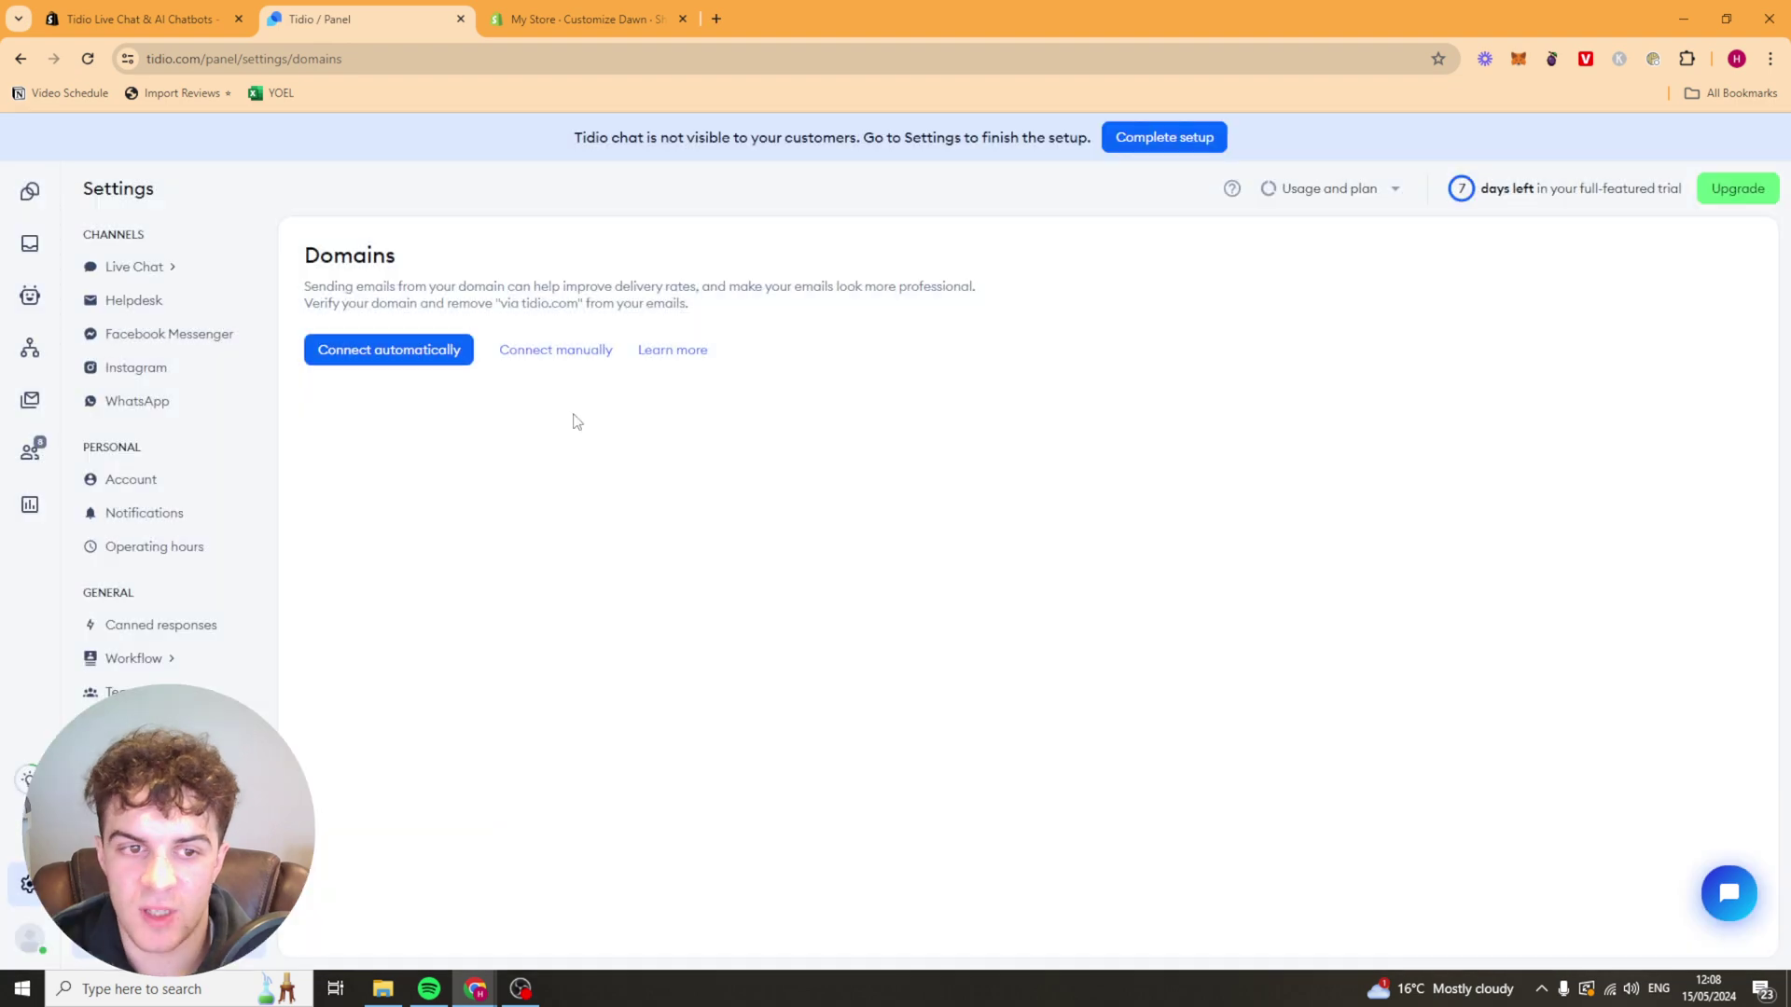
{"action": "left_click", "coordinate": [31, 194]}
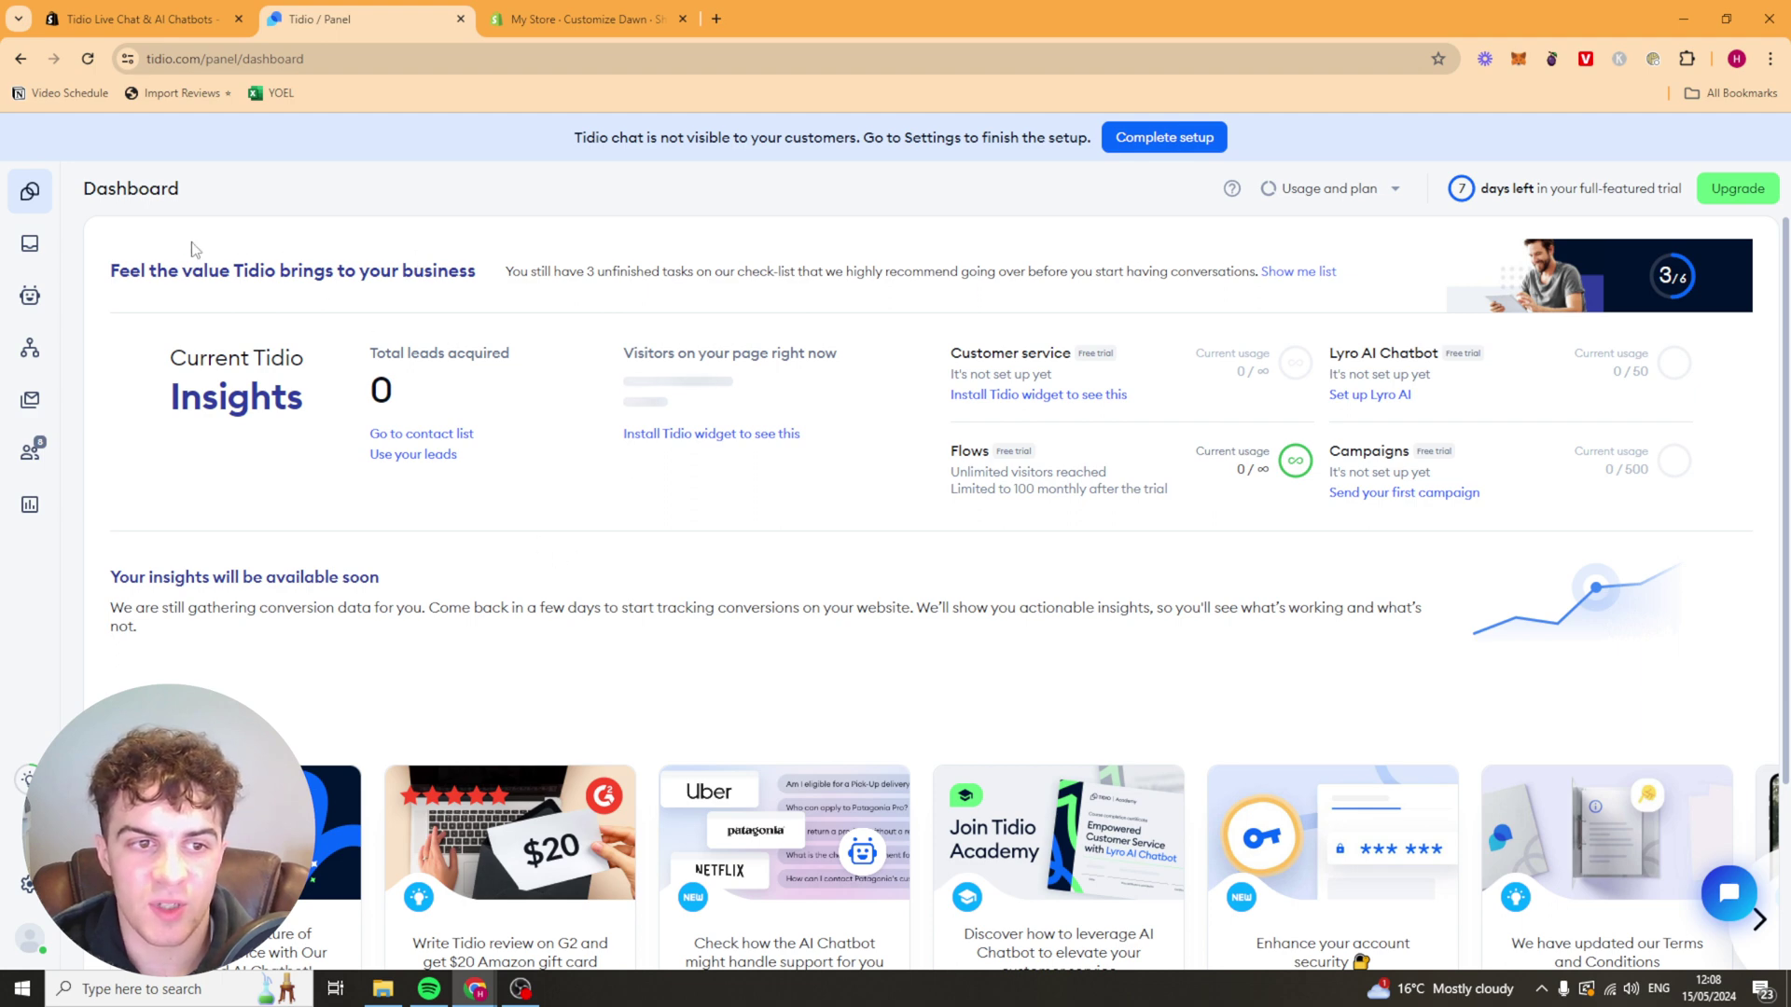
Look over the Dashboard's usage and Lyro cards, then open Inbox > My open
{"action": "left_click_drag", "start_coordinate": [322, 271], "coordinate": [1014, 271]}
{"action": "left_click", "coordinate": [1015, 271]}
{"action": "scroll", "coordinate": [858, 357], "scroll_direction": "down", "scroll_amount": 3}
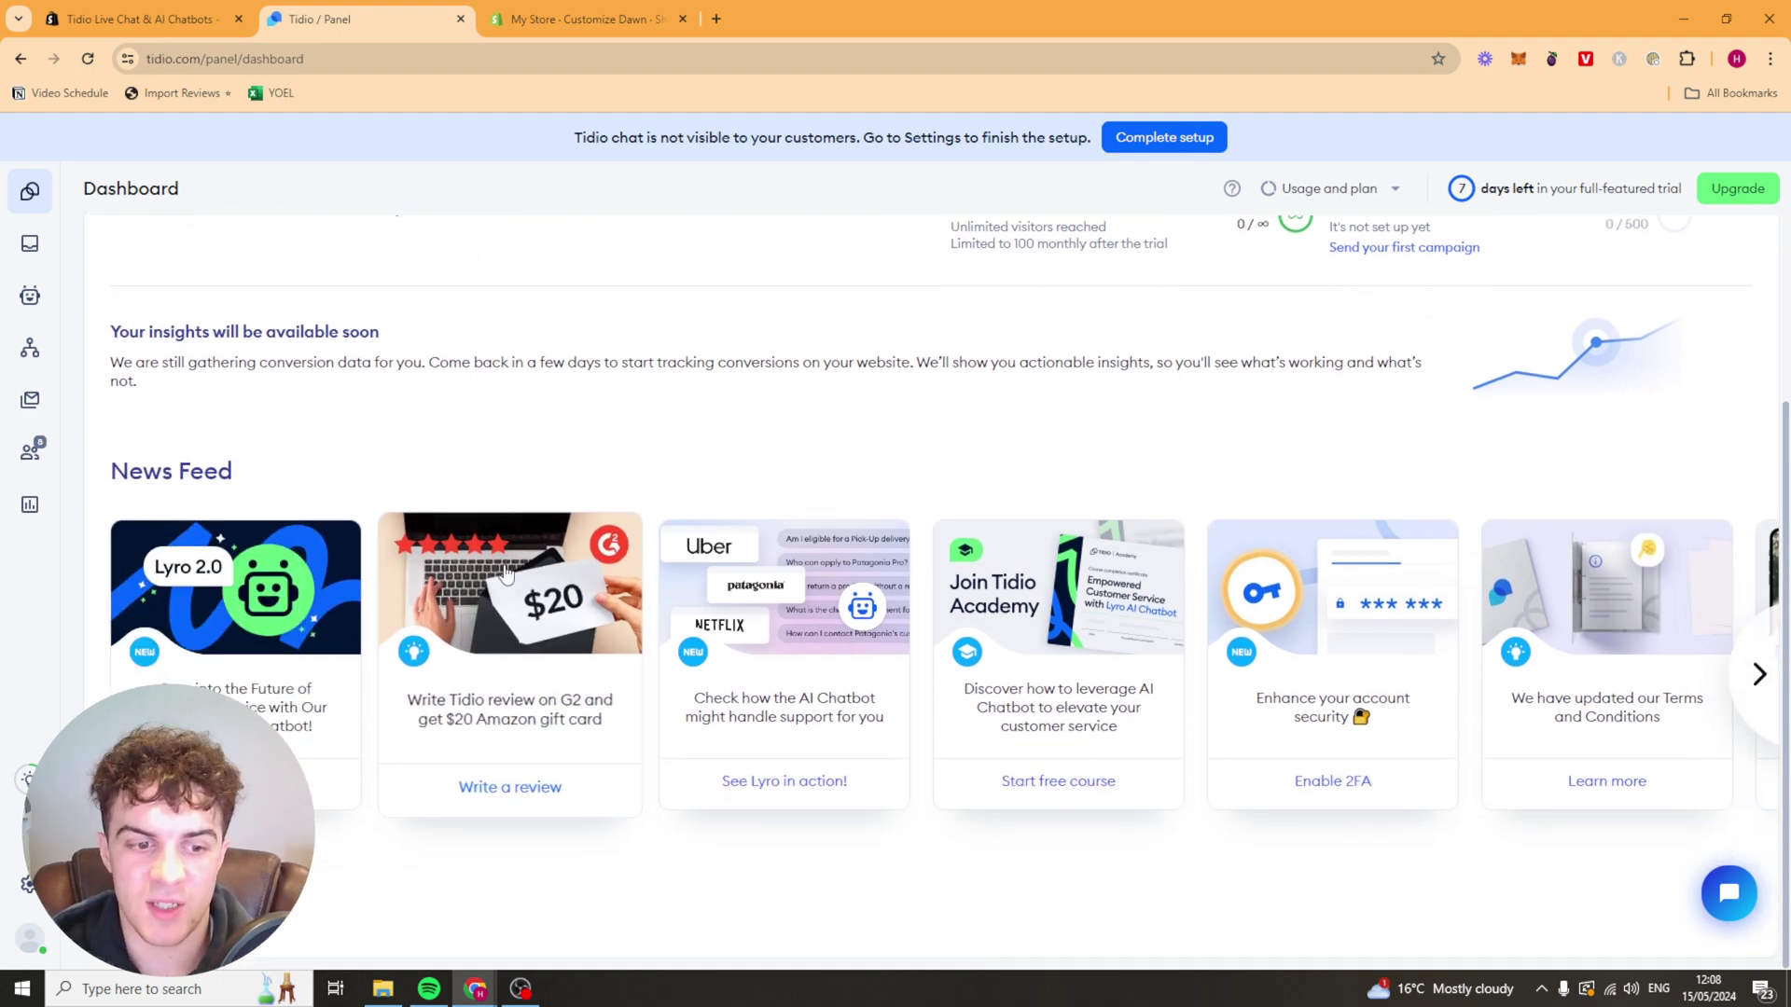
{"action": "scroll", "coordinate": [229, 330], "scroll_direction": "up", "scroll_amount": 3}
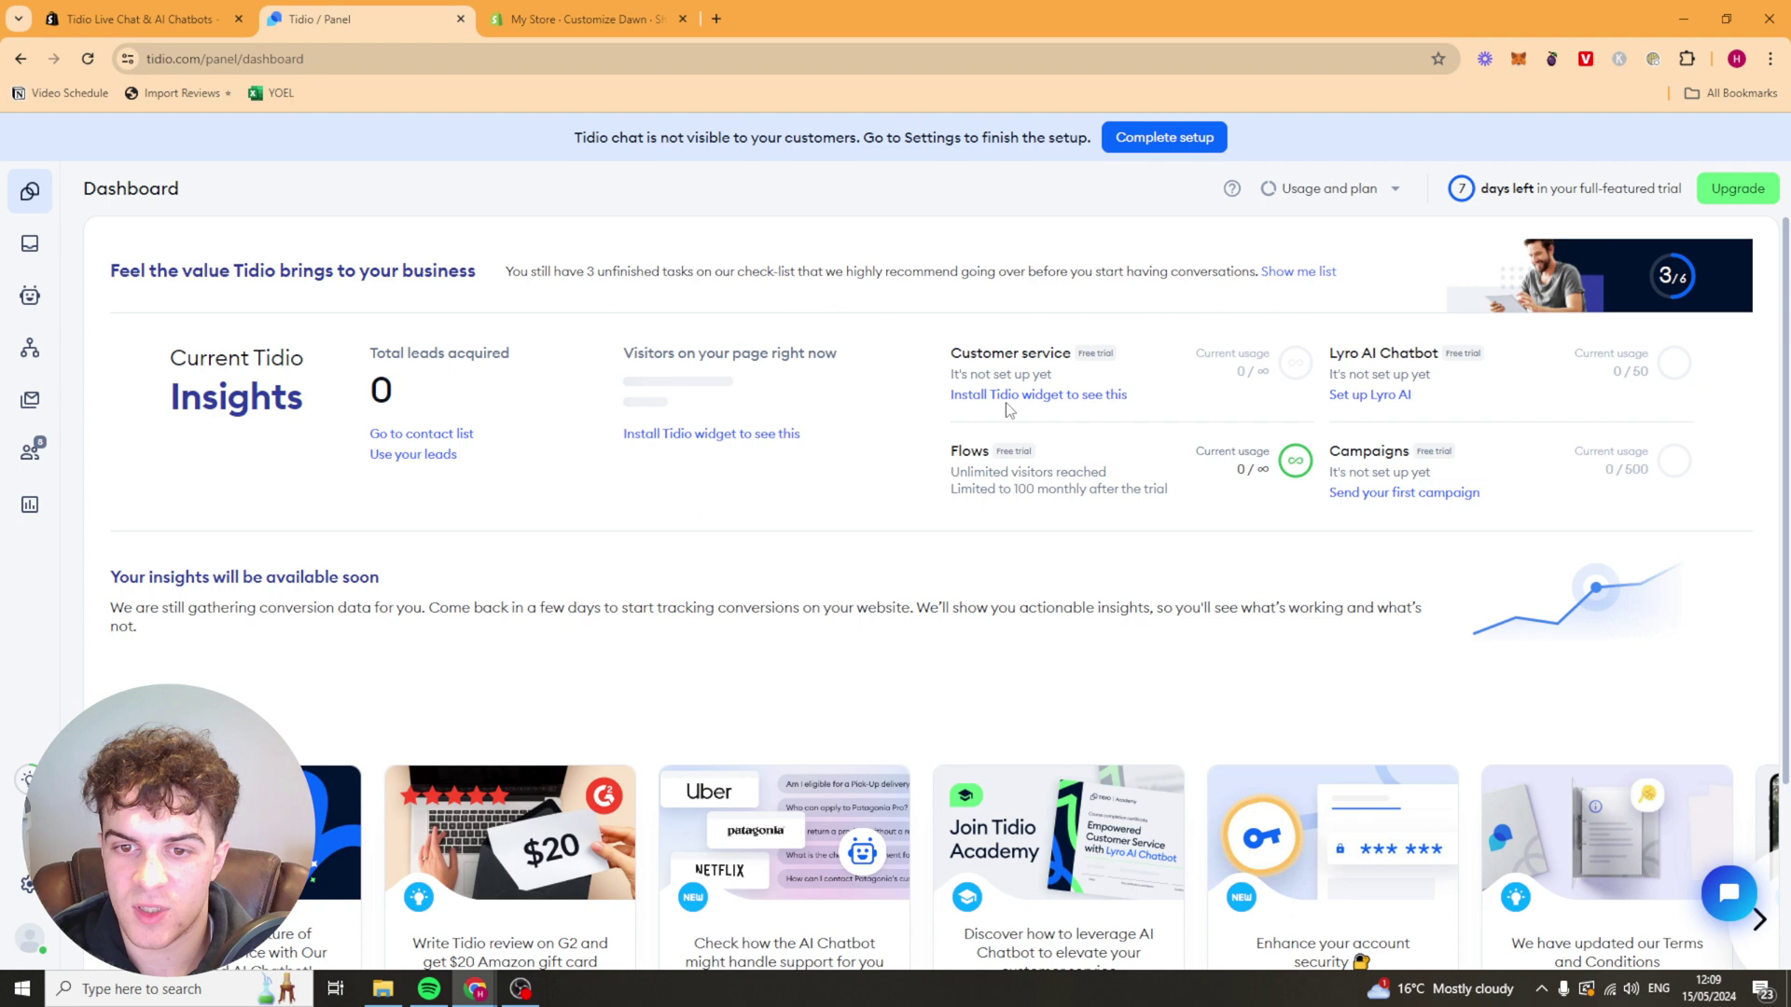
{"action": "left_click_drag", "start_coordinate": [961, 352], "coordinate": [1318, 366]}
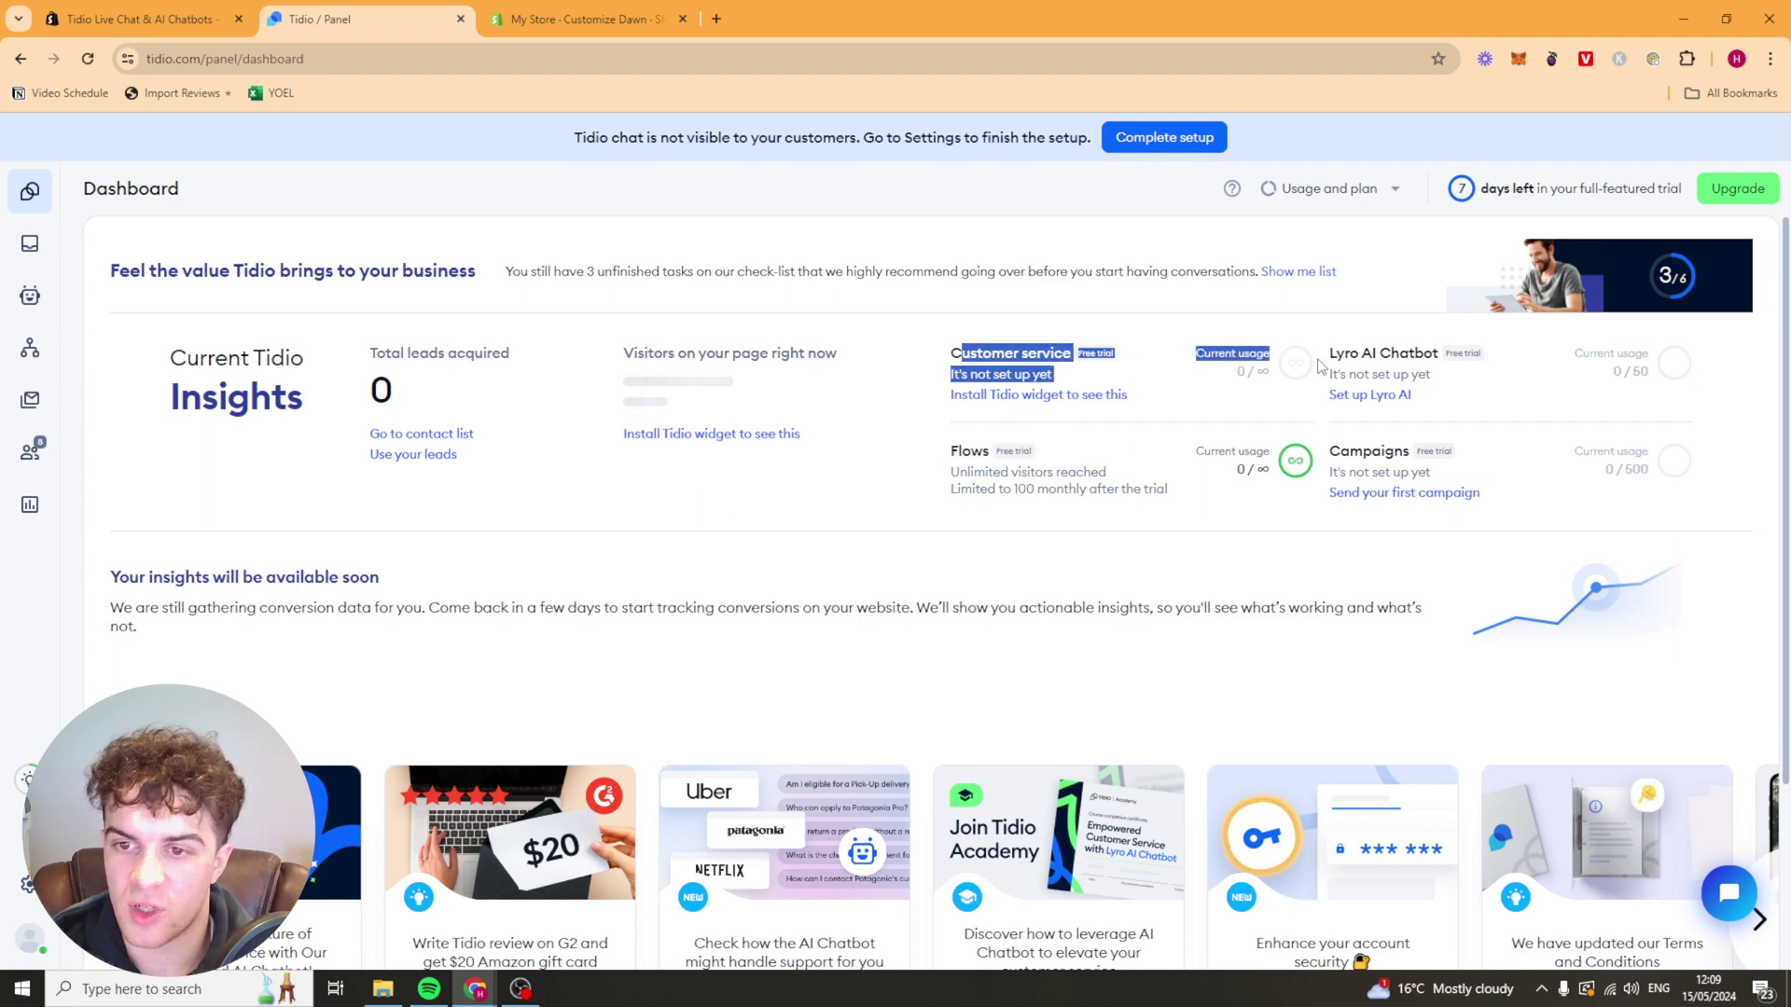
{"action": "double_click", "coordinate": [1387, 352]}
{"action": "left_click", "coordinate": [1535, 362]}
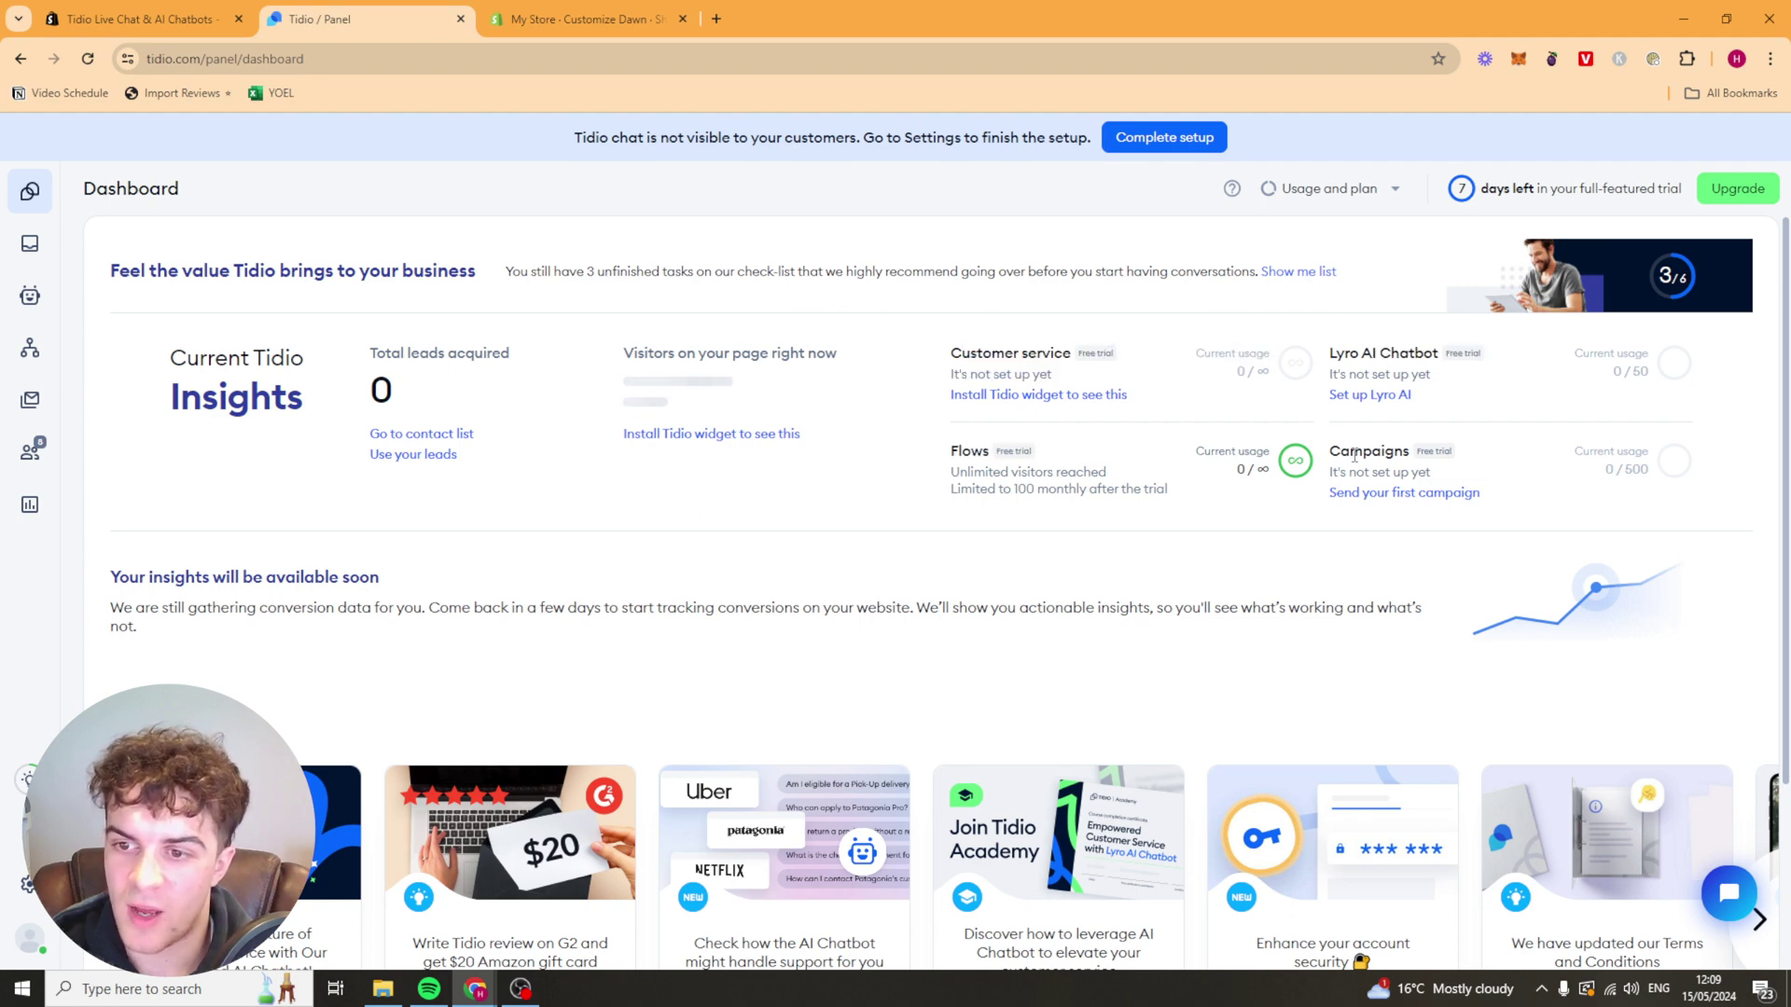
{"action": "left_click_drag", "start_coordinate": [1355, 456], "coordinate": [1432, 476]}
{"action": "left_click", "coordinate": [848, 564]}
{"action": "scroll", "coordinate": [436, 448], "scroll_direction": "down", "scroll_amount": 1}
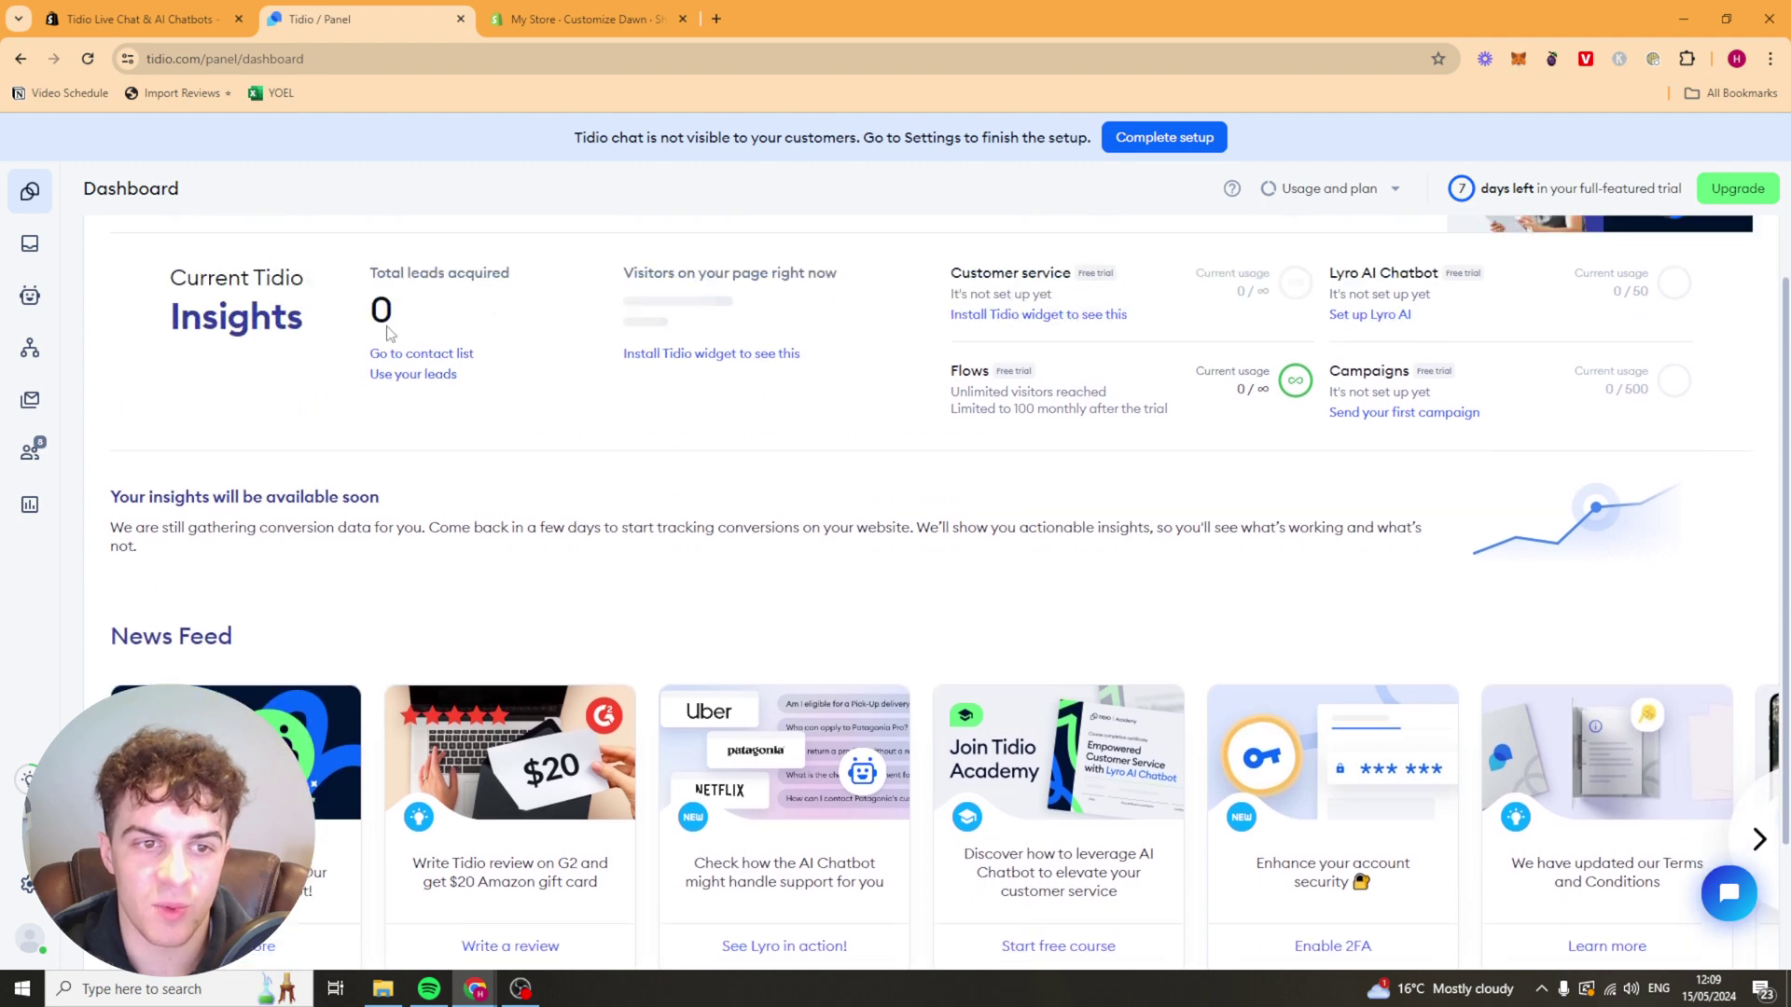
{"action": "scroll", "coordinate": [390, 333], "scroll_direction": "down", "scroll_amount": 2}
{"action": "scroll", "coordinate": [179, 347], "scroll_direction": "up", "scroll_amount": 3}
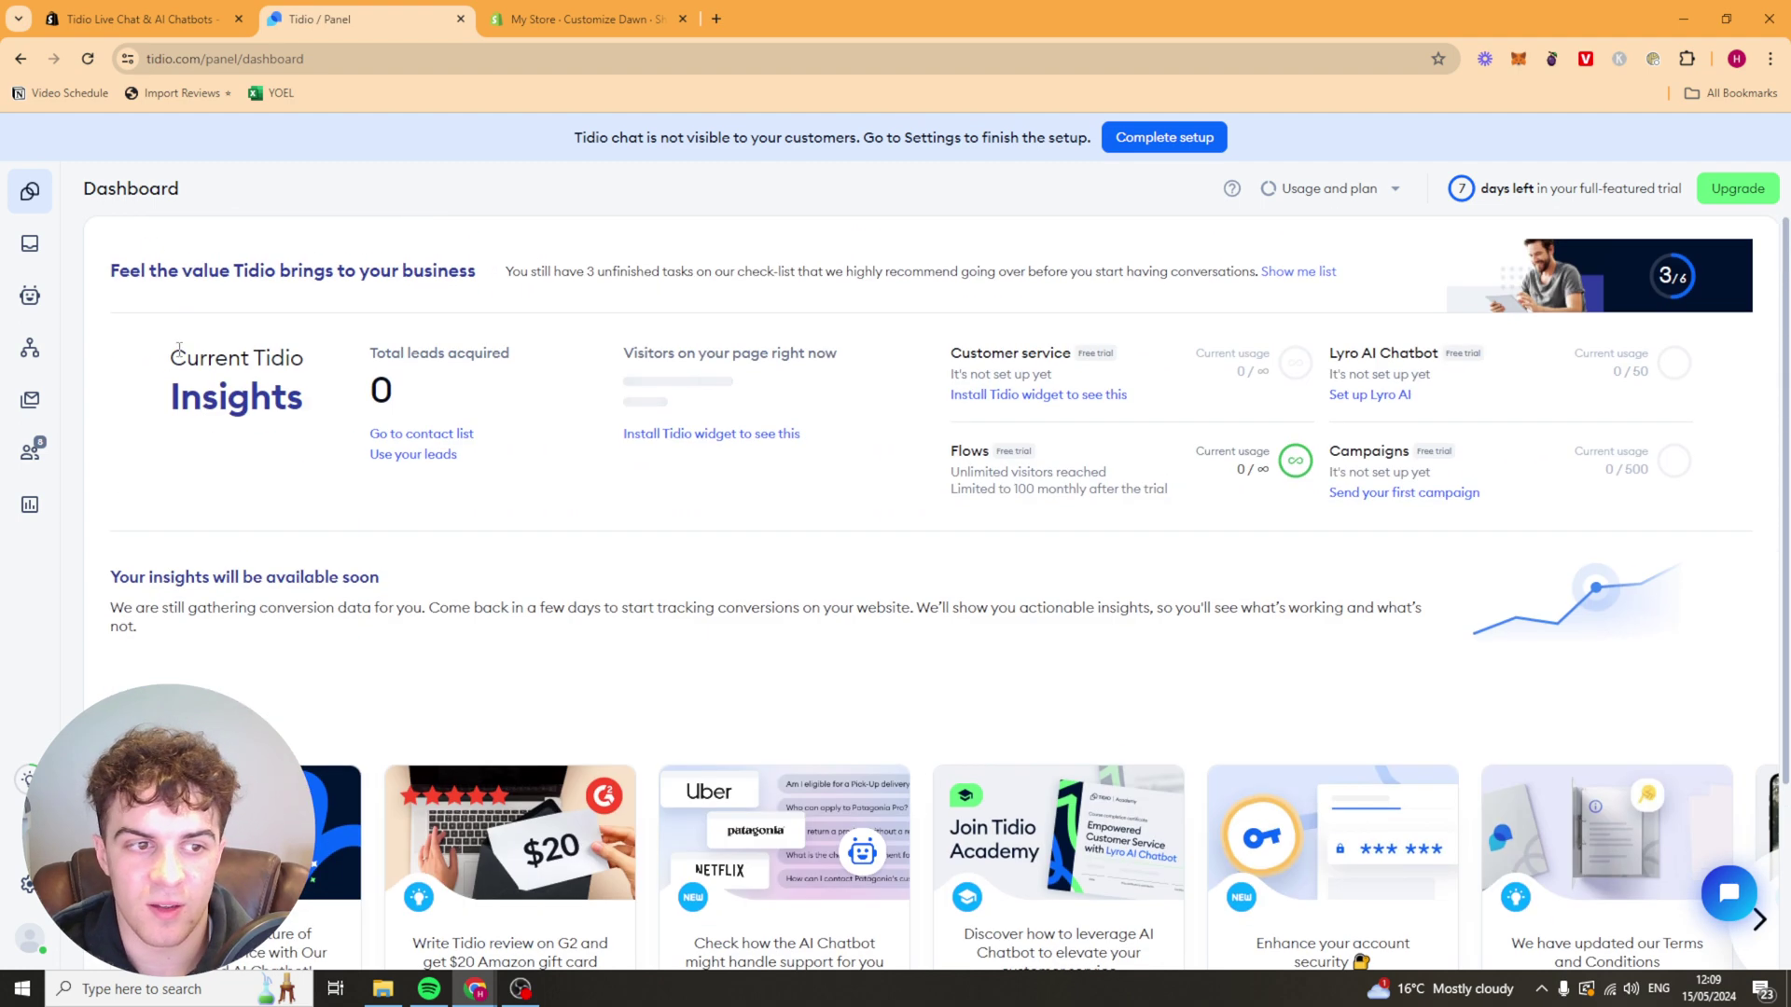
{"action": "left_click", "coordinate": [31, 244]}
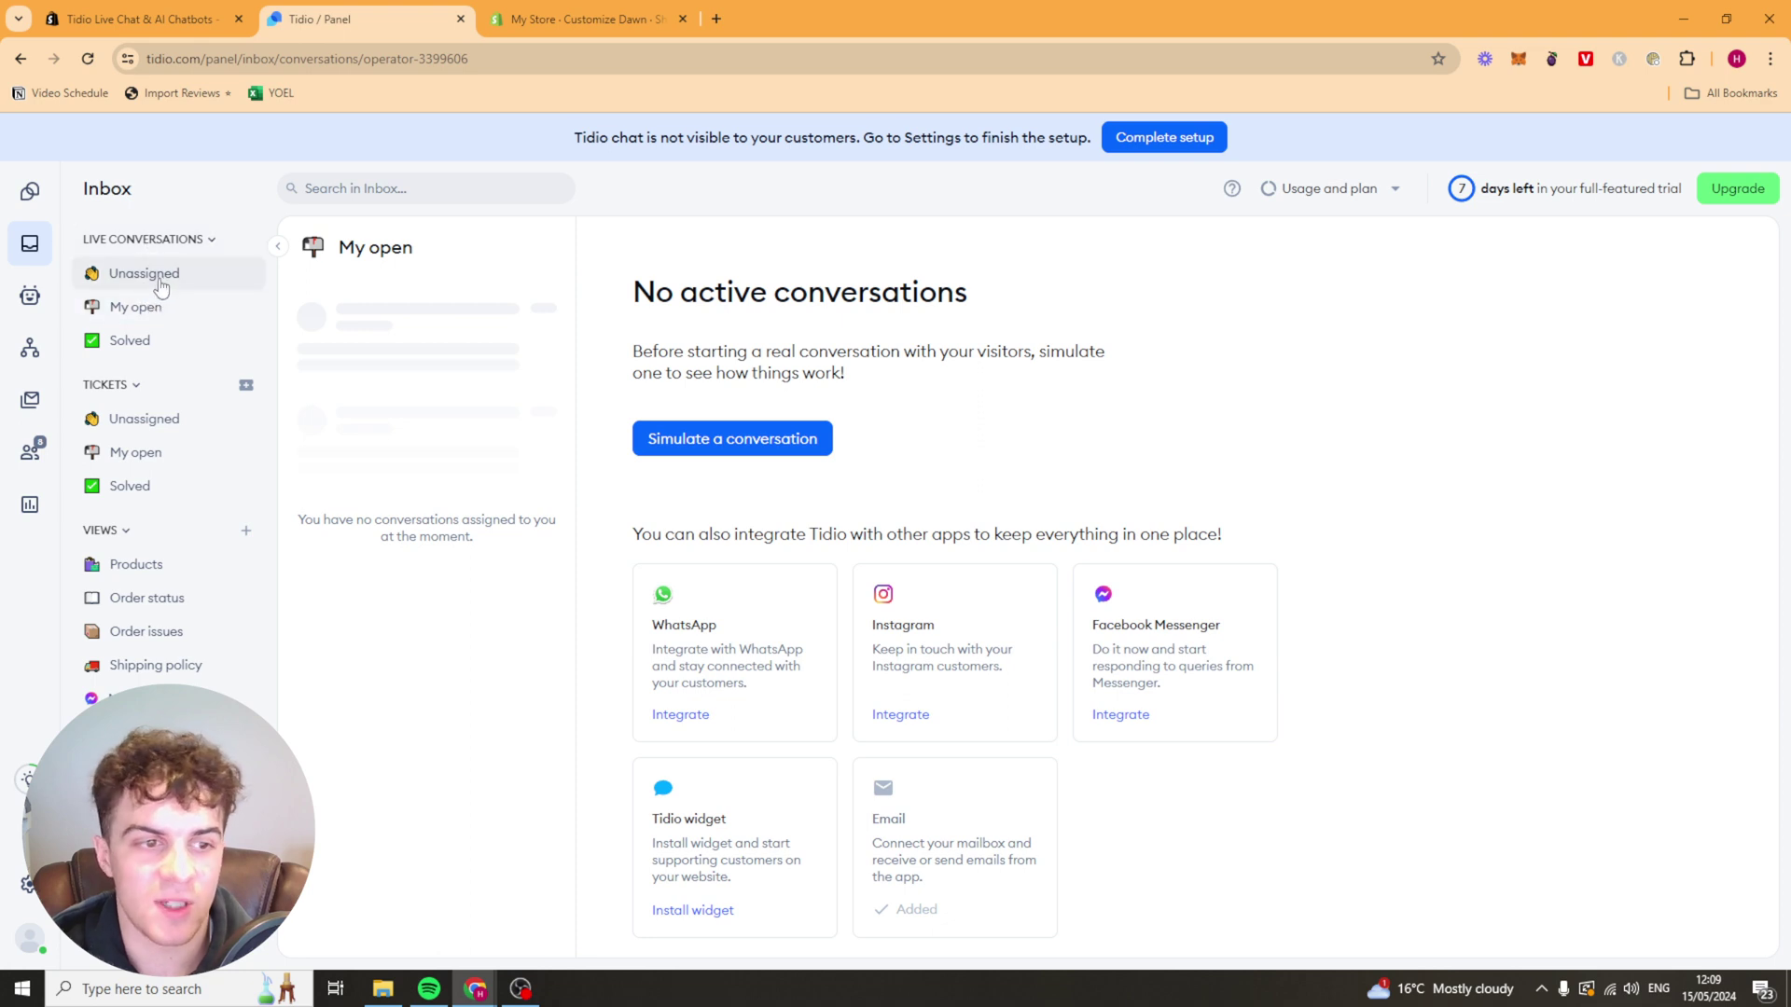
{"action": "left_click", "coordinate": [172, 279]}
{"action": "left_click", "coordinate": [164, 307]}
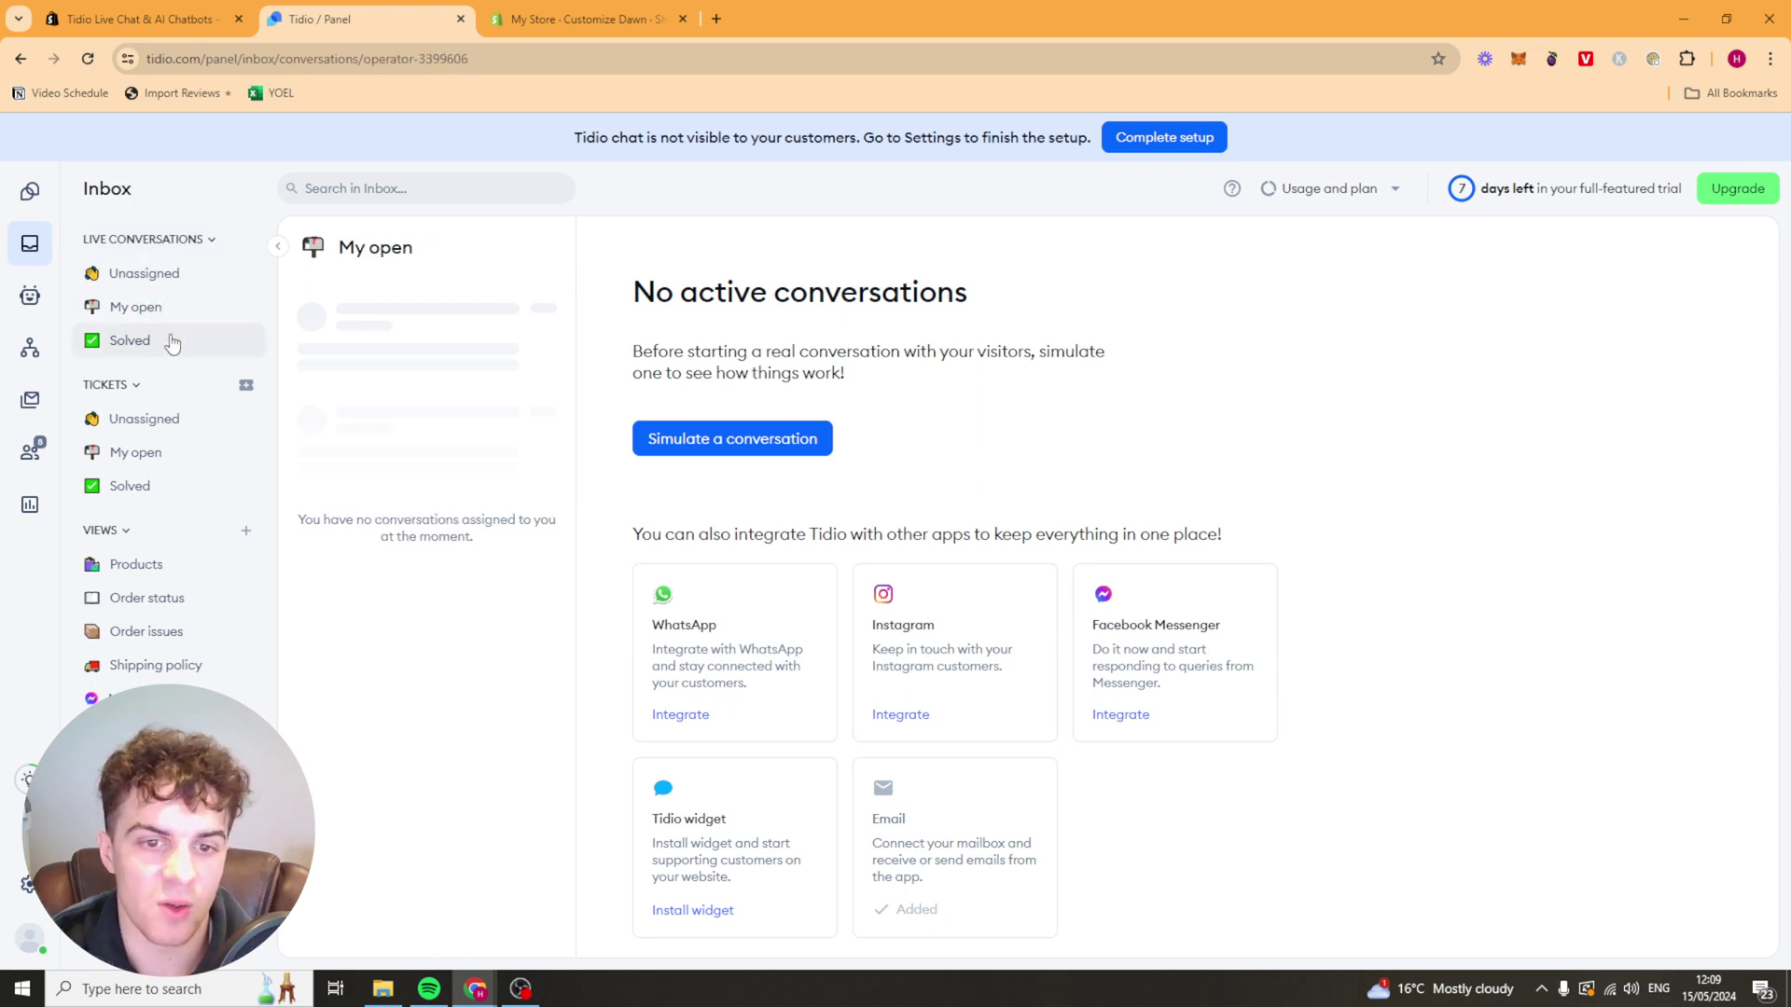
{"action": "left_click", "coordinate": [170, 340]}
{"action": "left_click", "coordinate": [166, 419]}
{"action": "left_click", "coordinate": [166, 453]}
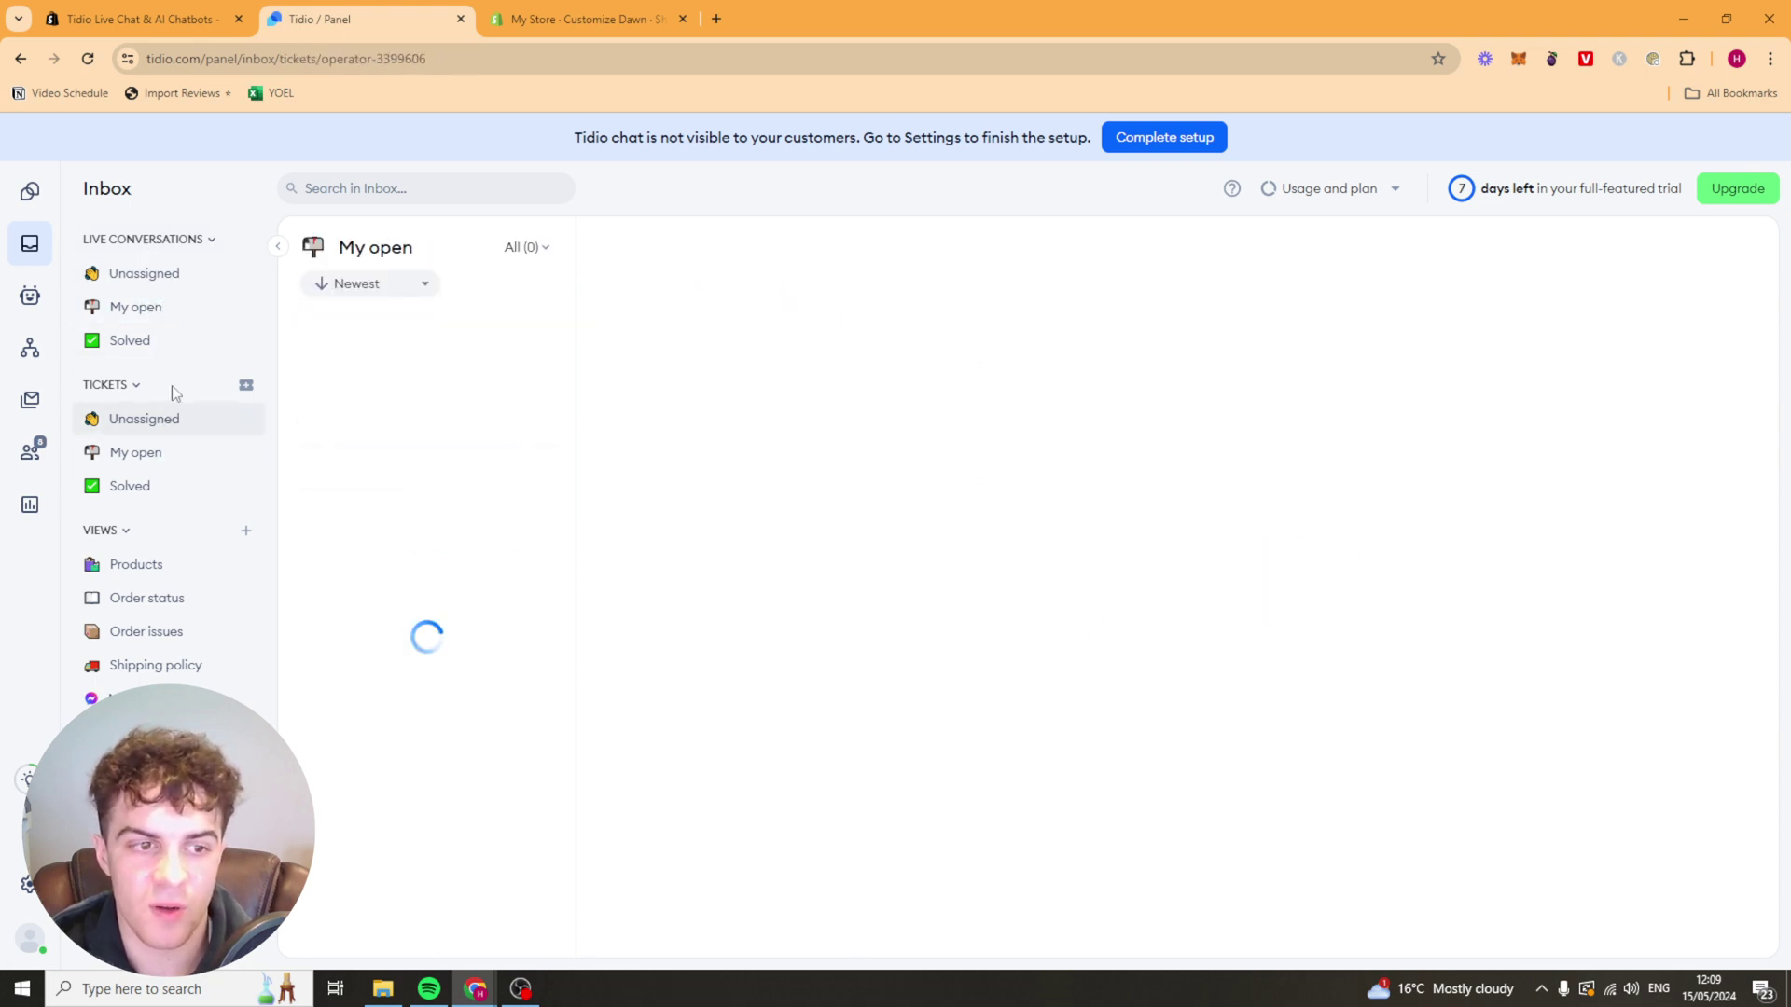
{"action": "left_click", "coordinate": [171, 277]}
{"action": "scroll", "coordinate": [979, 578], "scroll_direction": "down", "scroll_amount": 1}
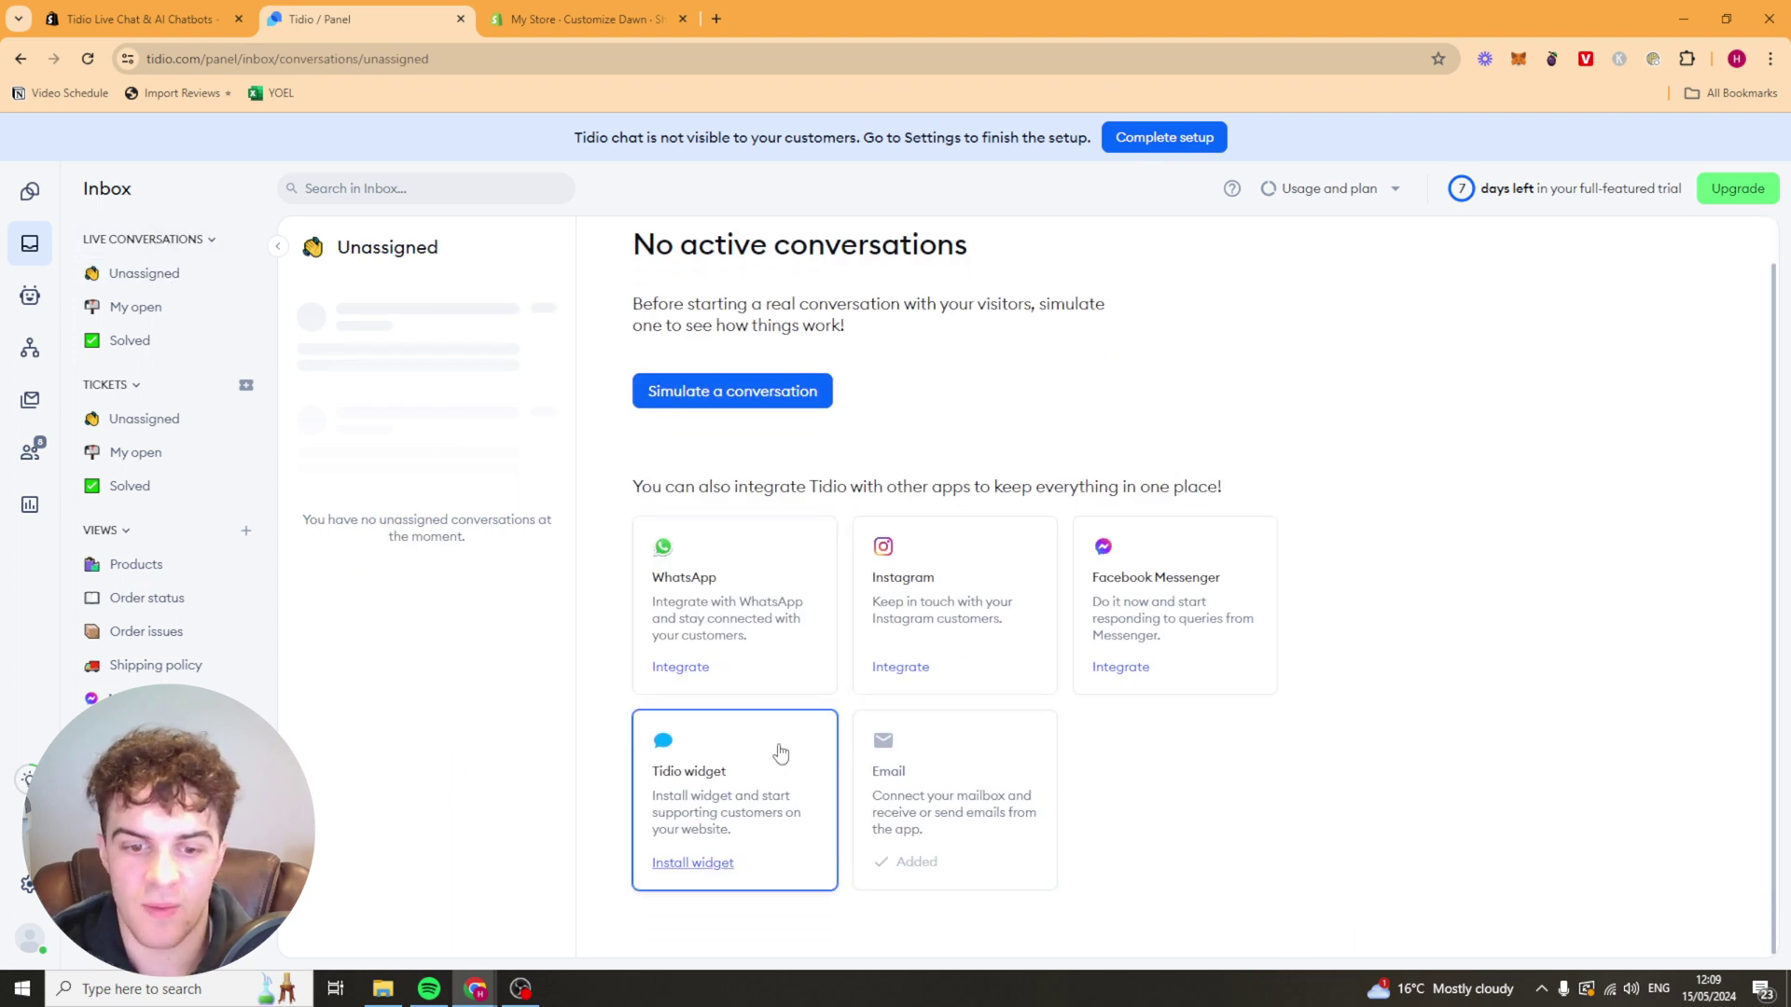
{"action": "left_click", "coordinate": [775, 648]}
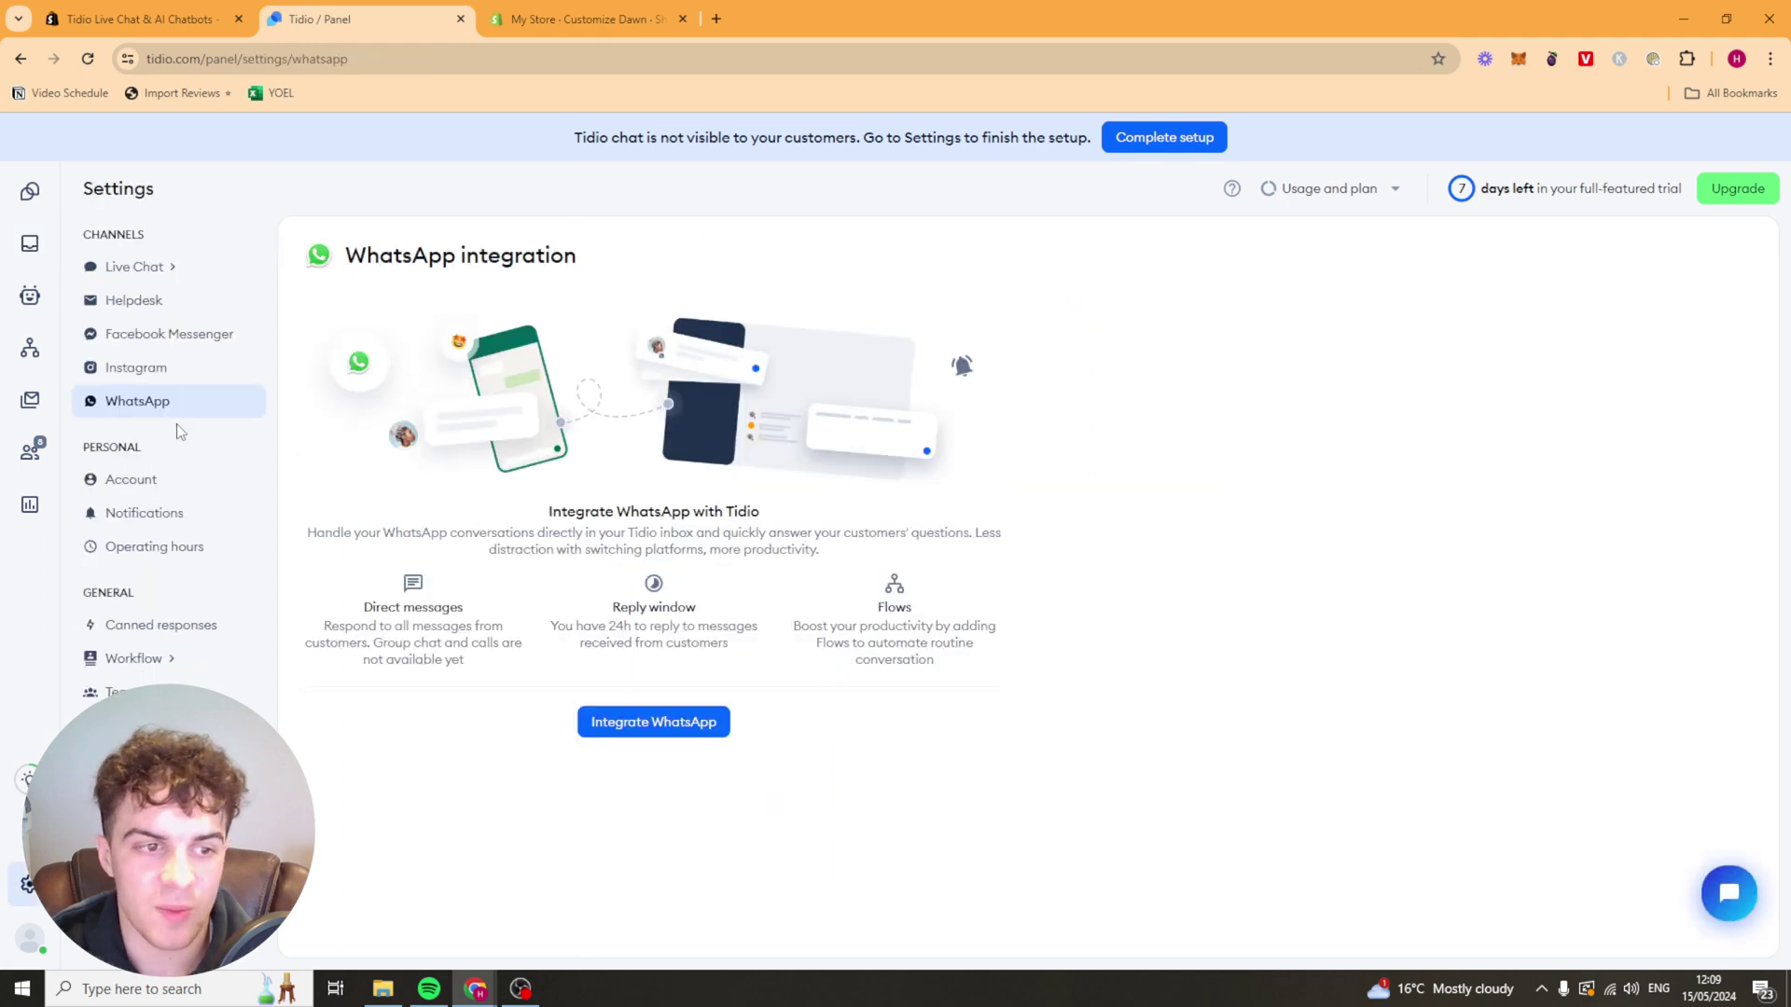
{"action": "left_click", "coordinate": [667, 733]}
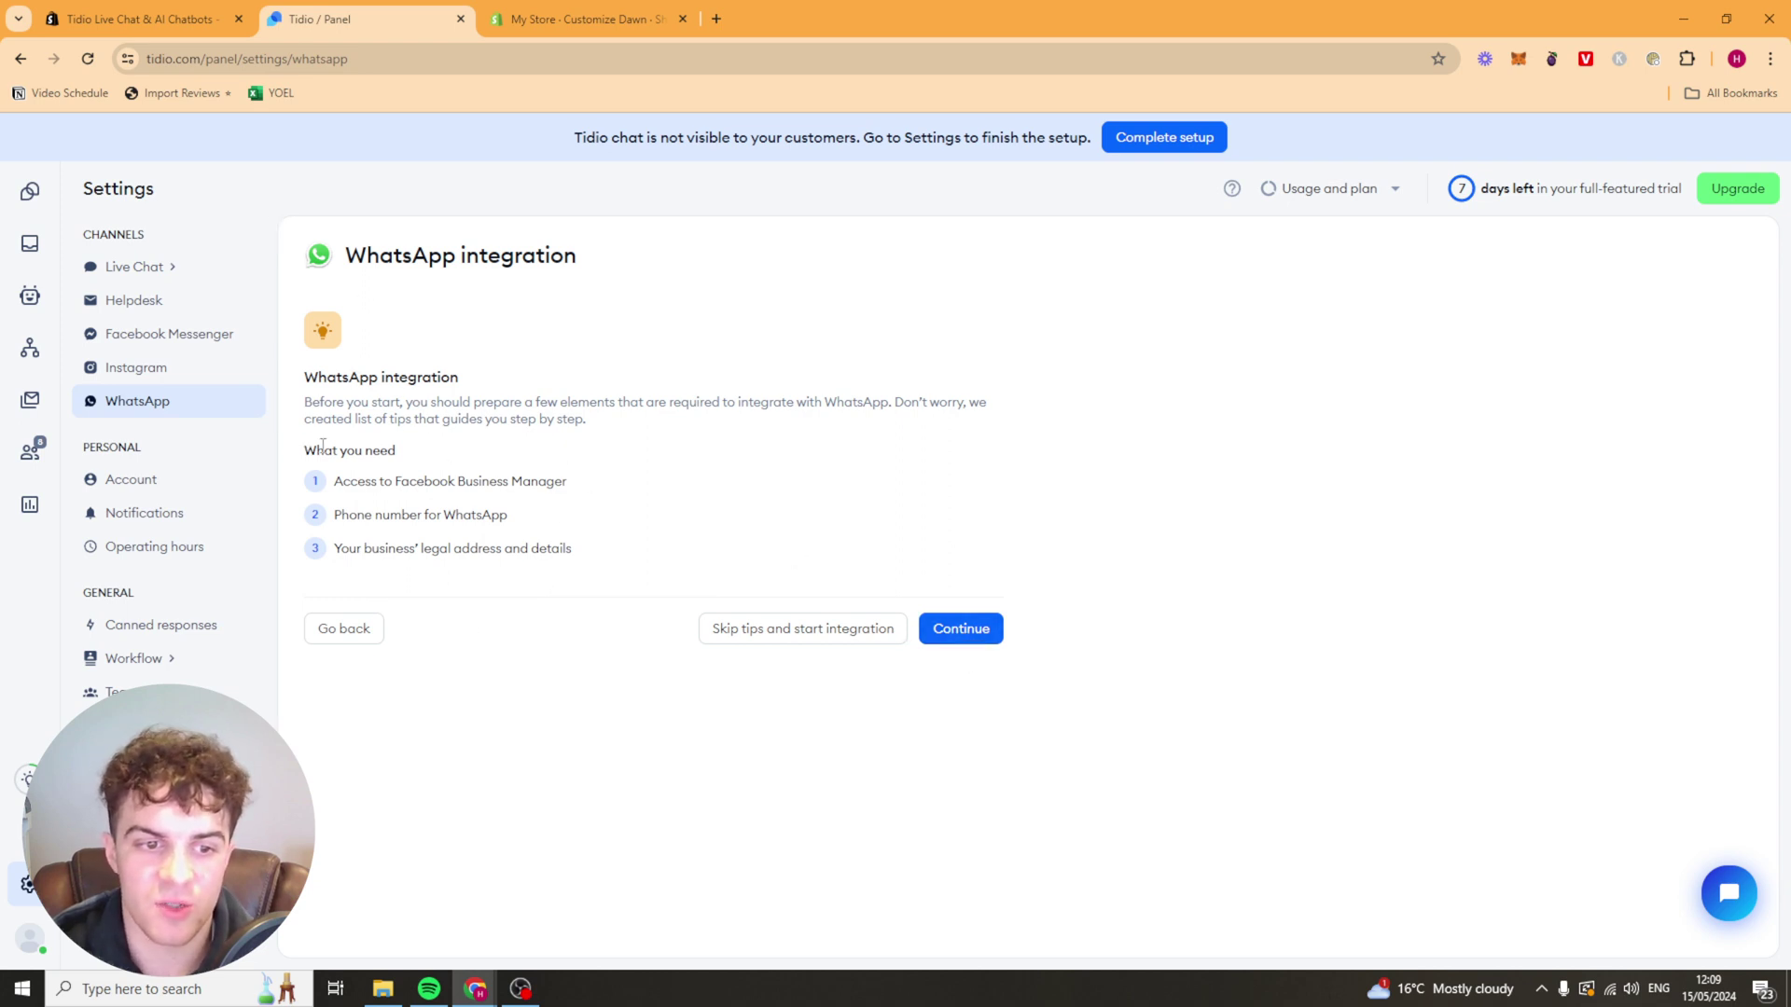
{"action": "left_click_drag", "start_coordinate": [366, 418], "coordinate": [518, 551]}
{"action": "left_click", "coordinate": [639, 573]}
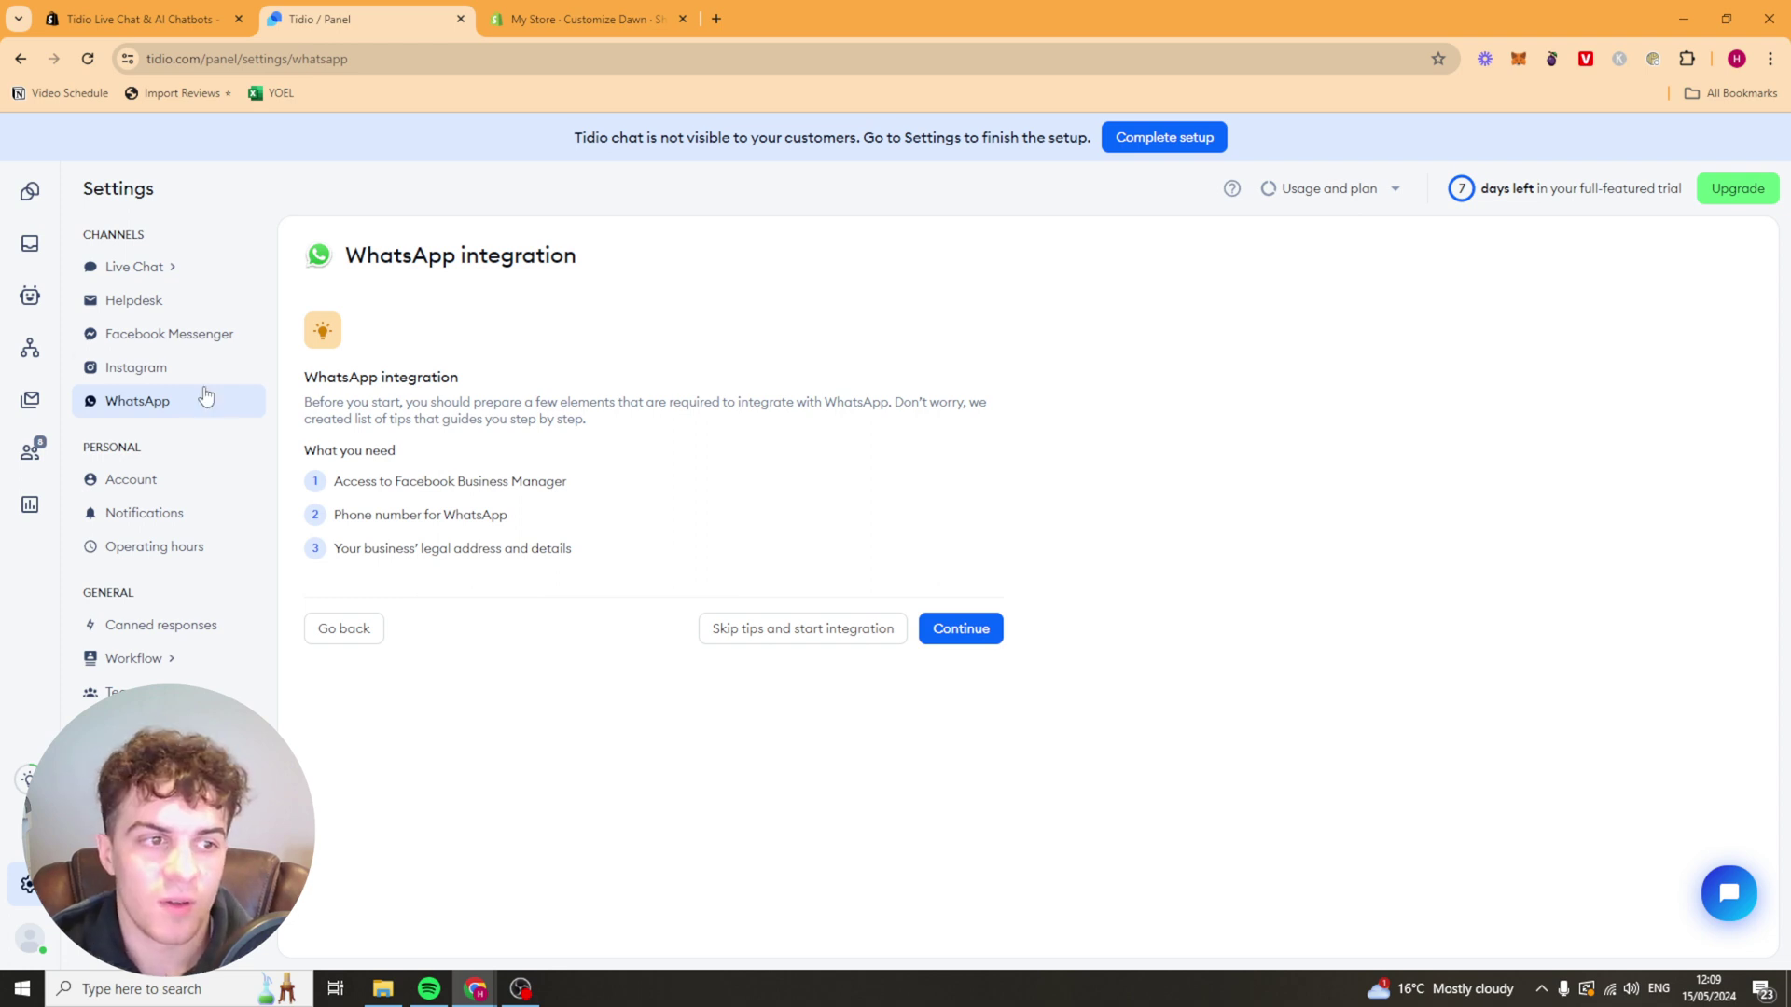
{"action": "left_click", "coordinate": [33, 247]}
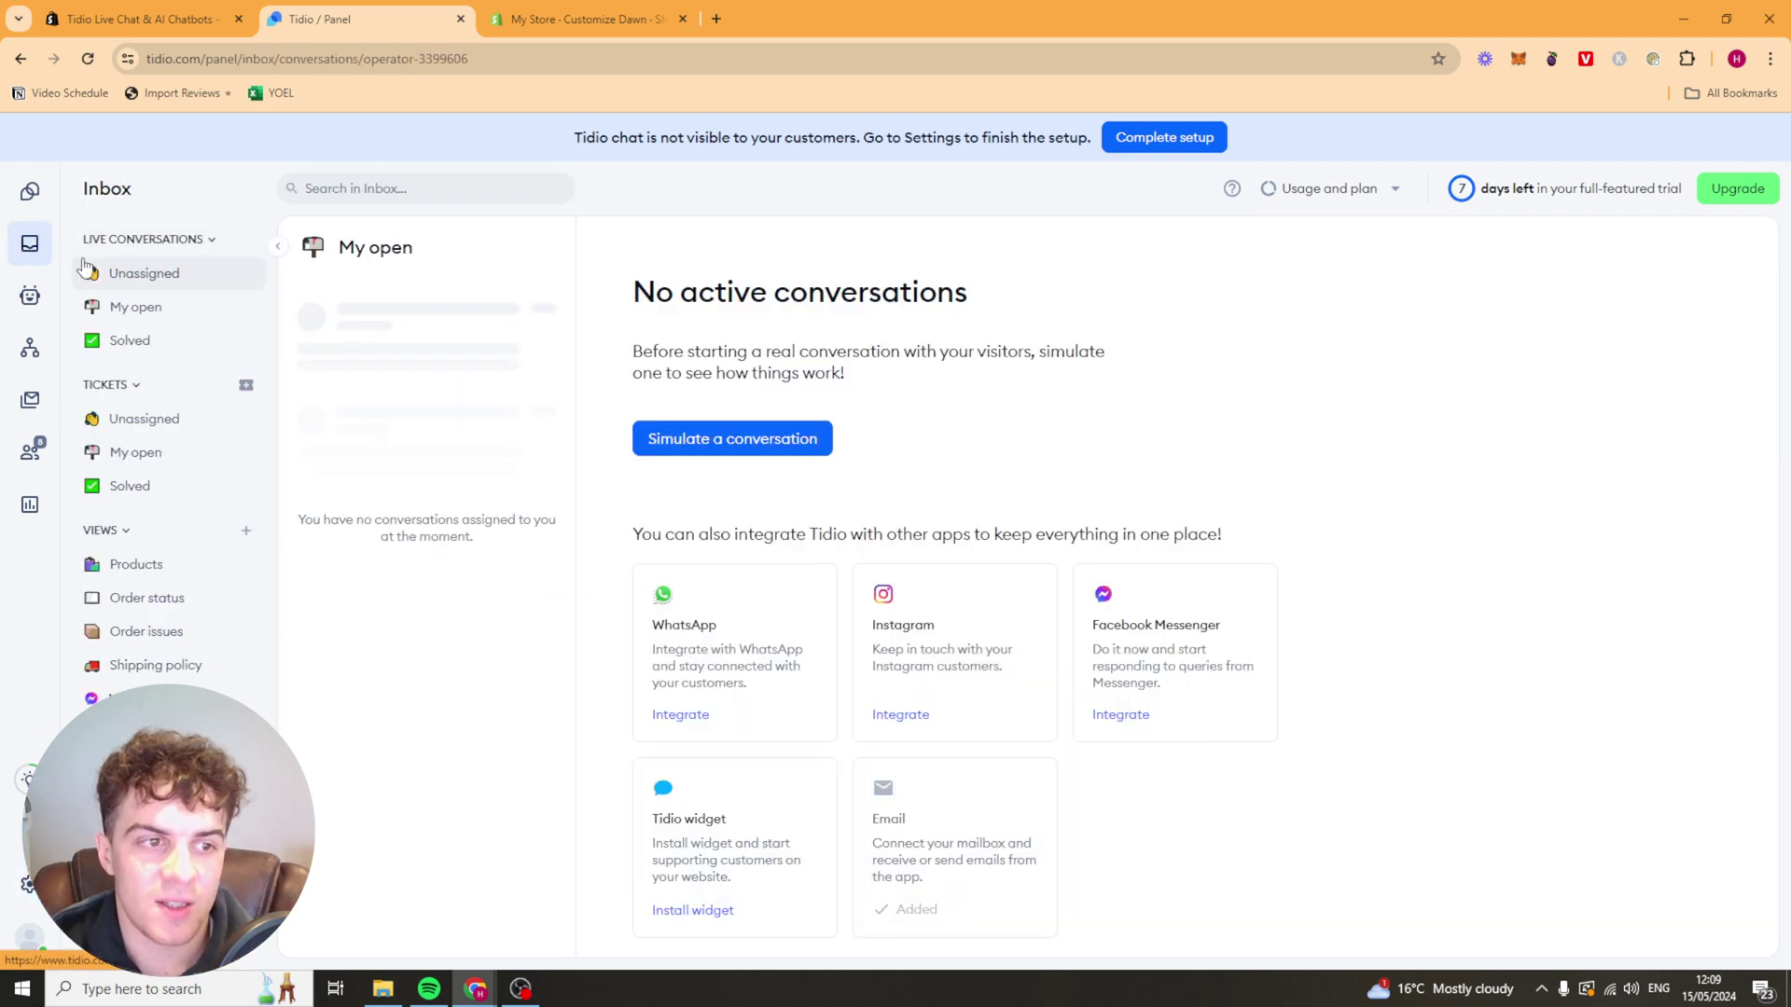
Open Inbox > Lyro, go to the Lyro section, and close the add website content dialog
{"action": "left_click", "coordinate": [140, 732]}
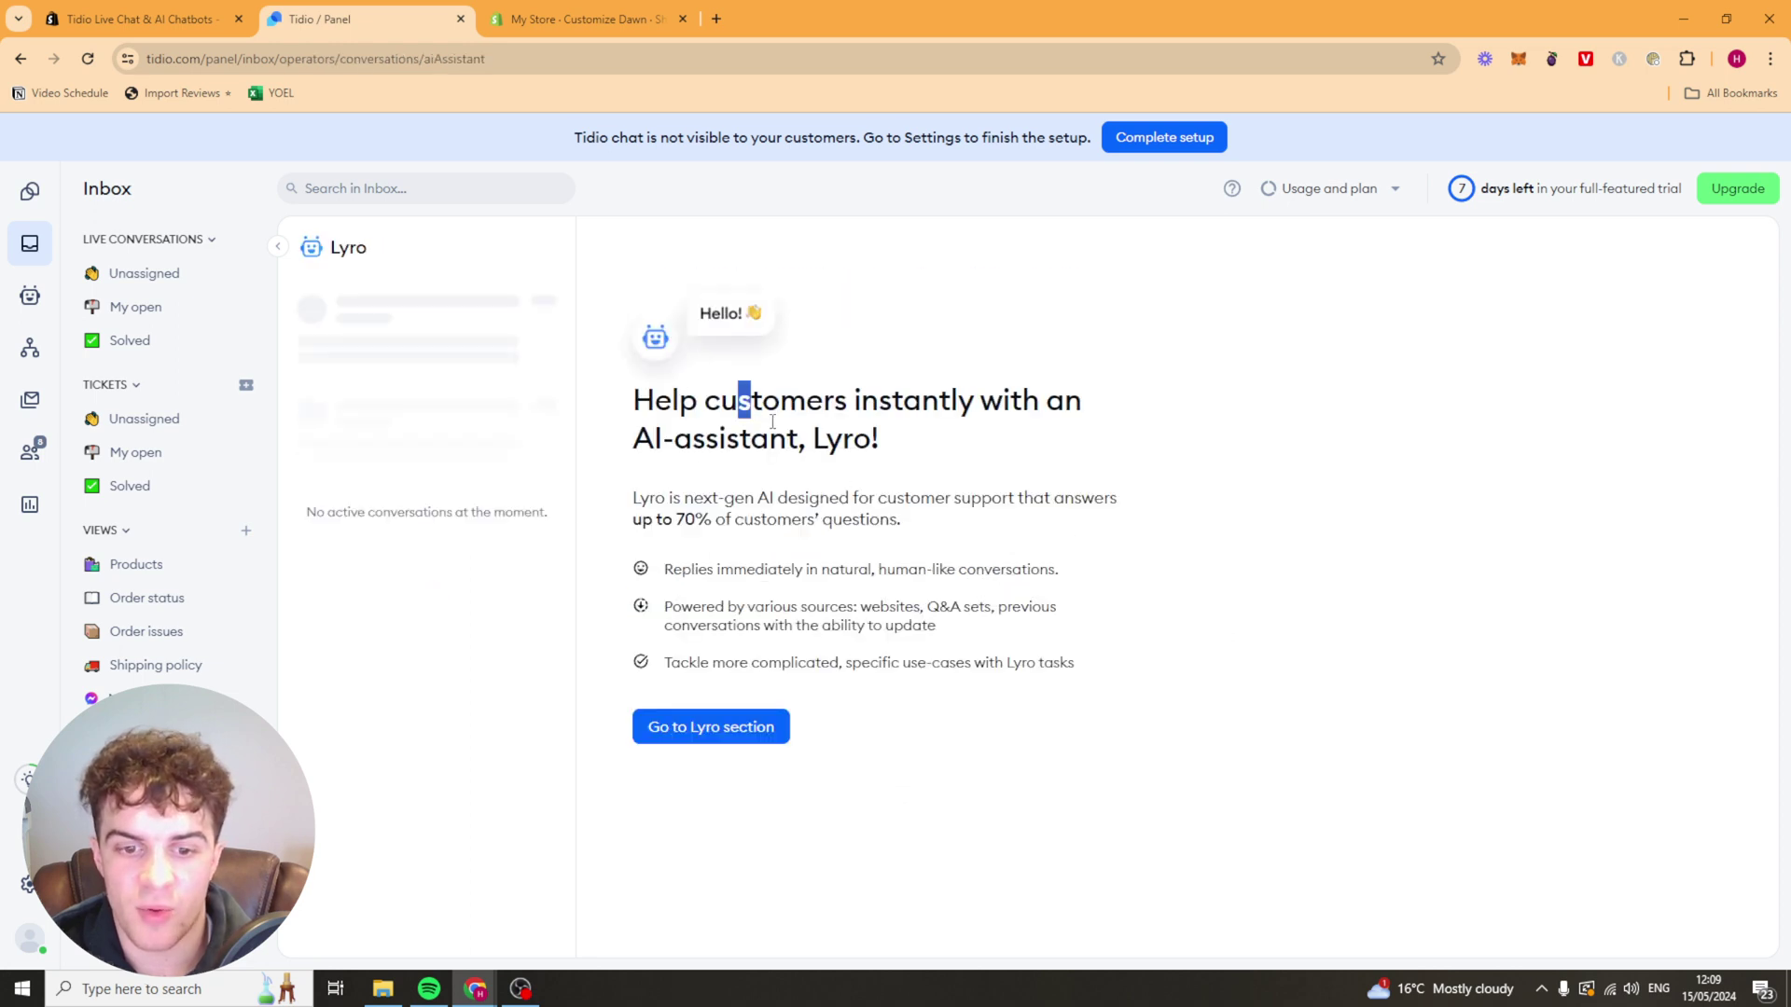
{"action": "left_click_drag", "start_coordinate": [772, 422], "coordinate": [851, 438]}
{"action": "left_click", "coordinate": [775, 438]}
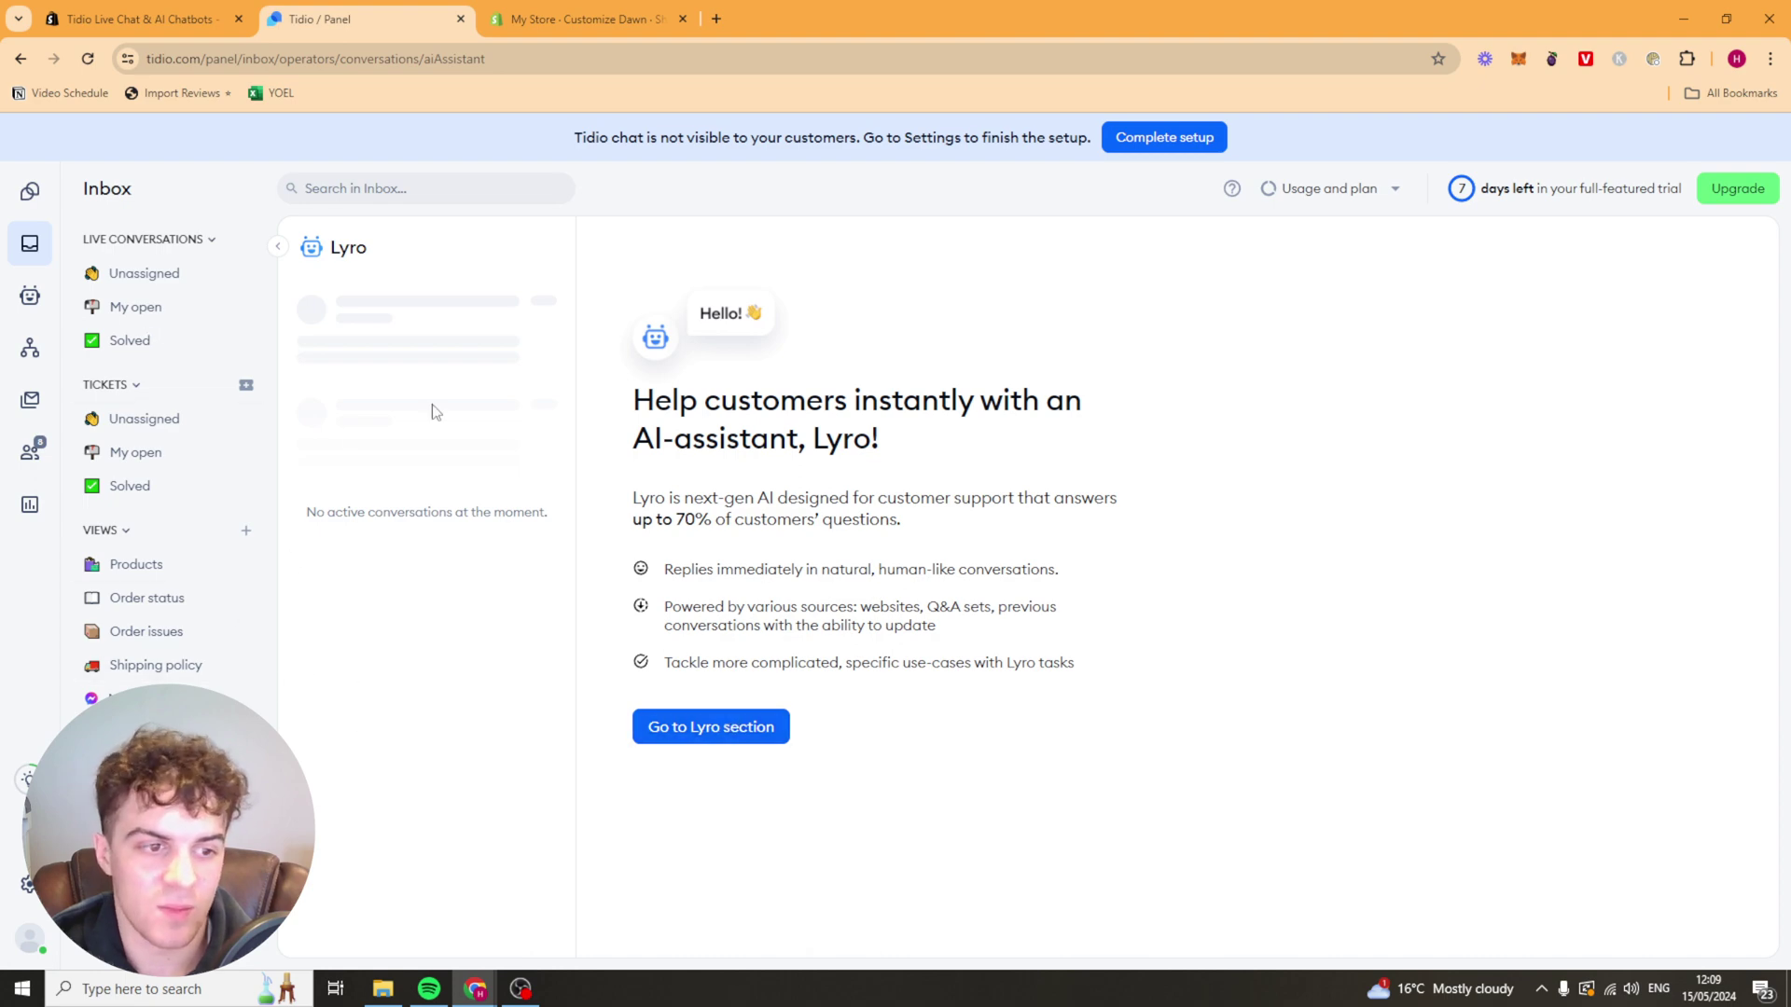
{"action": "left_click", "coordinate": [693, 726]}
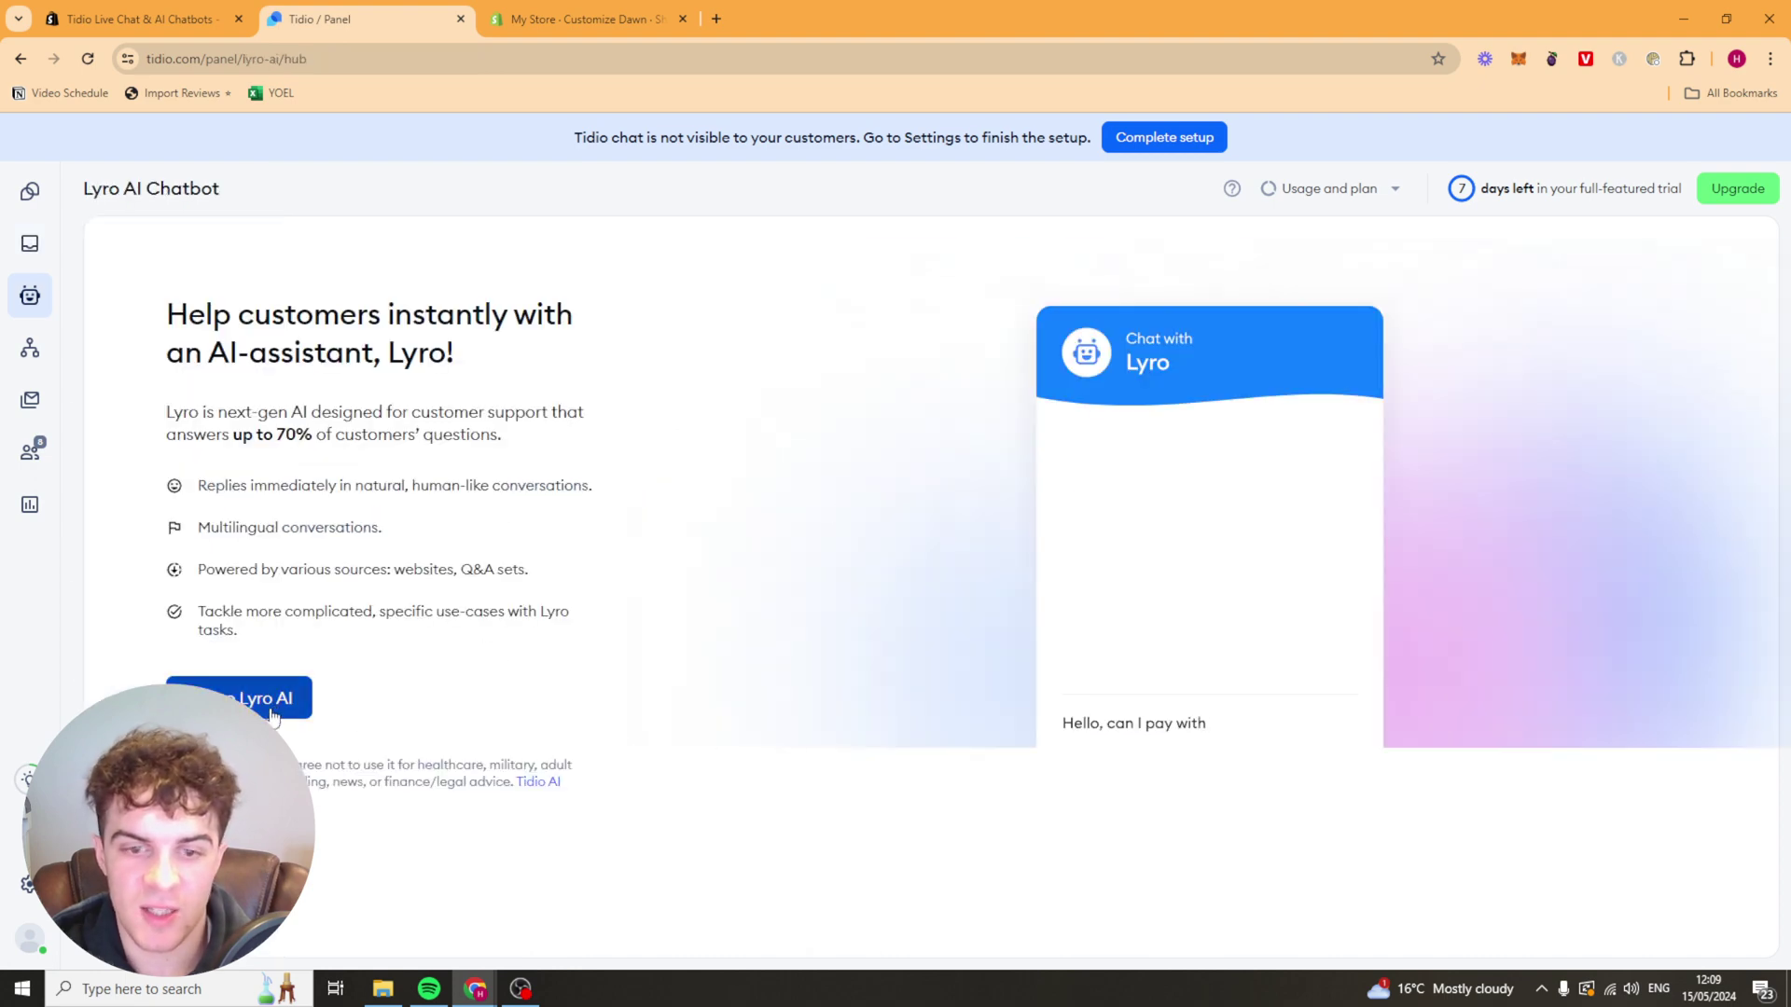
{"action": "left_click", "coordinate": [317, 714]}
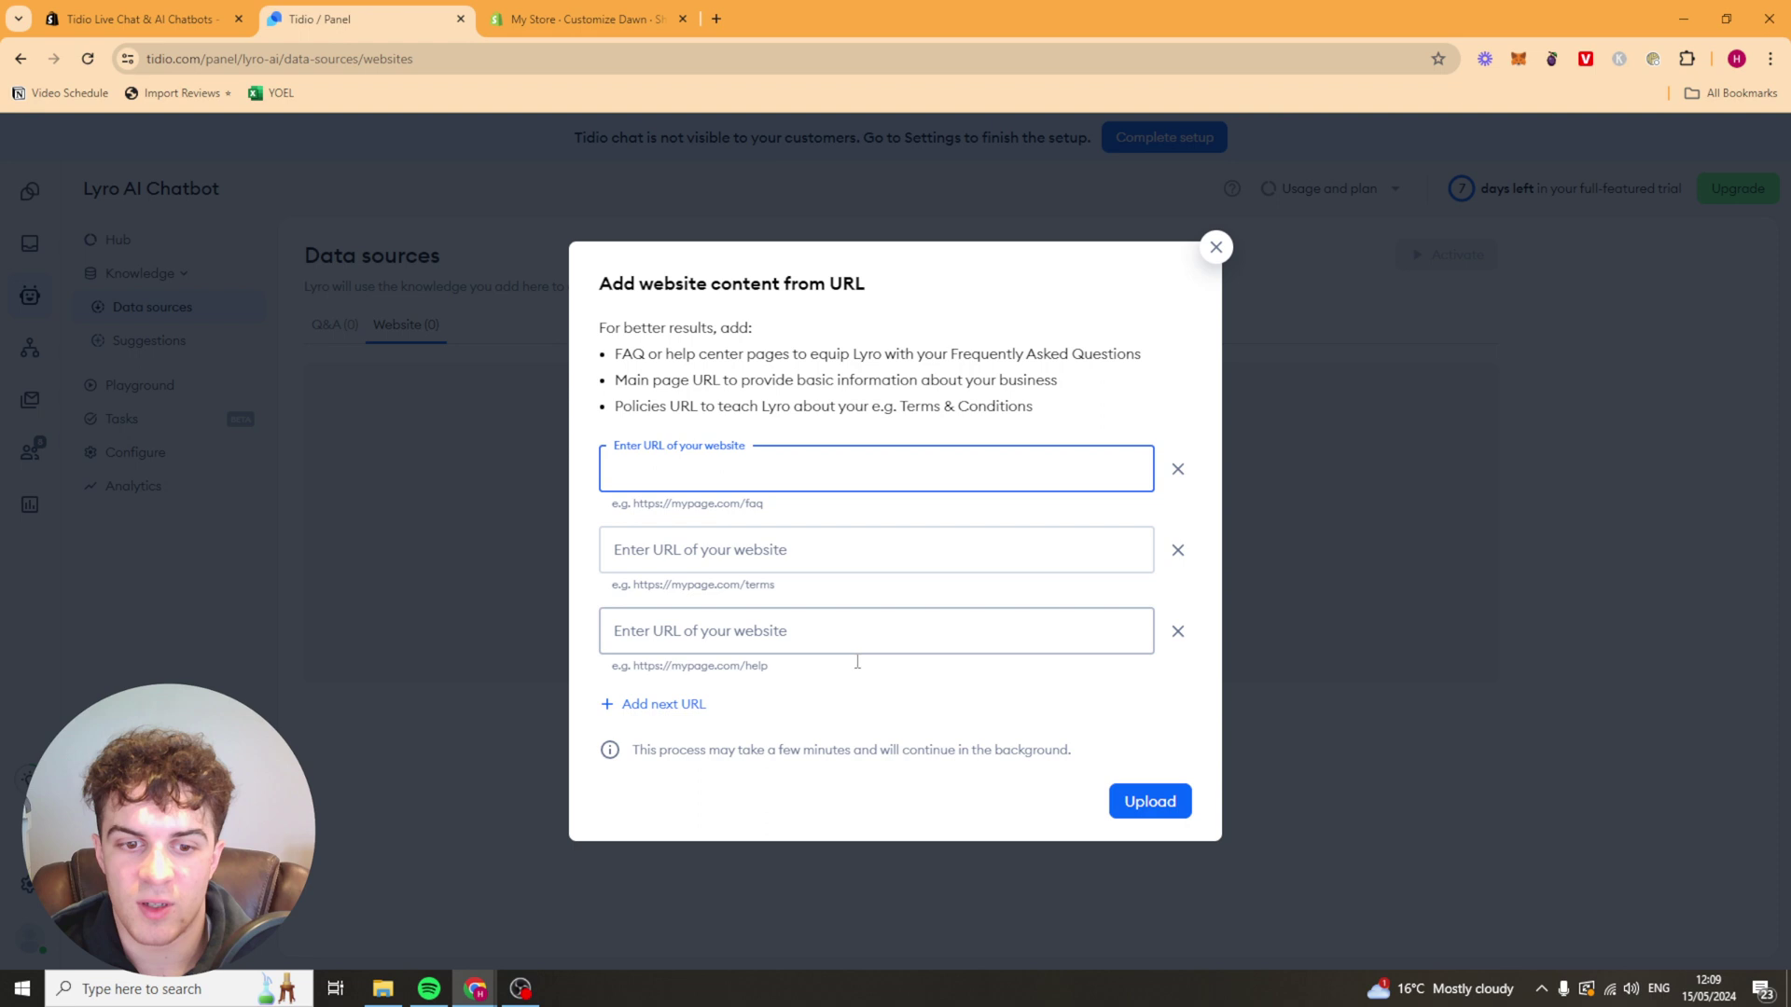
{"action": "left_click", "coordinate": [1213, 249]}
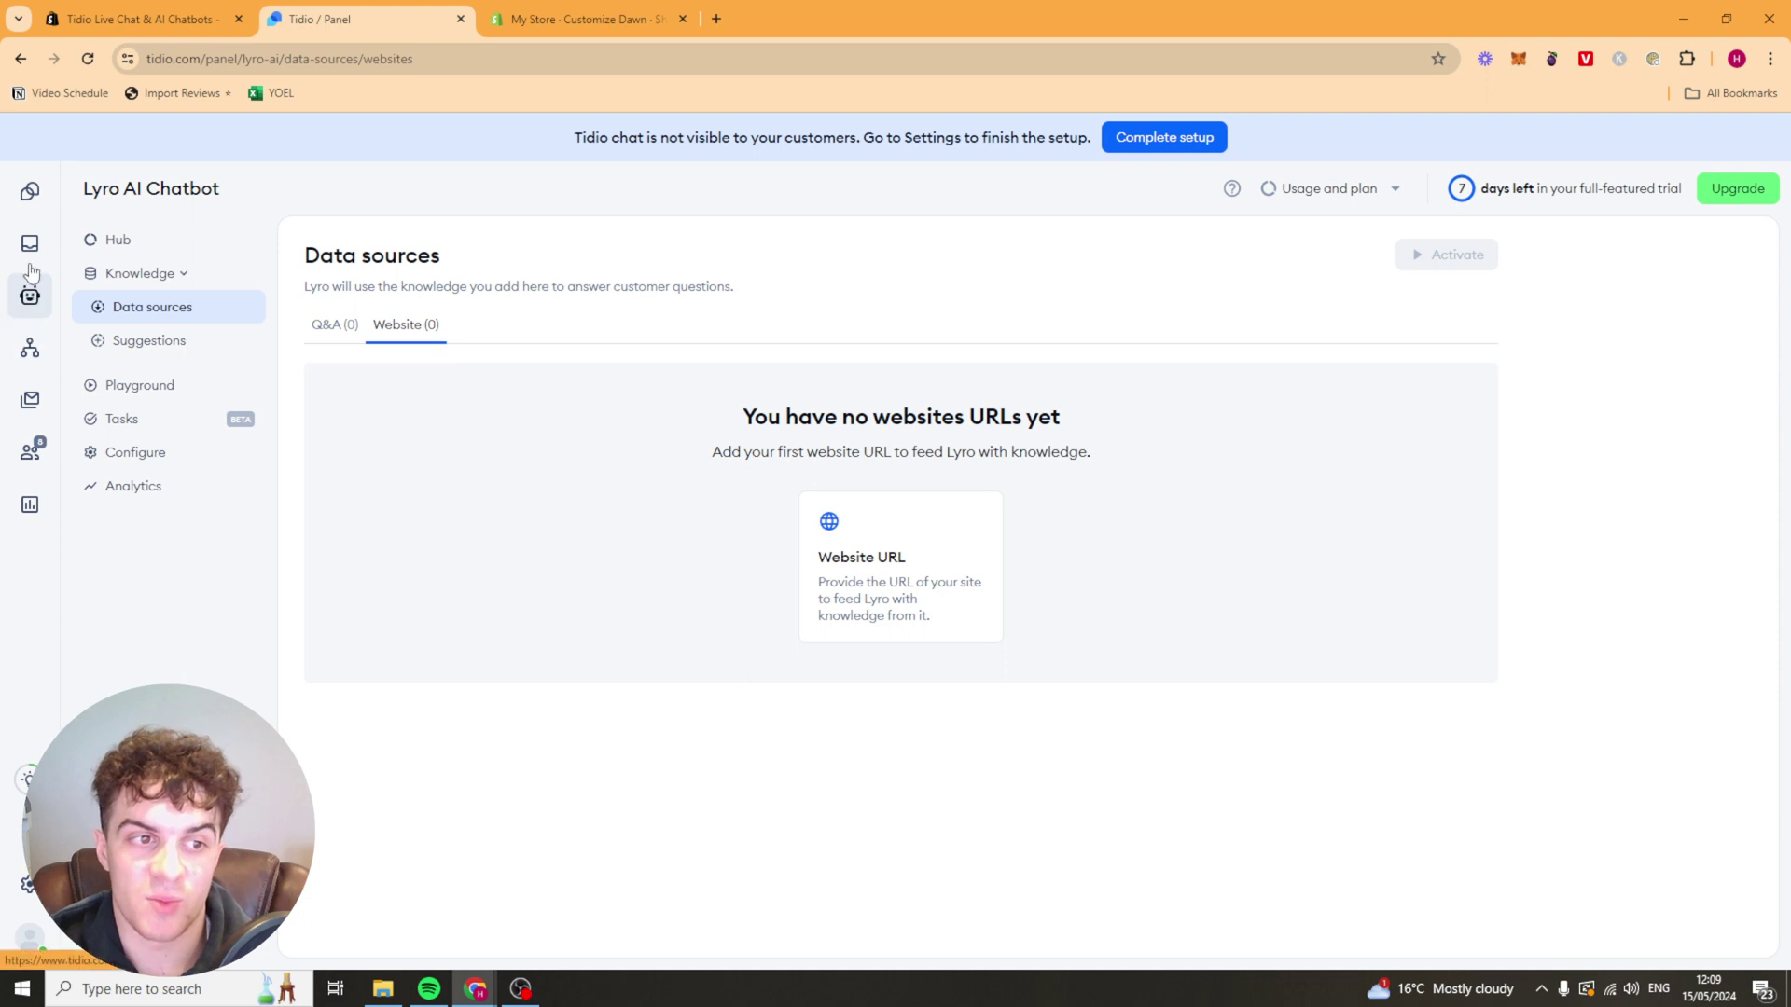
Visit Lyro's Hub, Suggestions, Playground, Tasks and Configure pages, ending on Analytics
{"action": "left_click", "coordinate": [129, 241]}
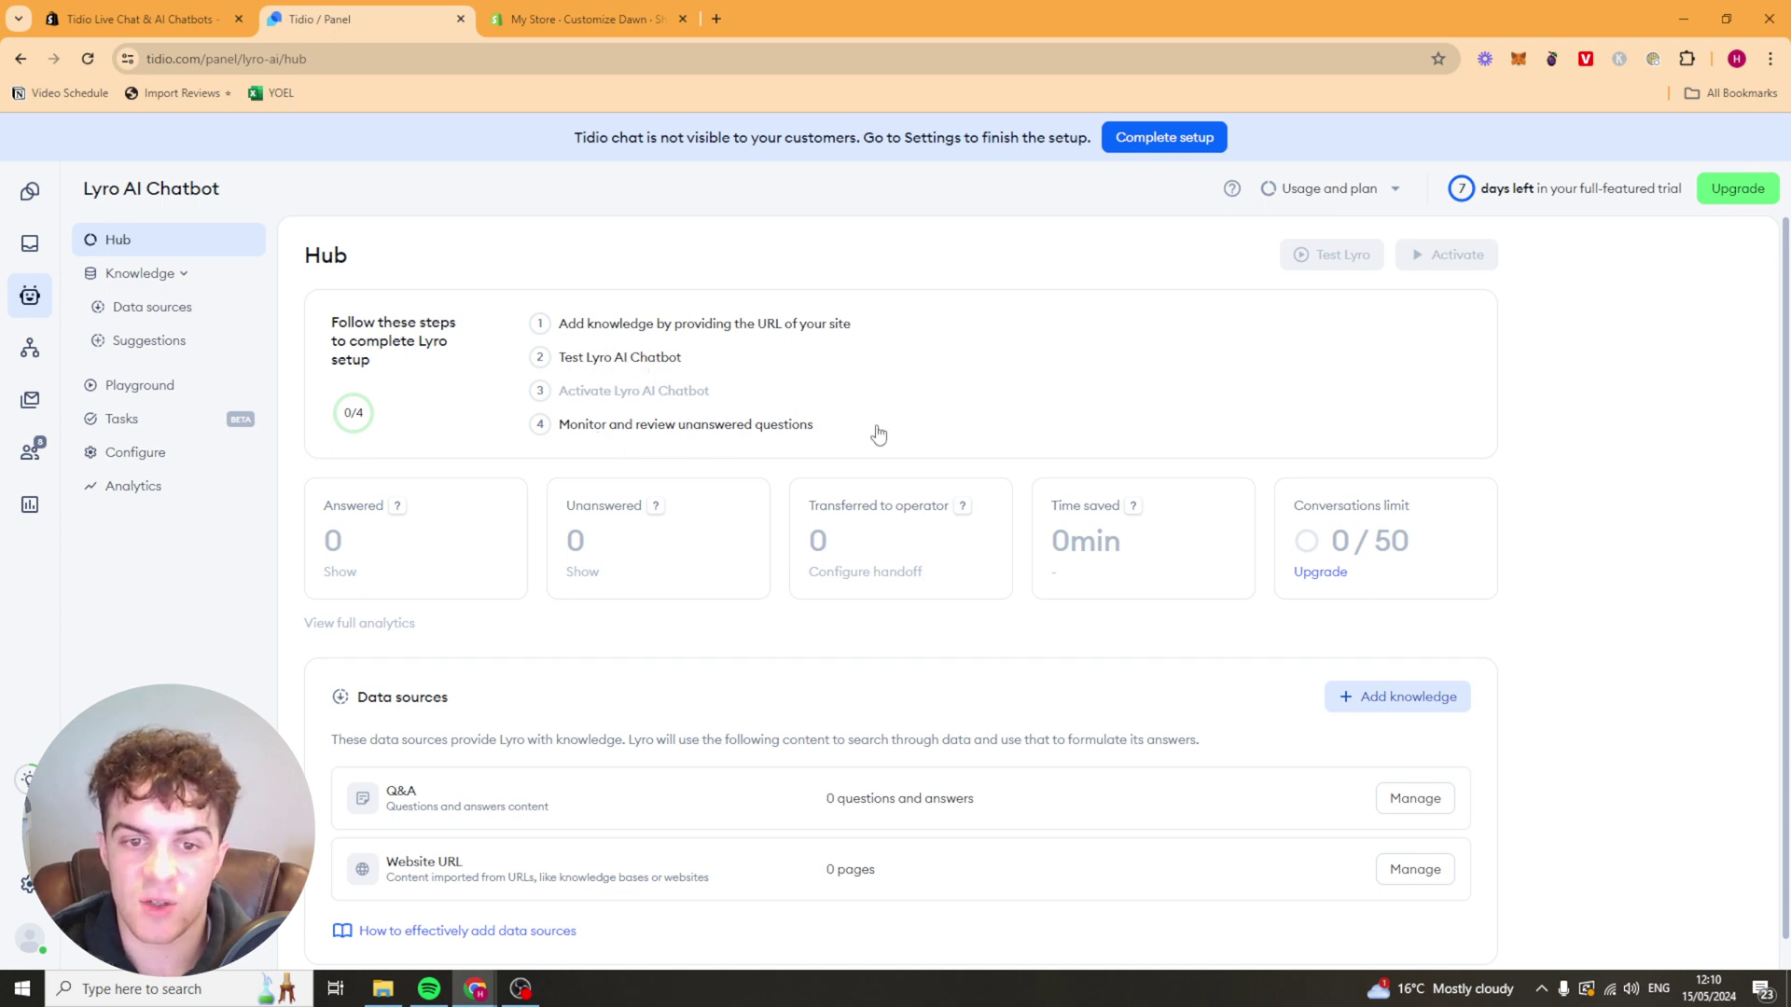
{"action": "left_click_drag", "start_coordinate": [877, 433], "coordinate": [541, 426]}
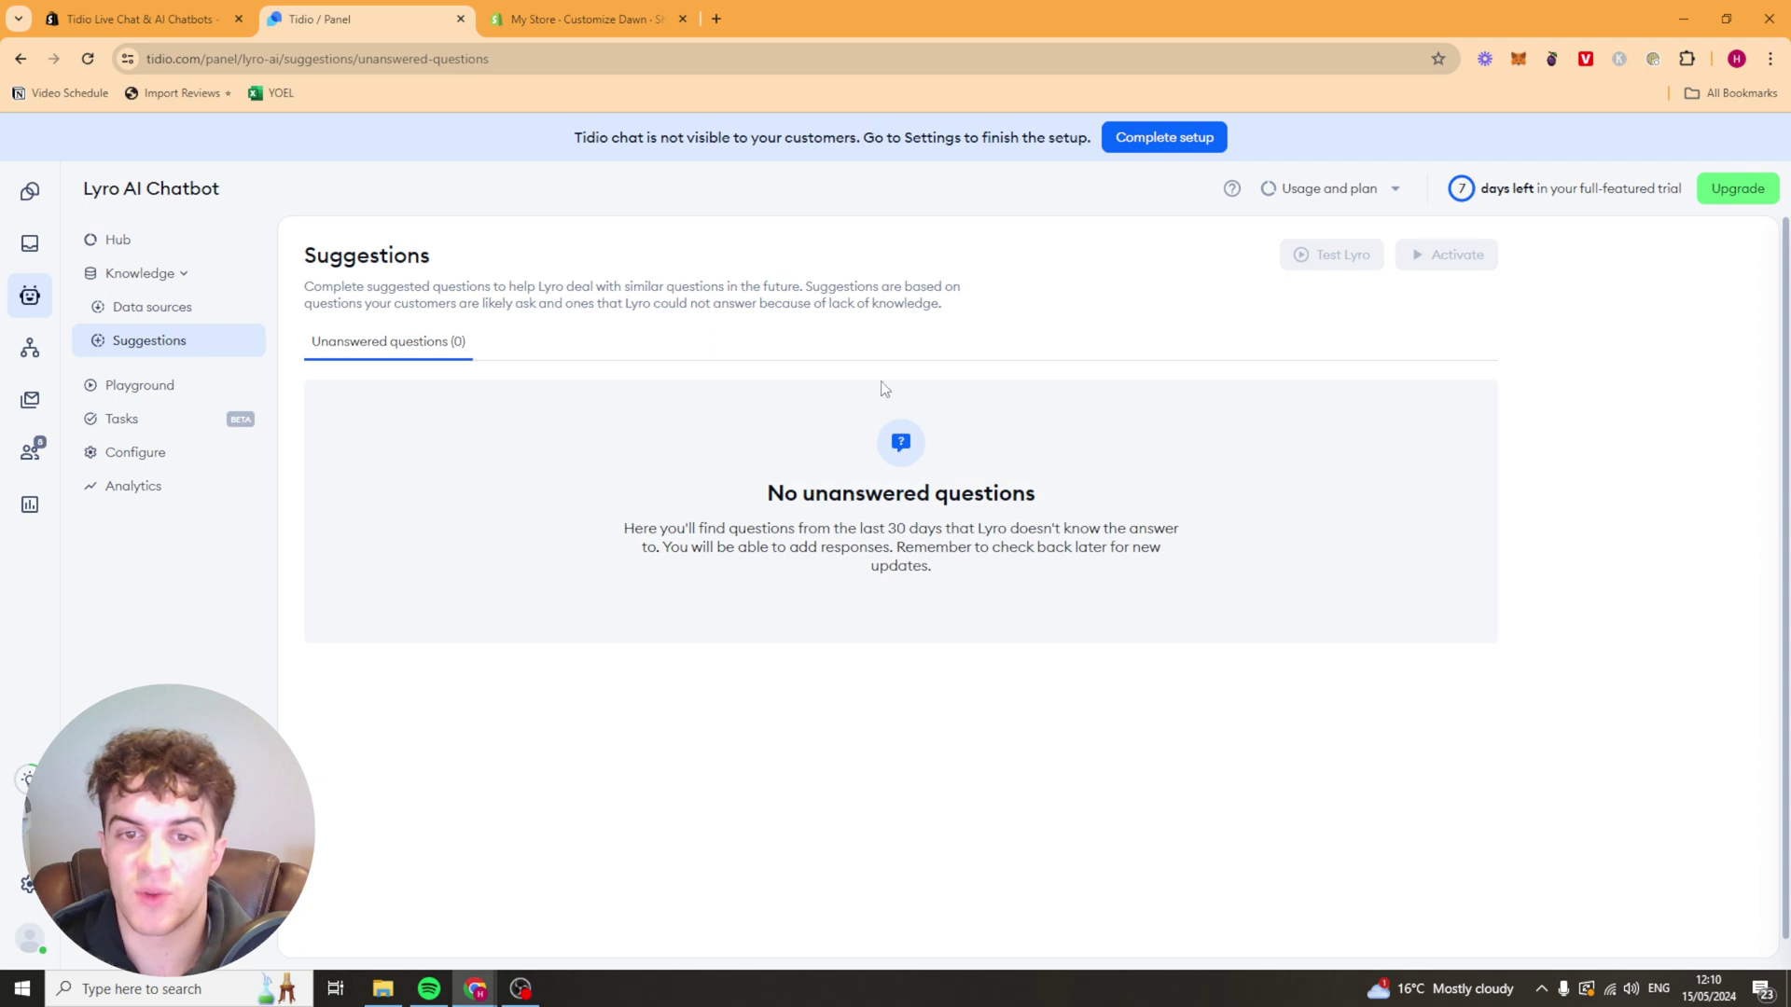
{"action": "left_click", "coordinate": [202, 250]}
{"action": "scroll", "coordinate": [808, 719], "scroll_direction": "down", "scroll_amount": 1}
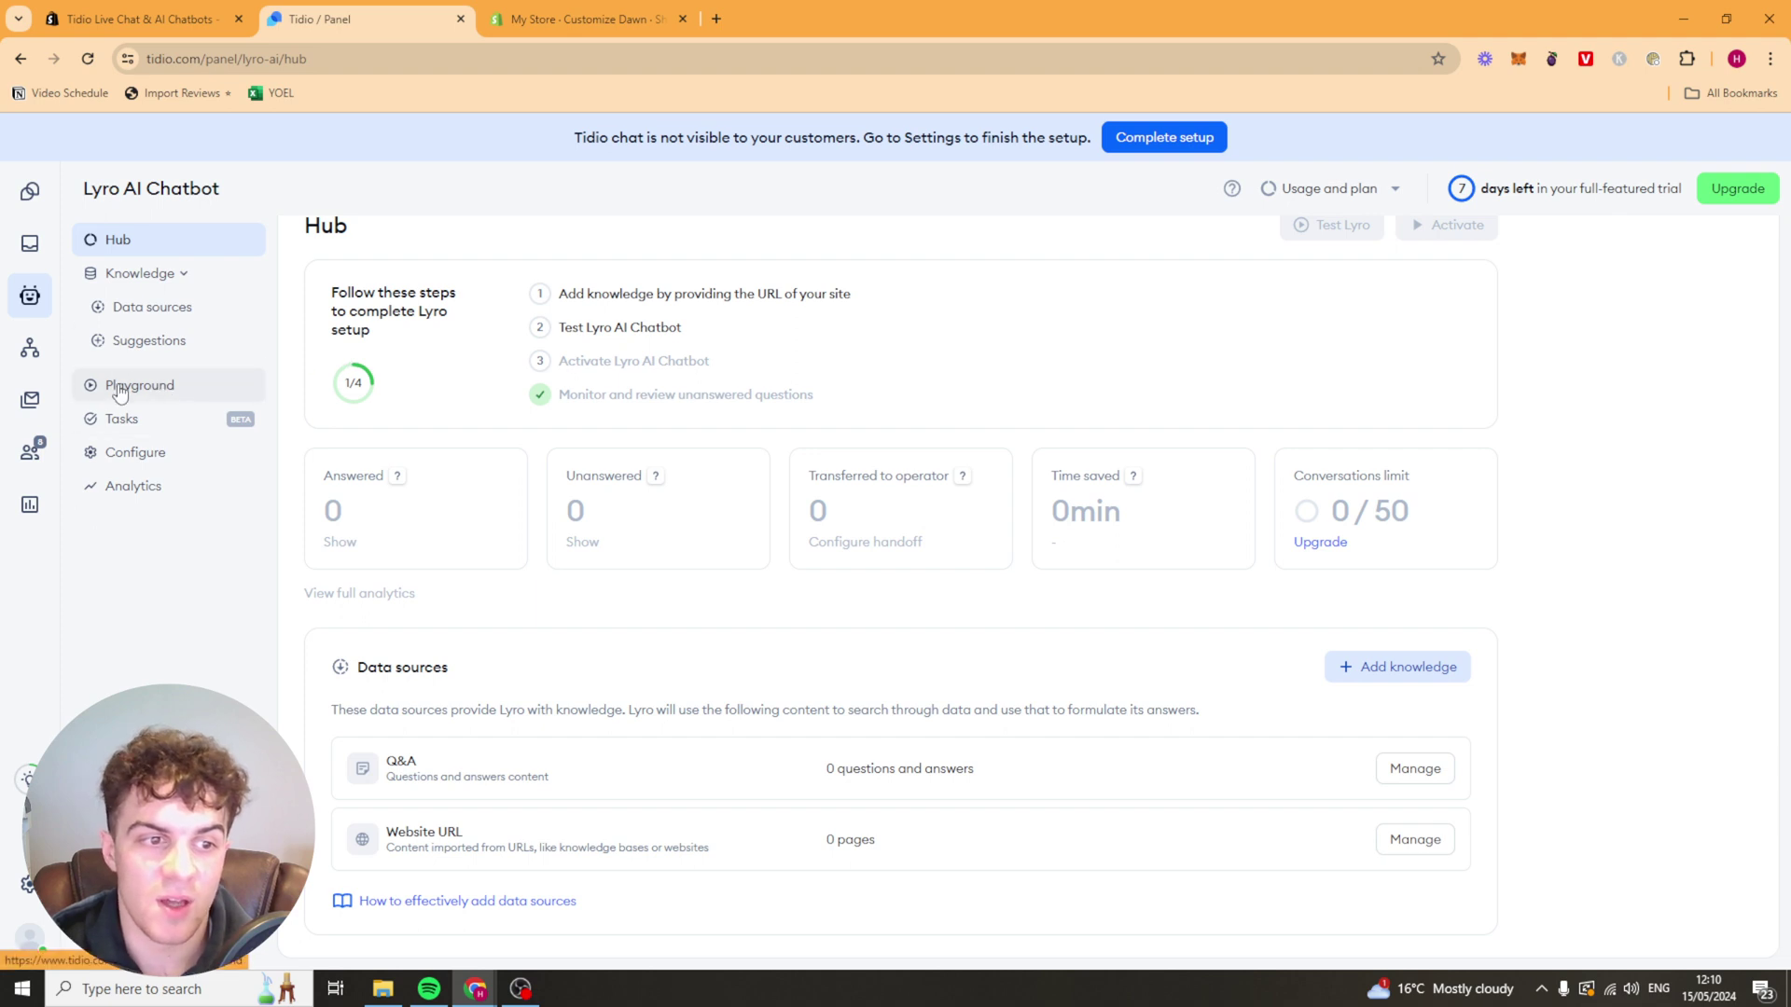
{"action": "left_click", "coordinate": [166, 385]}
{"action": "left_click", "coordinate": [156, 419]}
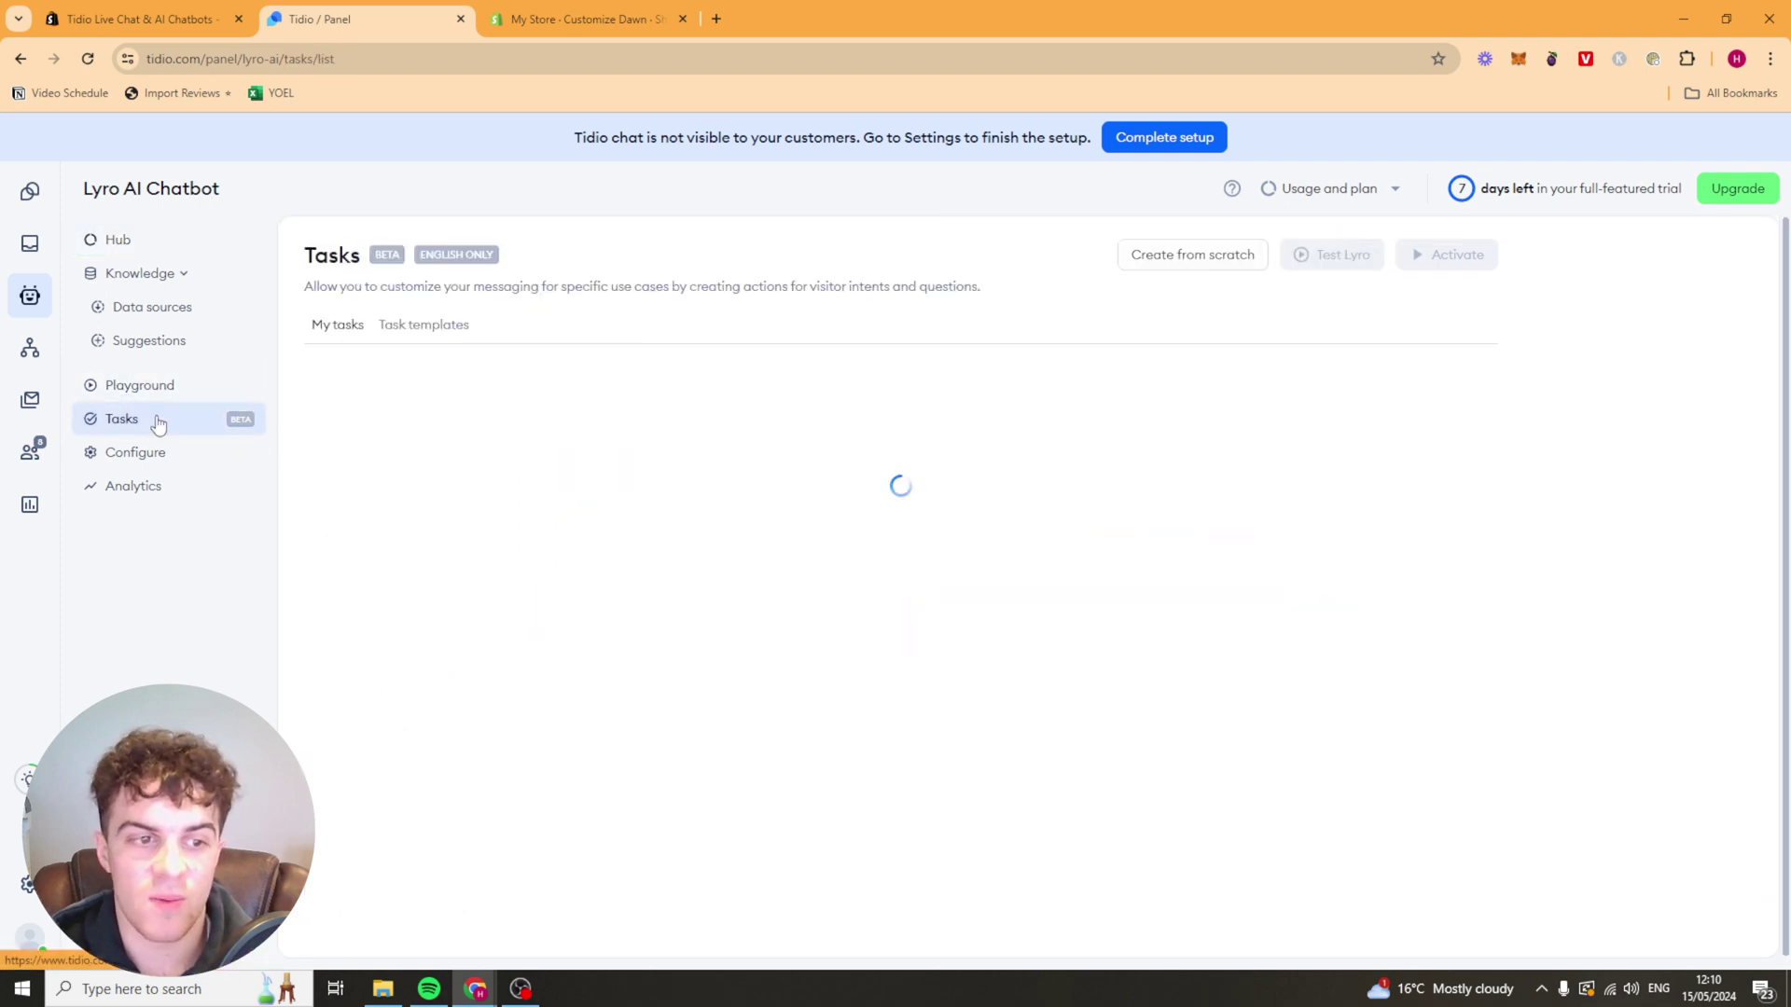
{"action": "left_click", "coordinate": [182, 455]}
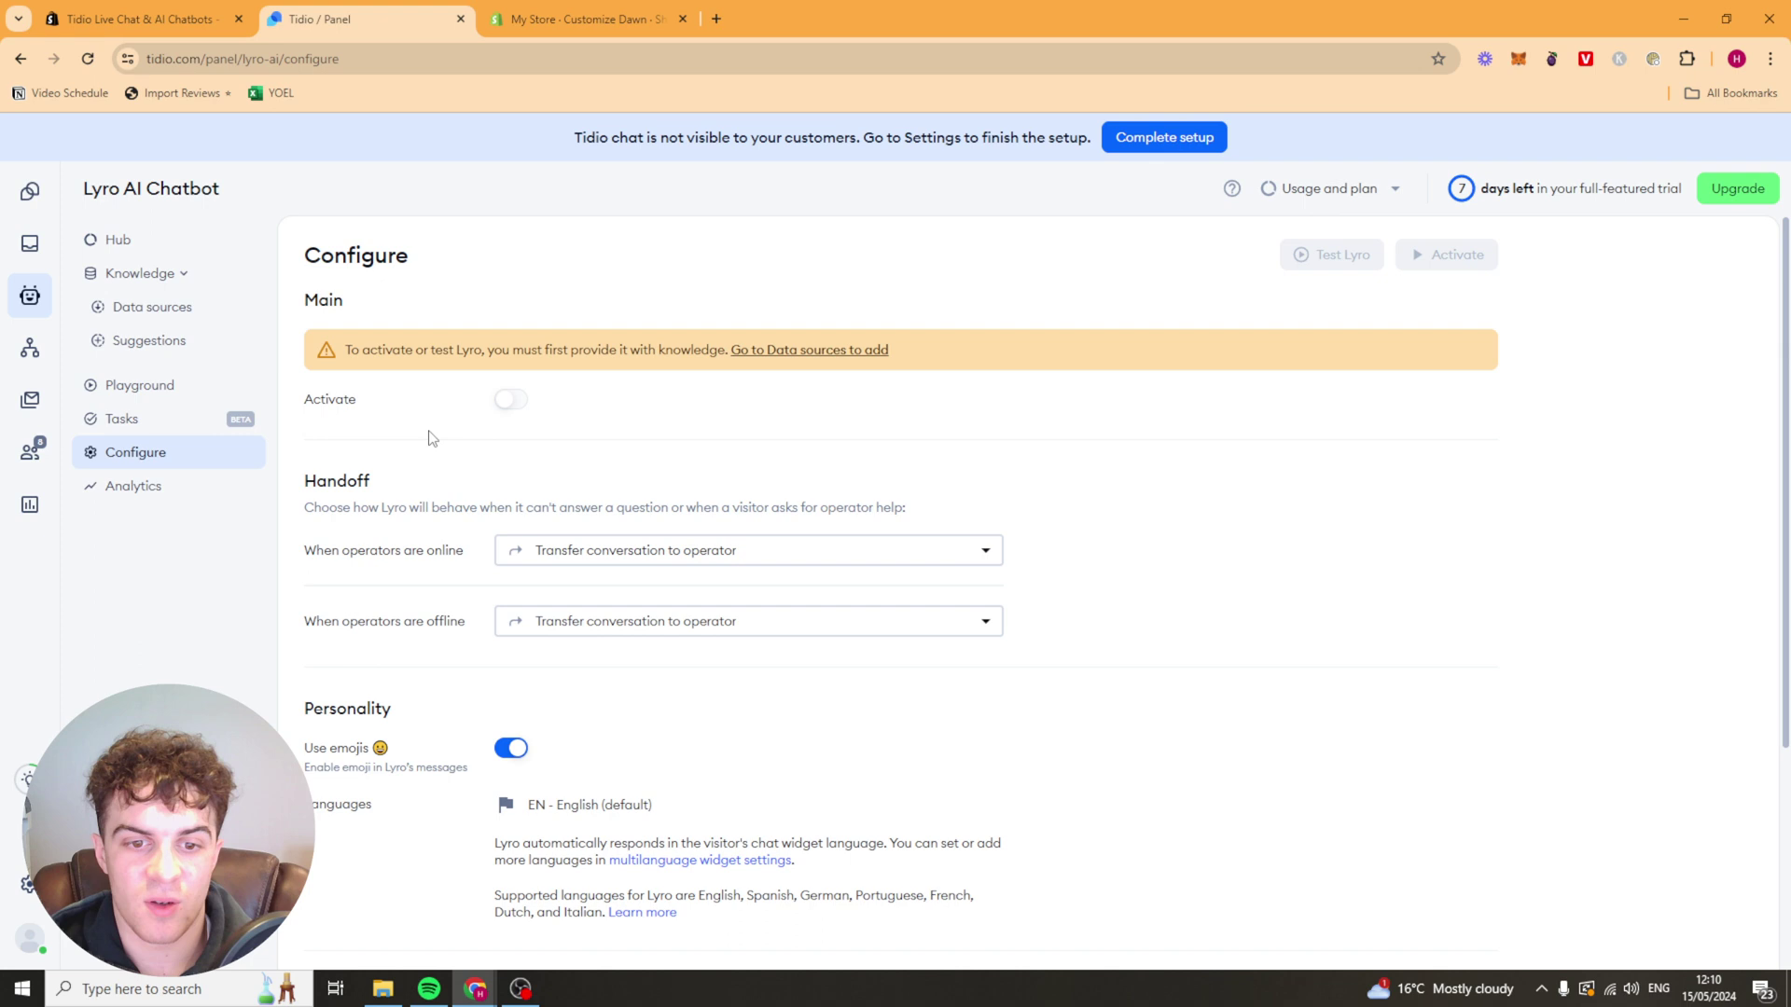
{"action": "scroll", "coordinate": [410, 653], "scroll_direction": "down", "scroll_amount": 3}
{"action": "left_click", "coordinate": [139, 486]}
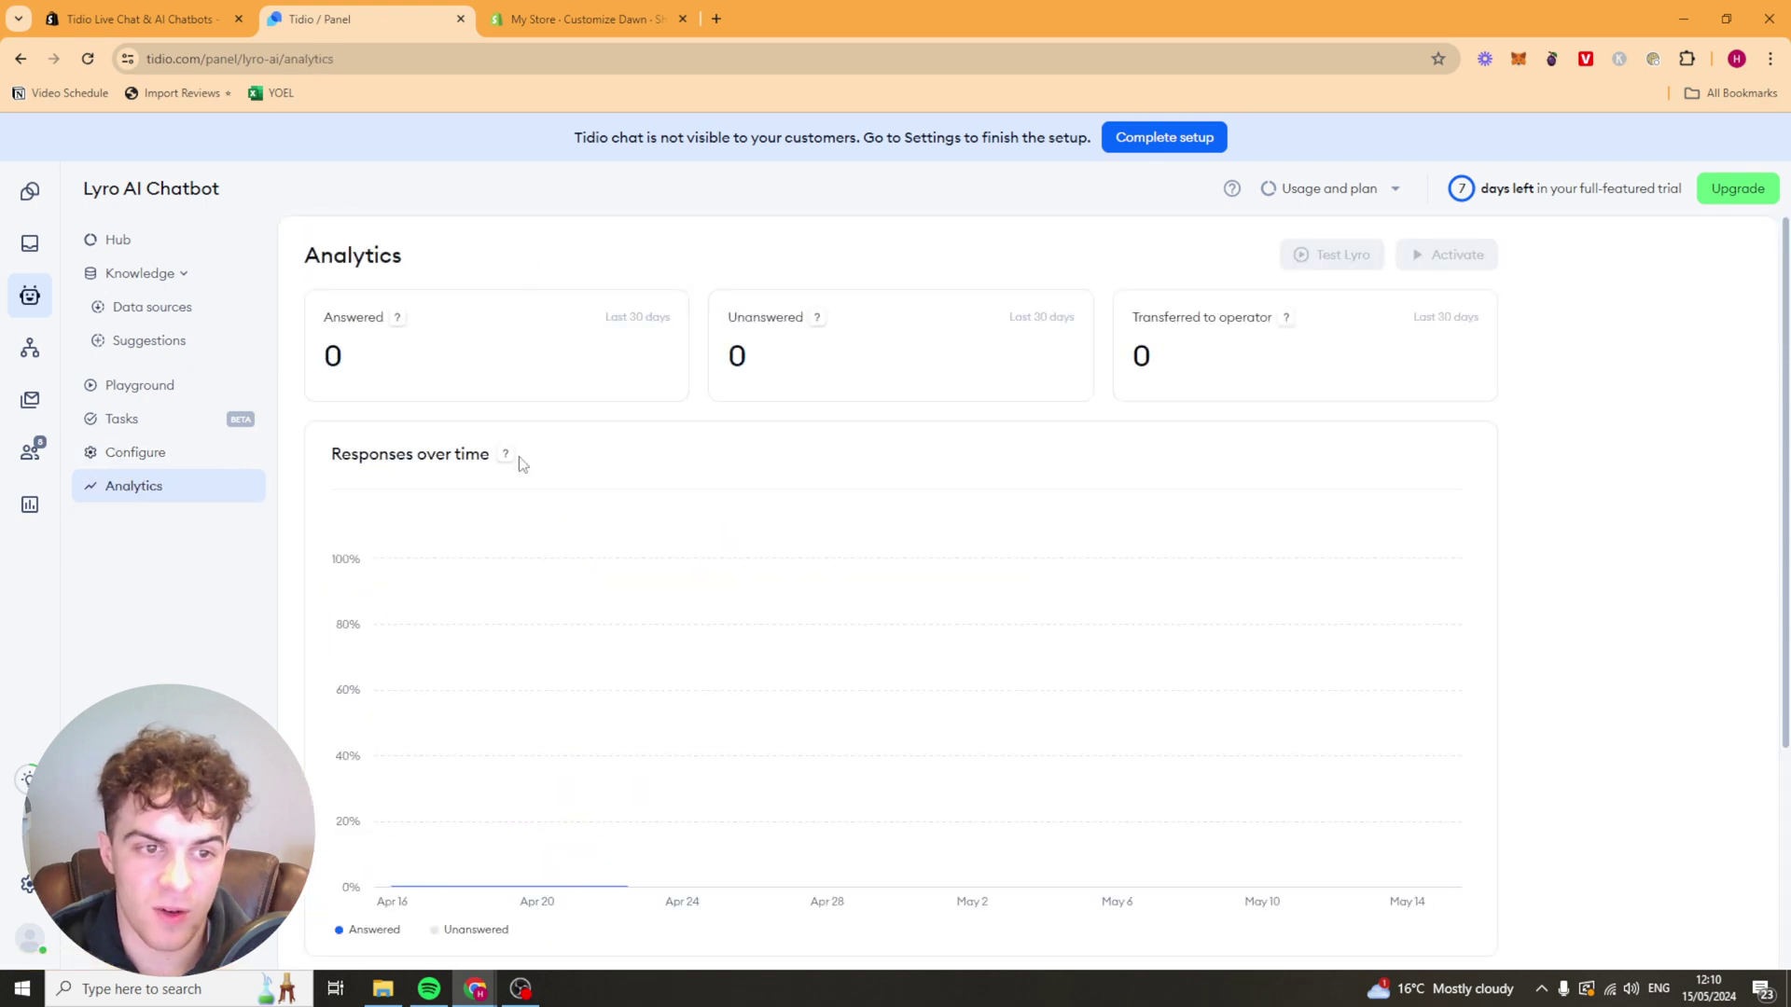
Browse Flow Strategies, Lead generation and Sales templates, then show the Support Flows gallery
{"action": "left_click", "coordinate": [31, 349]}
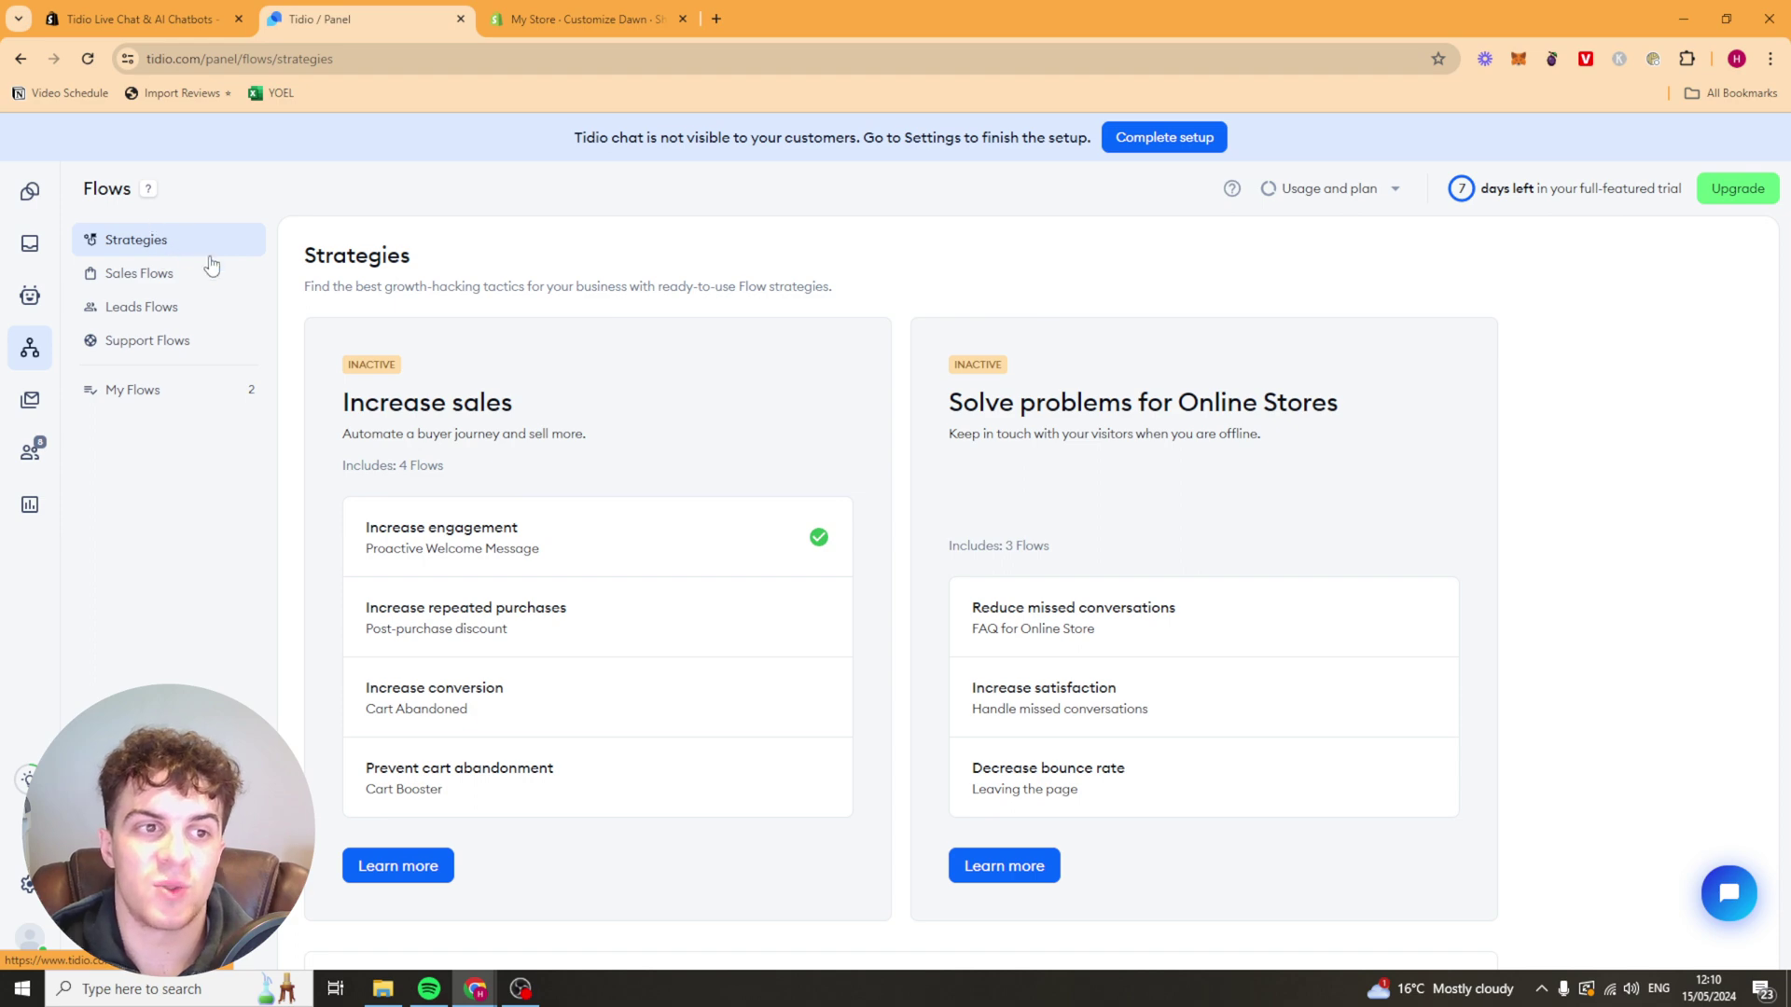
{"action": "left_click", "coordinate": [192, 306]}
{"action": "left_click", "coordinate": [154, 277]}
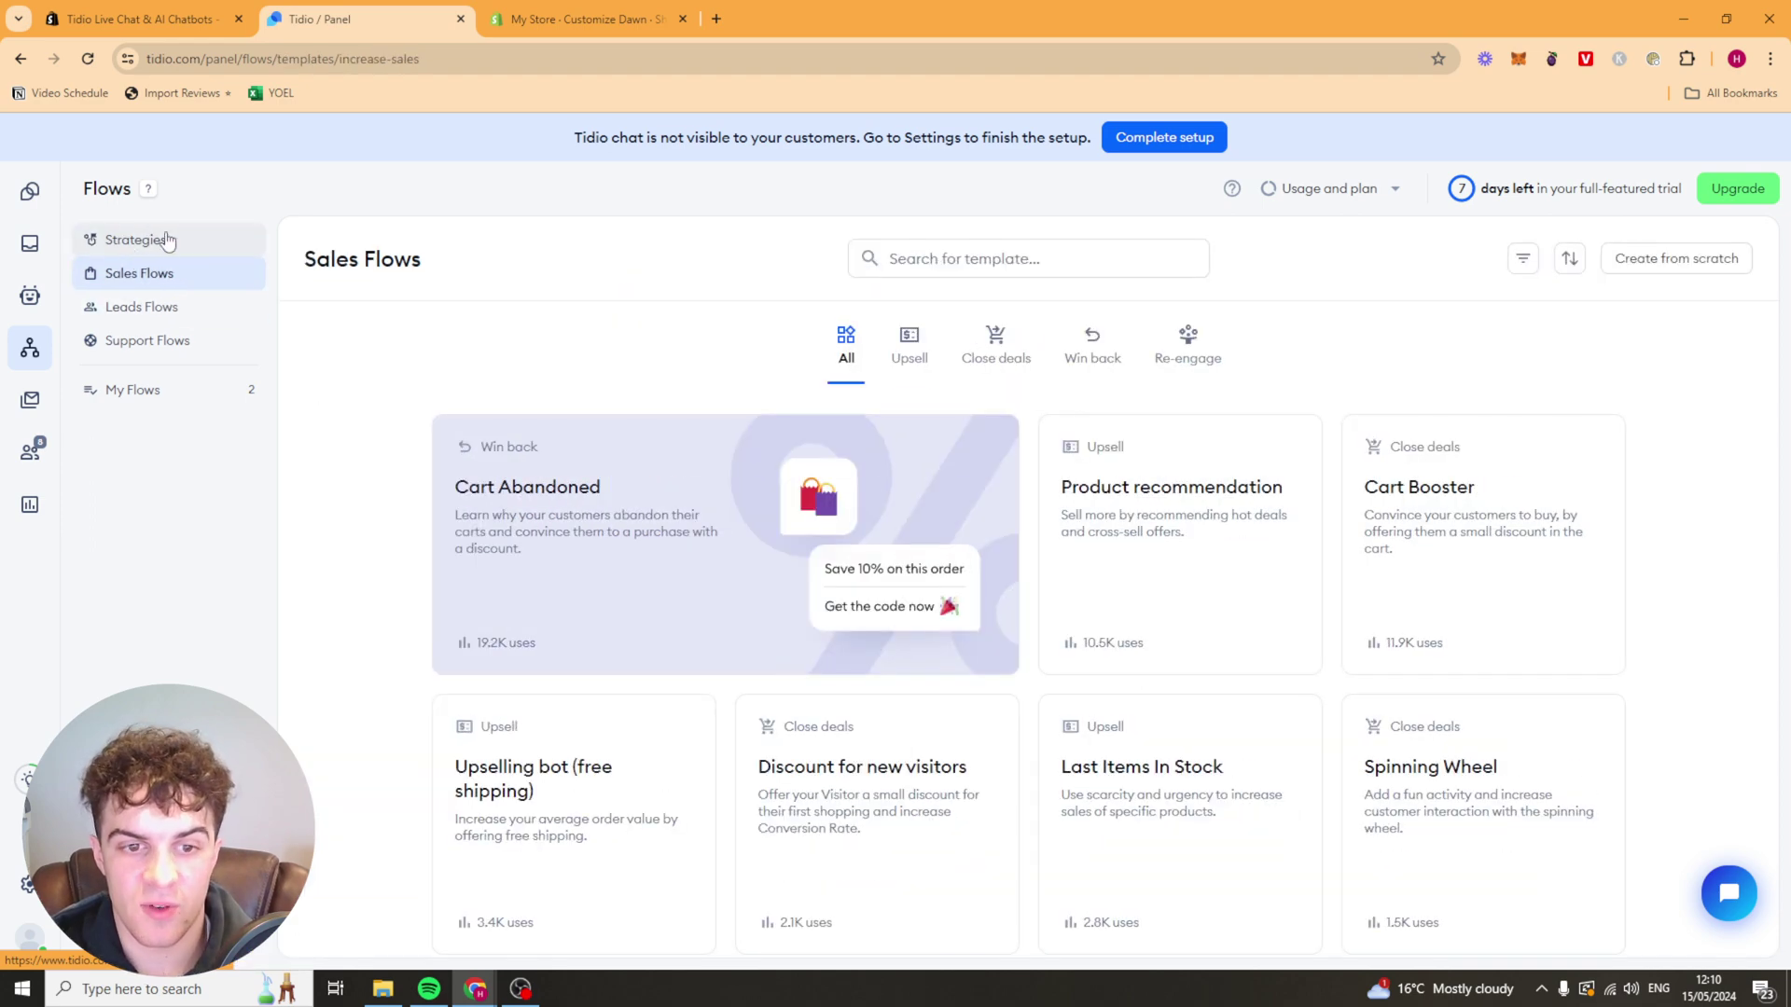
{"action": "left_click", "coordinate": [167, 240]}
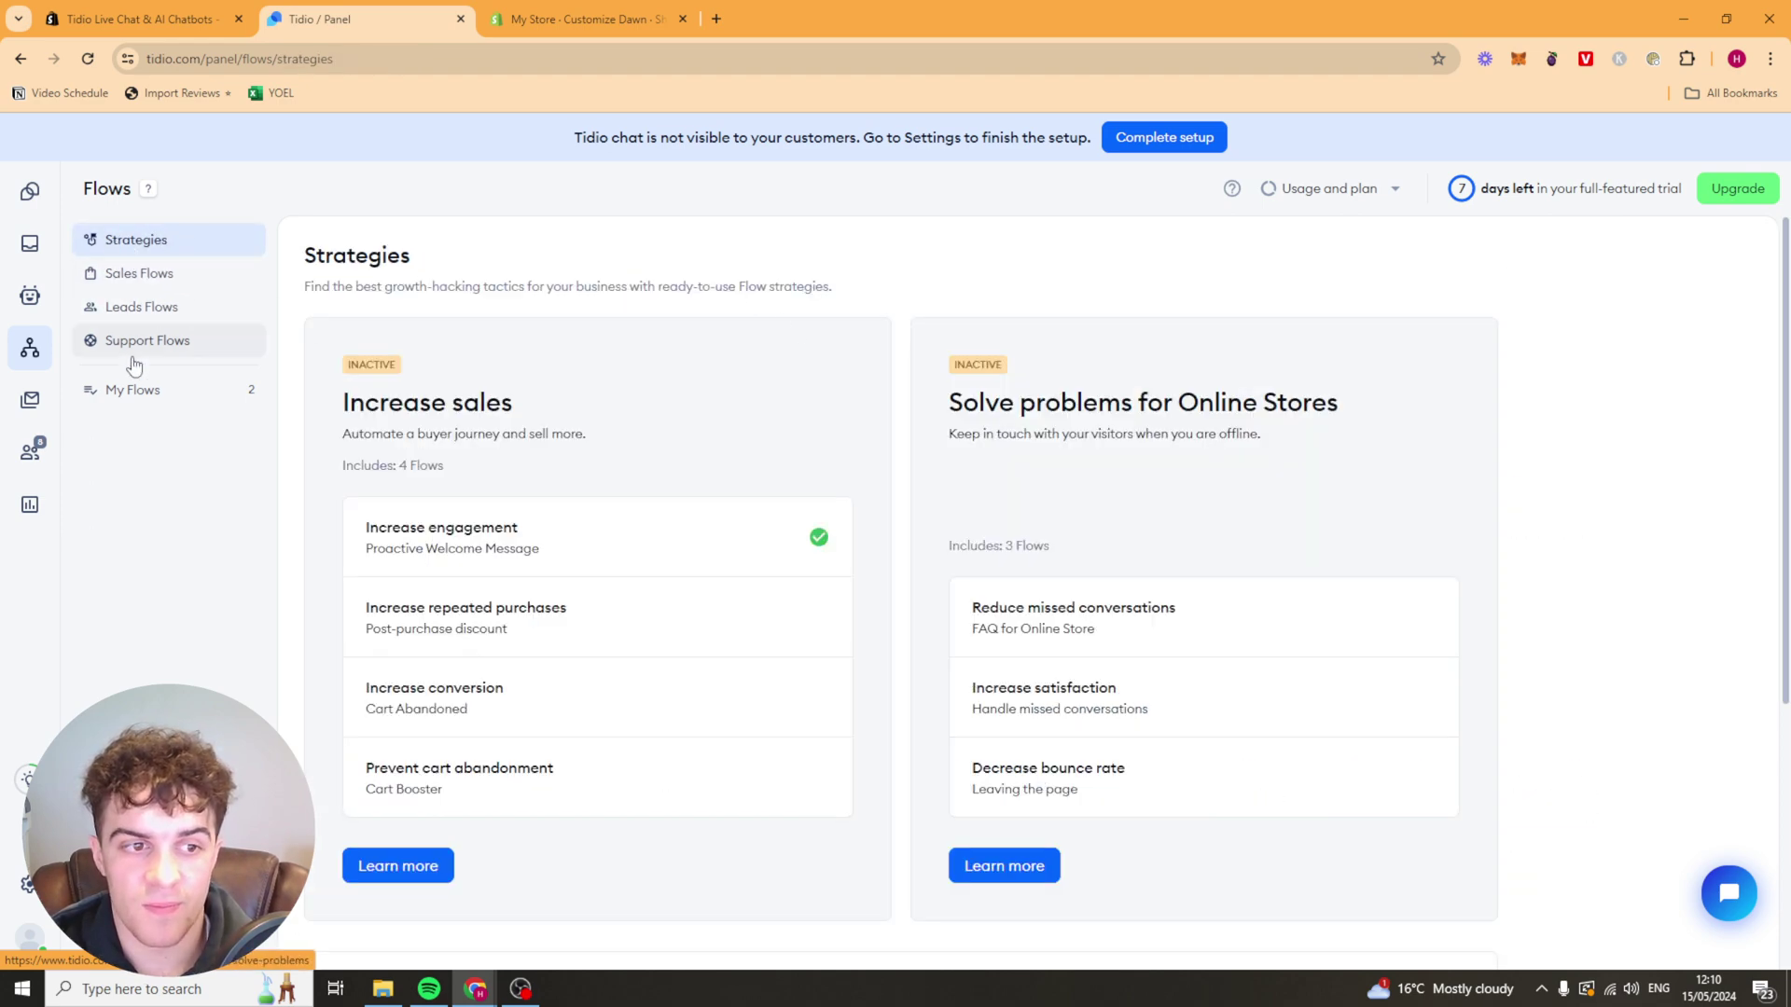
{"action": "left_click", "coordinate": [140, 273]}
{"action": "left_click", "coordinate": [141, 244]}
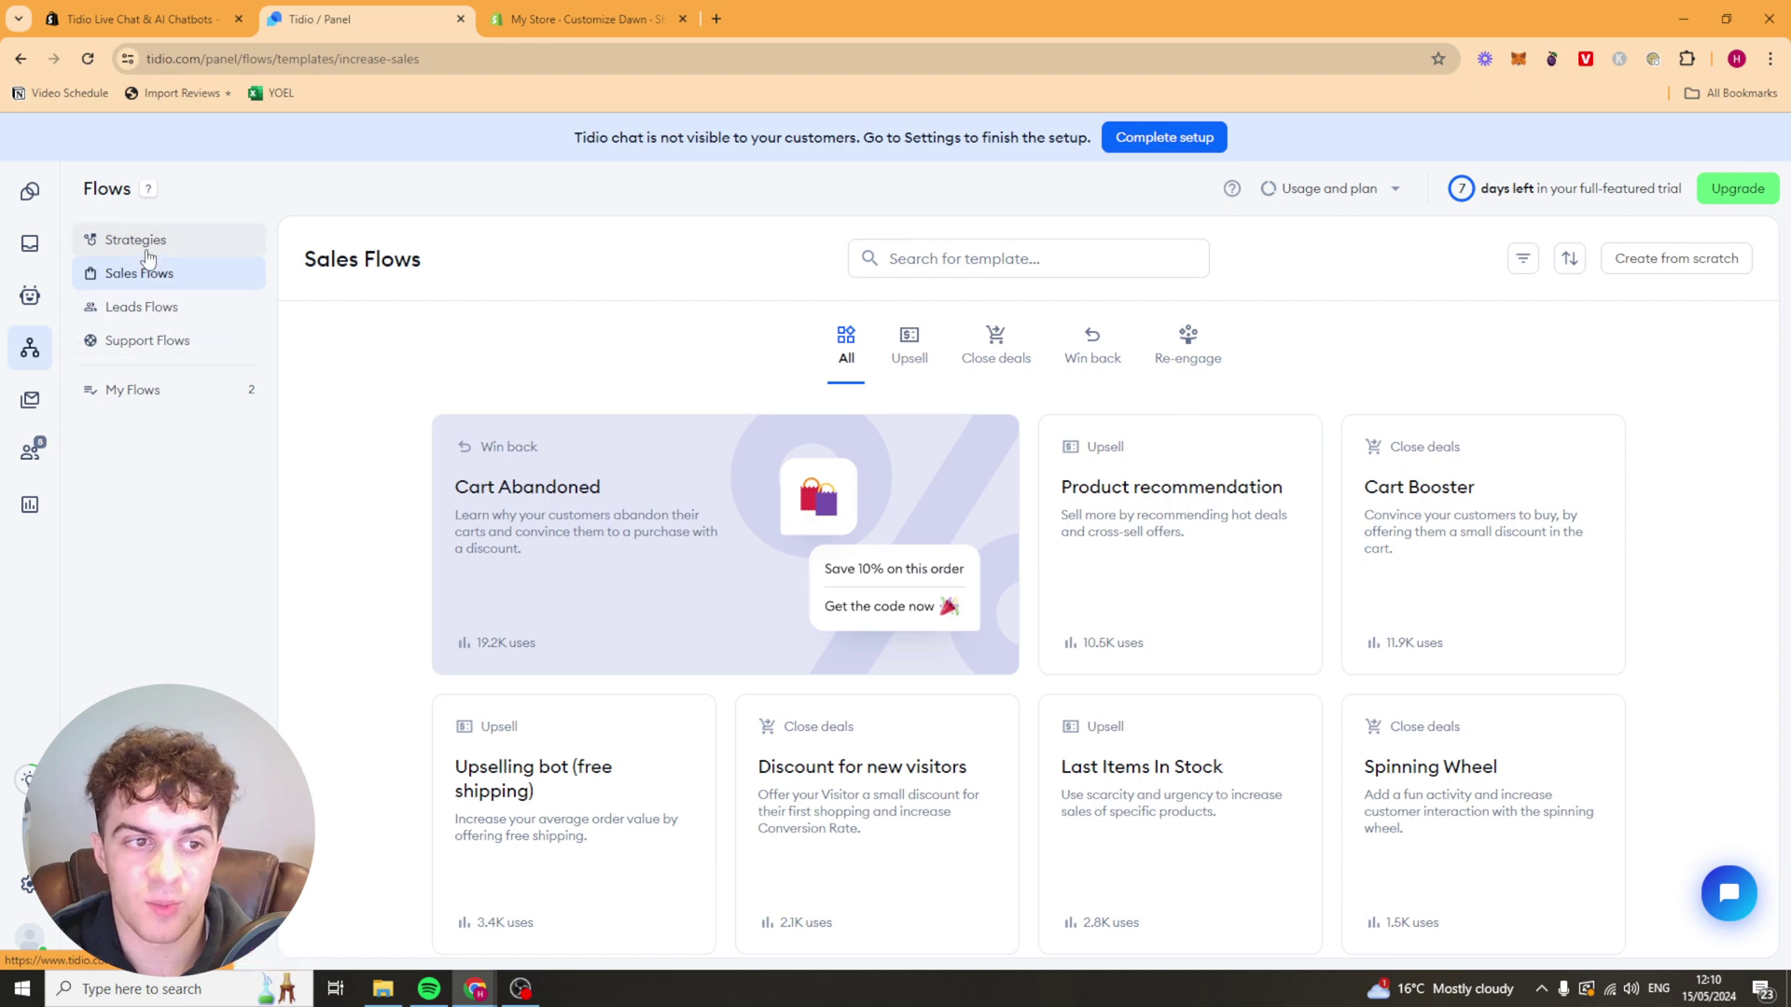
{"action": "scroll", "coordinate": [653, 373], "scroll_direction": "down", "scroll_amount": 2}
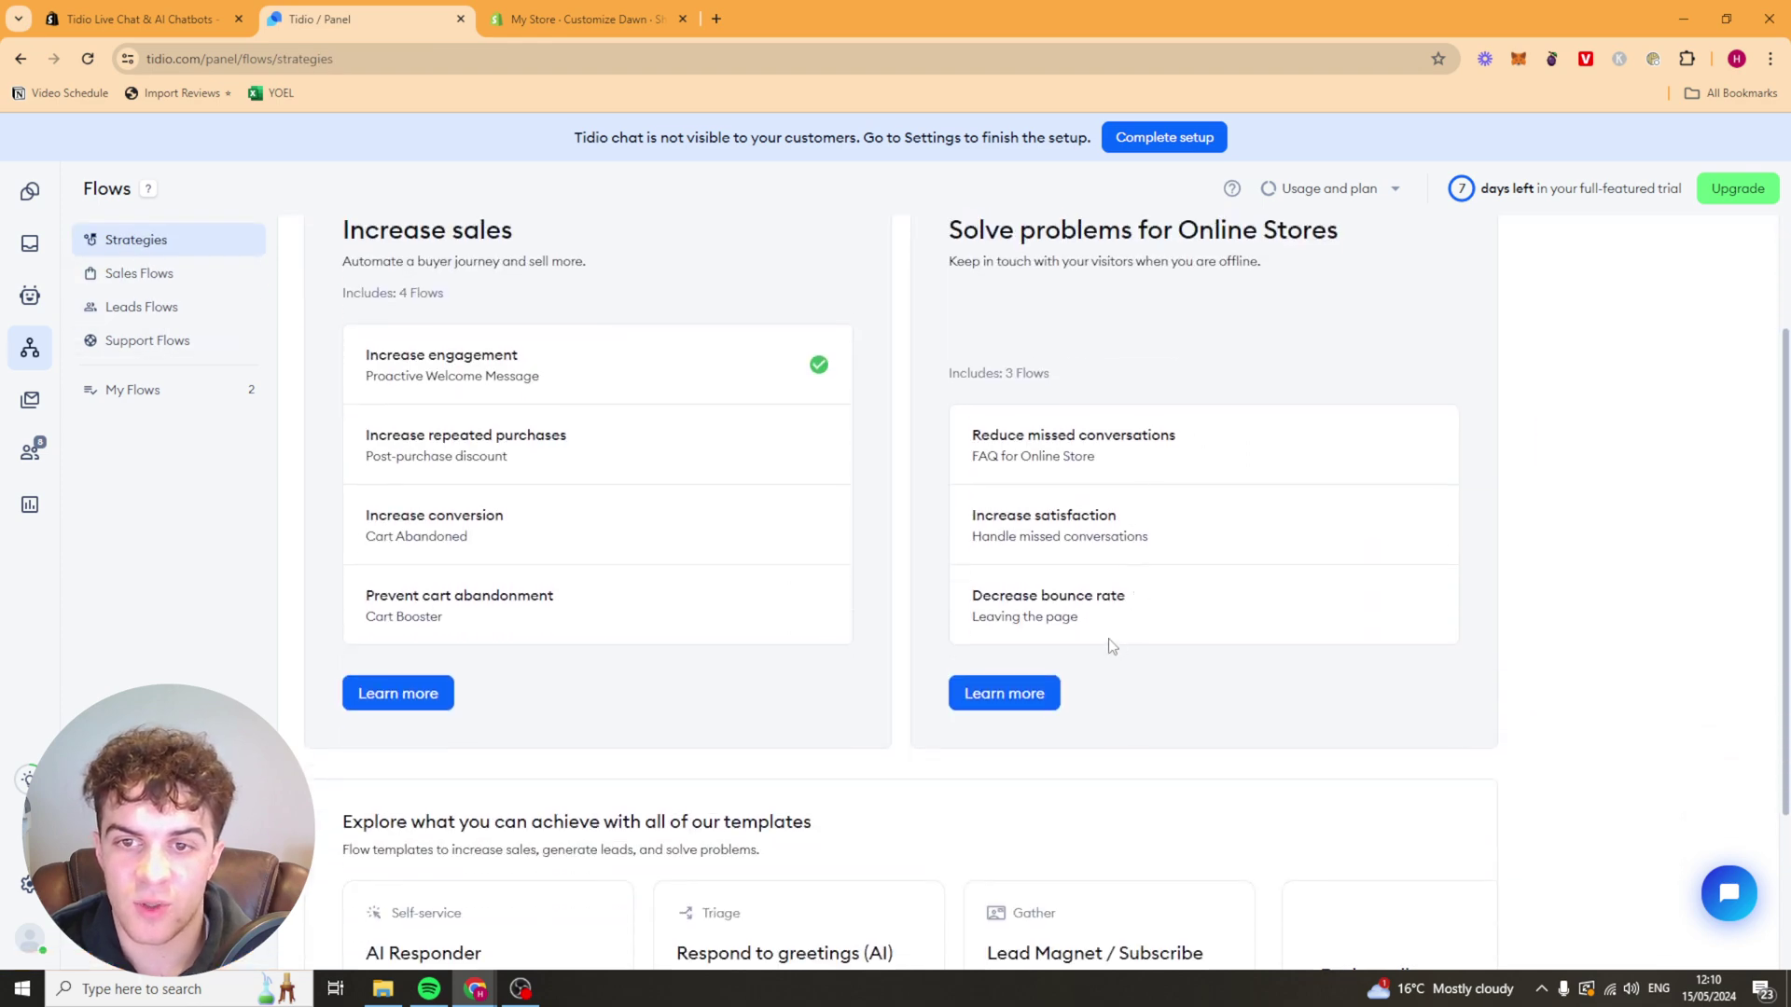
{"action": "scroll", "coordinate": [652, 352], "scroll_direction": "up", "scroll_amount": 2}
{"action": "scroll", "coordinate": [696, 416], "scroll_direction": "down", "scroll_amount": 1}
{"action": "scroll", "coordinate": [709, 569], "scroll_direction": "down", "scroll_amount": 4}
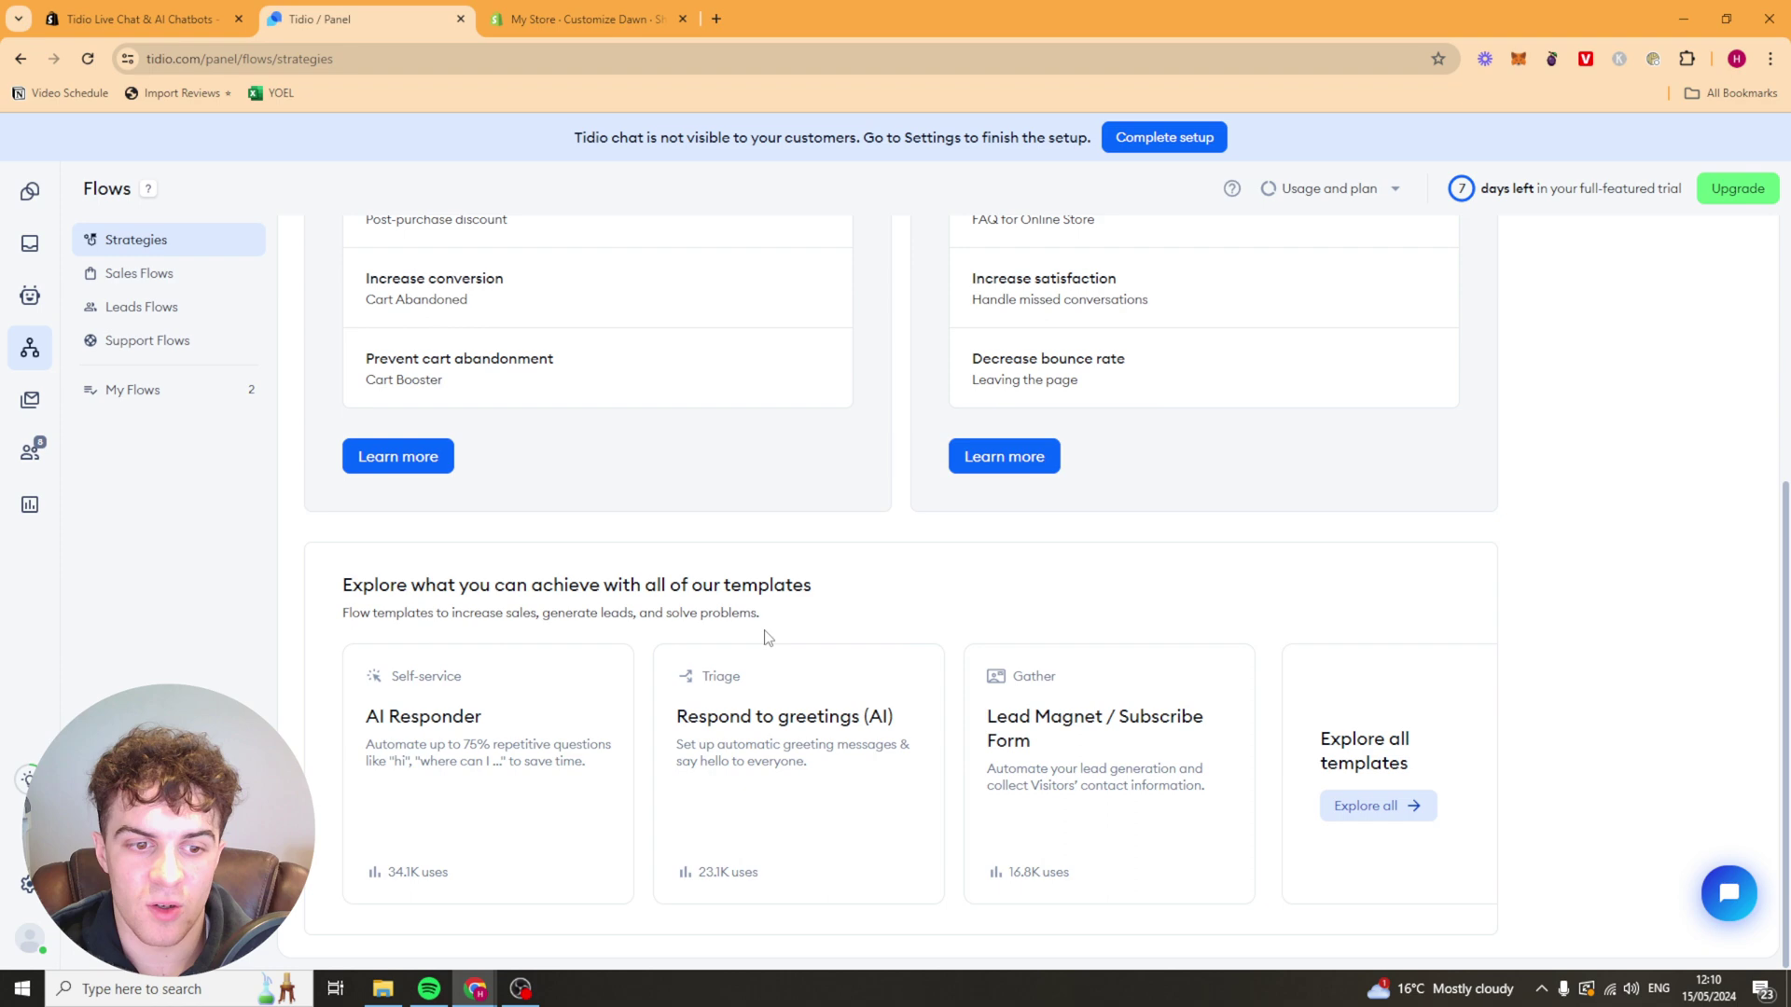
{"action": "scroll", "coordinate": [737, 466], "scroll_direction": "up", "scroll_amount": 4}
{"action": "scroll", "coordinate": [653, 643], "scroll_direction": "down", "scroll_amount": 4}
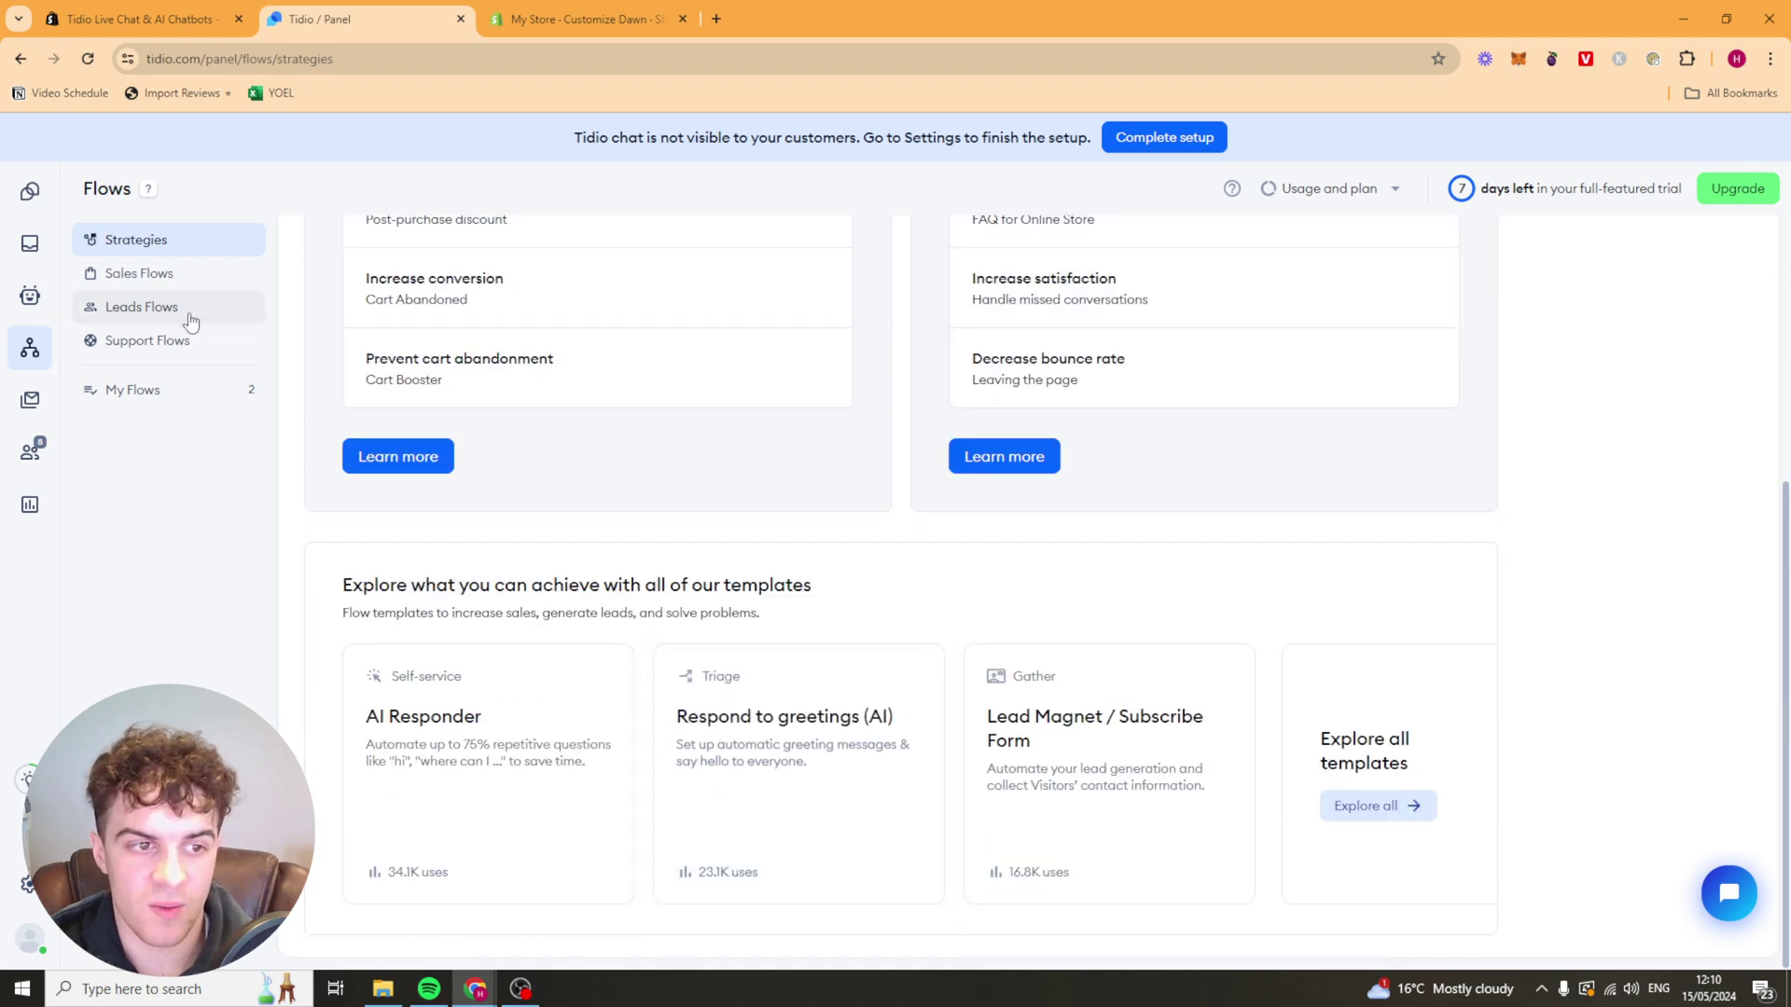
{"action": "left_click", "coordinate": [131, 342]}
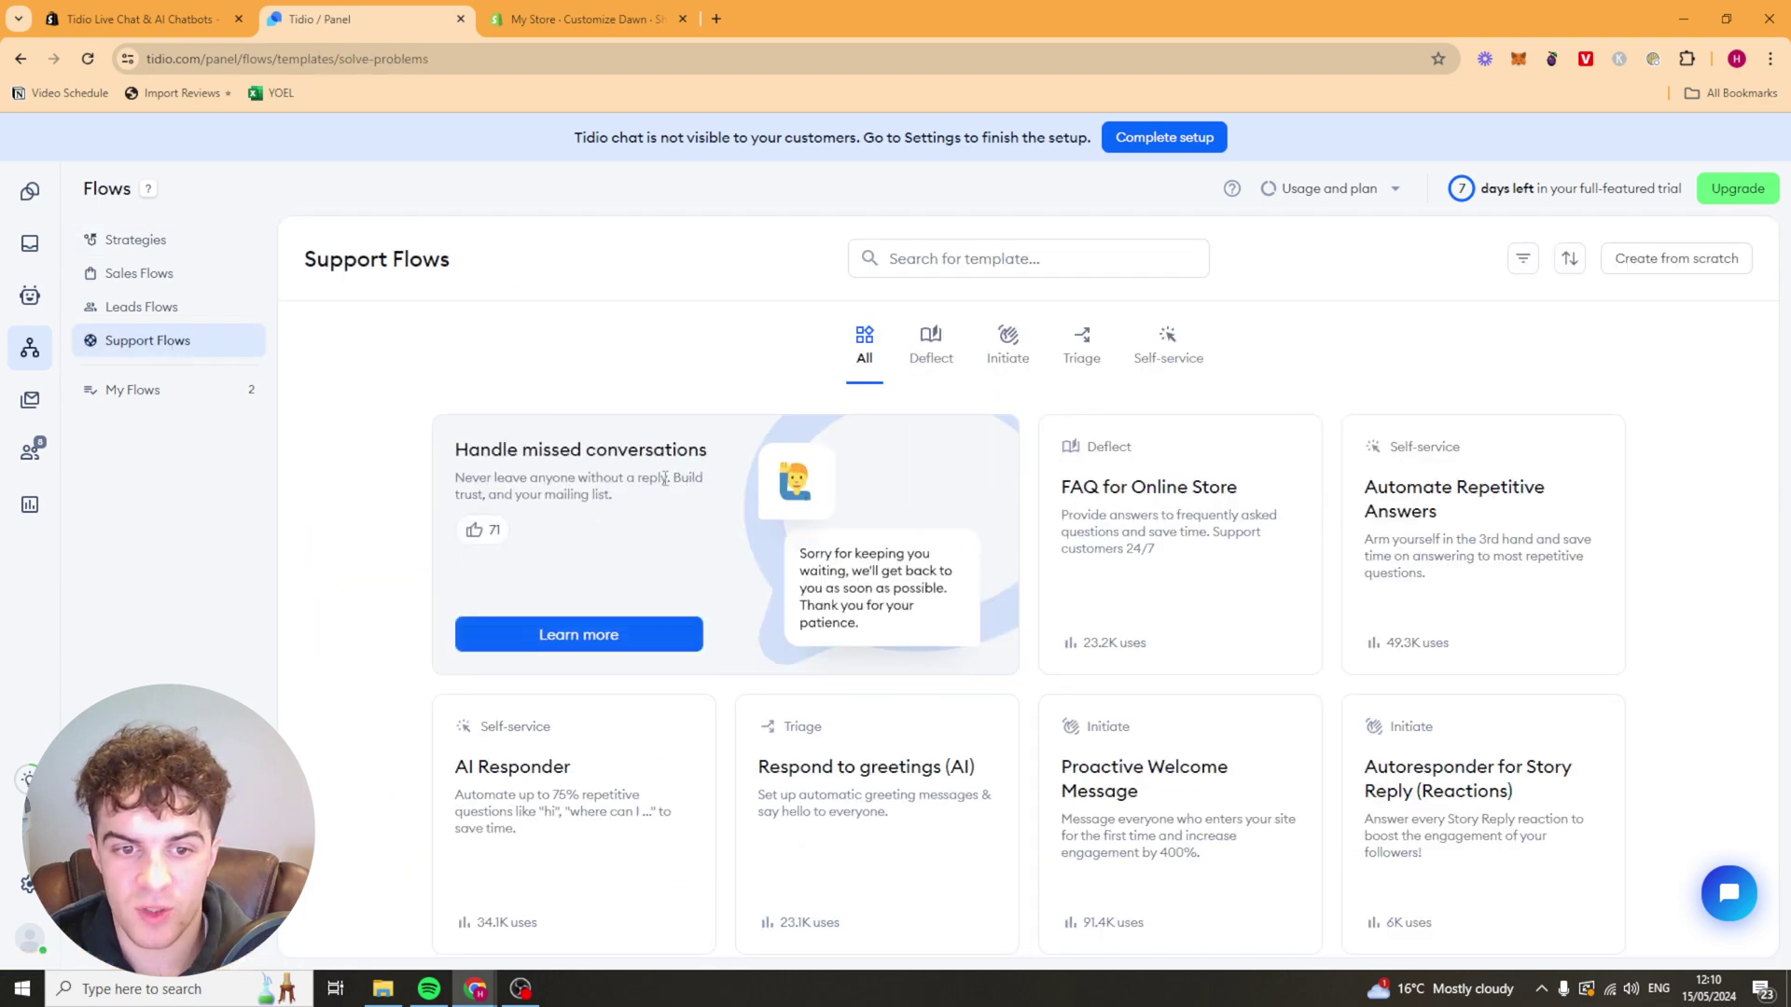
{"action": "left_click", "coordinate": [627, 642]}
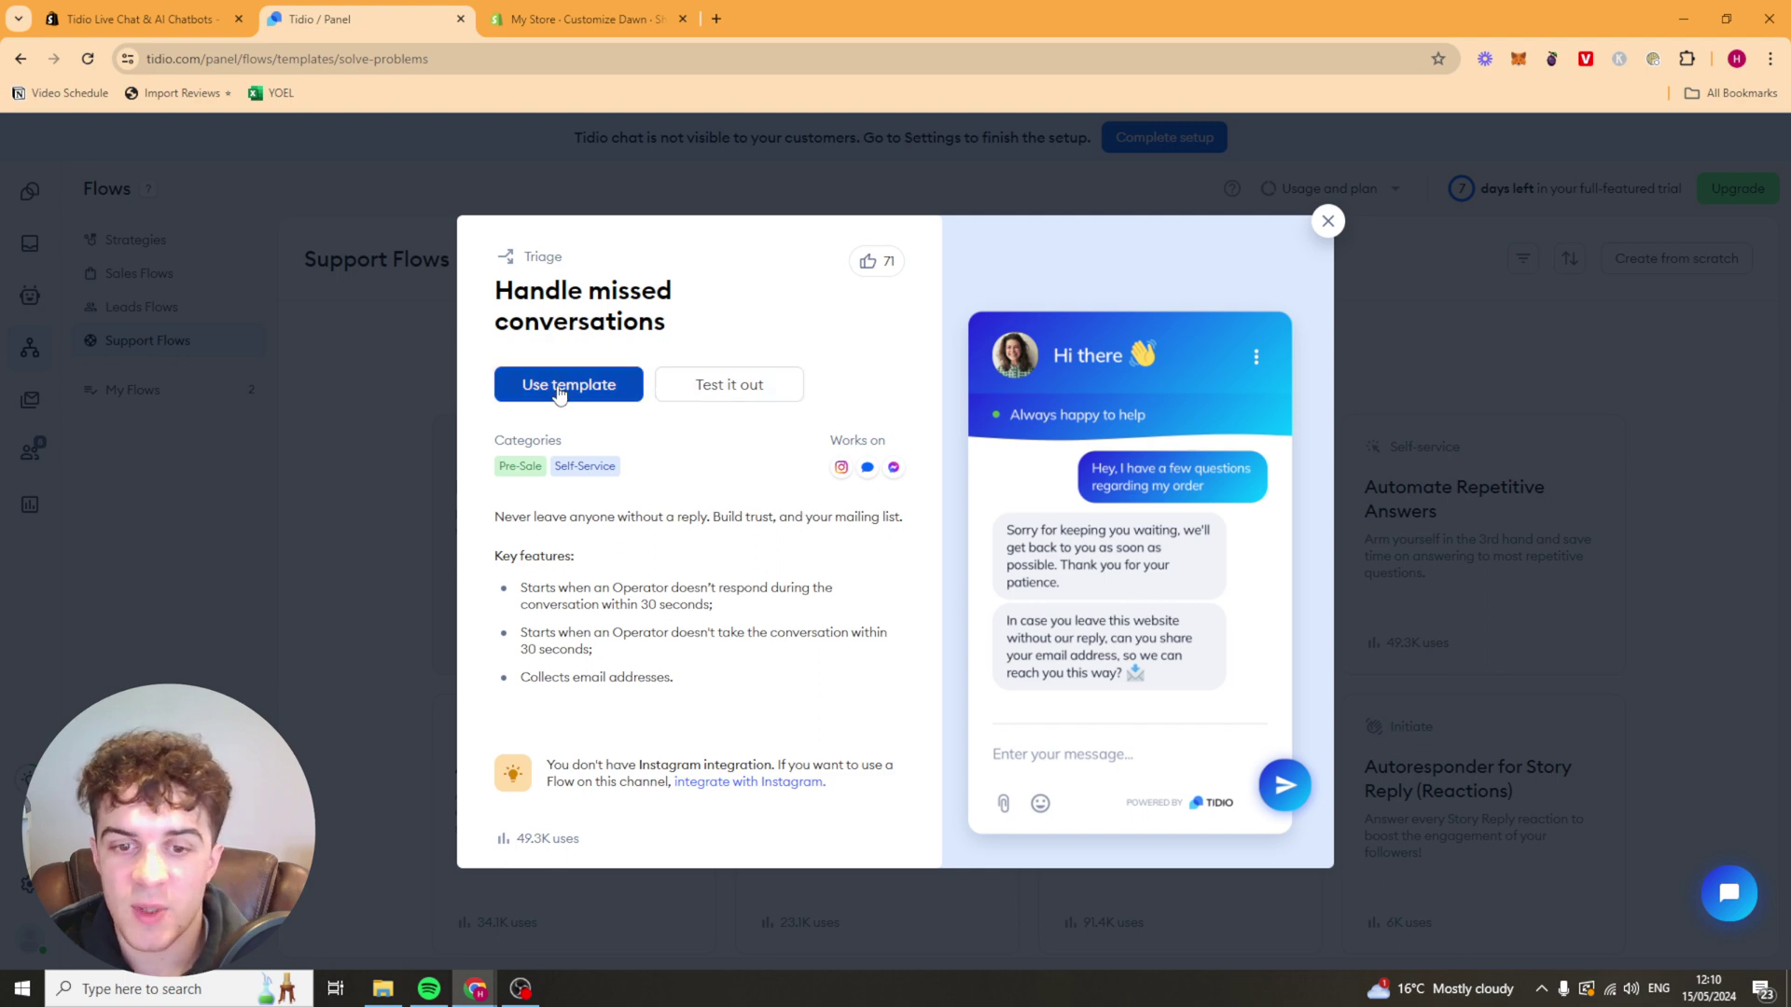
{"action": "left_click", "coordinate": [1328, 221]}
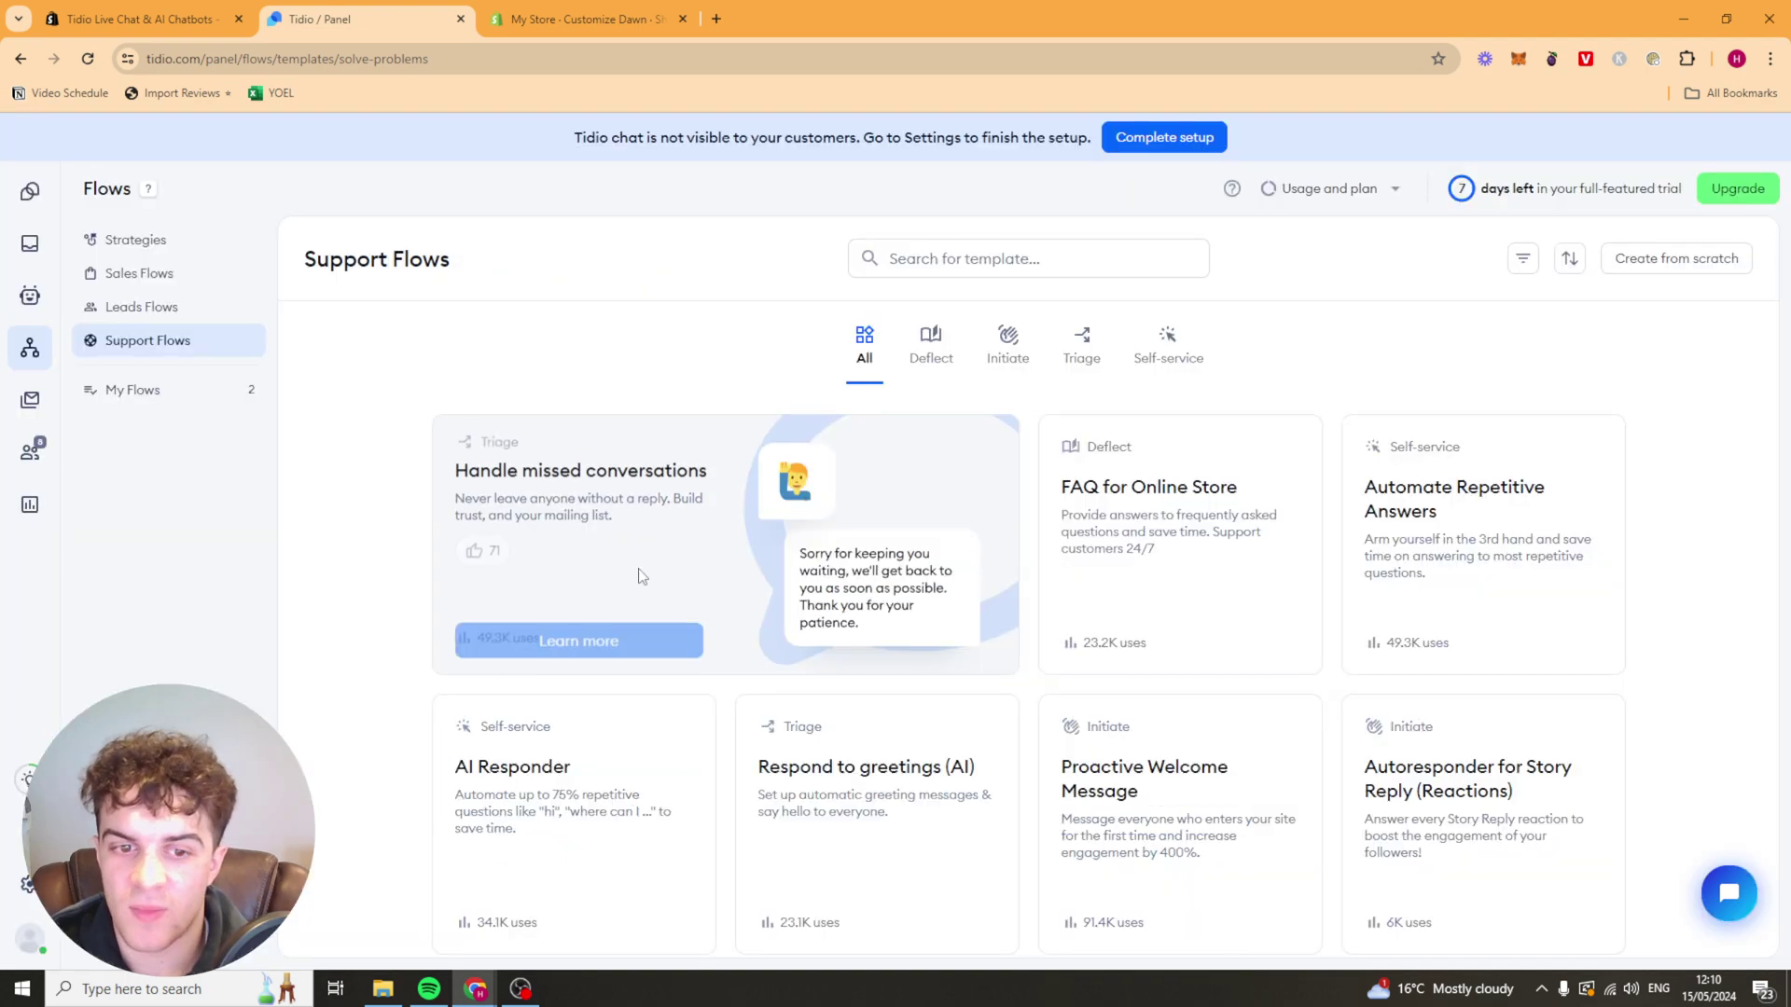
{"action": "scroll", "coordinate": [560, 606], "scroll_direction": "down", "scroll_amount": 1}
{"action": "scroll", "coordinate": [746, 522], "scroll_direction": "up", "scroll_amount": 1}
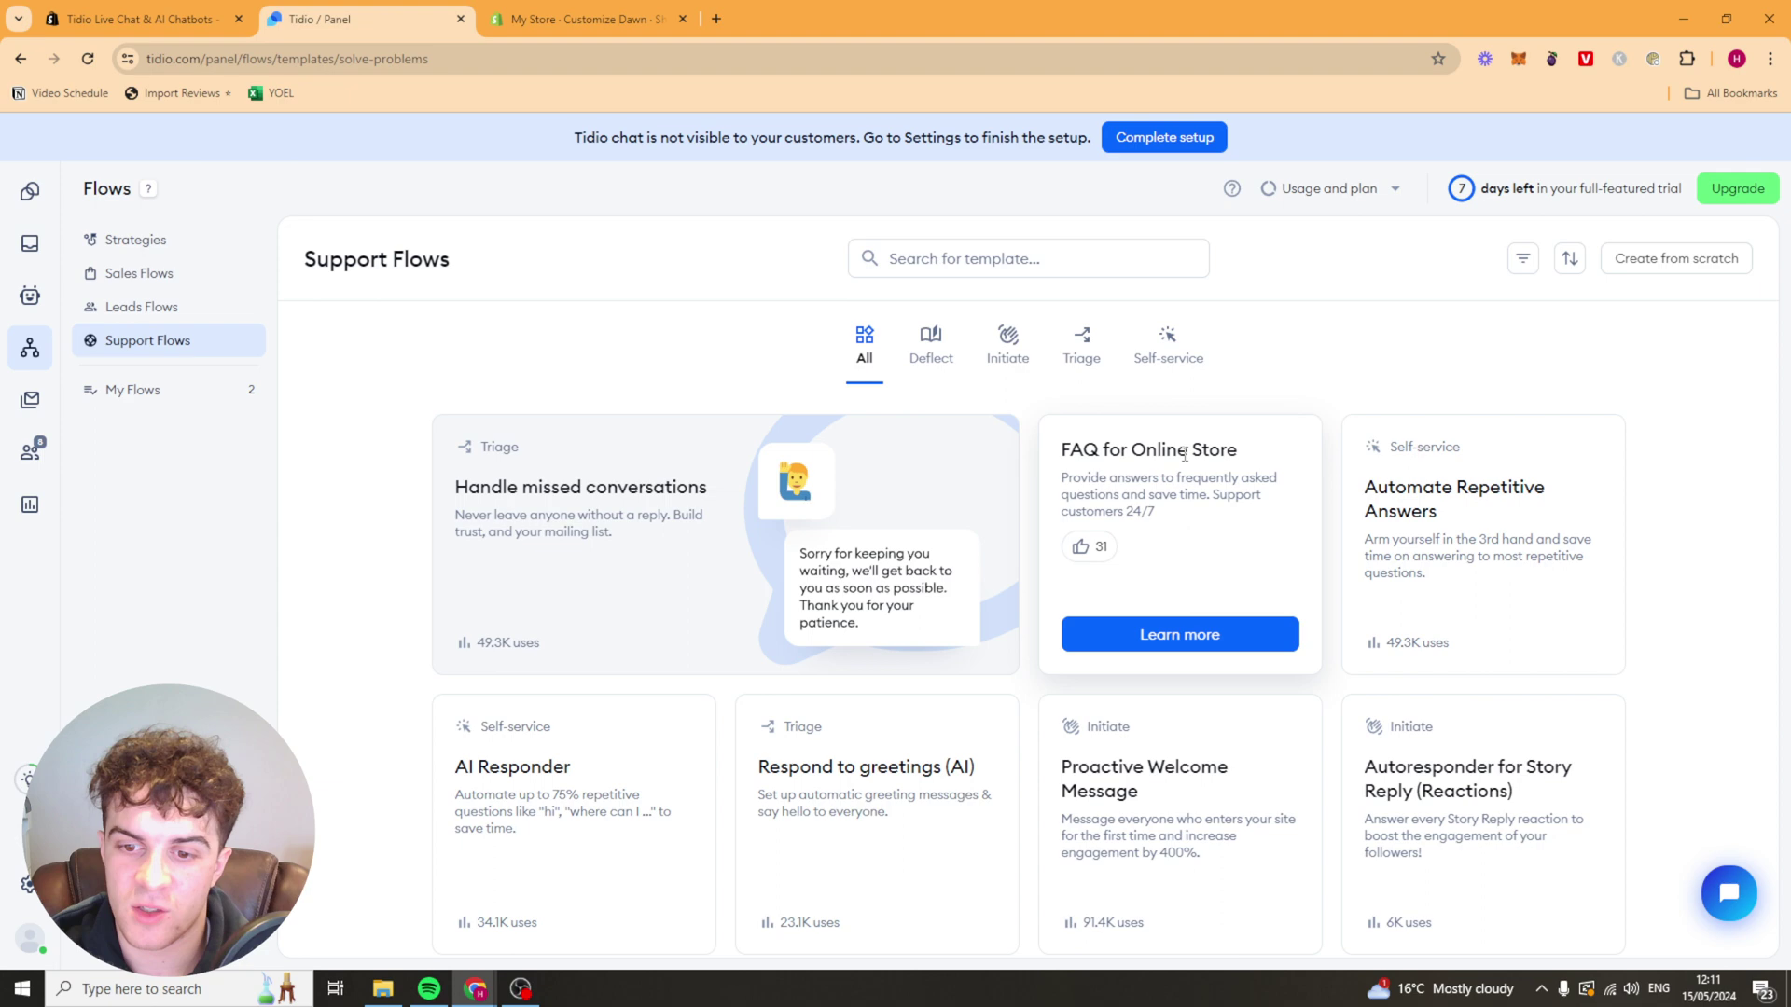
{"action": "left_click", "coordinate": [1177, 632]}
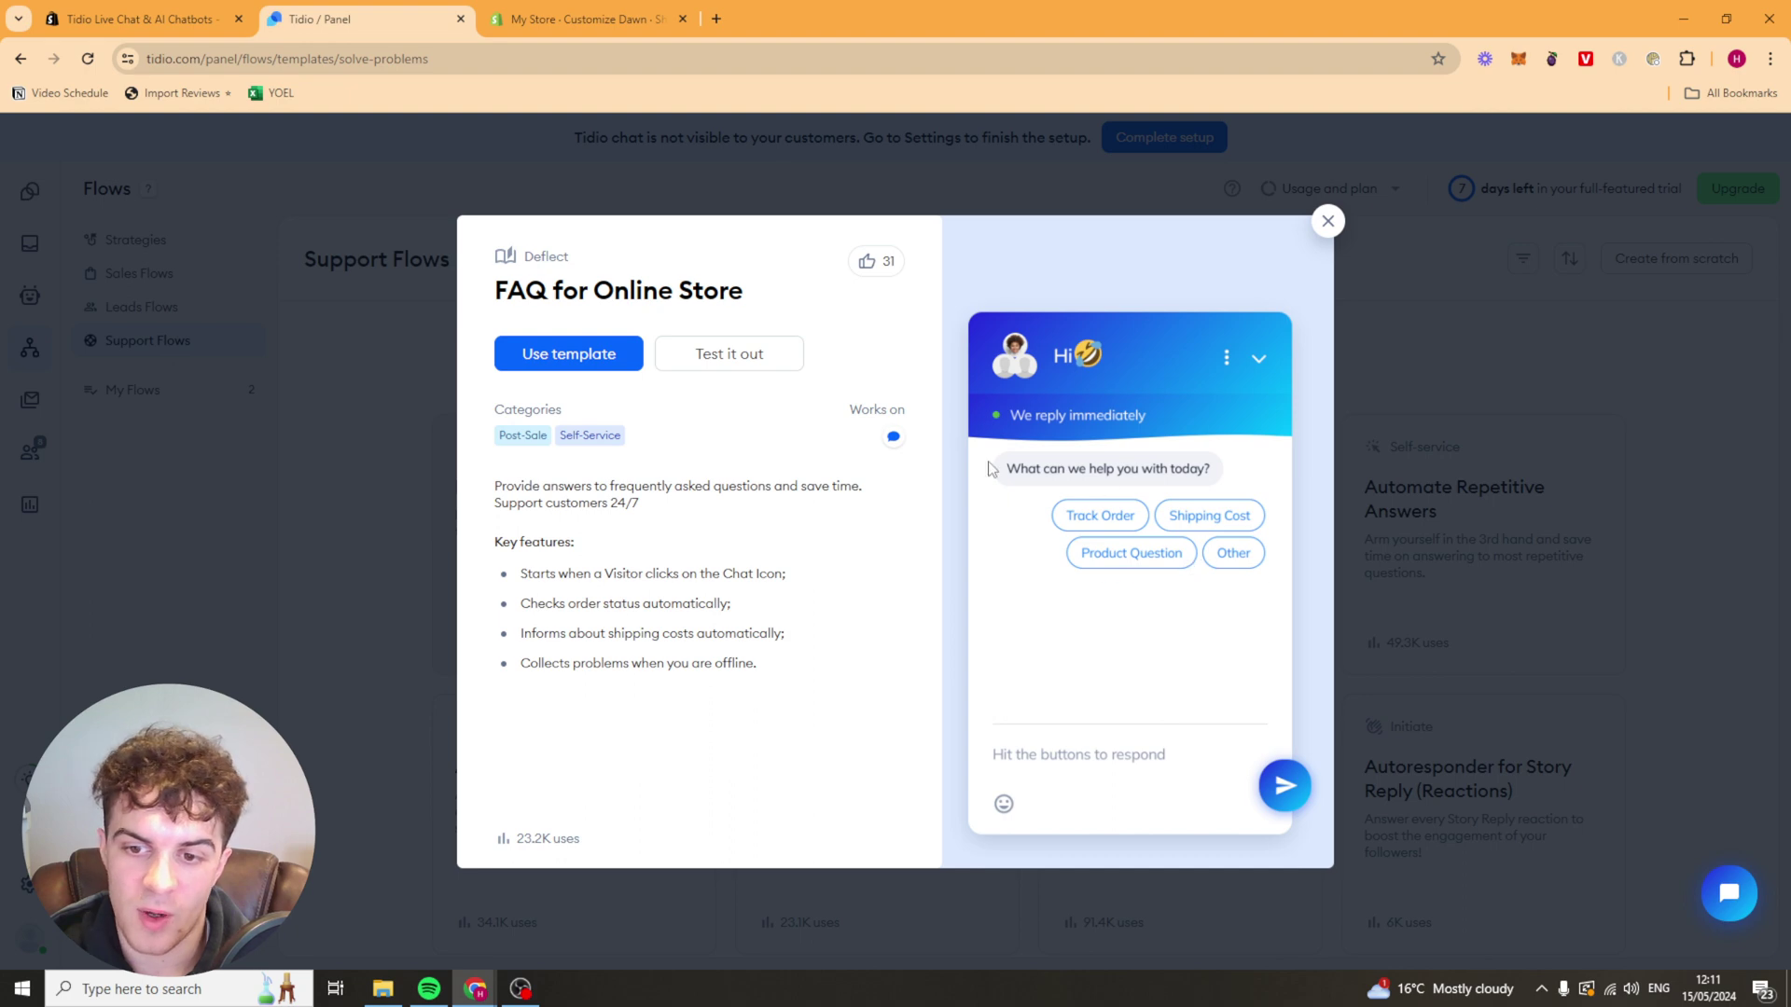
{"action": "left_click", "coordinate": [1326, 223]}
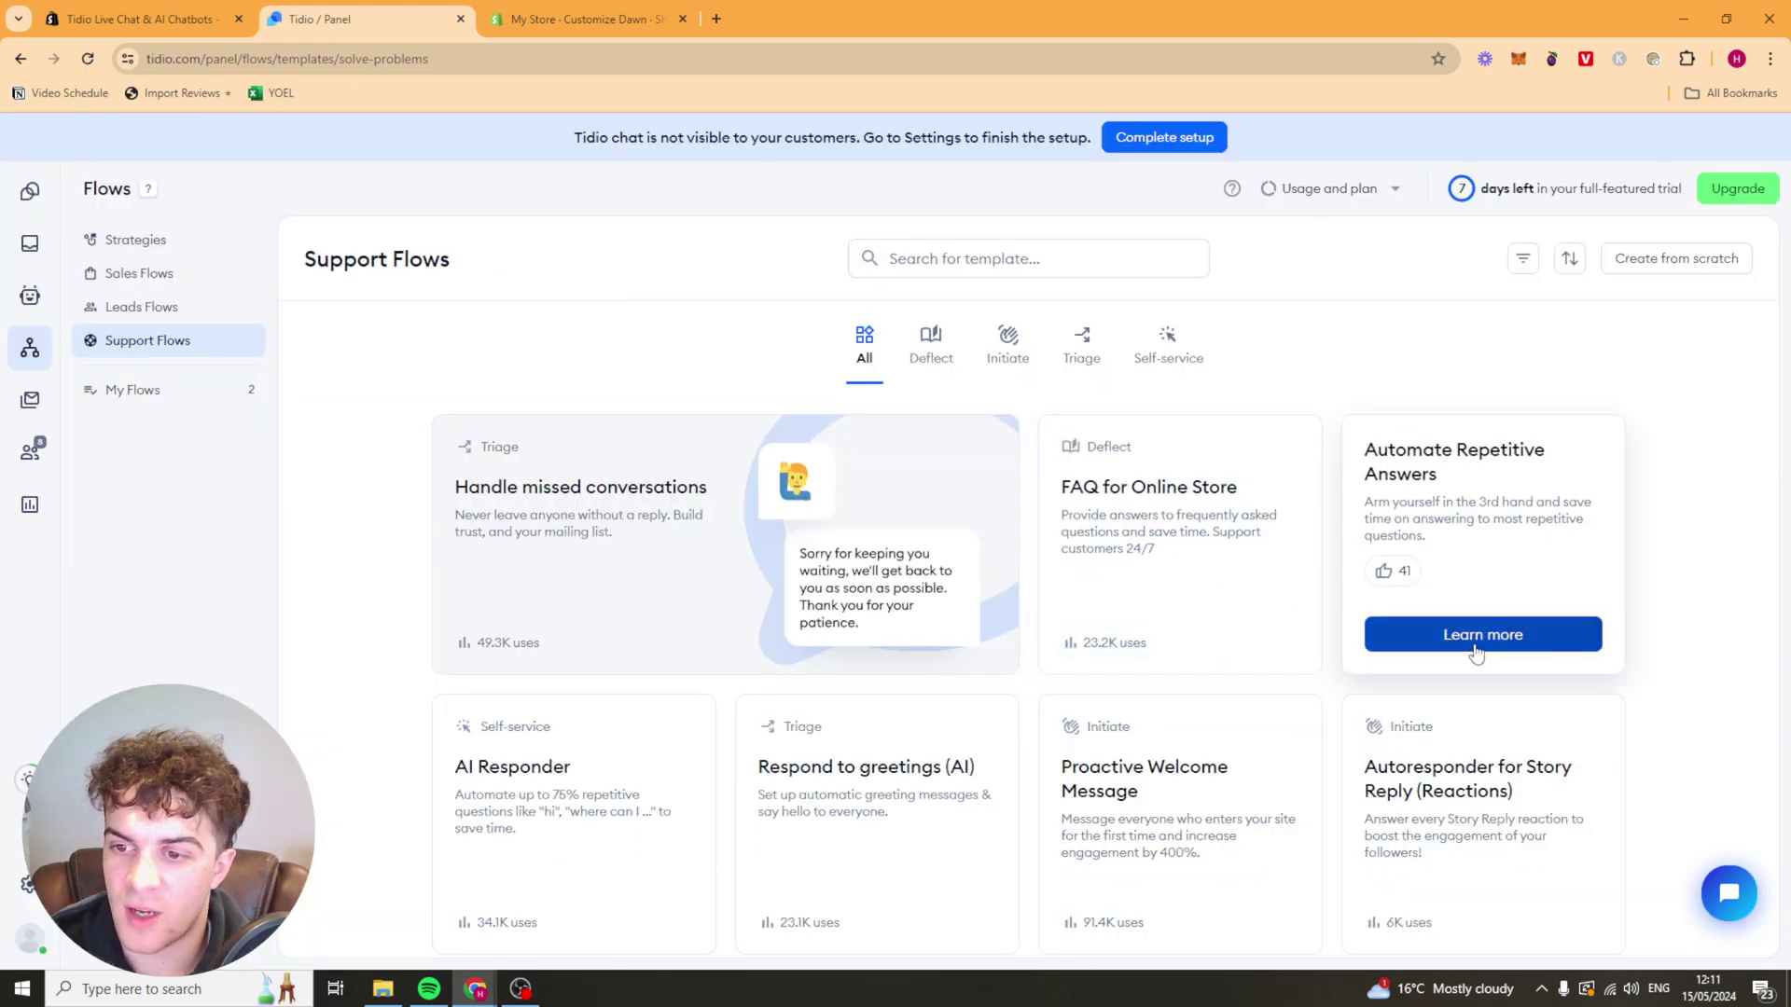
{"action": "left_click", "coordinate": [1475, 650]}
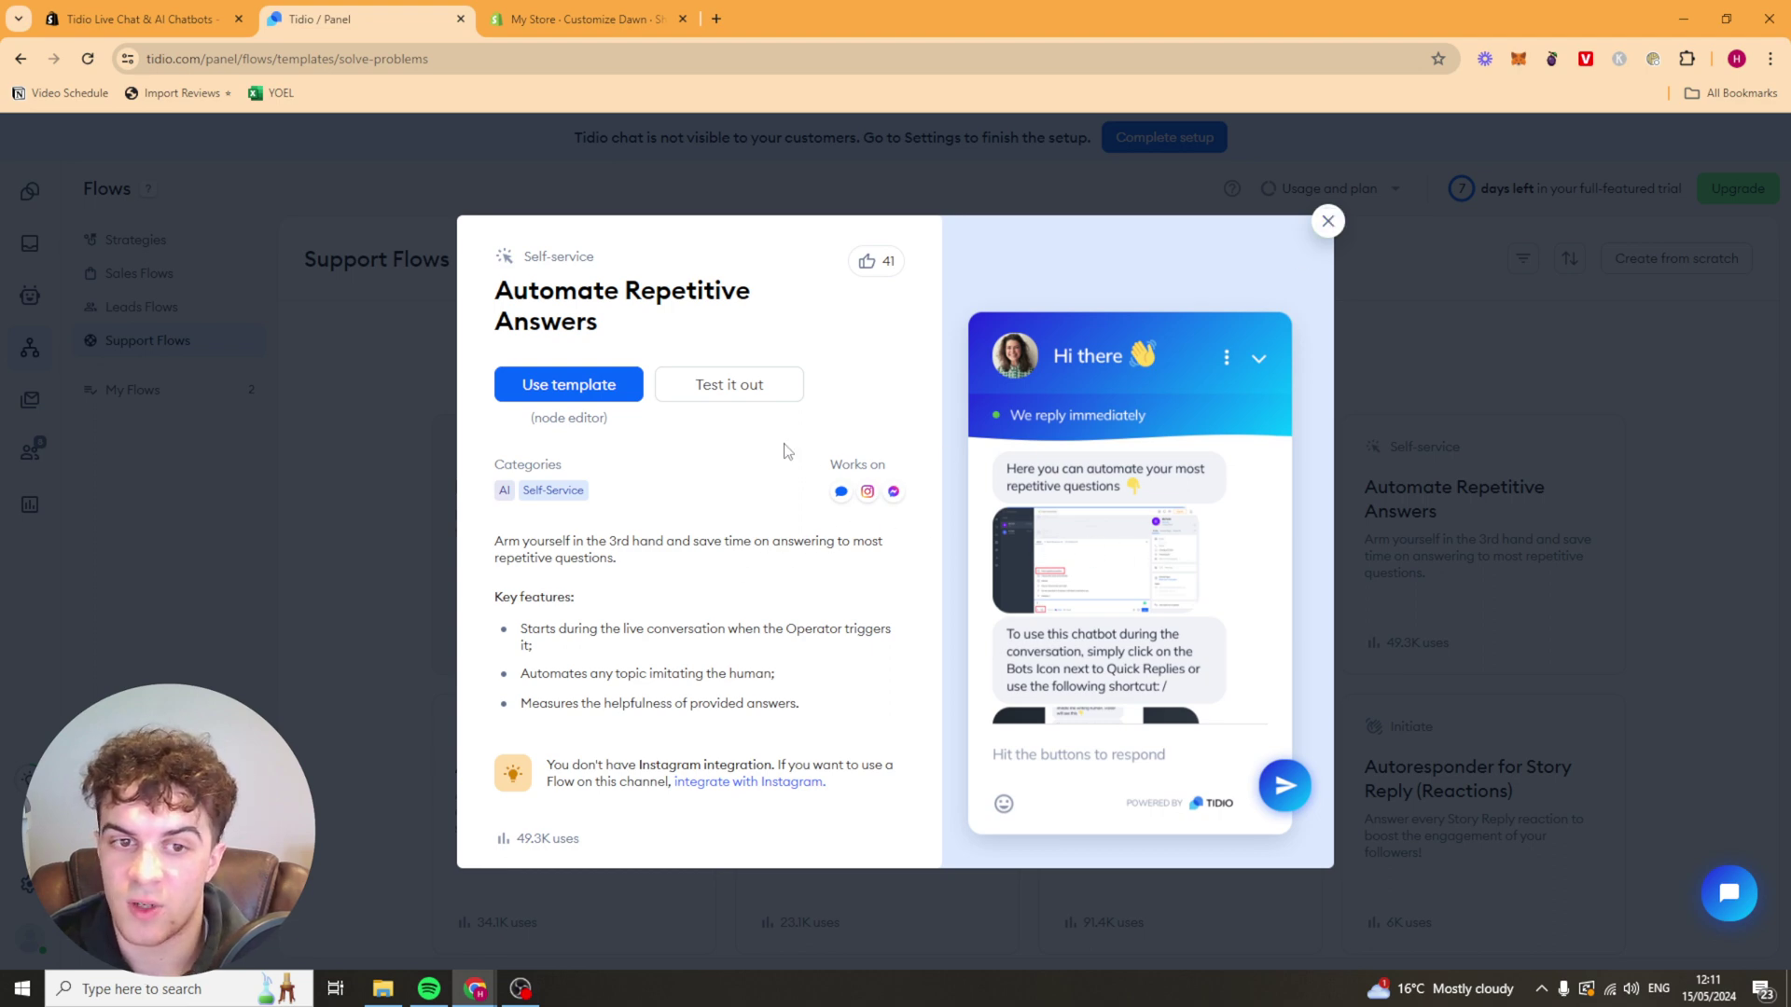
{"action": "left_click", "coordinate": [1327, 221]}
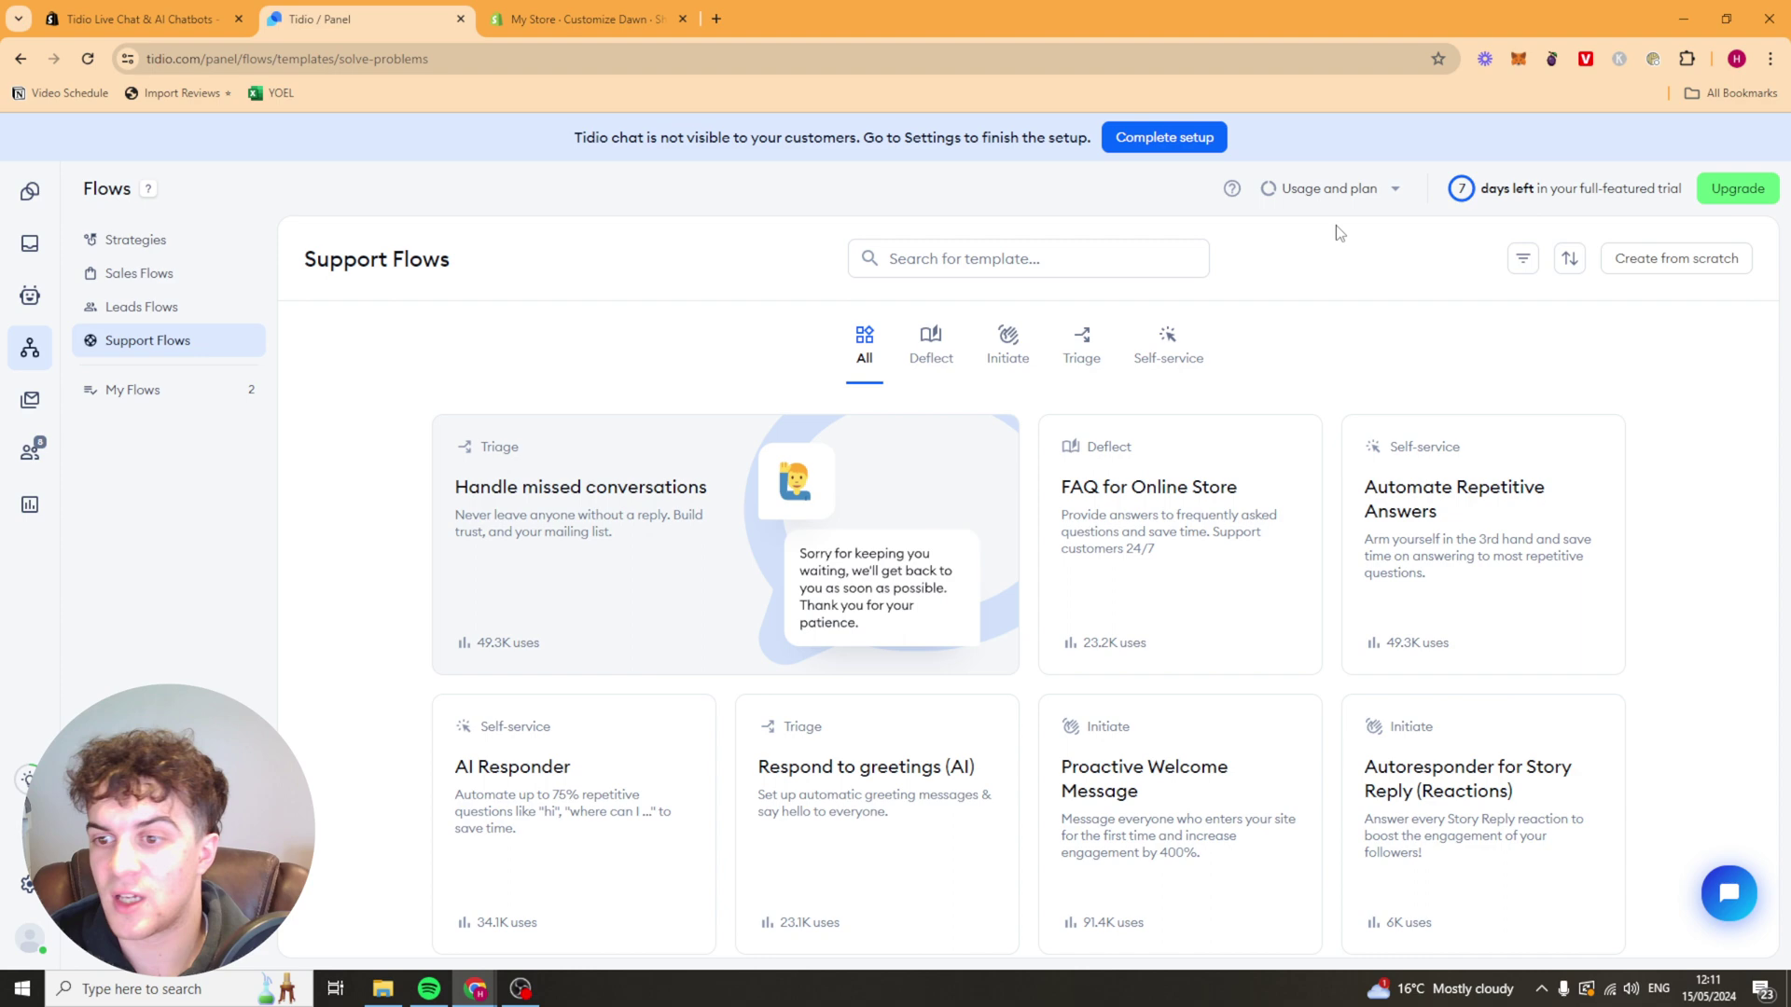
{"action": "scroll", "coordinate": [650, 623], "scroll_direction": "down", "scroll_amount": 2}
{"action": "scroll", "coordinate": [650, 622], "scroll_direction": "down", "scroll_amount": 1}
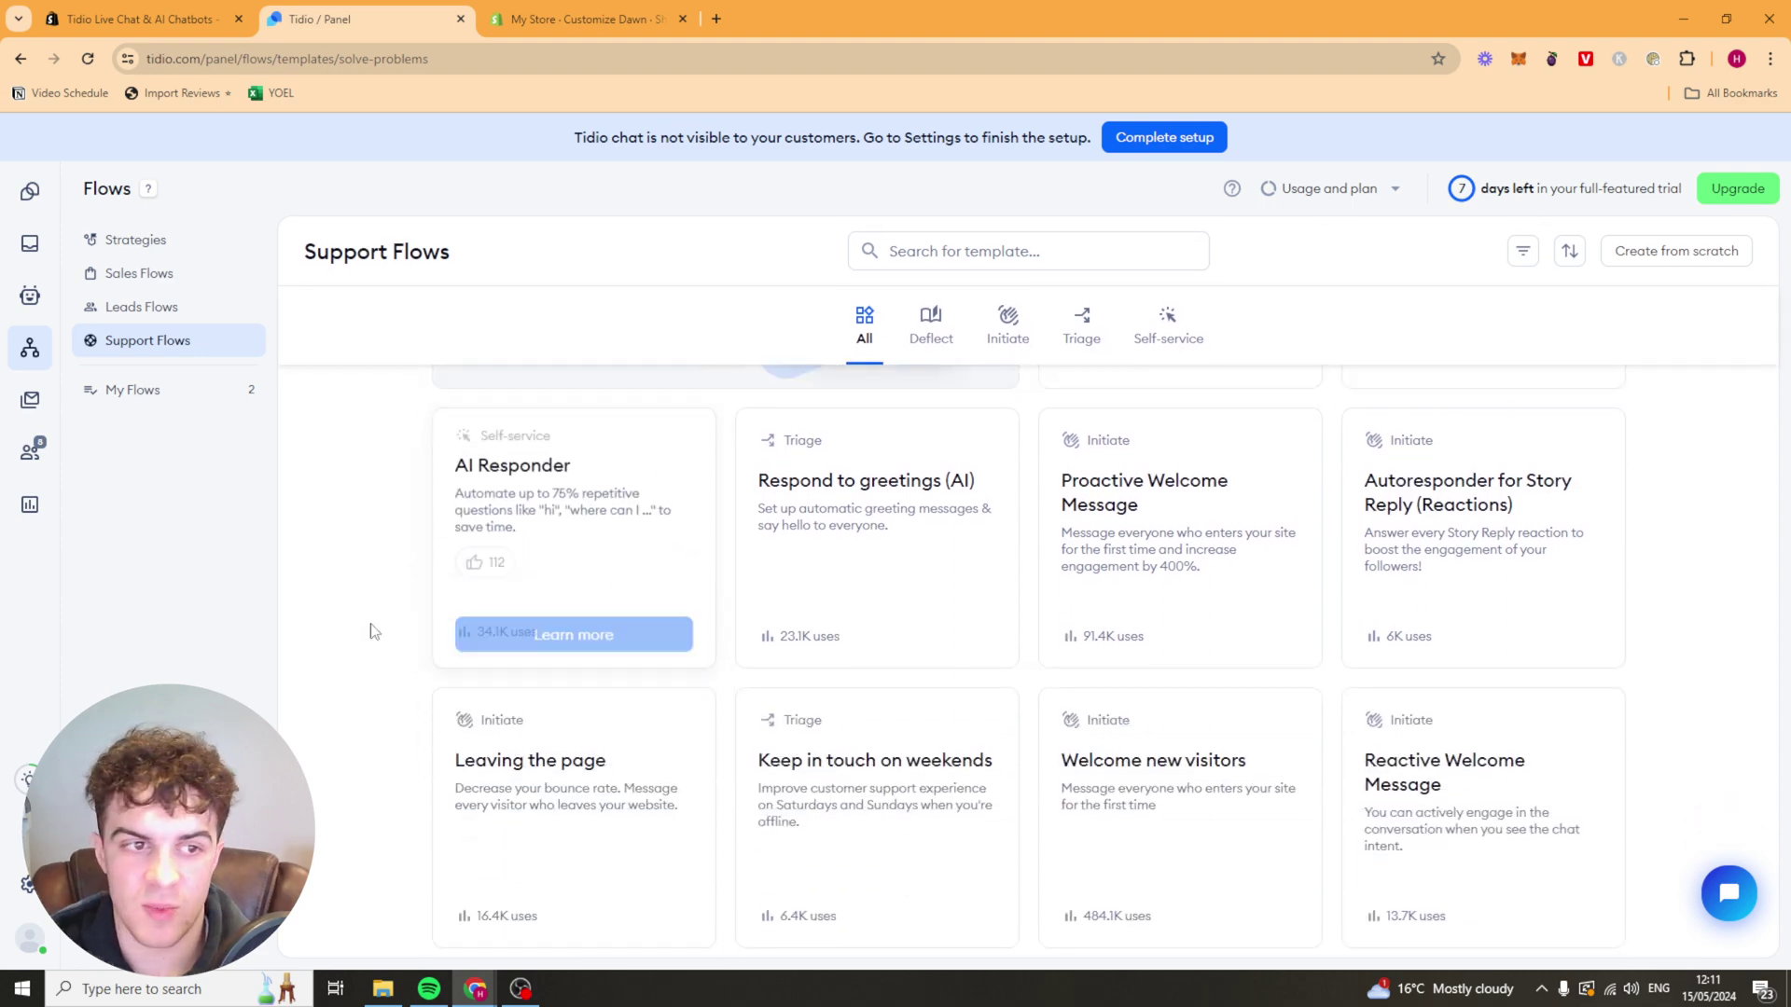
{"action": "scroll", "coordinate": [372, 628], "scroll_direction": "up", "scroll_amount": 3}
View the Dawn theme's live storefront in a new tab and minimize the Tidio chat widget
{"action": "left_click", "coordinate": [567, 18]}
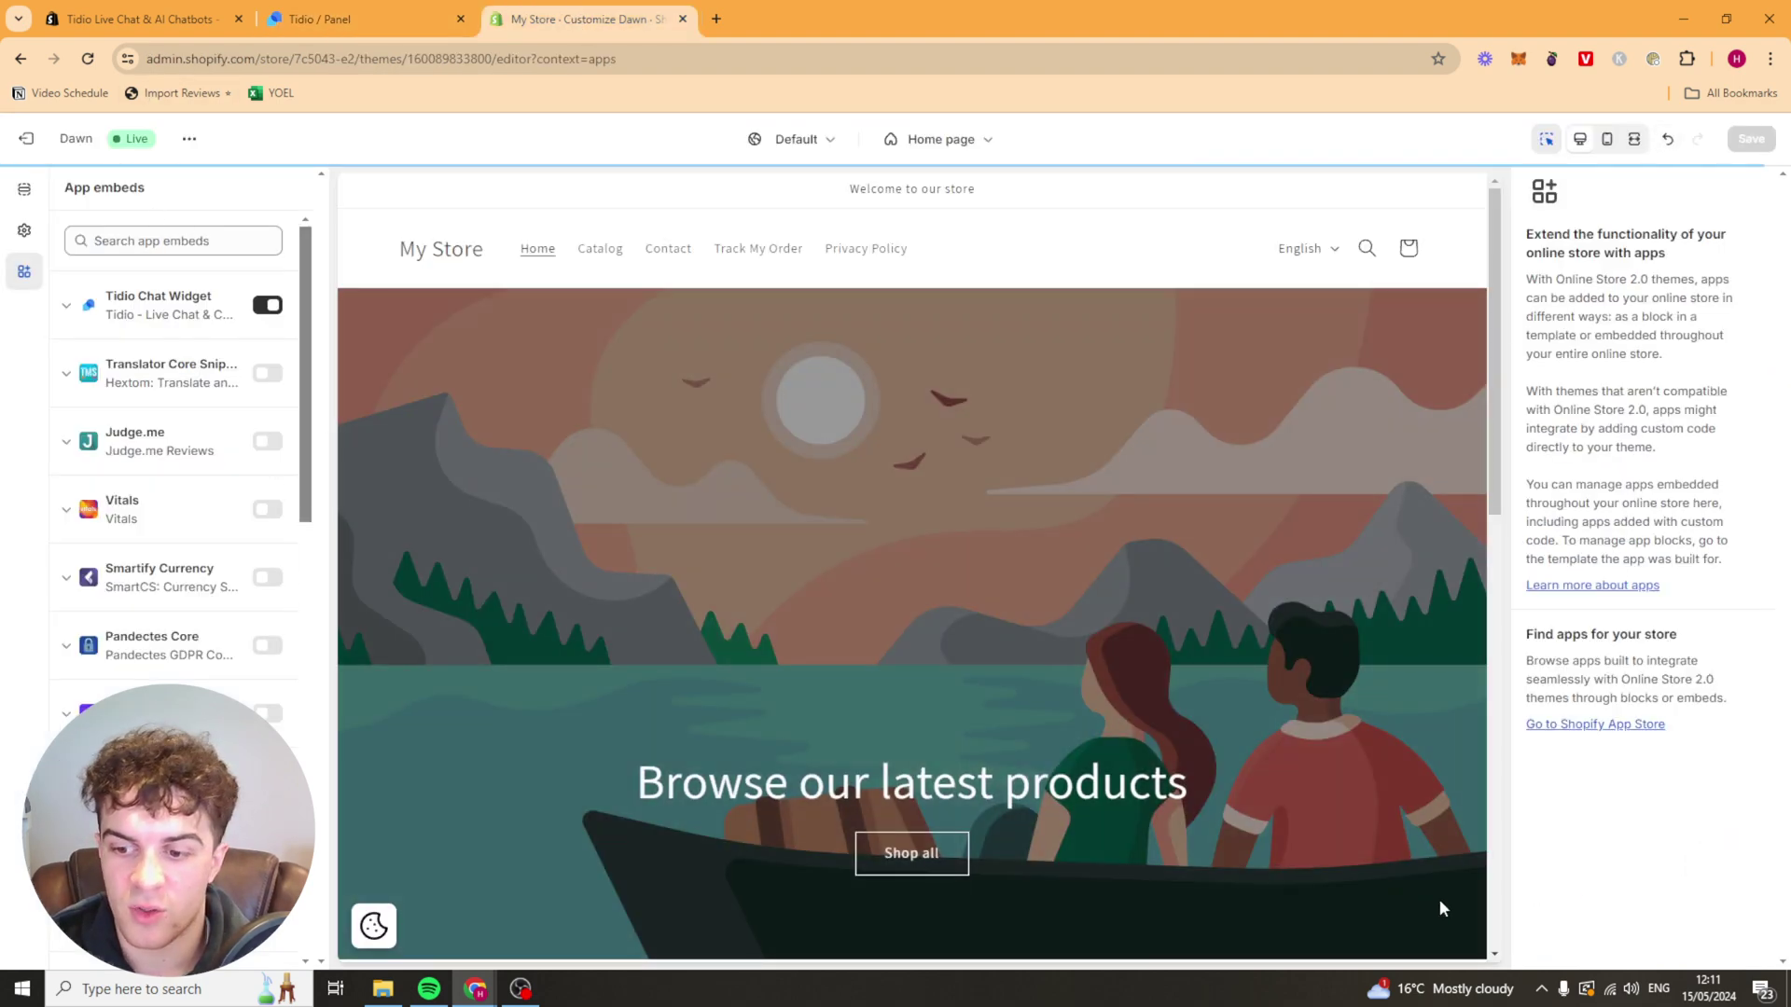
{"action": "left_click", "coordinate": [190, 138]}
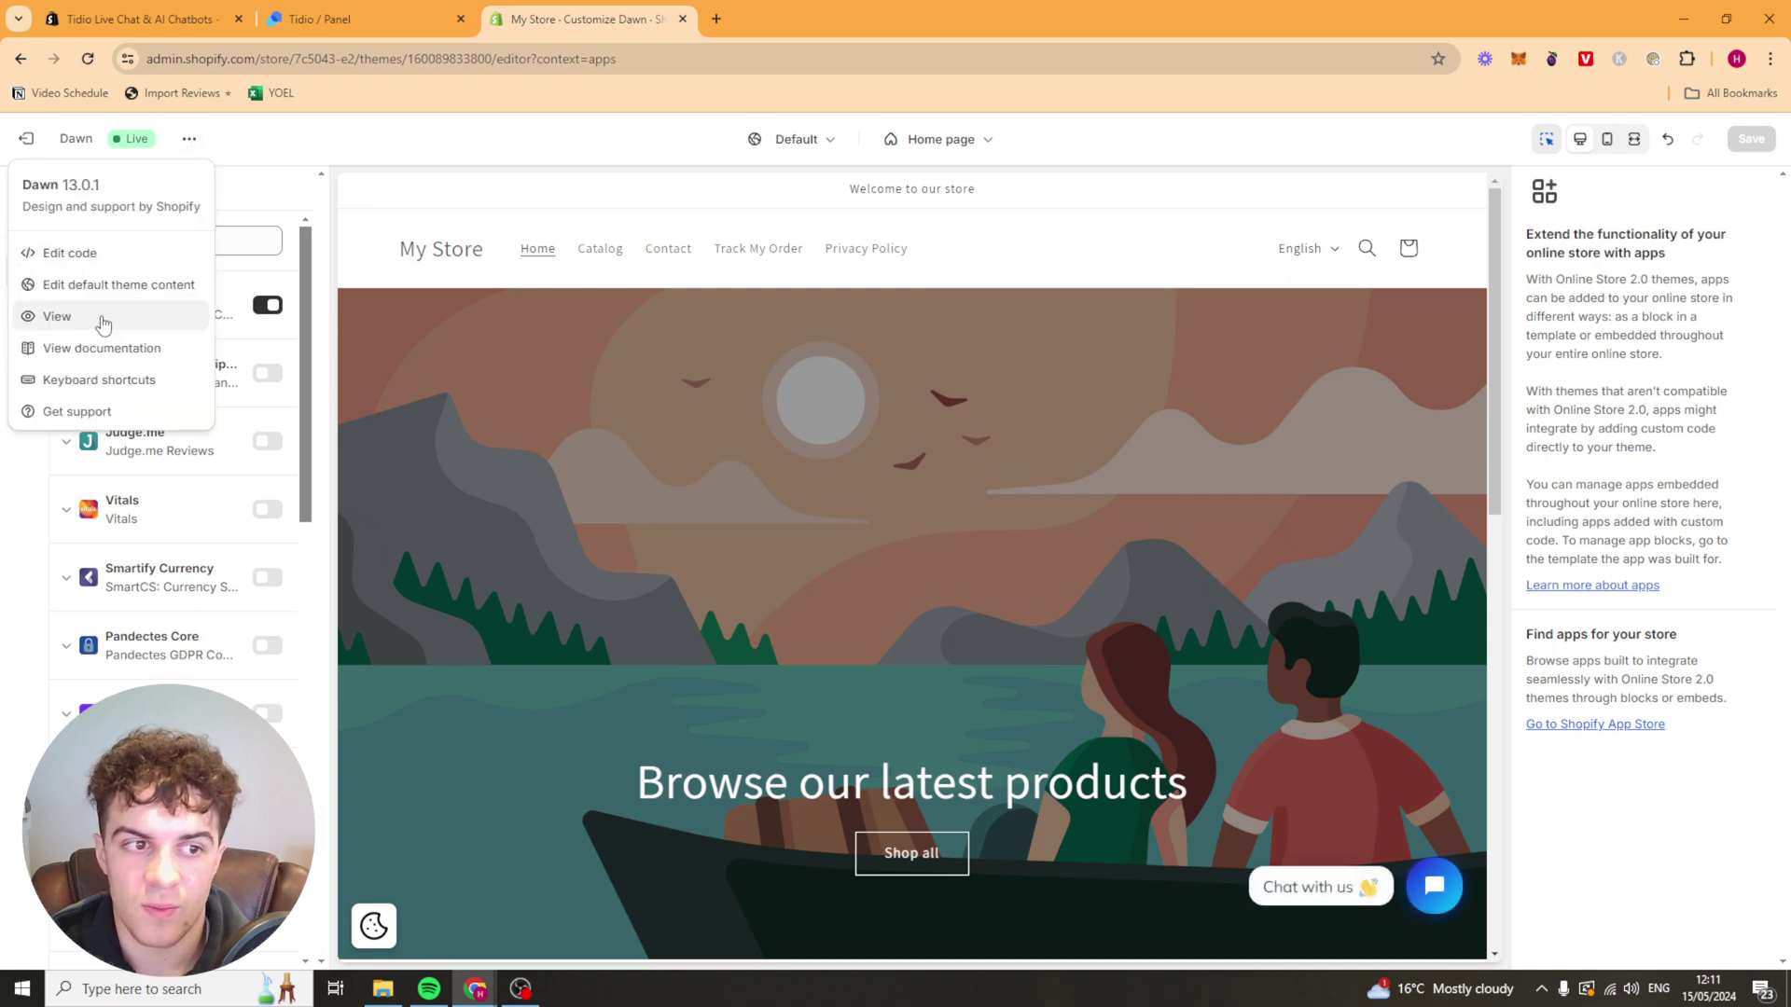
{"action": "left_click", "coordinate": [45, 317]}
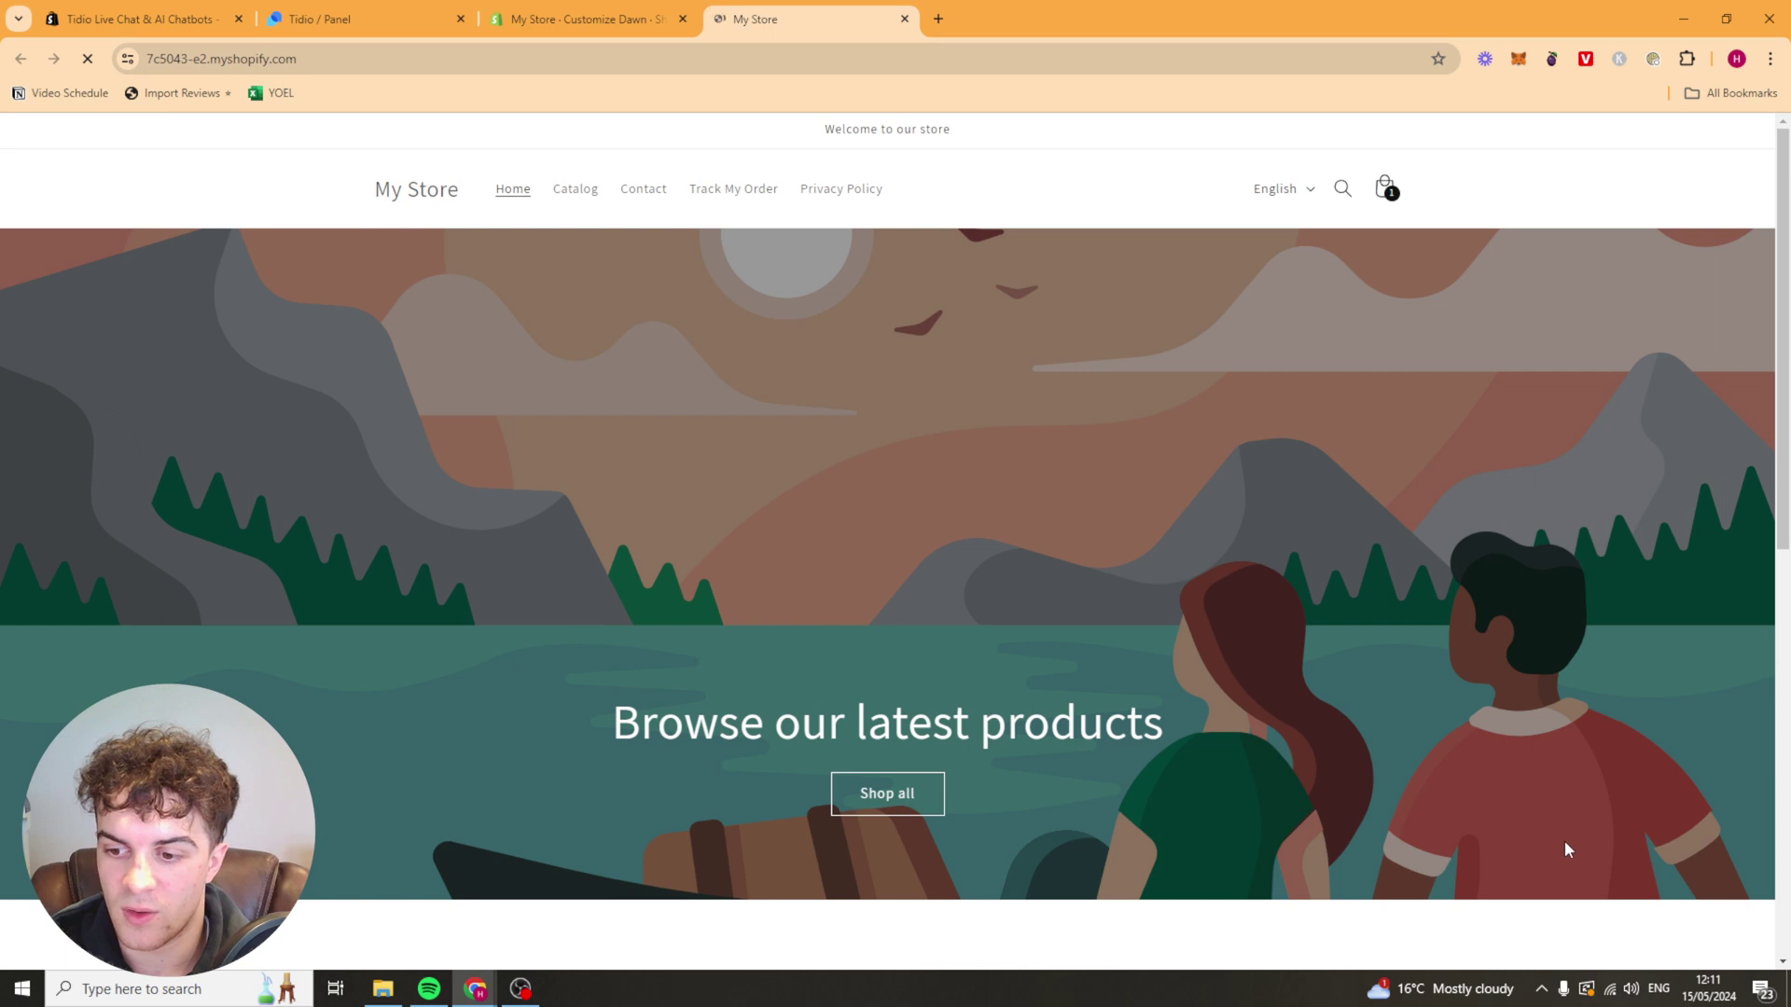
{"action": "scroll", "coordinate": [1563, 845], "scroll_direction": "down", "scroll_amount": 1}
{"action": "scroll", "coordinate": [1535, 816], "scroll_direction": "down", "scroll_amount": 2}
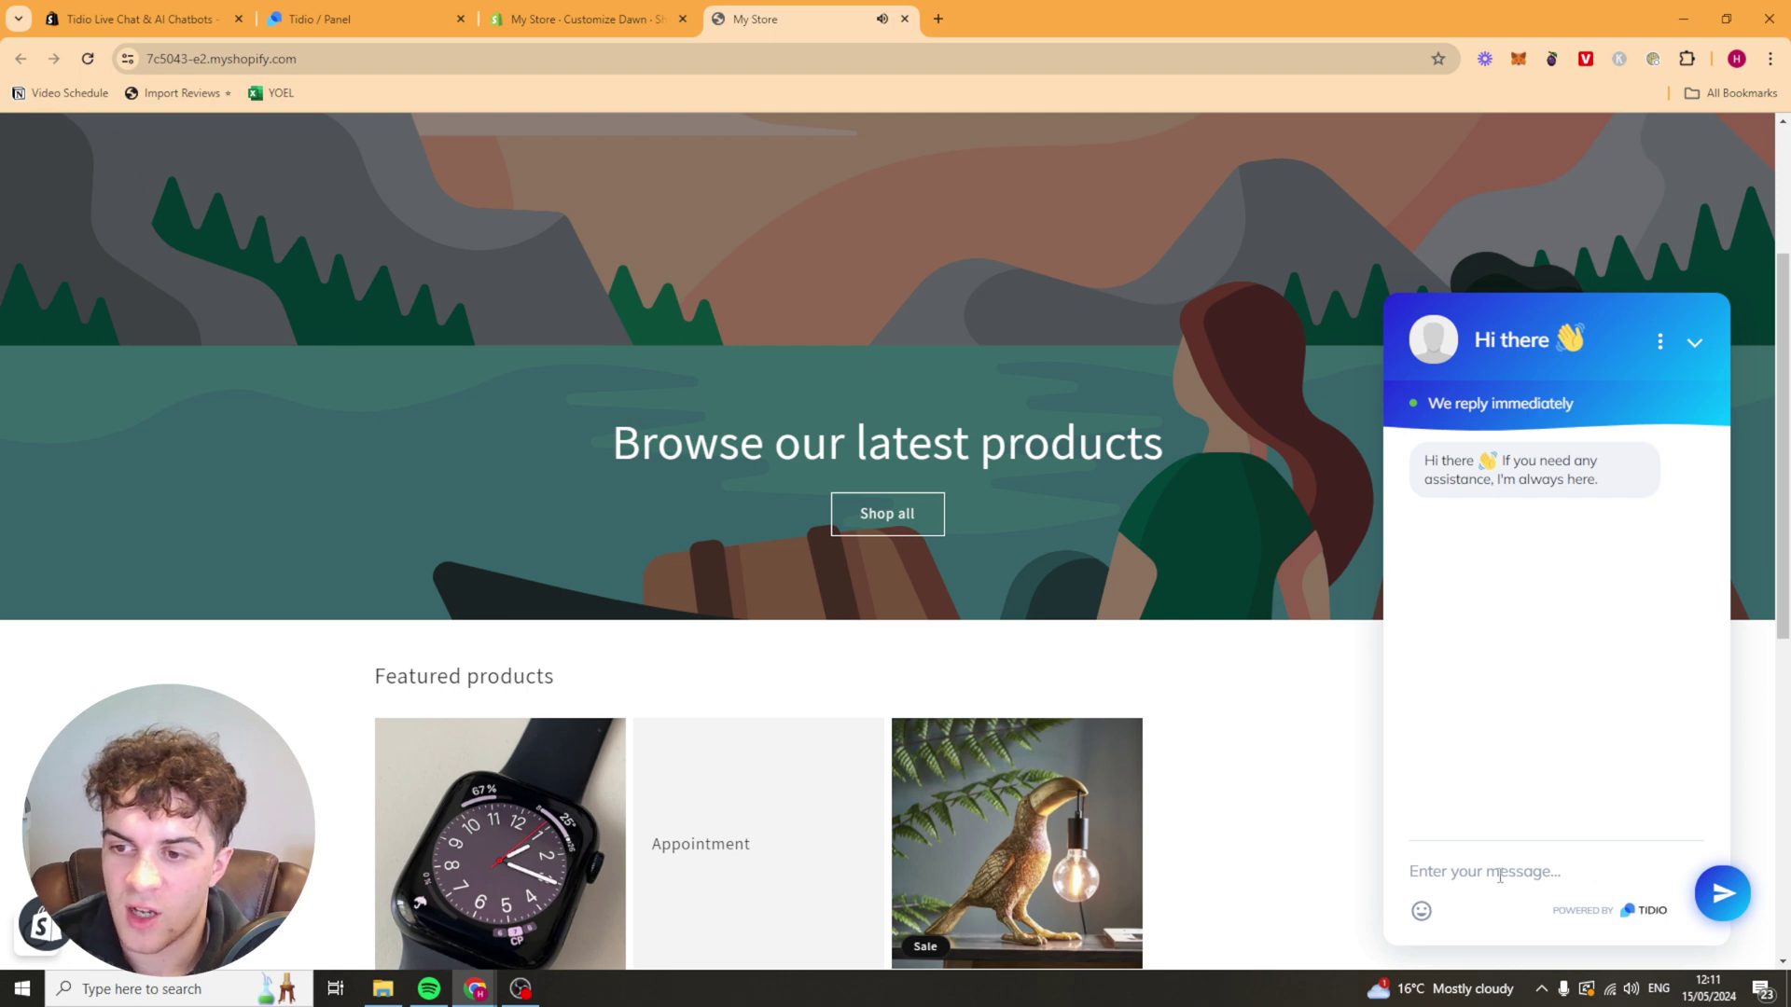
{"action": "left_click", "coordinate": [1696, 343]}
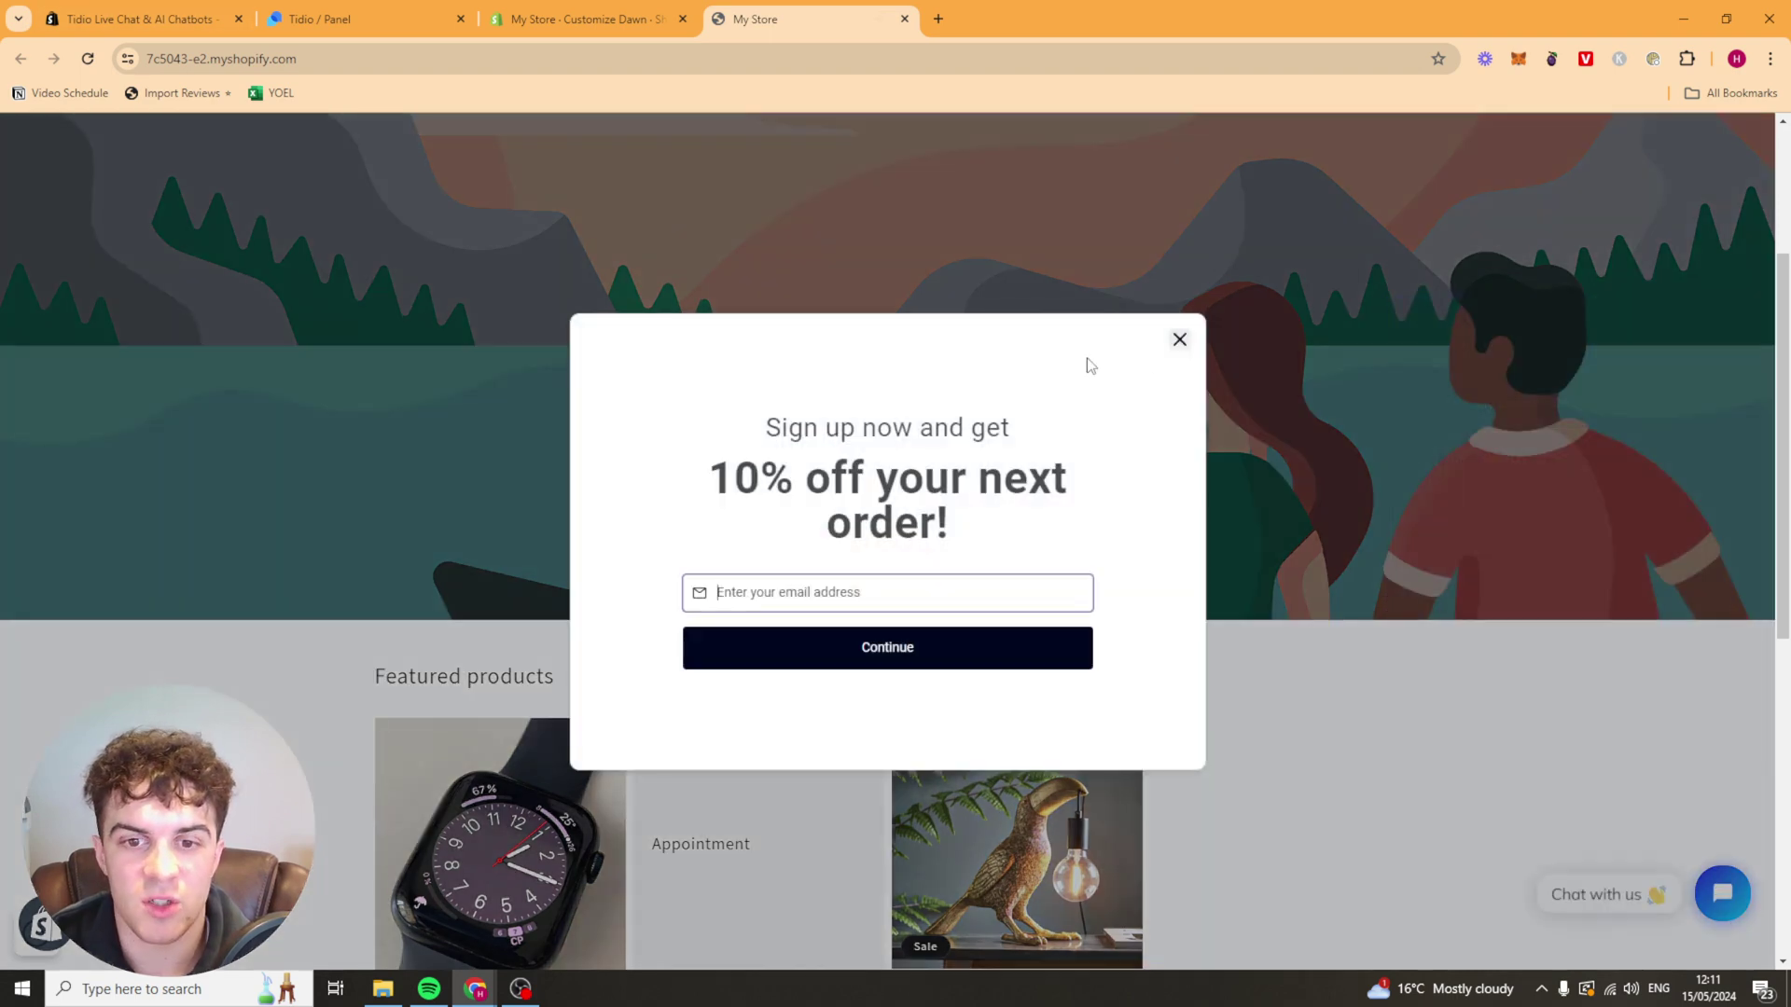
Back in Tidio, view Campaigns, dismiss the setup checklist, and open Analytics > Conversations
{"action": "left_click", "coordinate": [354, 19]}
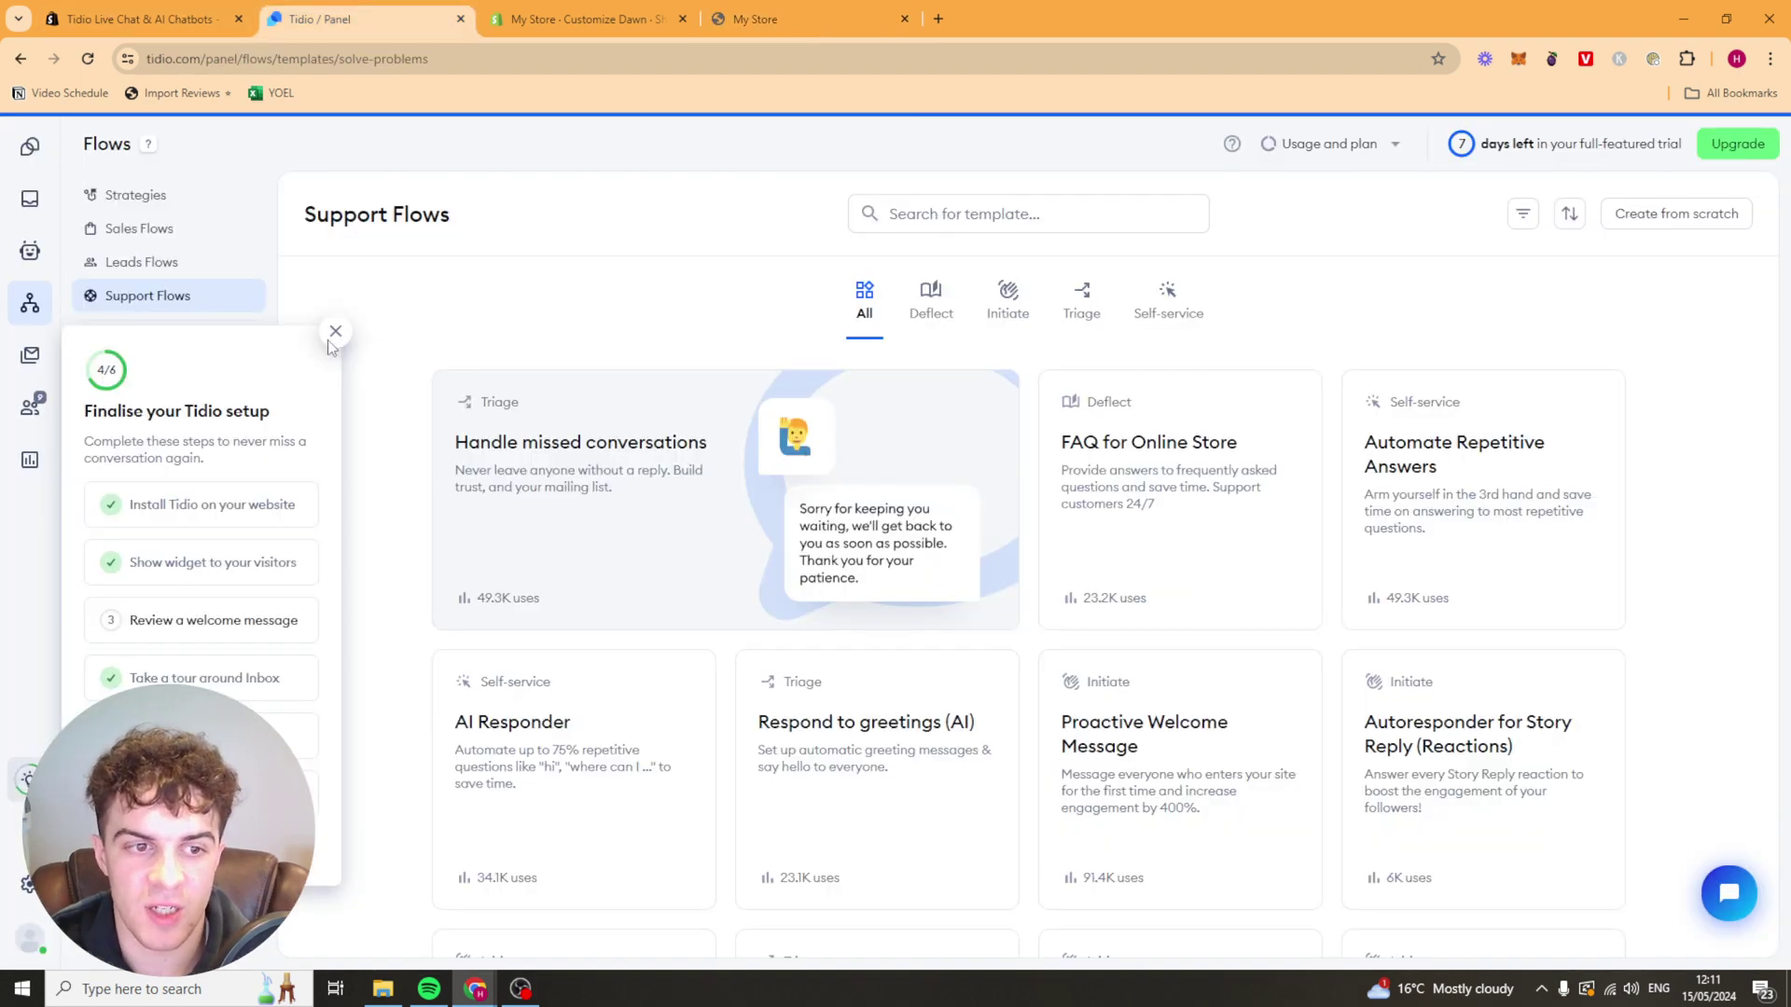
{"action": "left_click", "coordinate": [30, 355]}
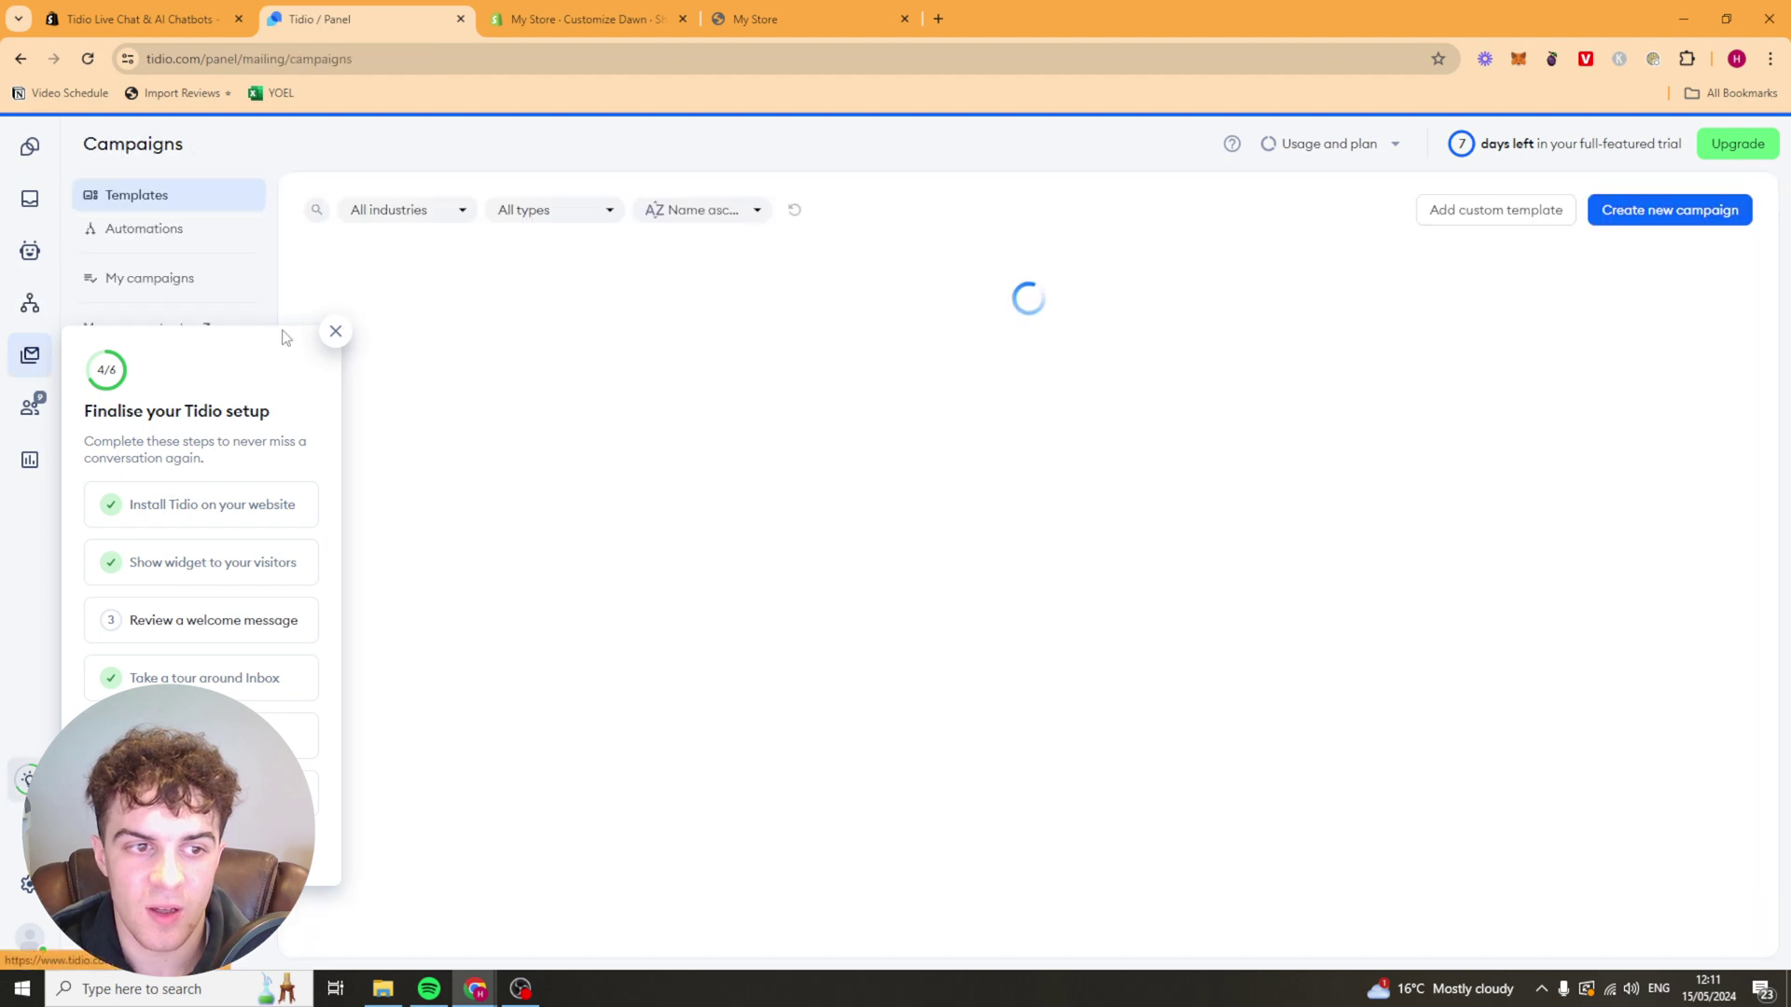
{"action": "left_click", "coordinate": [336, 331]}
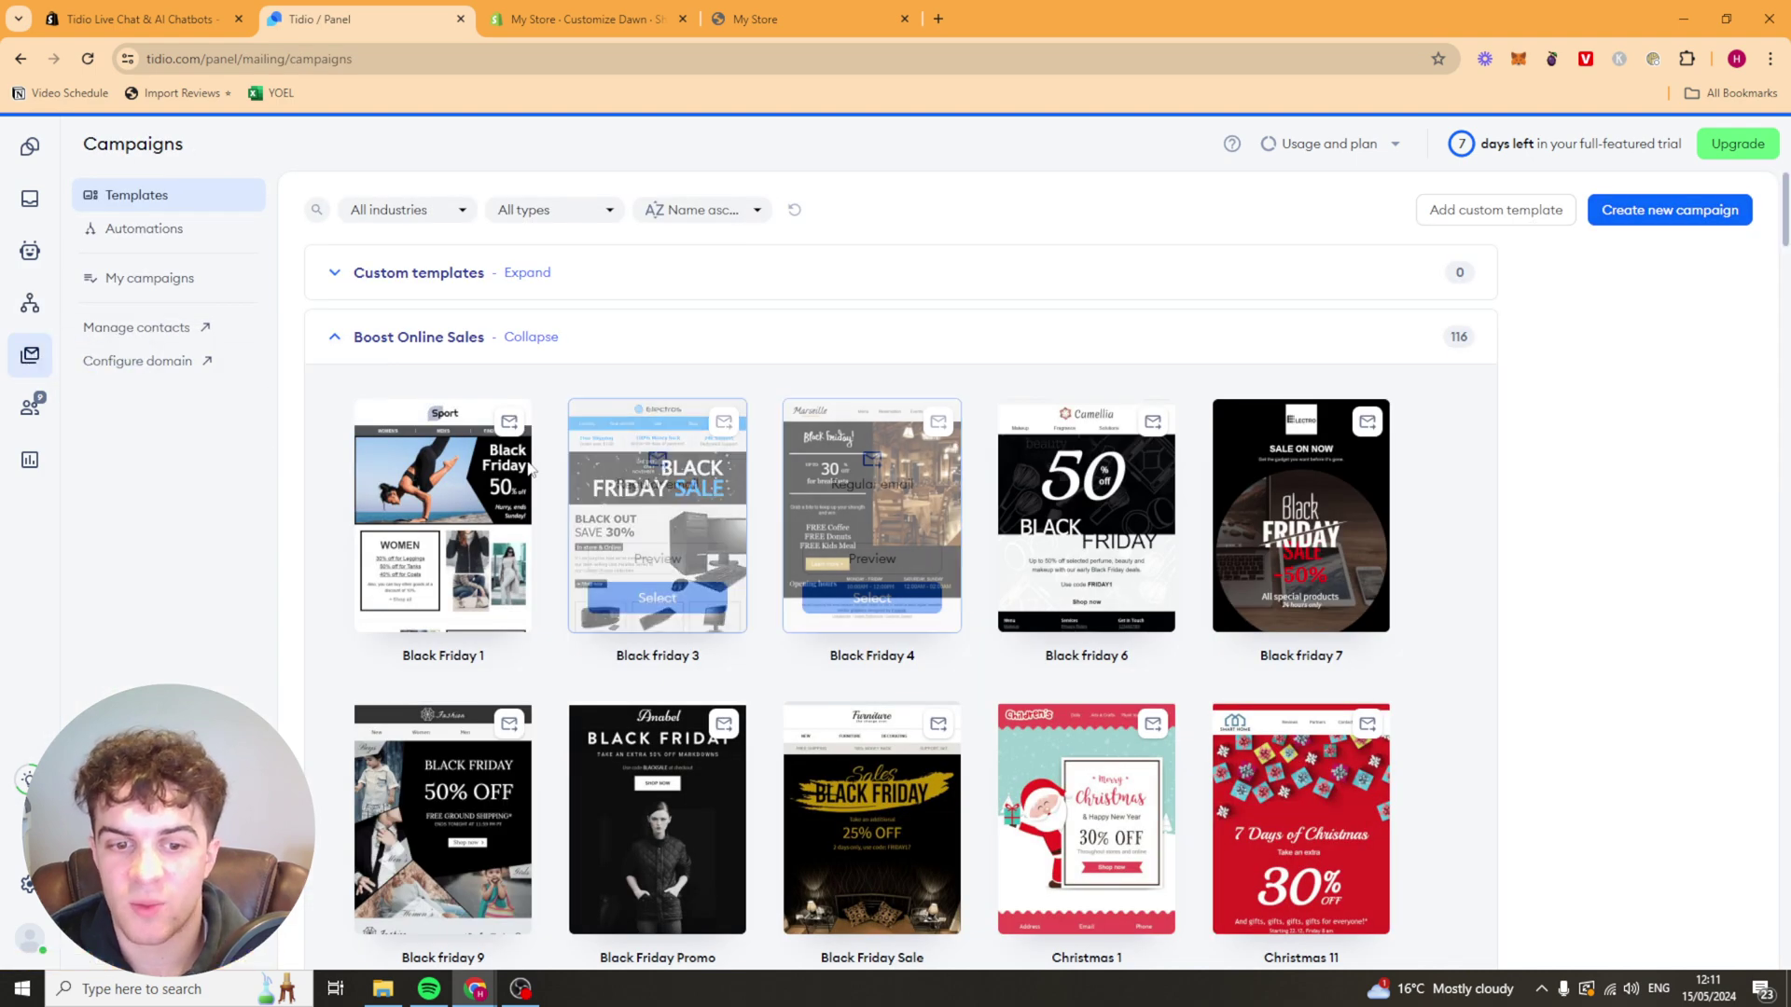
{"action": "scroll", "coordinate": [872, 811], "scroll_direction": "down", "scroll_amount": 3}
{"action": "scroll", "coordinate": [448, 522], "scroll_direction": "up", "scroll_amount": 3}
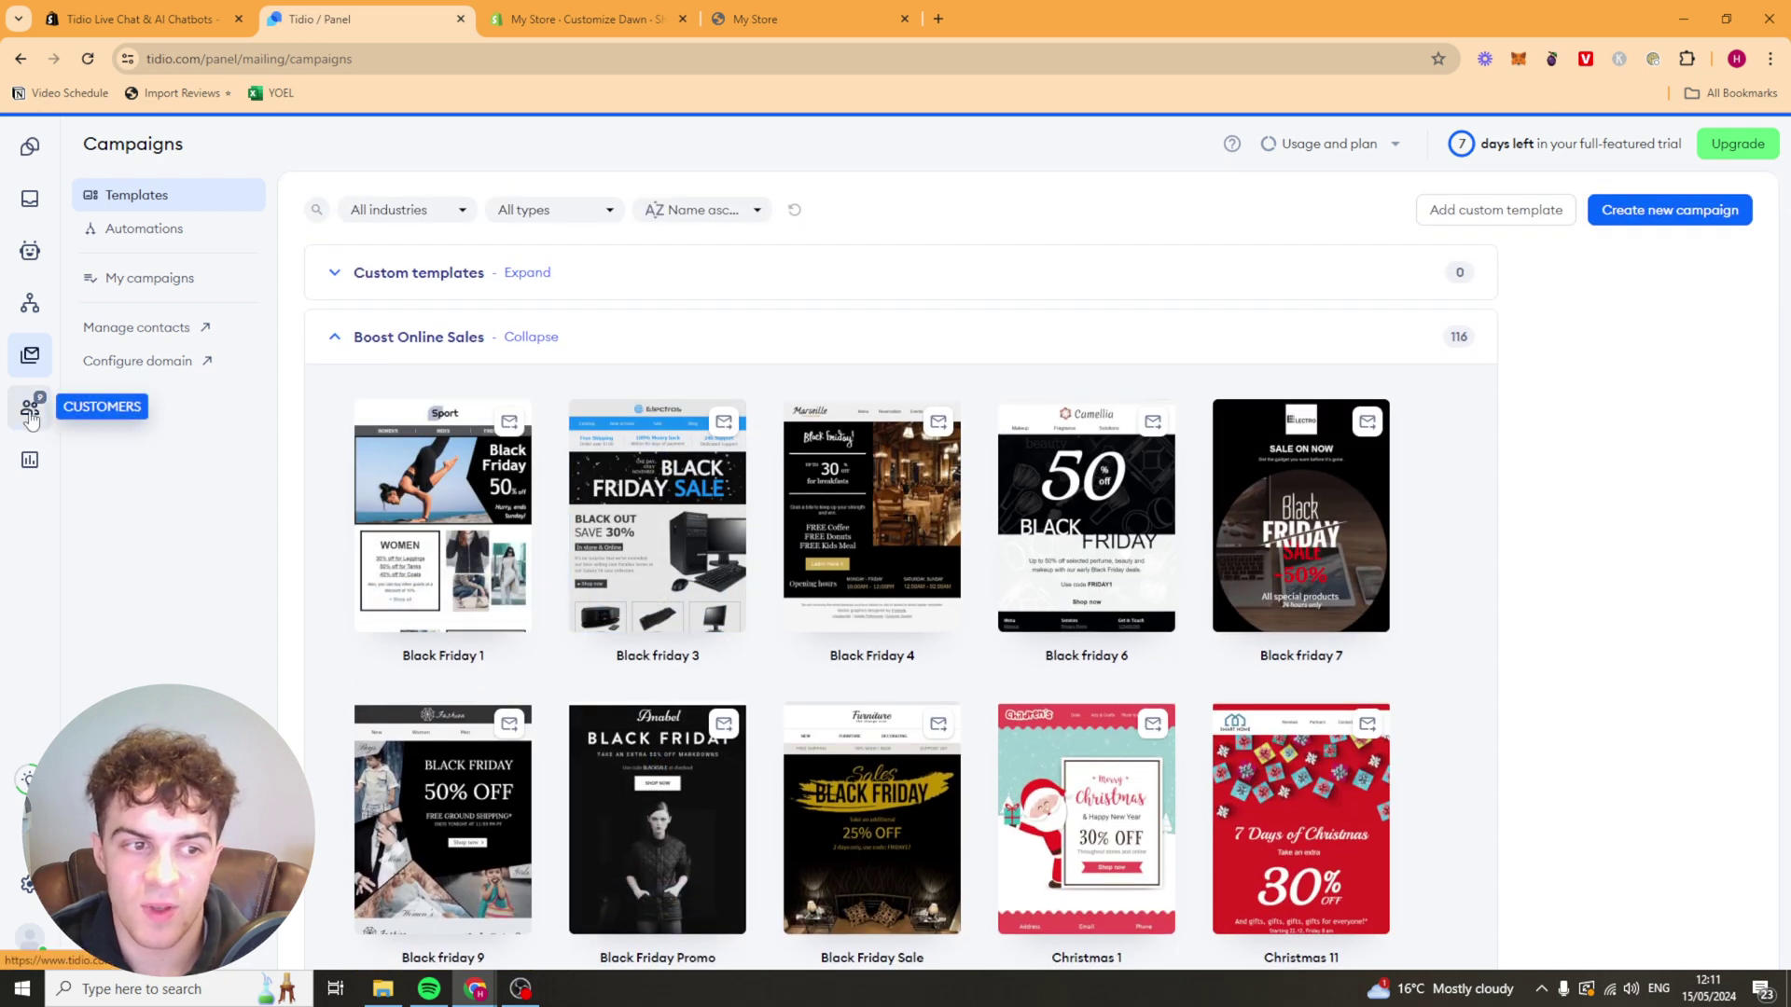
{"action": "left_click", "coordinate": [30, 460]}
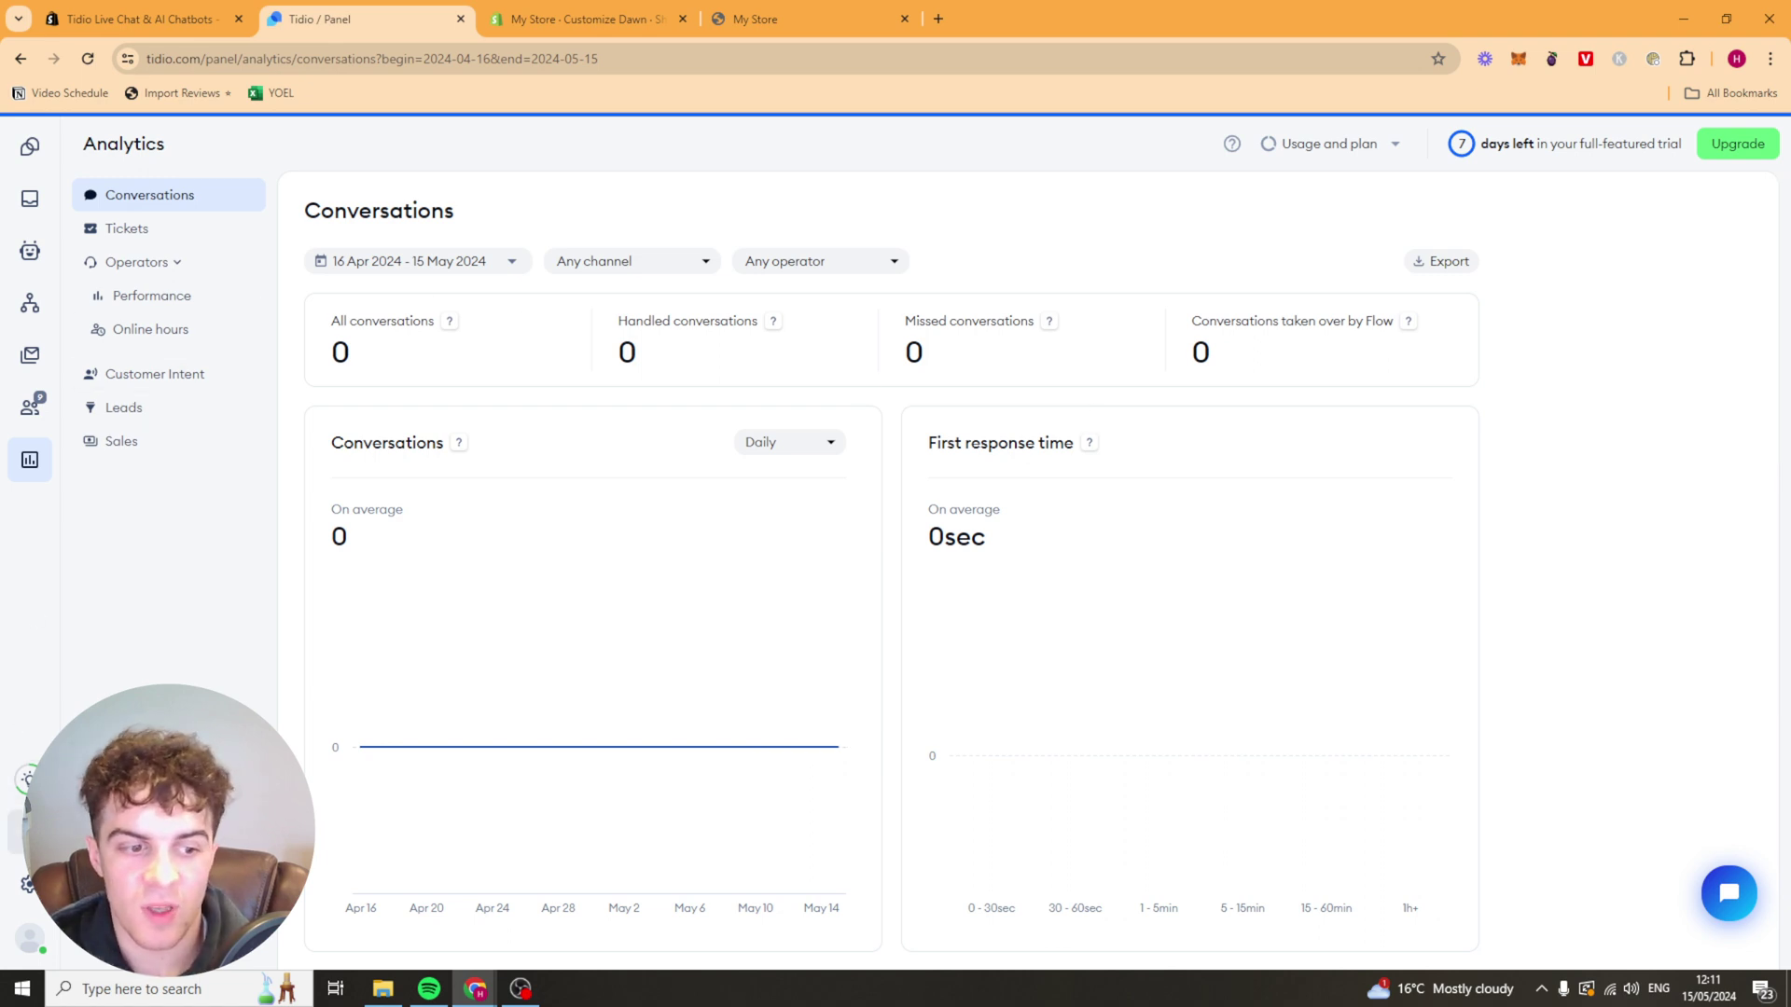
Scroll through All integrations, then go back to the Dashboard
{"action": "left_click", "coordinate": [30, 831]}
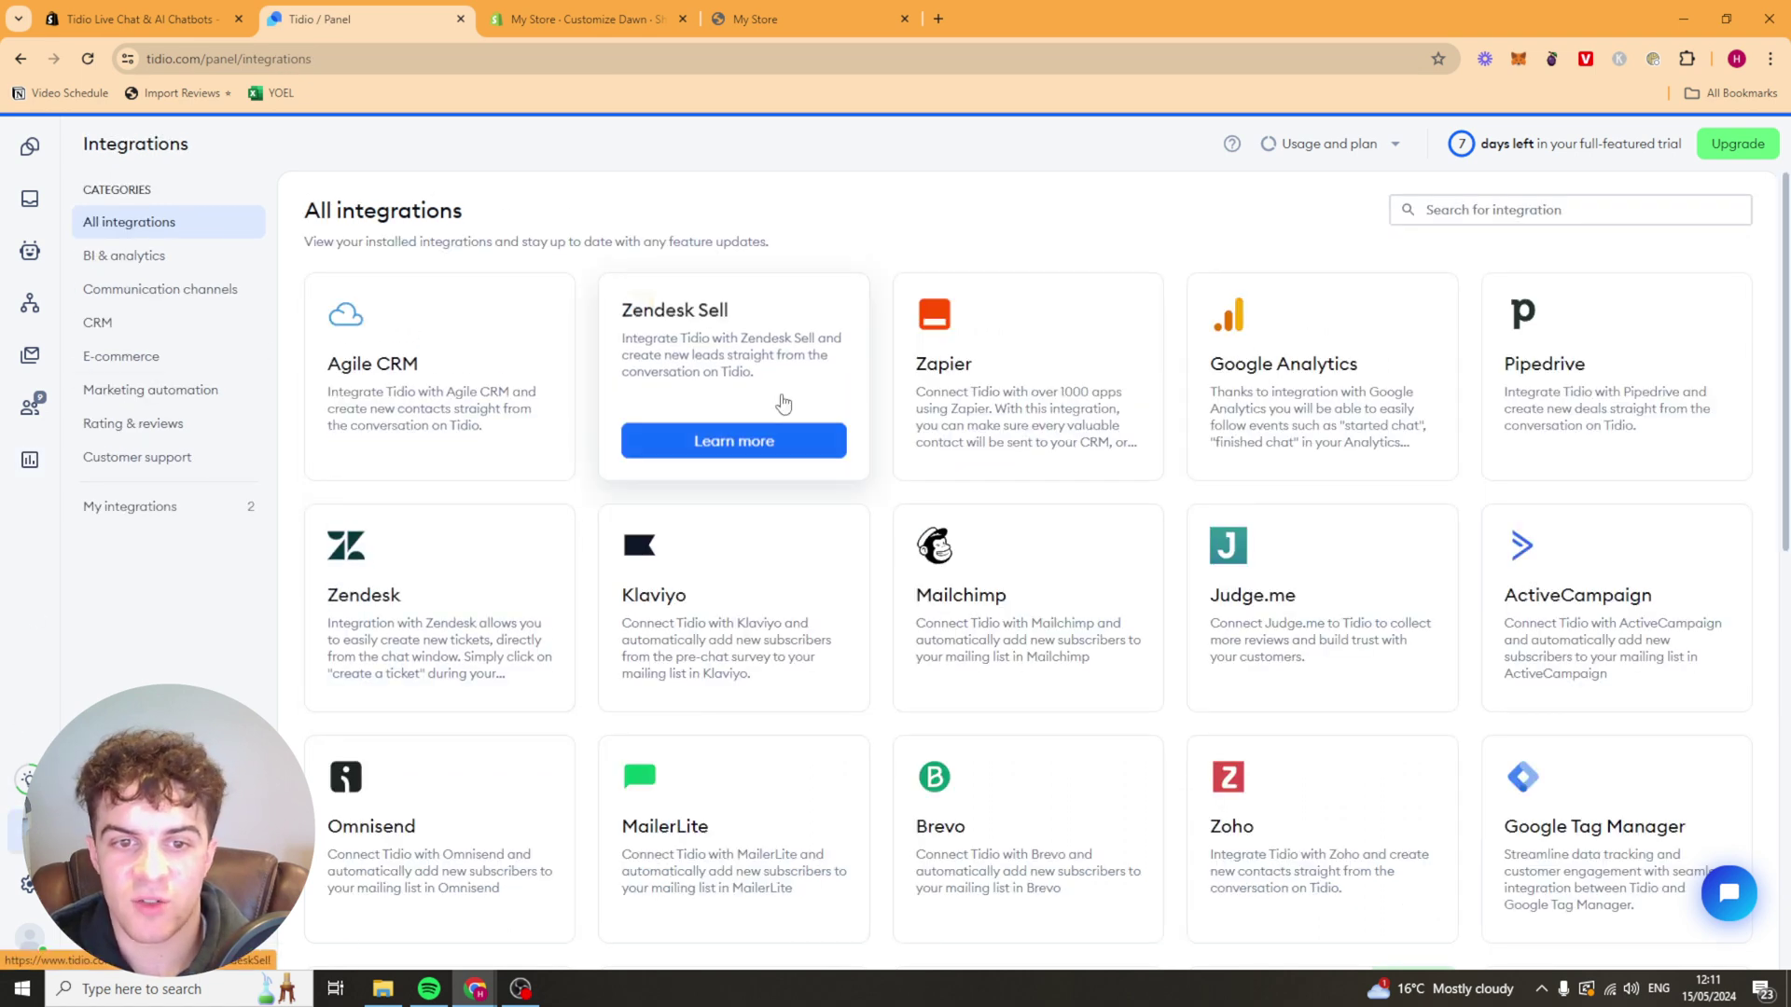
{"action": "scroll", "coordinate": [1212, 419], "scroll_direction": "down", "scroll_amount": 1}
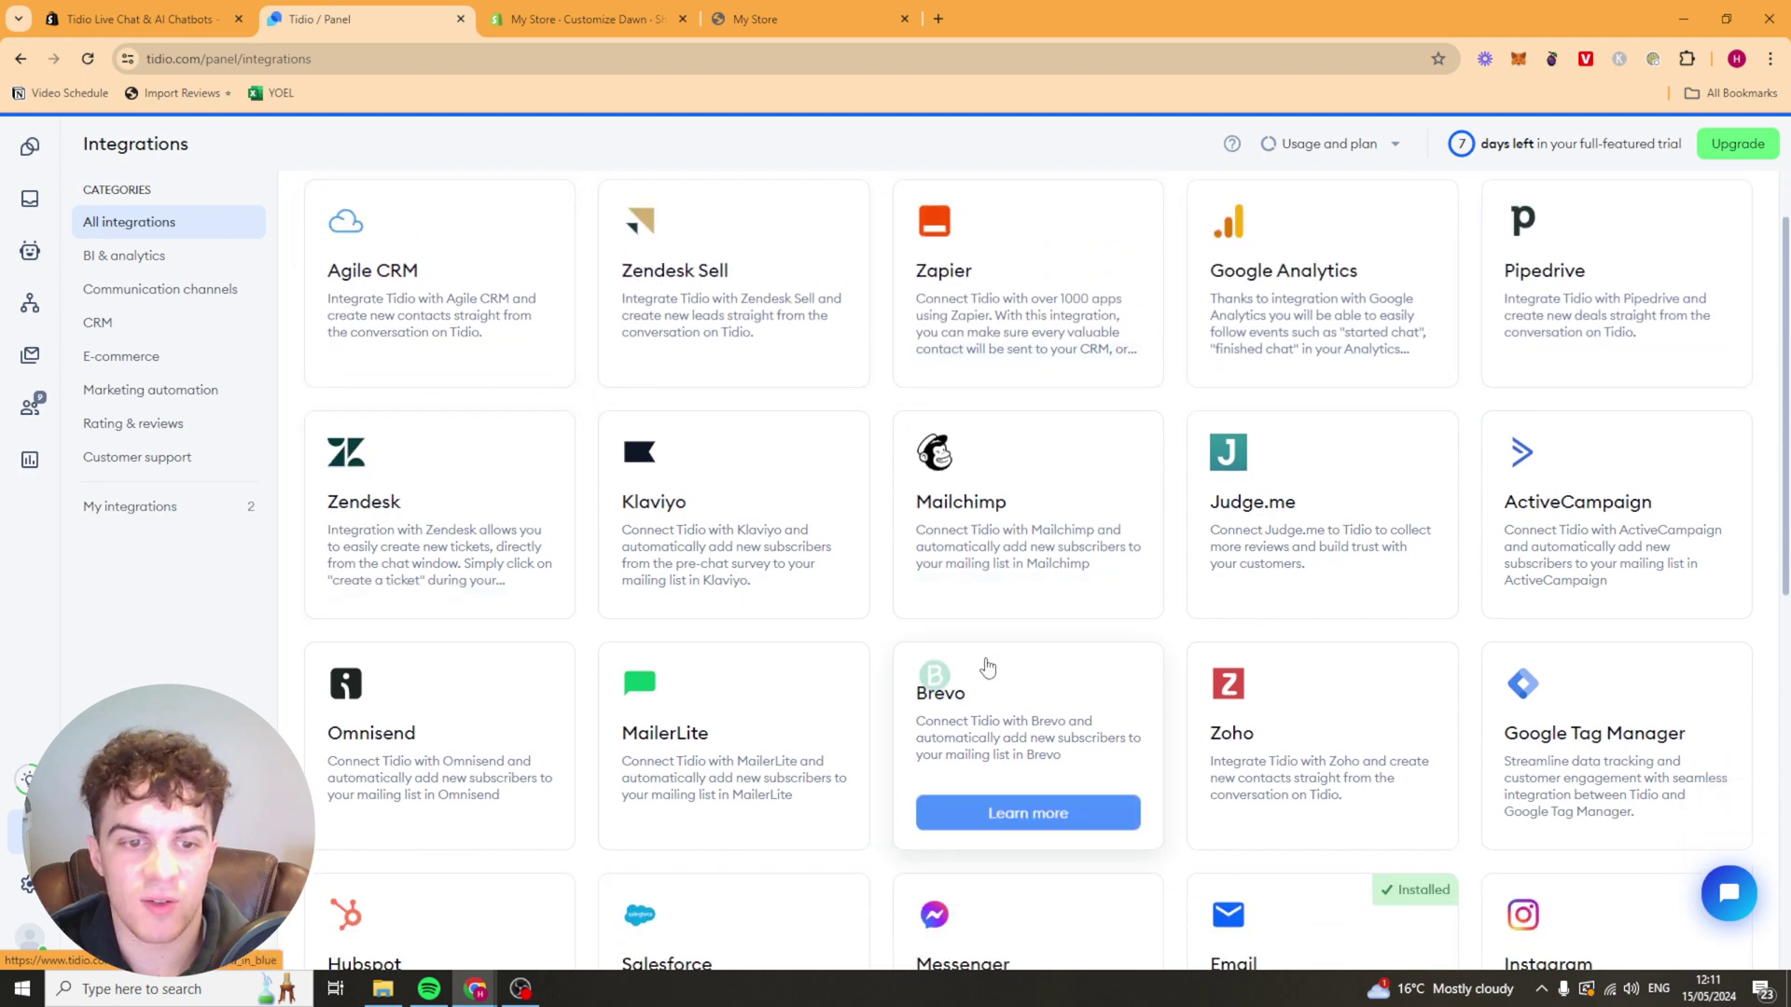
{"action": "scroll", "coordinate": [653, 728], "scroll_direction": "down", "scroll_amount": 6}
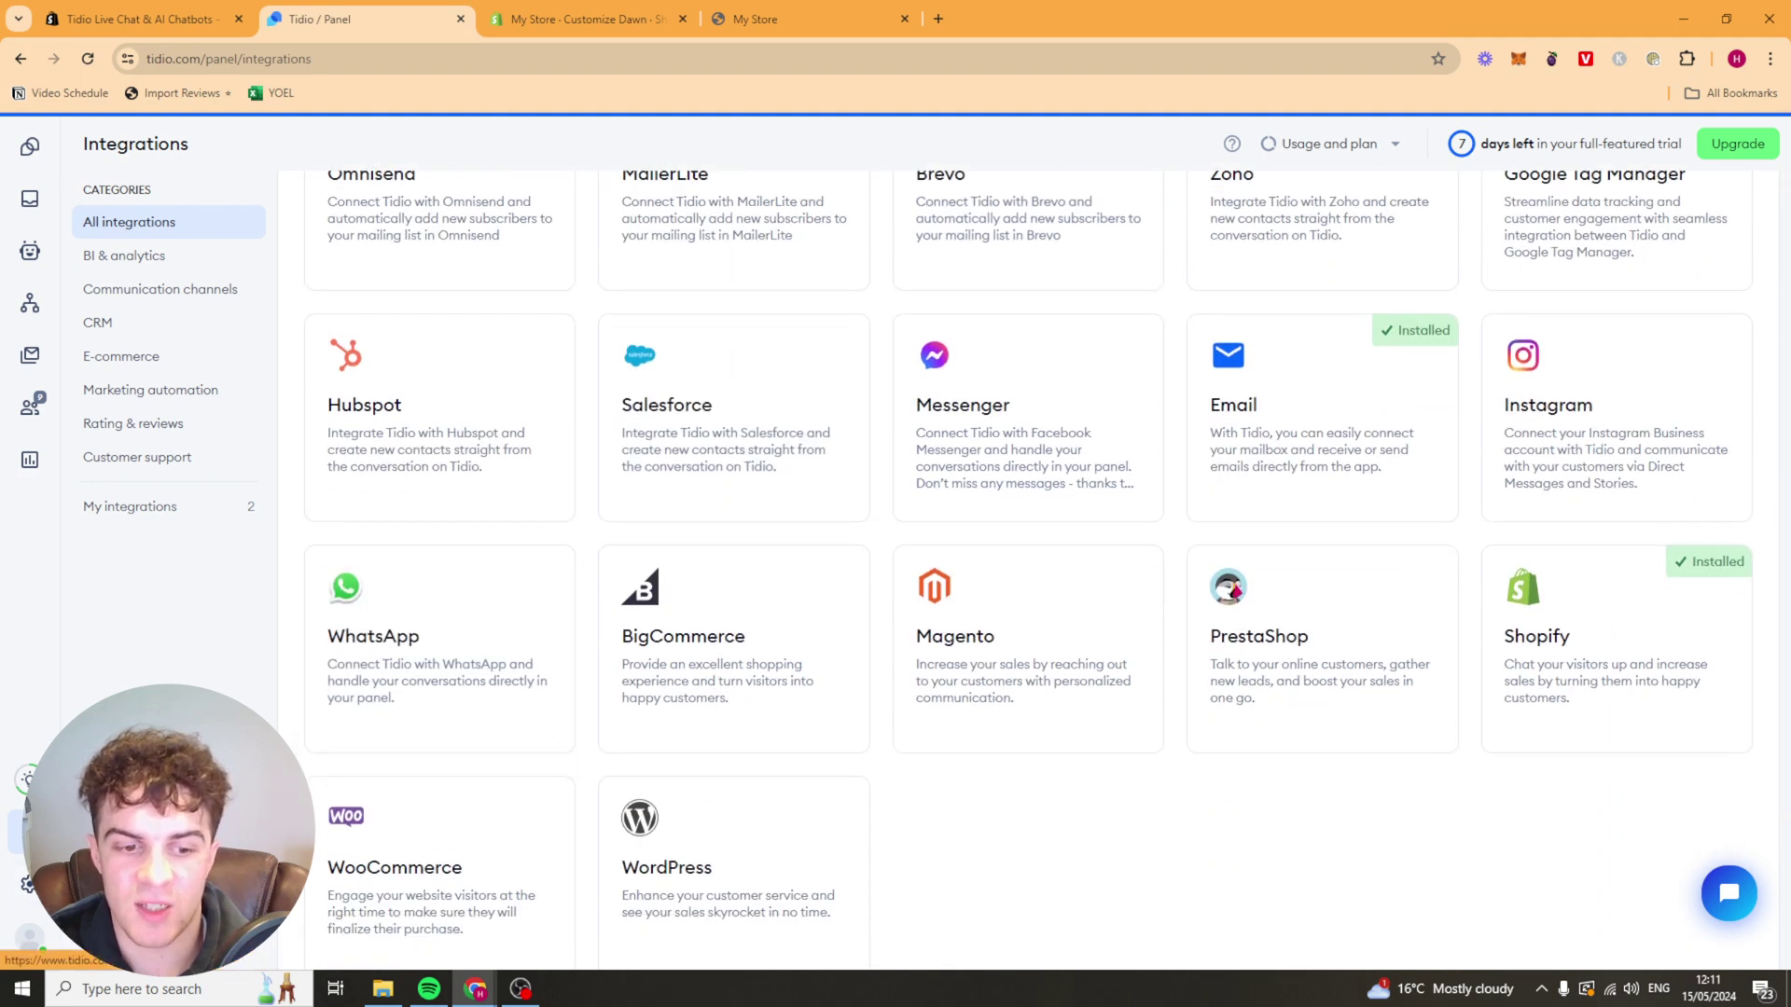
{"action": "scroll", "coordinate": [559, 355], "scroll_direction": "up", "scroll_amount": 4}
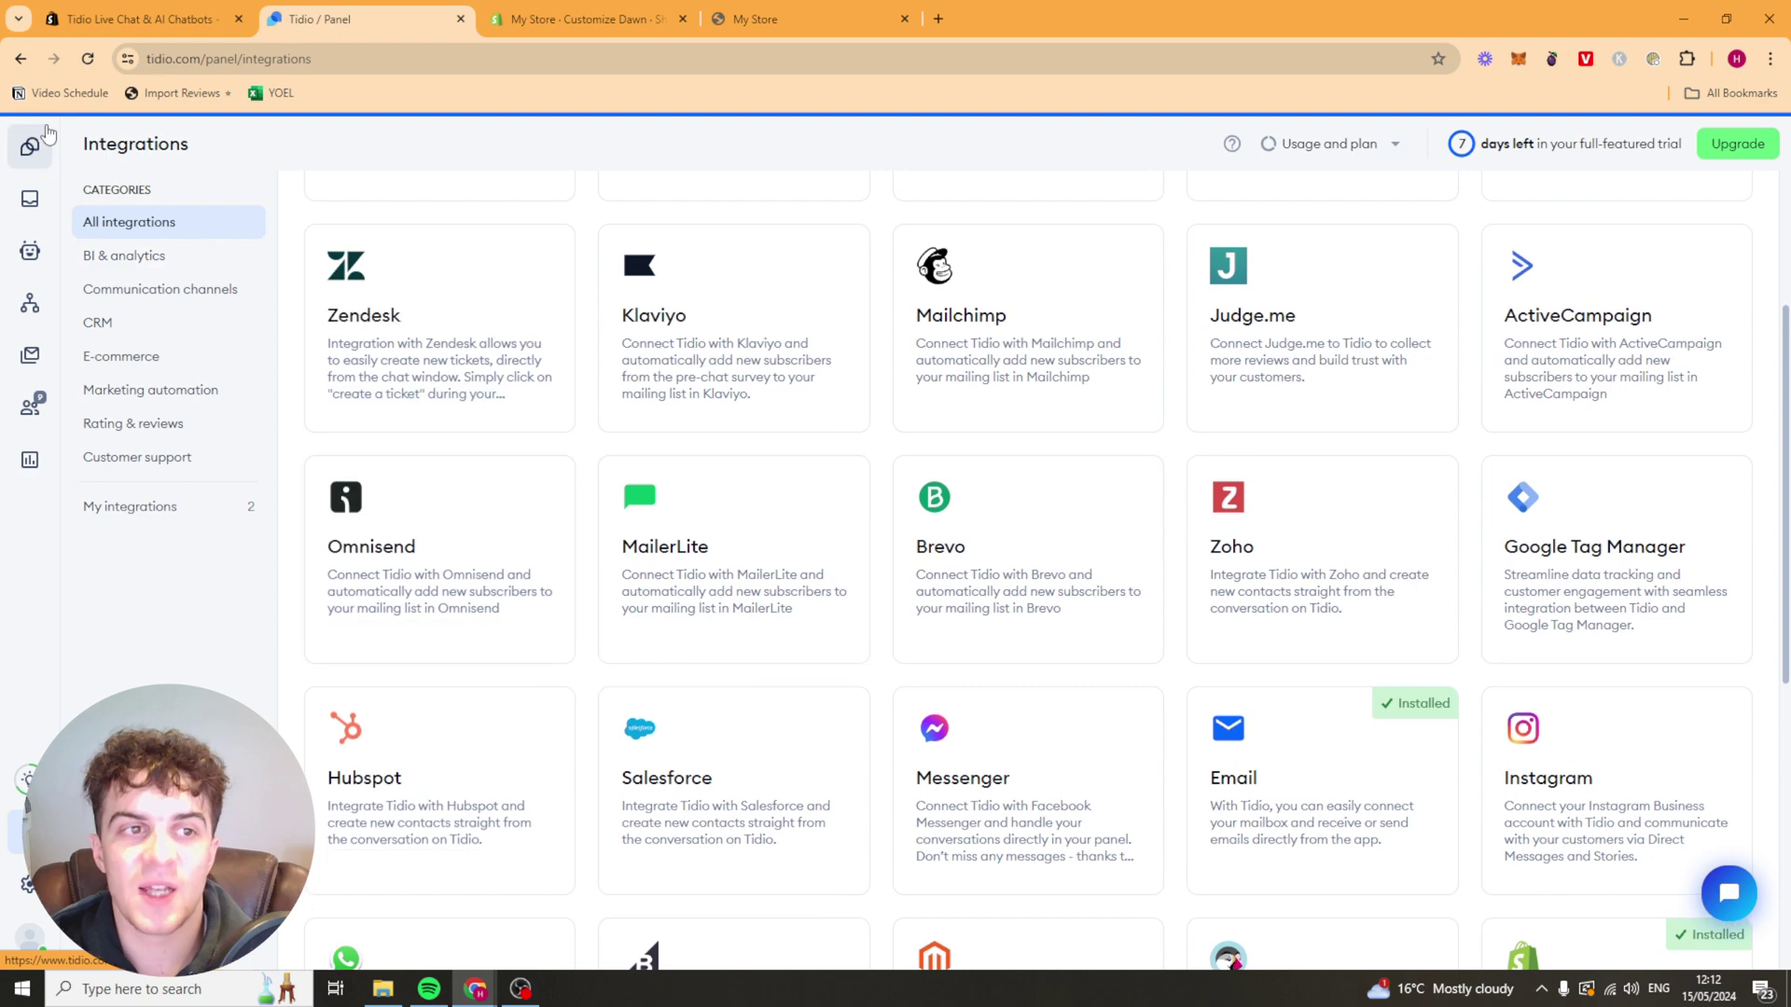
{"action": "left_click", "coordinate": [29, 146]}
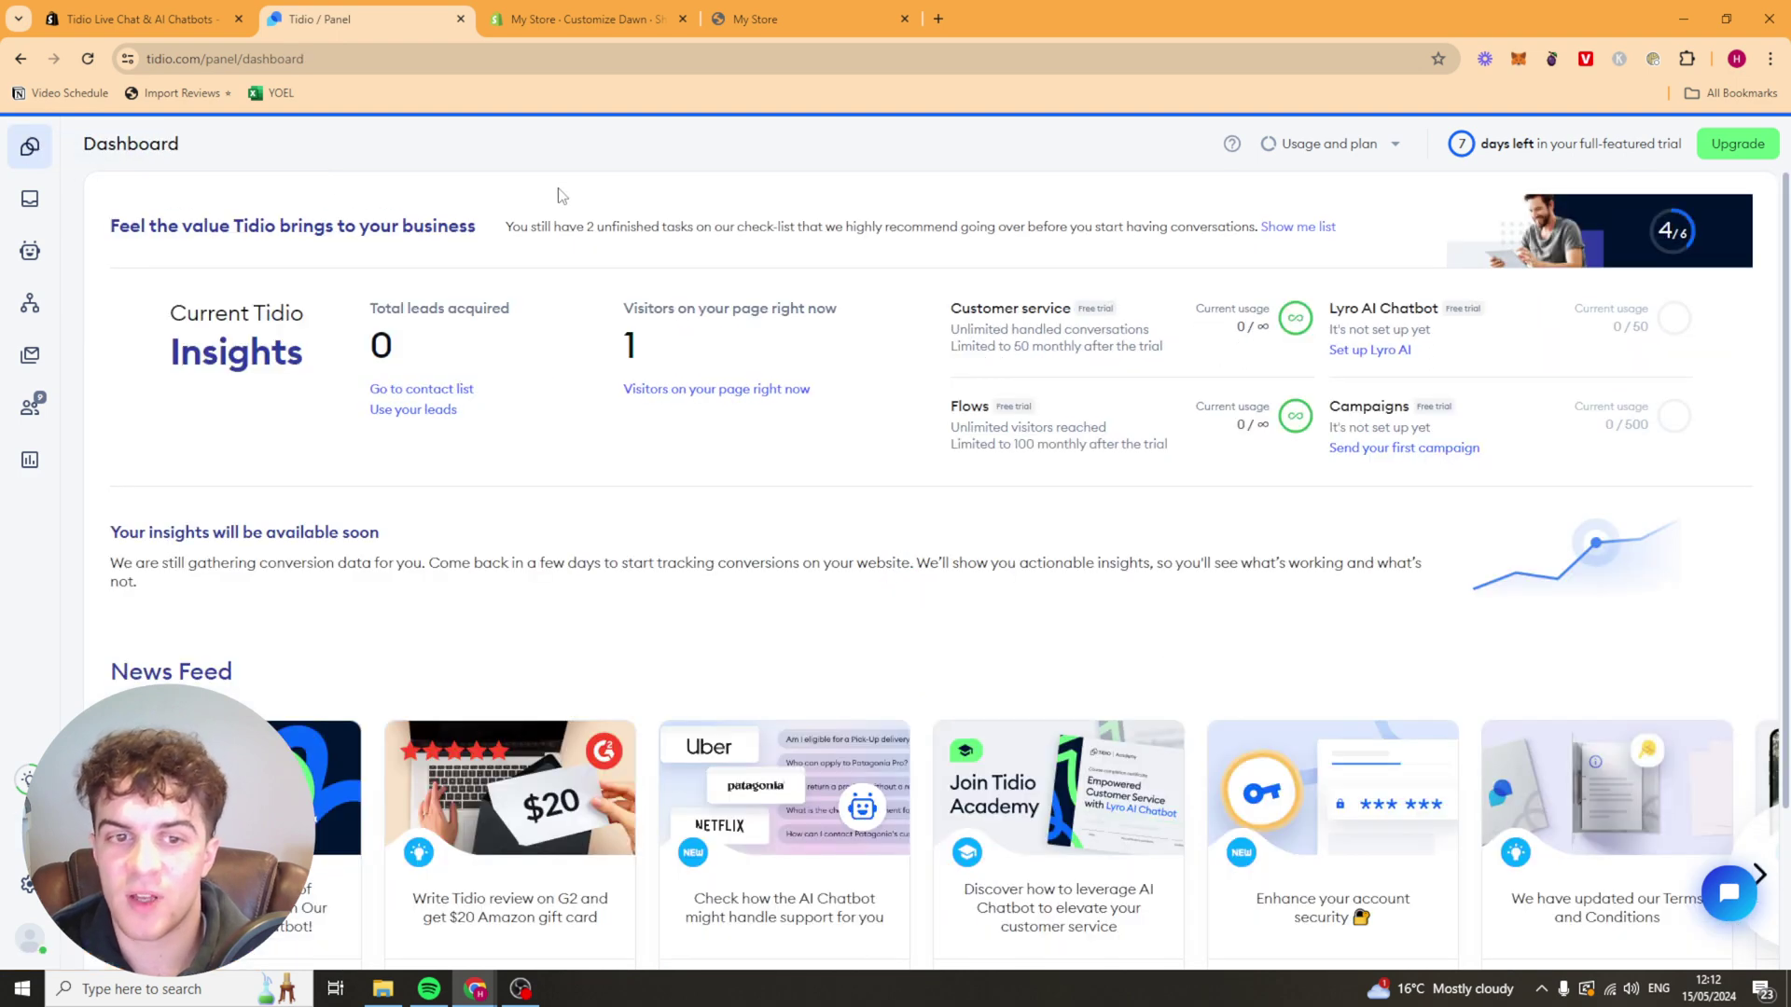